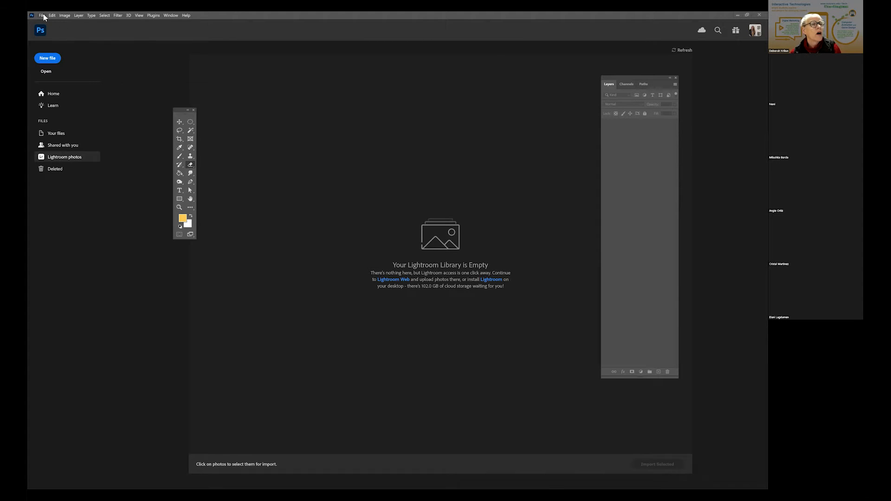
# - Open the image "knit large knit" from the WCC > FASHION > ILLUS DESIGNS folder
pyautogui.click(42, 16)
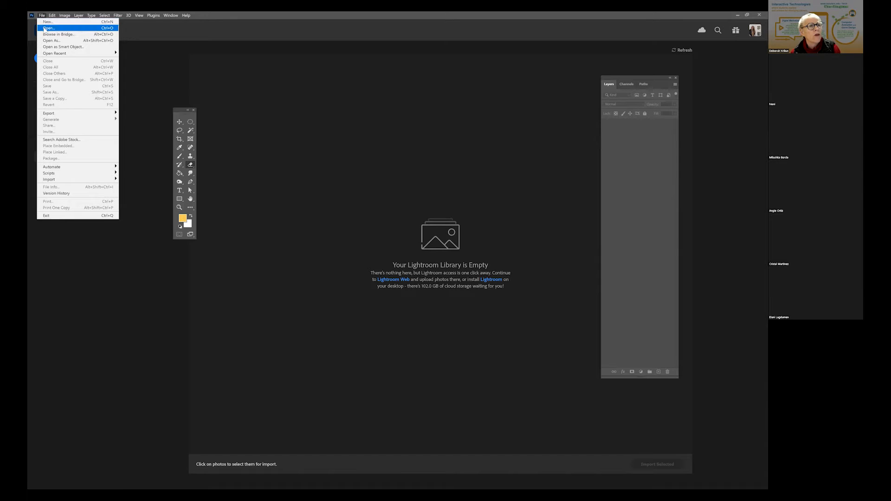
pyautogui.click(44, 29)
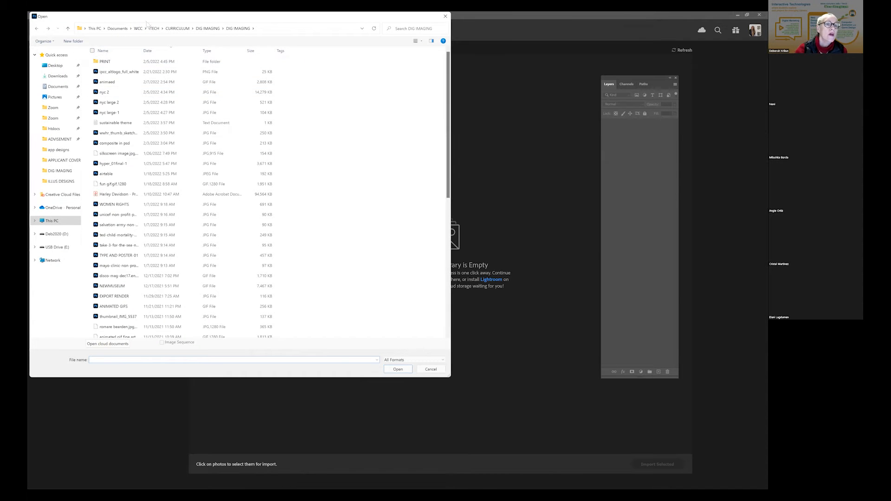
pyautogui.click(138, 28)
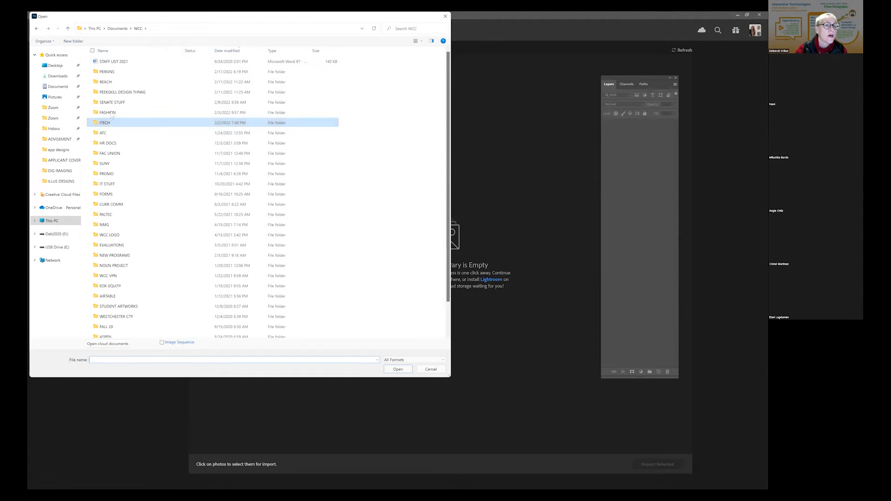
pyautogui.doubleClick(109, 113)
pyautogui.doubleClick(120, 92)
pyautogui.click(120, 77)
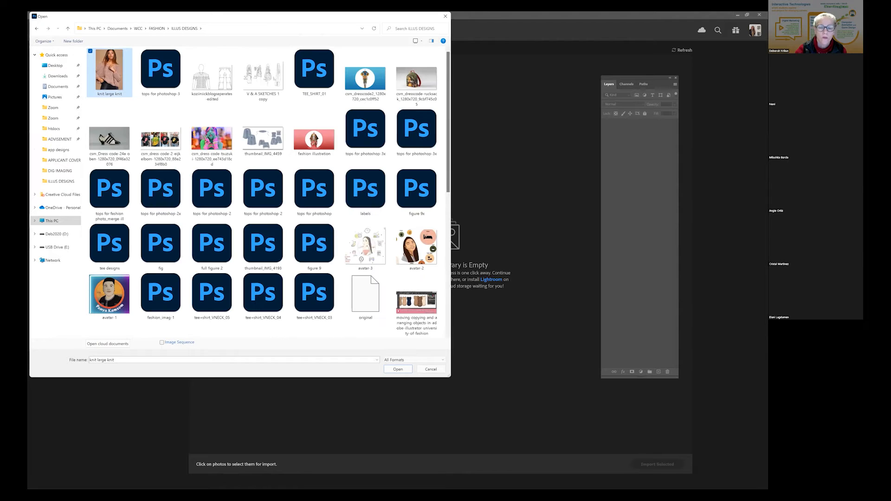
pyautogui.click(398, 369)
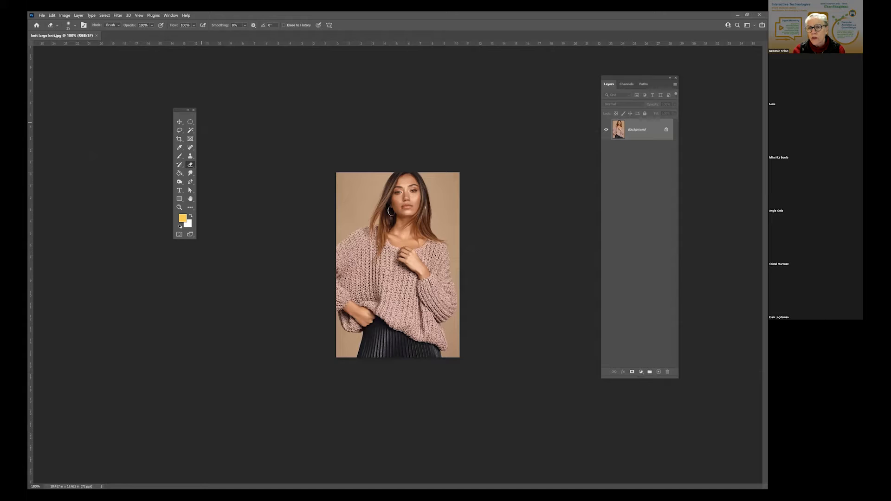
# - Place the floating layer list and toolbox closer to the photo, and unlock the Background layer
pyautogui.moveTo(631, 78); pyautogui.dragTo(528, 99)
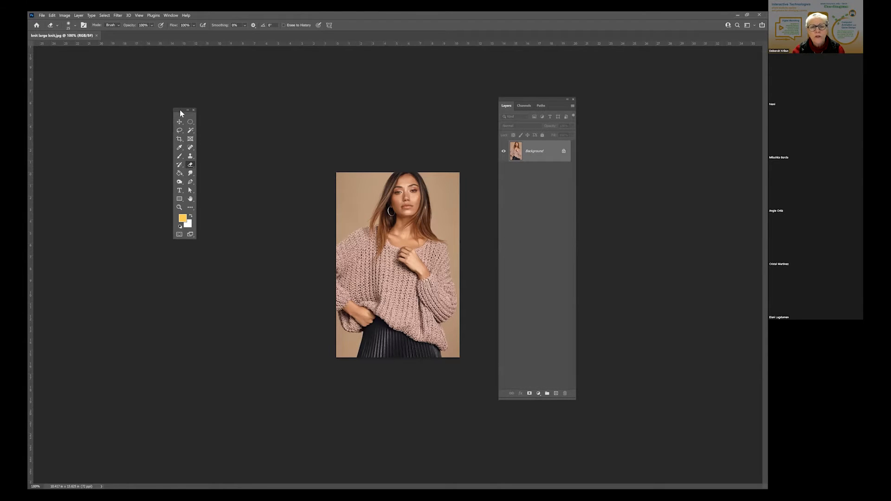
pyautogui.moveTo(180, 113); pyautogui.dragTo(259, 113)
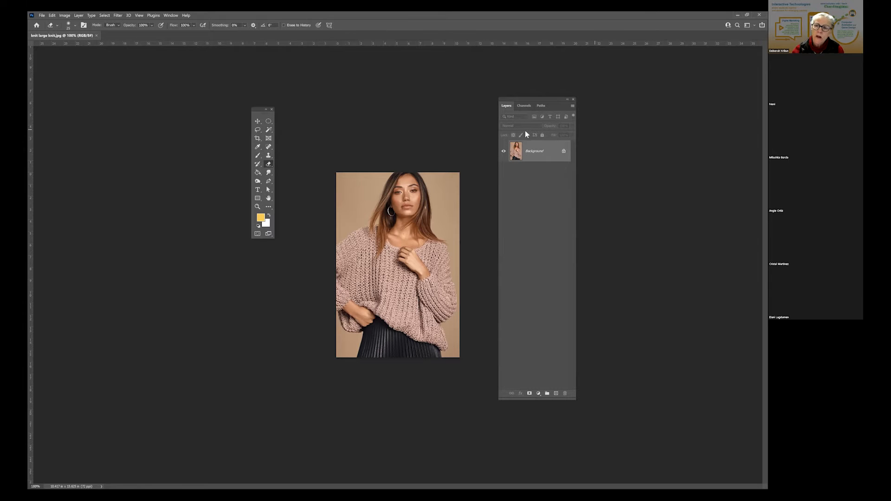
pyautogui.click(564, 151)
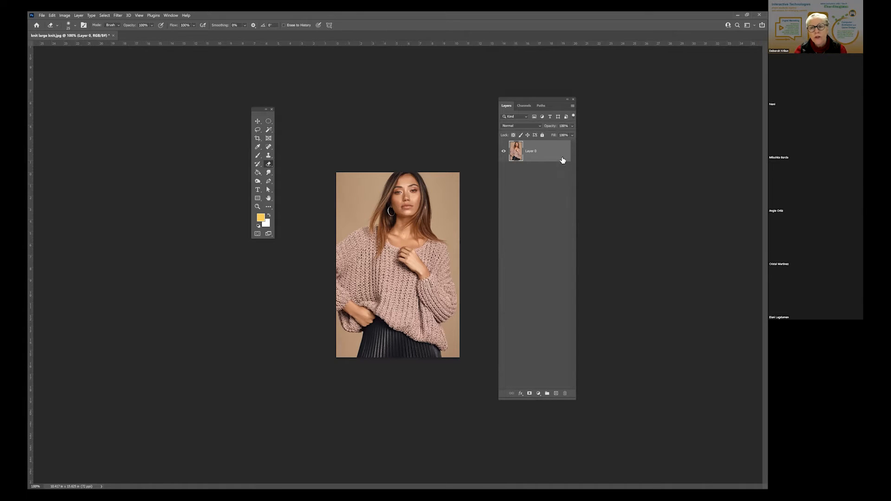
# - Duplicate Layer 0 as "Layer 0 copy" and hide the original layer
pyautogui.rightClick(543, 152)
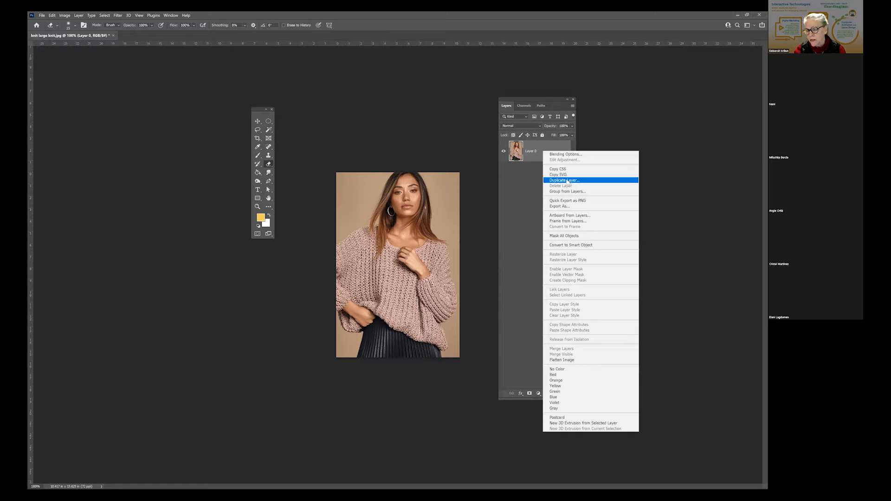
pyautogui.click(568, 180)
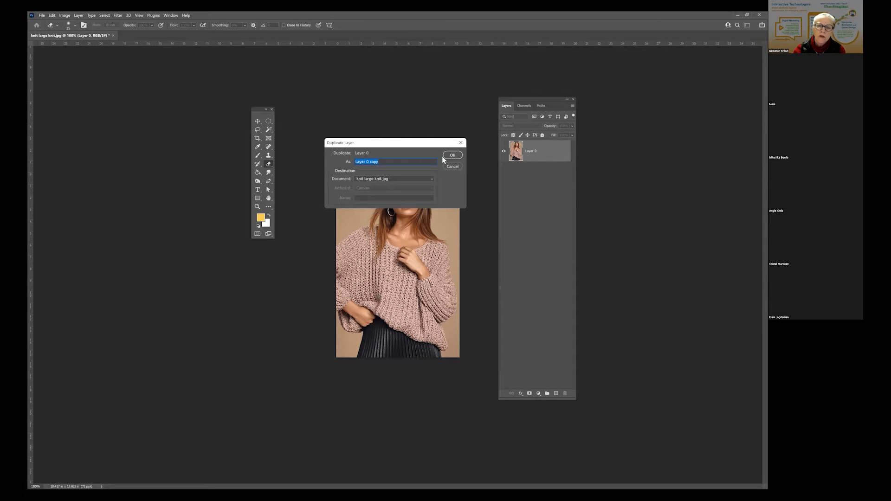
pyautogui.click(453, 155)
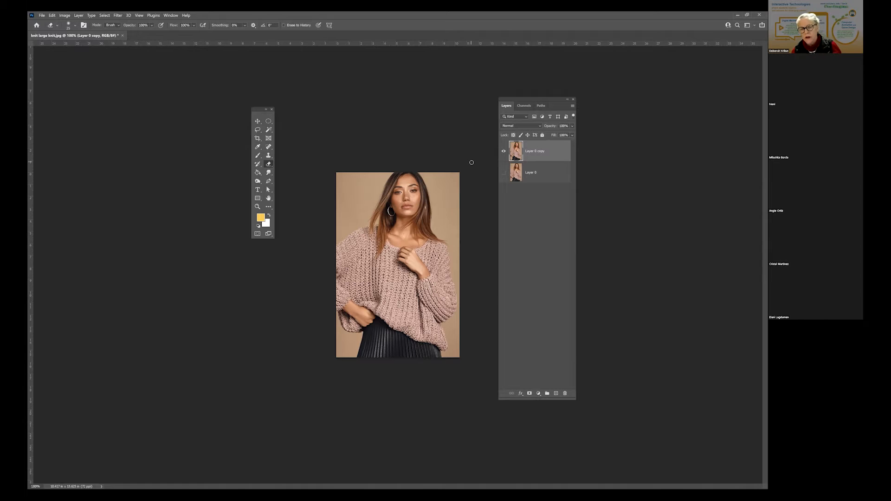
# - Try an image resolution of 300 pixels/inch in Image Size with Resample turned off
pyautogui.click(65, 15)
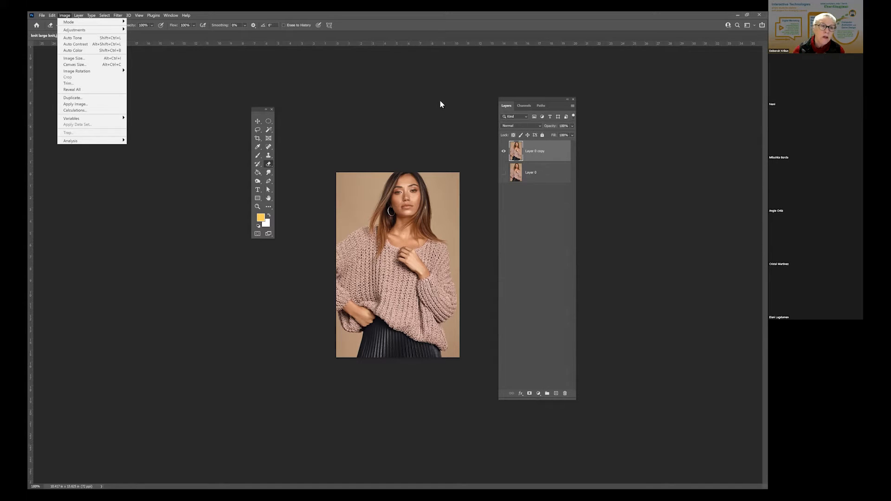
pyautogui.click(308, 93)
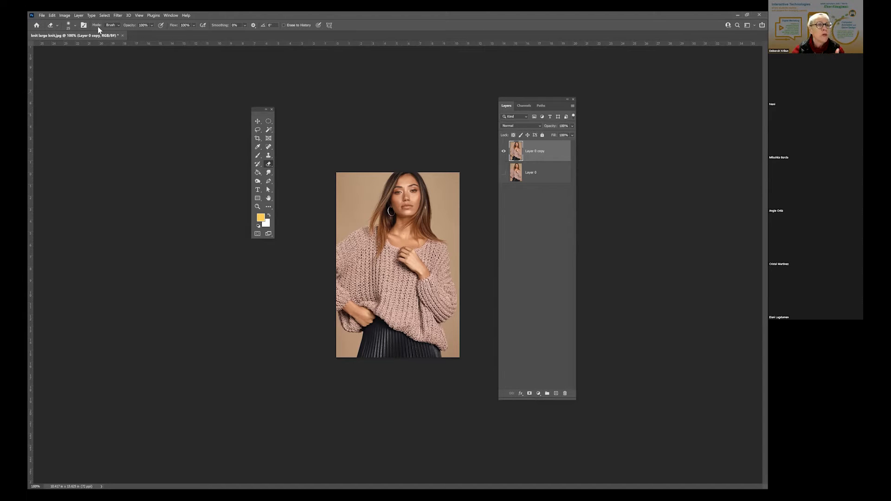
pyautogui.click(67, 15)
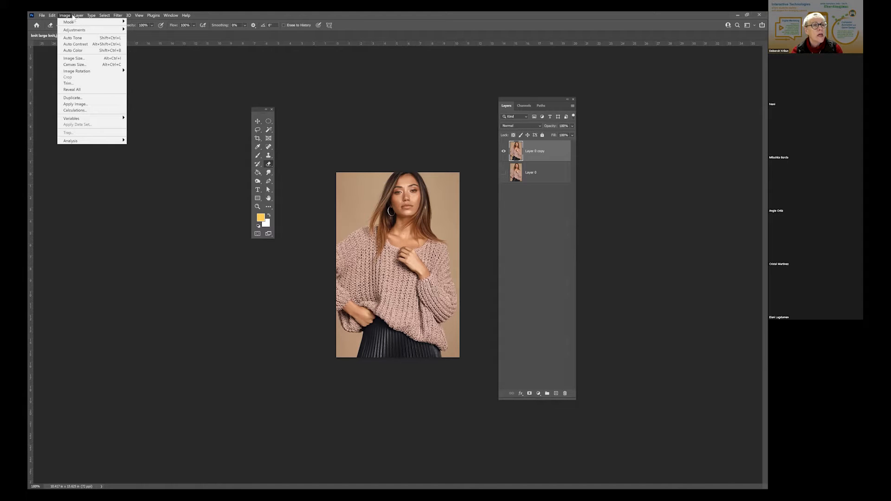
pyautogui.click(80, 59)
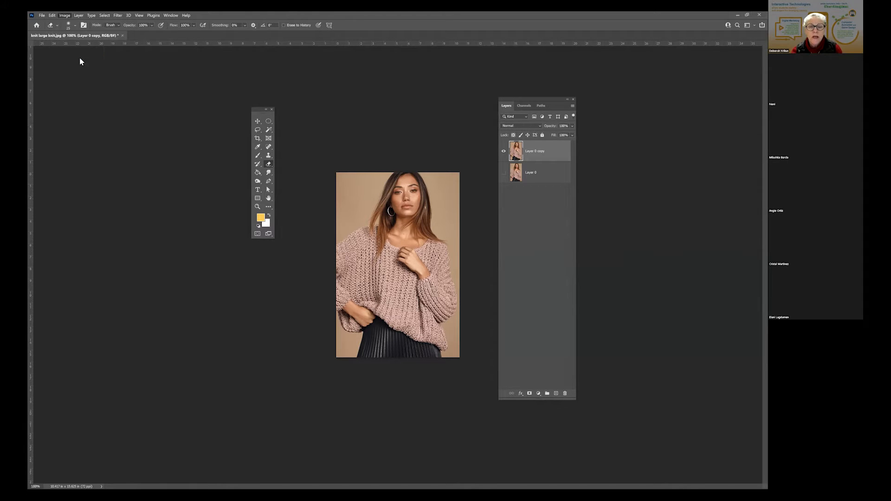
pyautogui.moveTo(253, 111); pyautogui.dragTo(155, 110)
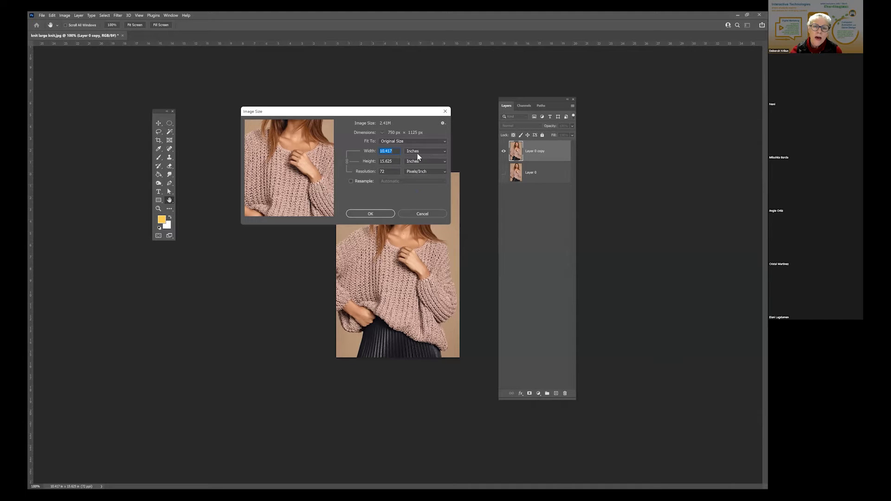
pyautogui.doubleClick(393, 173)
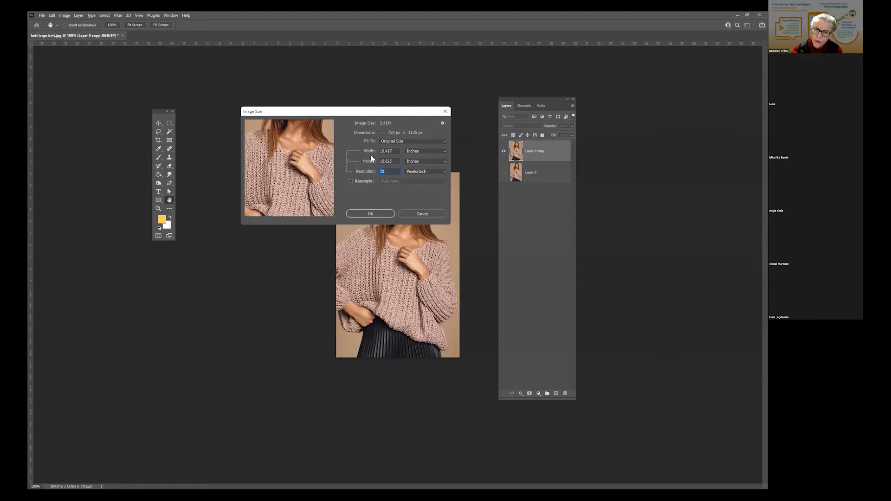
pyautogui.click(351, 181)
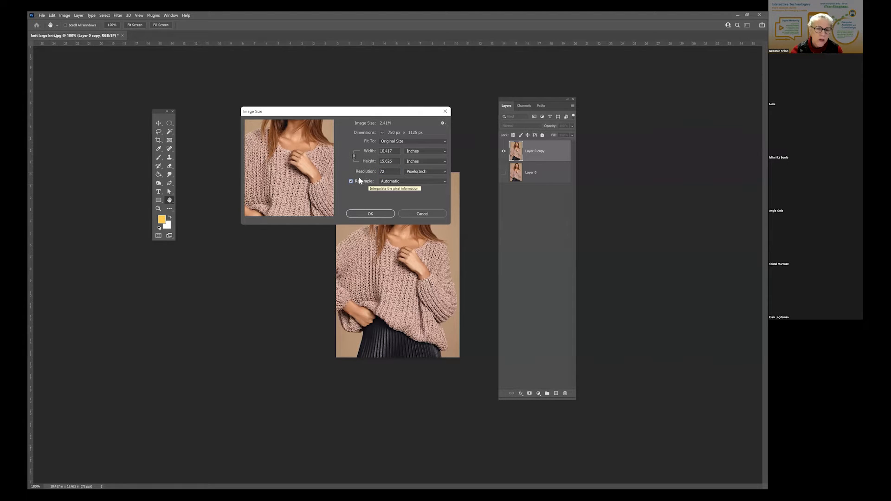
pyautogui.click(349, 181)
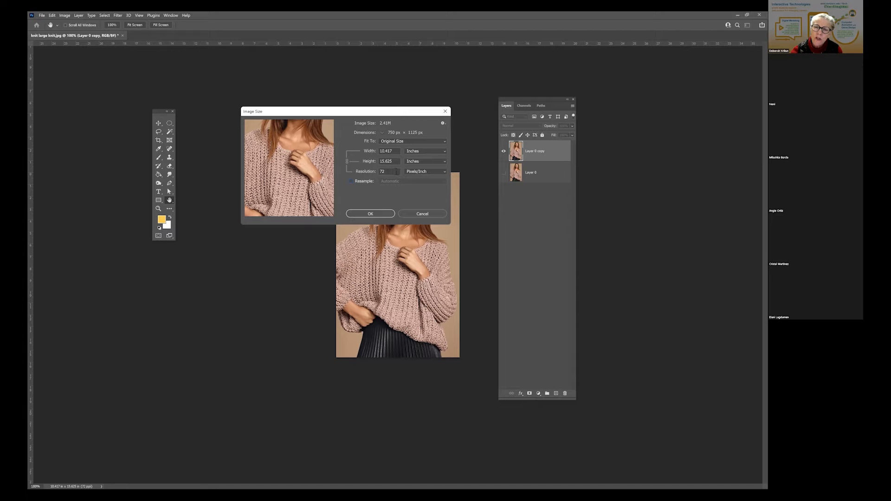
pyautogui.moveTo(279, 167); pyautogui.dragTo(278, 169)
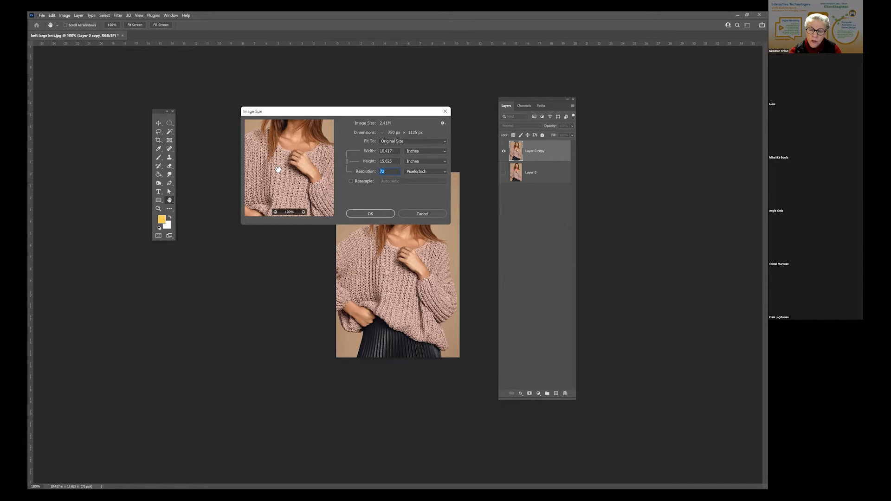
pyautogui.write('300')
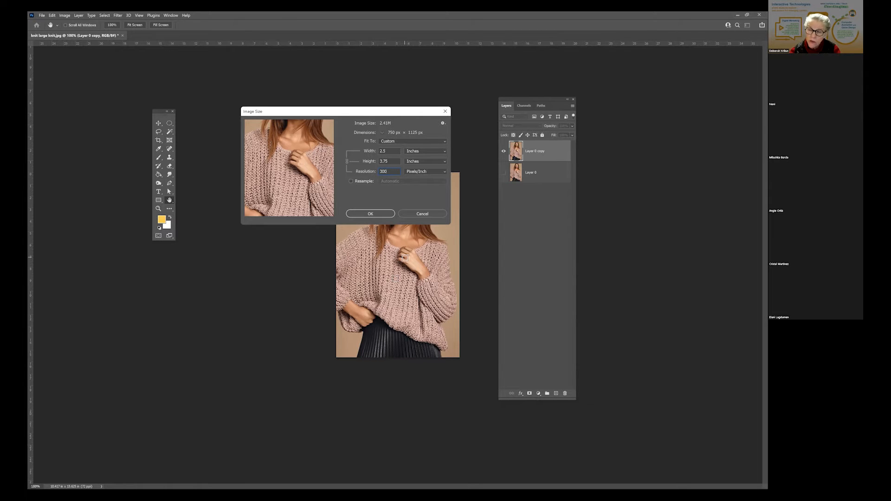
# - Try resolutions of 150 and 72 pixels/inch without resampling, and cancel the image size change
pyautogui.doubleClick(389, 173)
pyautogui.write('150')
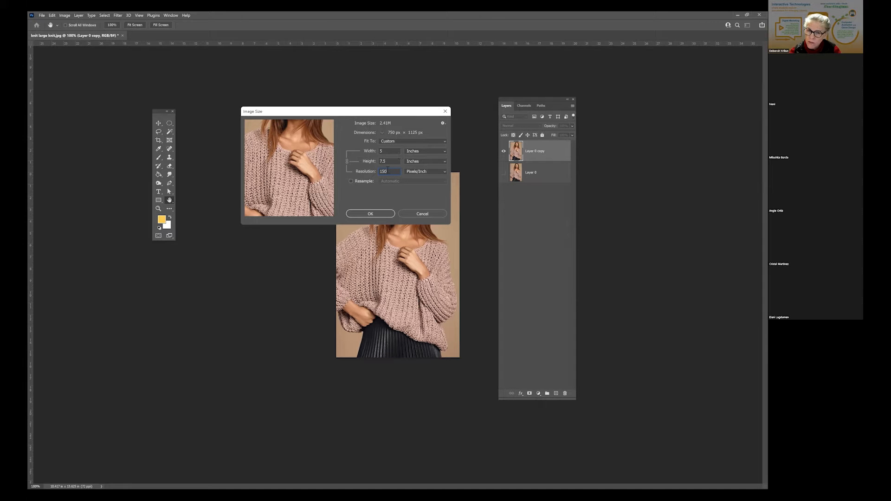
pyautogui.doubleClick(395, 173)
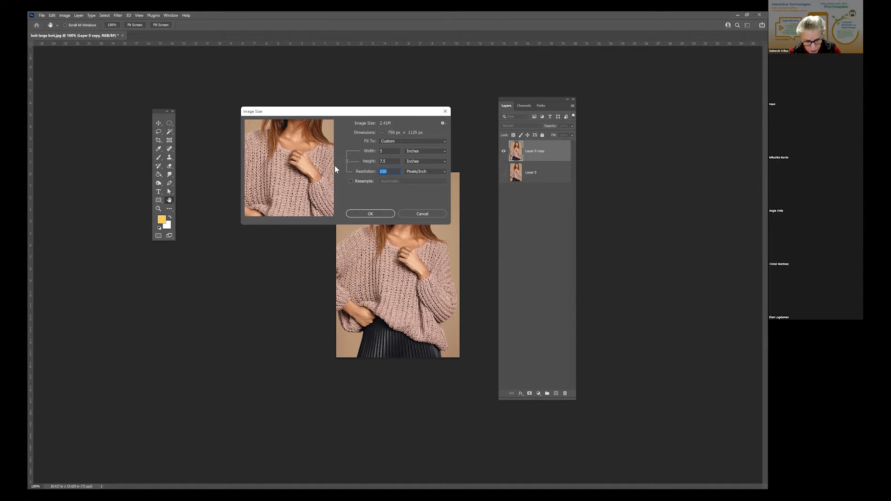
pyautogui.write('72')
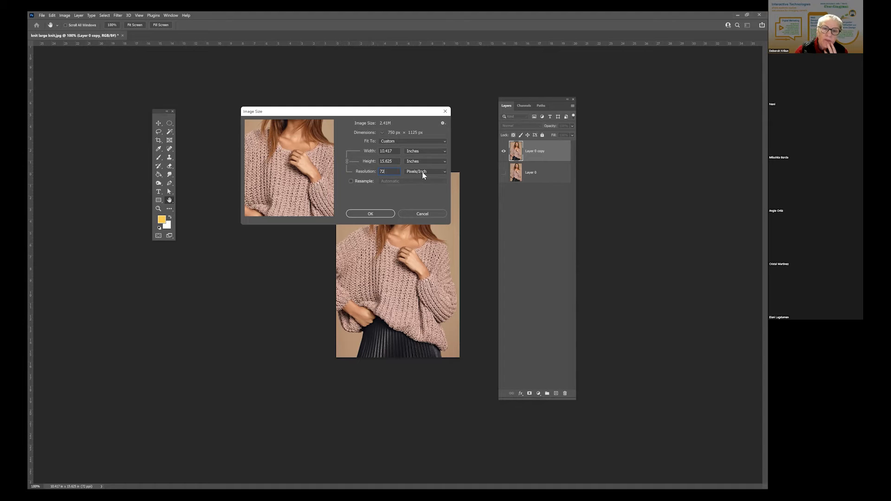
pyautogui.click(422, 214)
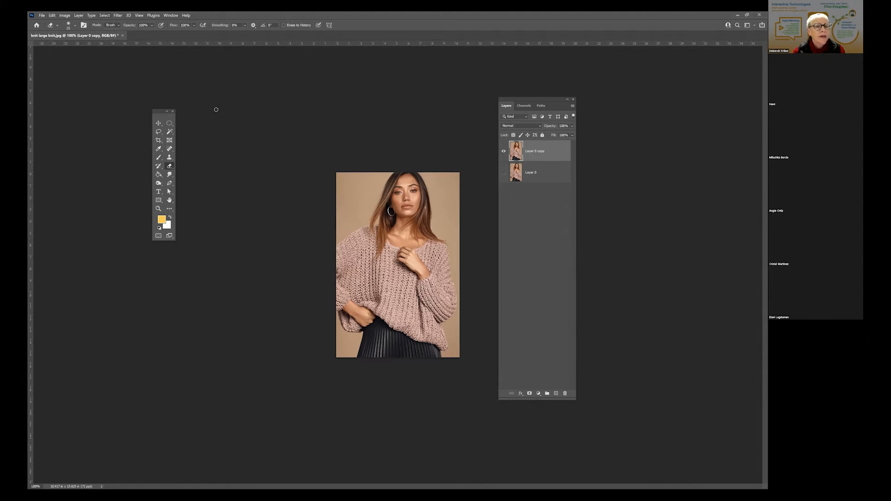
# - Convert Layer 0 copy to grayscale with the Black & White adjustment, using the Default preset
pyautogui.click(65, 16)
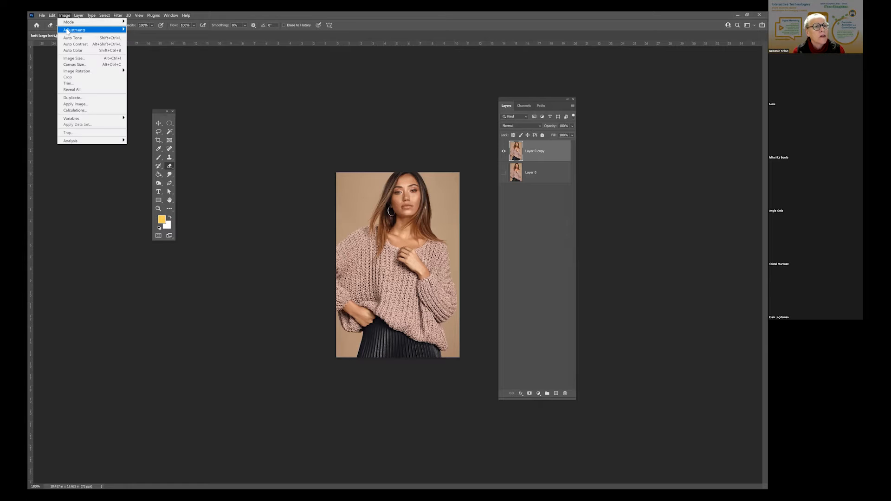
pyautogui.moveTo(67, 30)
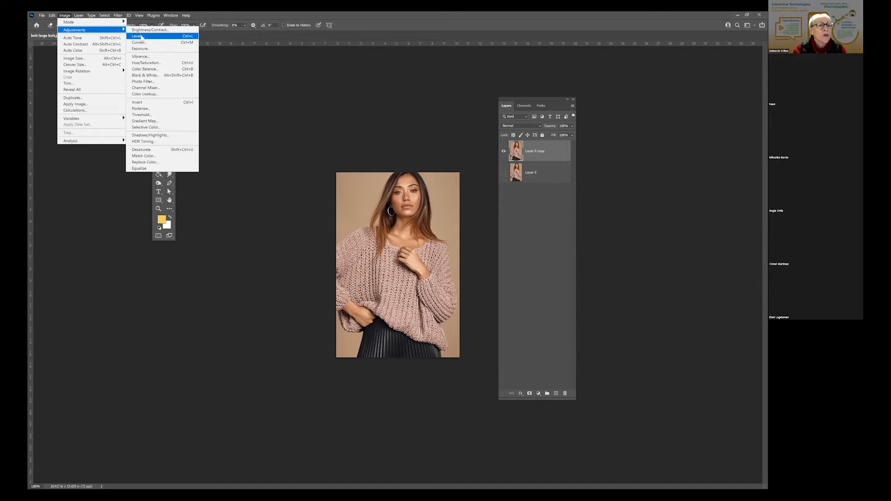
pyautogui.click(143, 75)
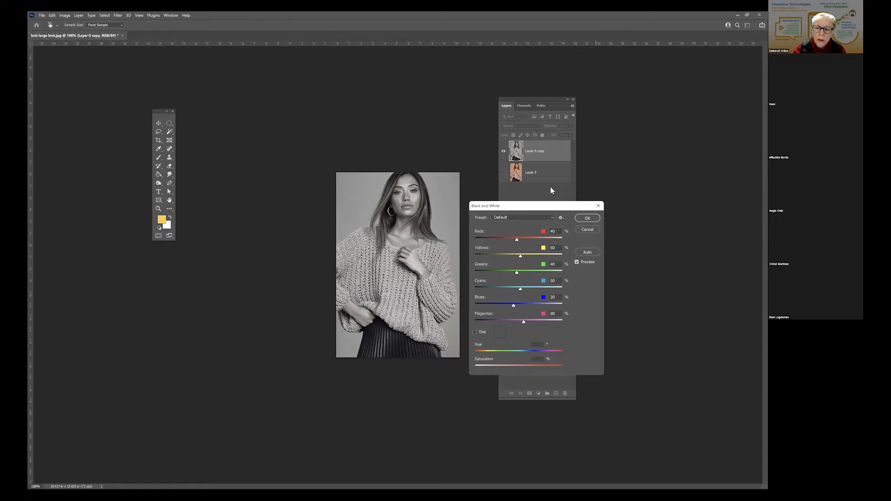
pyautogui.click(592, 218)
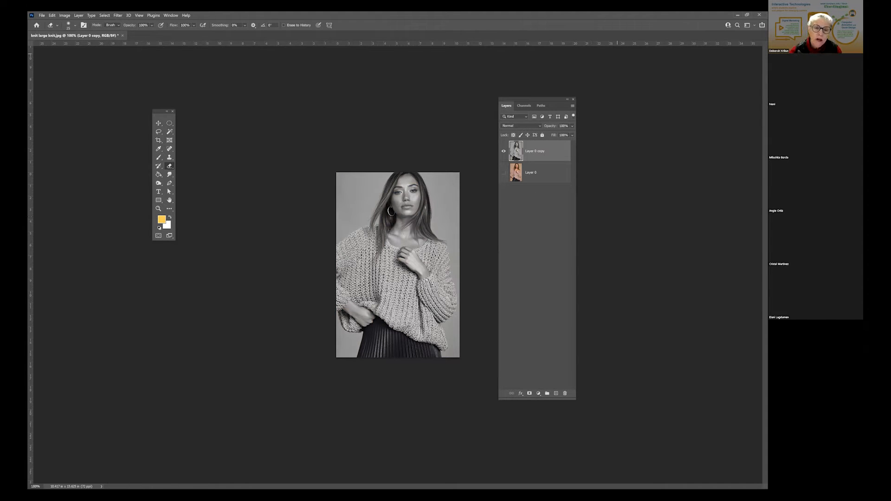
# - Boost the contrast of Layer 0 copy with a Levels adjustment using input levels of 108, 1.00 and 177
pyautogui.press('z')
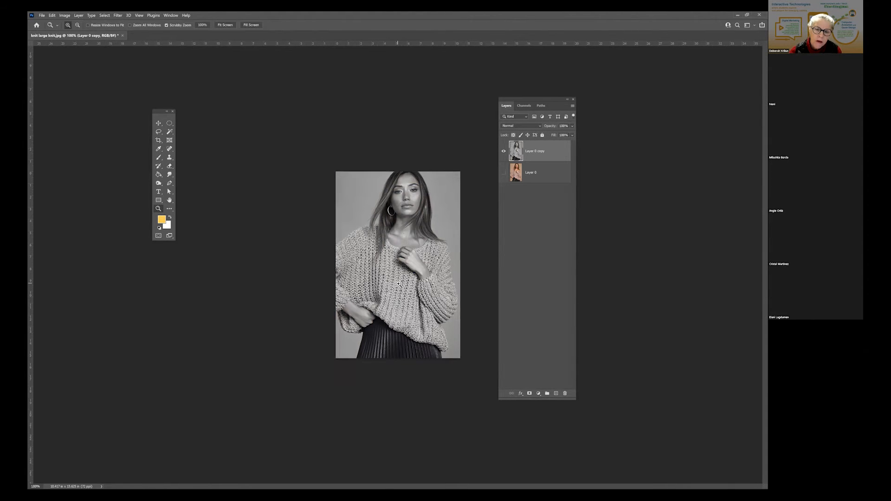
pyautogui.click(398, 265)
pyautogui.click(452, 194)
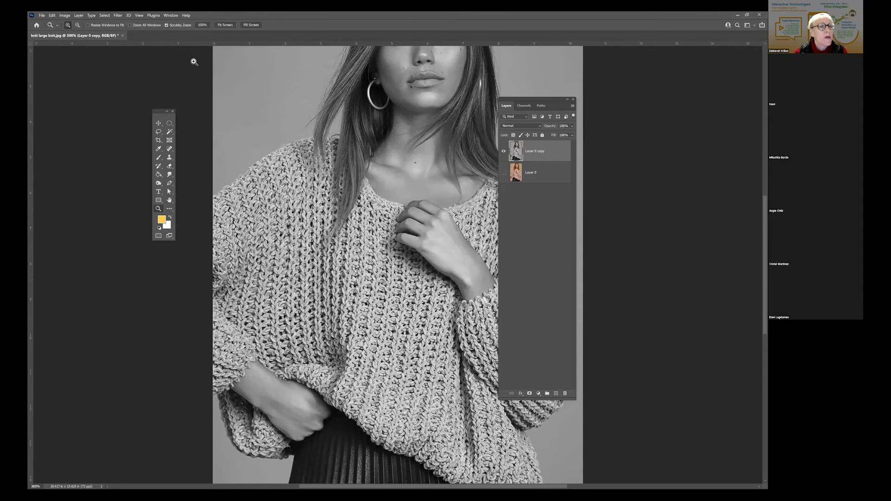
pyautogui.click(64, 16)
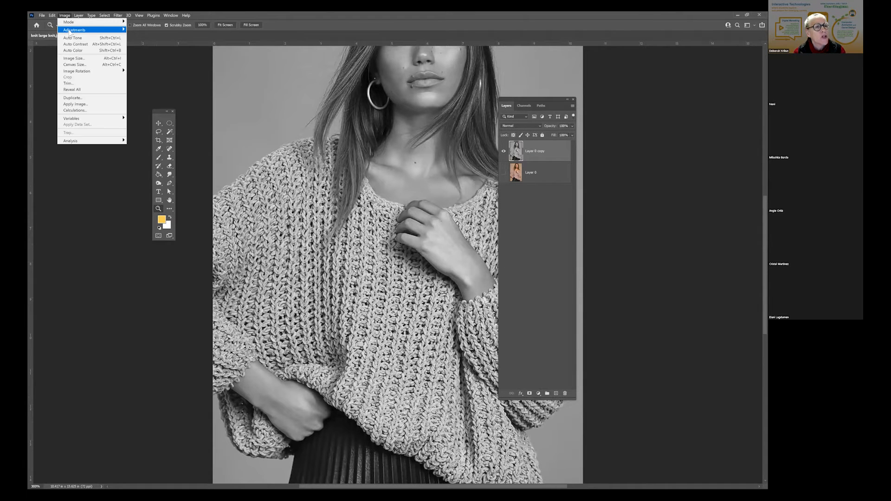
pyautogui.moveTo(93, 30)
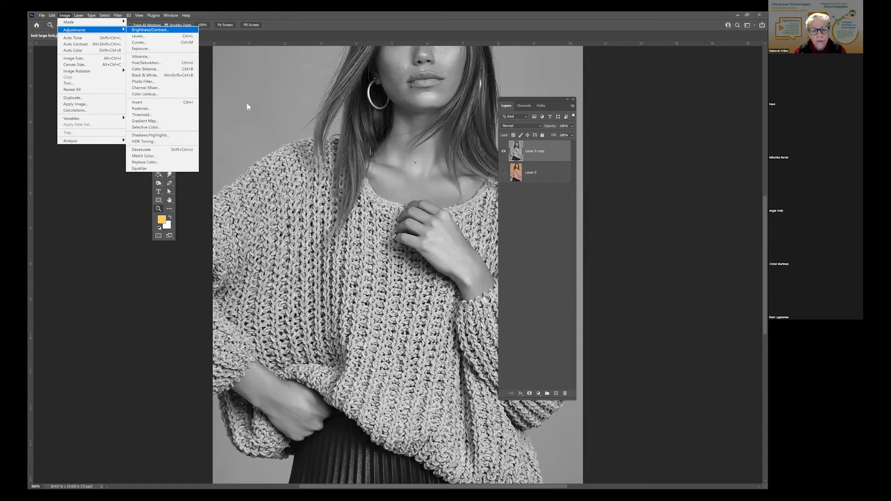
pyautogui.hotkey('ctrl', 'l')
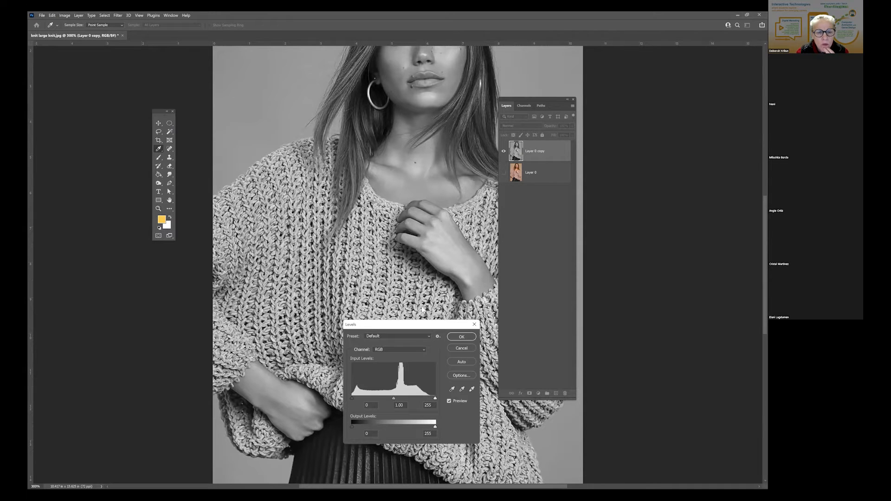
pyautogui.moveTo(422, 324); pyautogui.dragTo(398, 272)
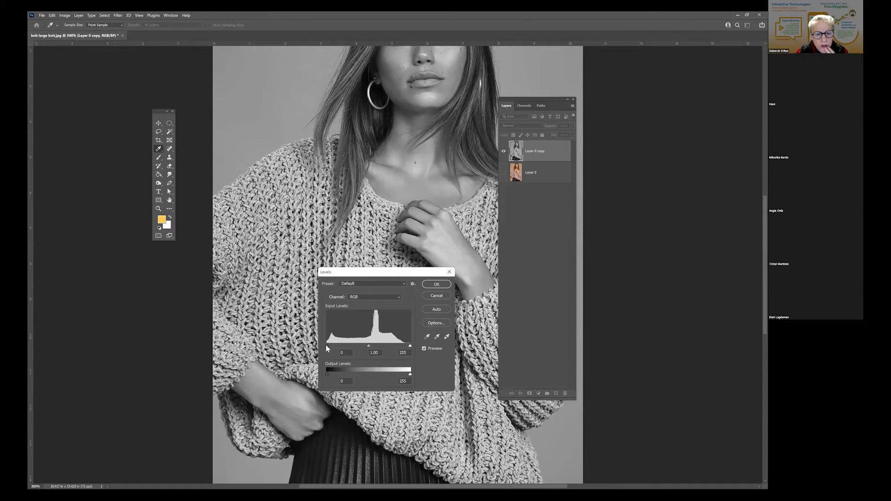
pyautogui.moveTo(409, 346); pyautogui.dragTo(399, 346)
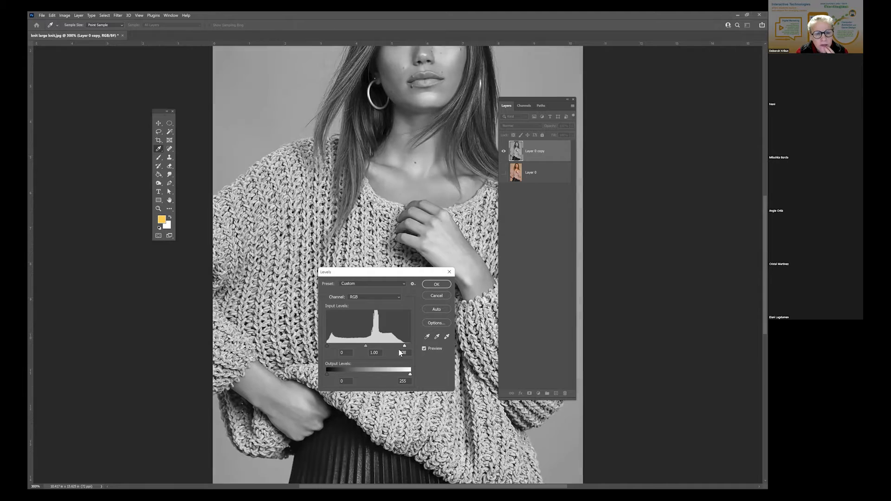
pyautogui.moveTo(327, 346); pyautogui.dragTo(343, 346)
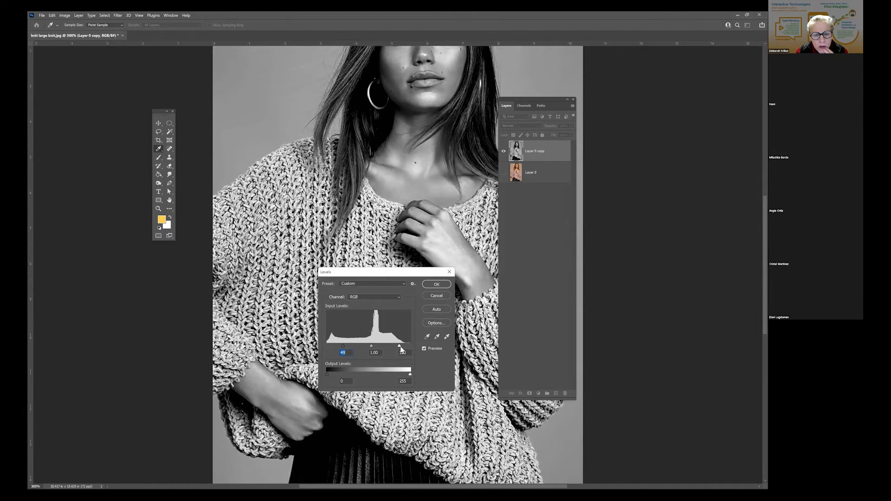
pyautogui.moveTo(400, 346); pyautogui.dragTo(360, 346)
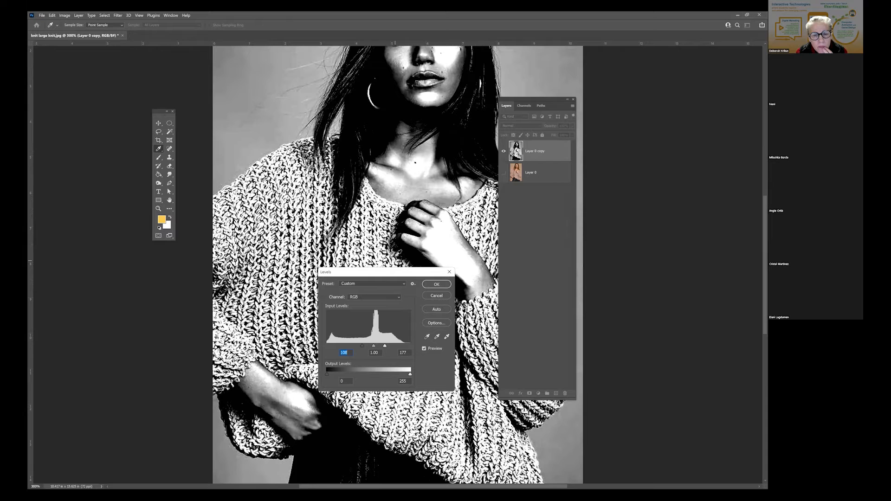
pyautogui.moveTo(382, 275); pyautogui.dragTo(289, 379)
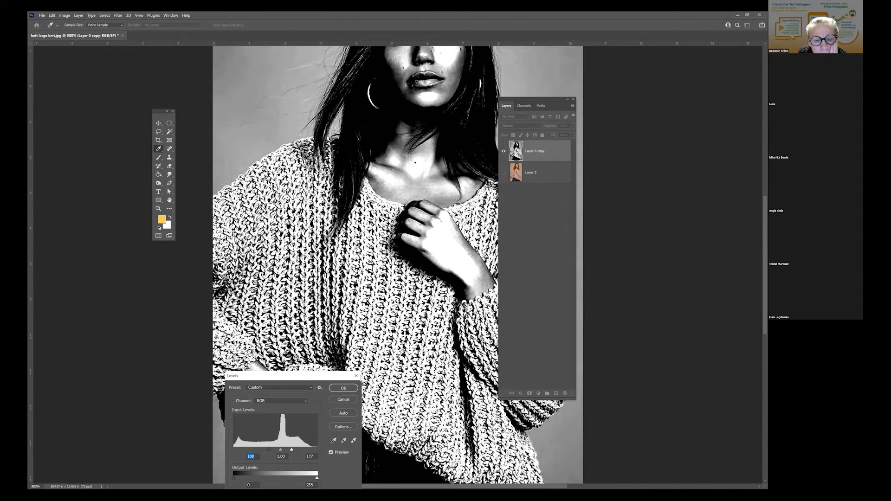
pyautogui.moveTo(289, 377); pyautogui.dragTo(404, 377)
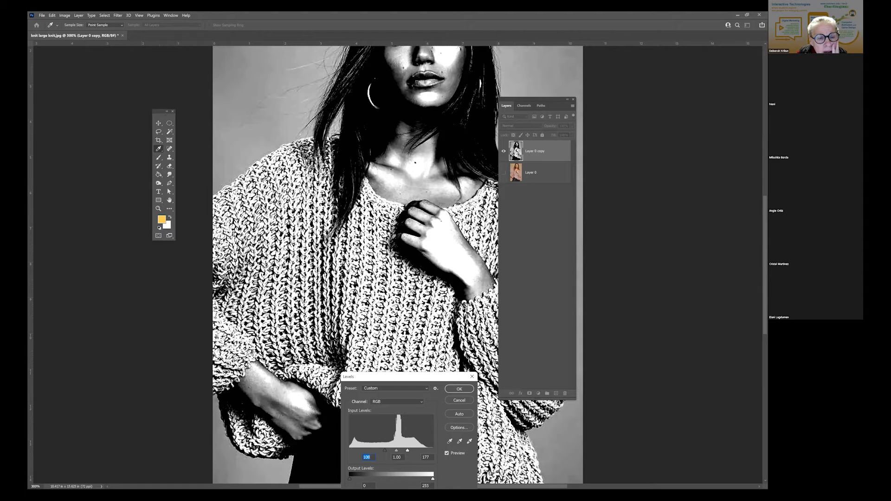
pyautogui.moveTo(405, 377); pyautogui.dragTo(363, 361)
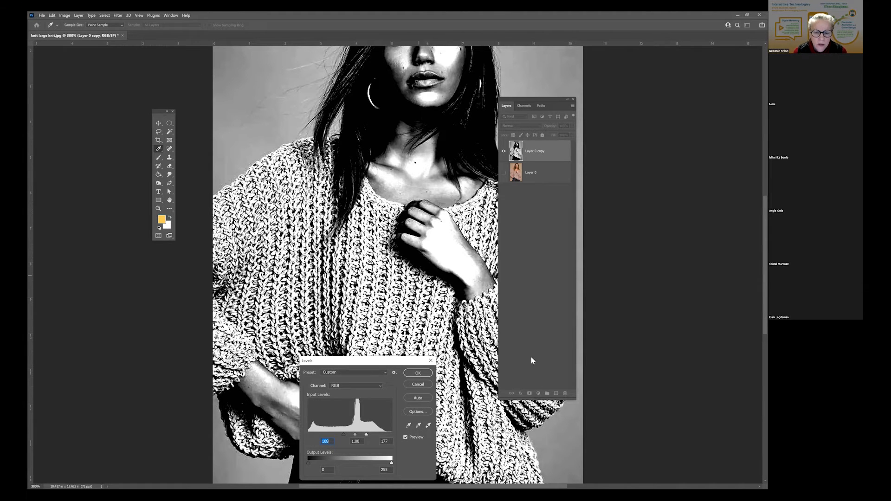
pyautogui.click(416, 373)
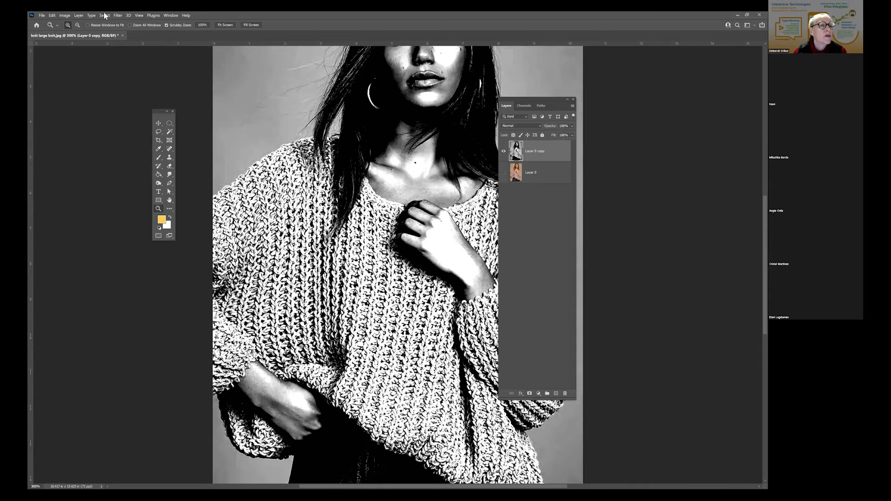
# - Place two vertical and two horizontal ruler guides that frame a small rectangle of the knit on the sweater's front
pyautogui.click(137, 15)
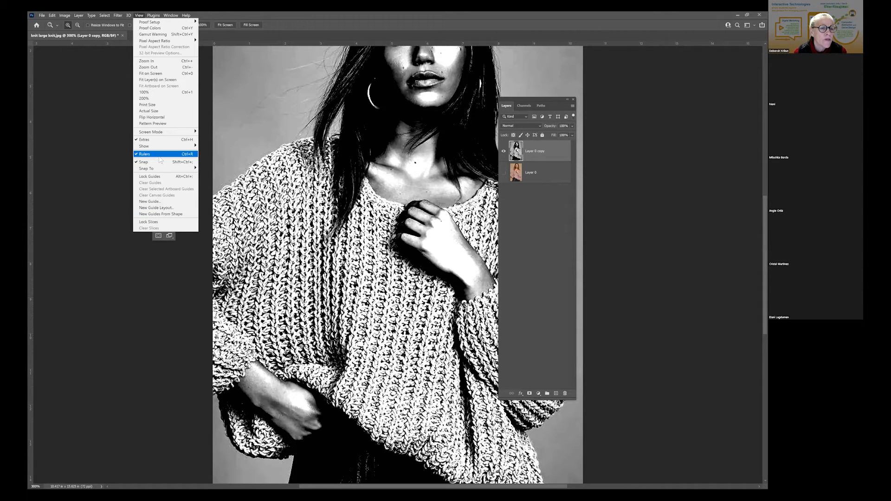
pyautogui.click(81, 94)
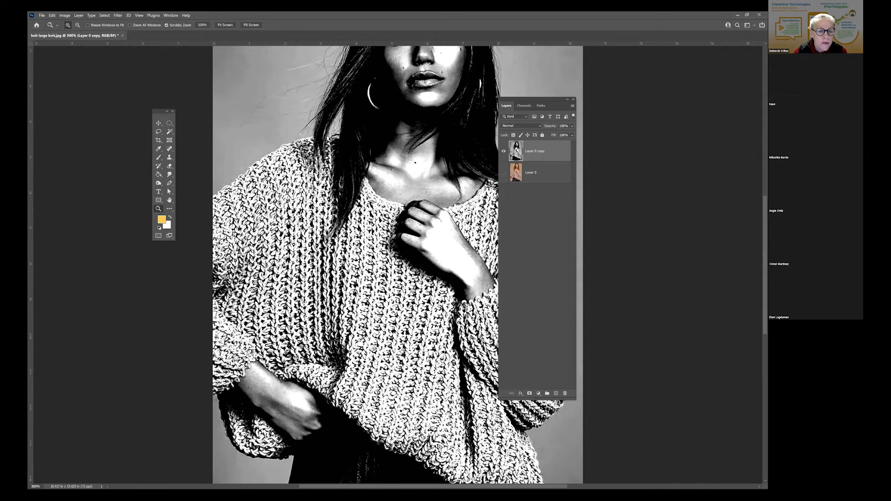
pyautogui.moveTo(31, 116); pyautogui.dragTo(273, 189)
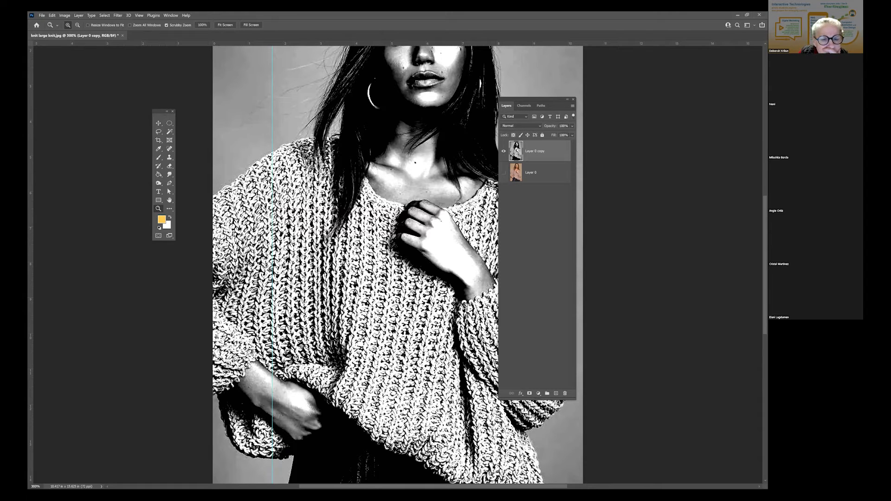
pyautogui.moveTo(315, 139); pyautogui.dragTo(314, 139)
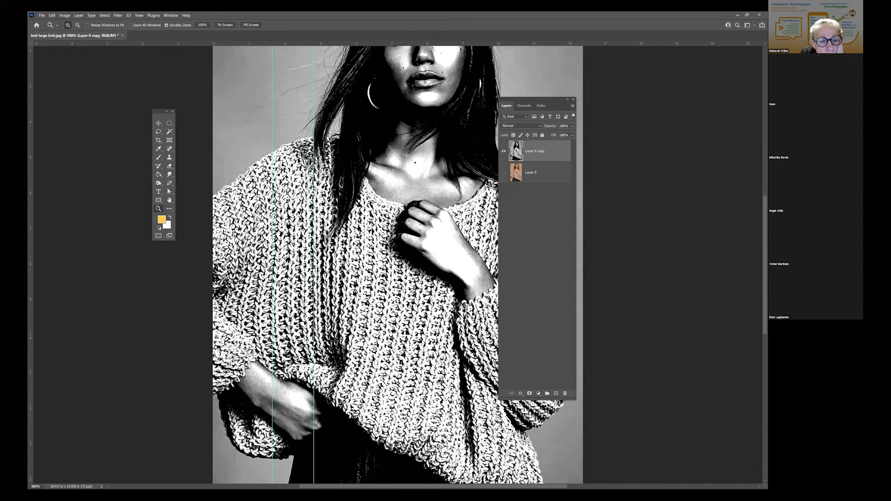
pyautogui.moveTo(279, 43); pyautogui.dragTo(279, 283)
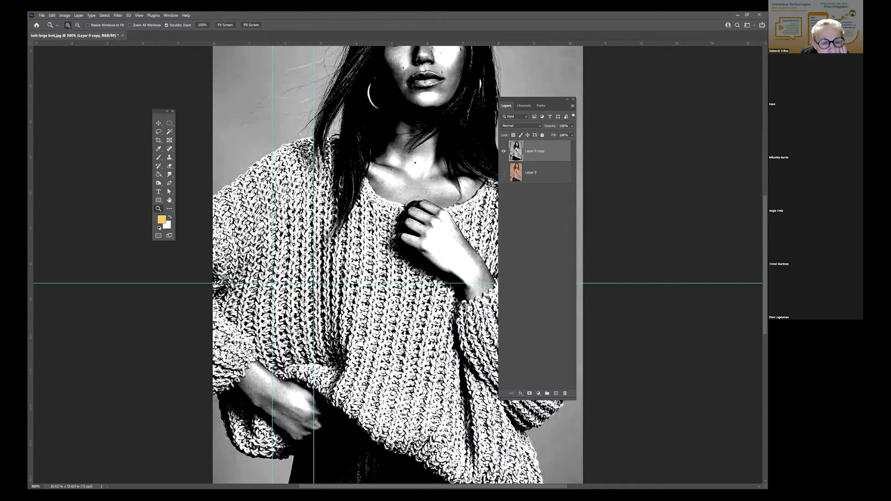
pyautogui.moveTo(300, 43); pyautogui.dragTo(299, 318)
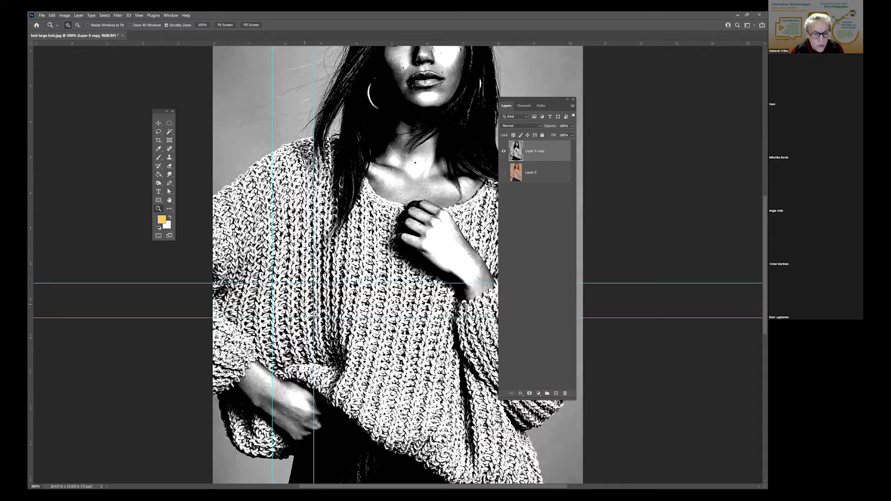
# - Fine-tune the left vertical guide and the upper horizontal guide with the Move tool to align with the knit stitches
pyautogui.click(291, 314)
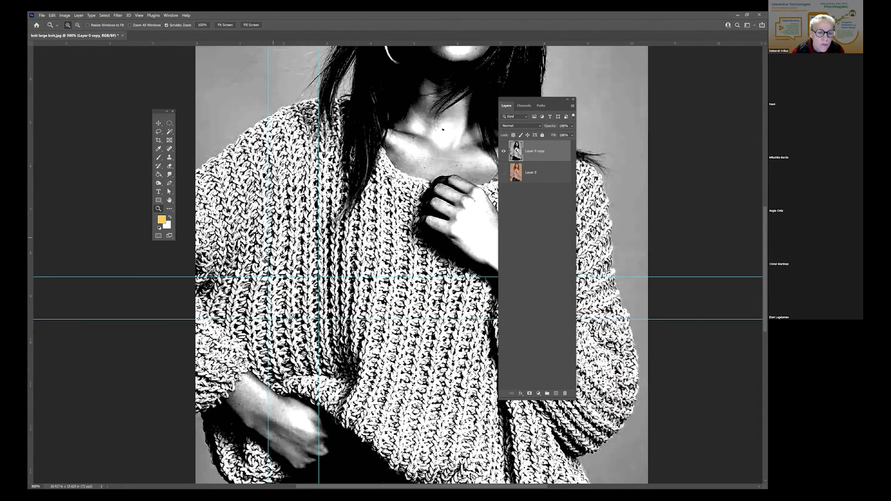
pyautogui.click(291, 314)
pyautogui.click(291, 311)
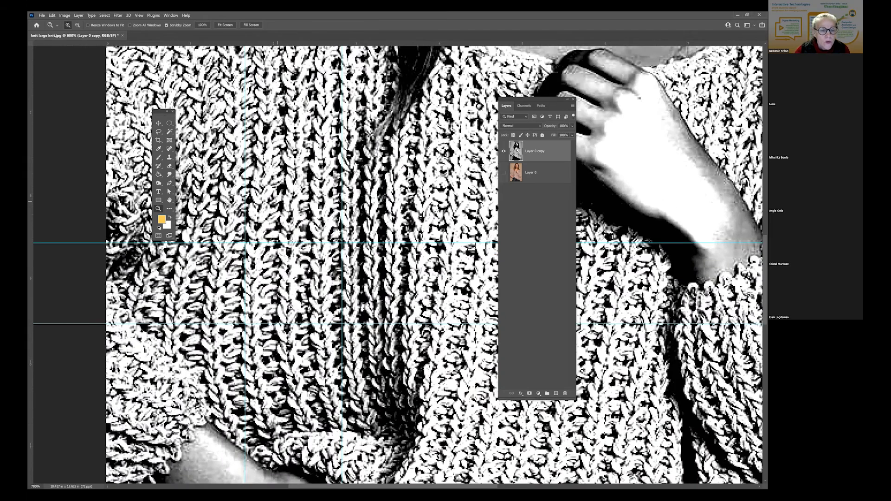
pyautogui.click(290, 307)
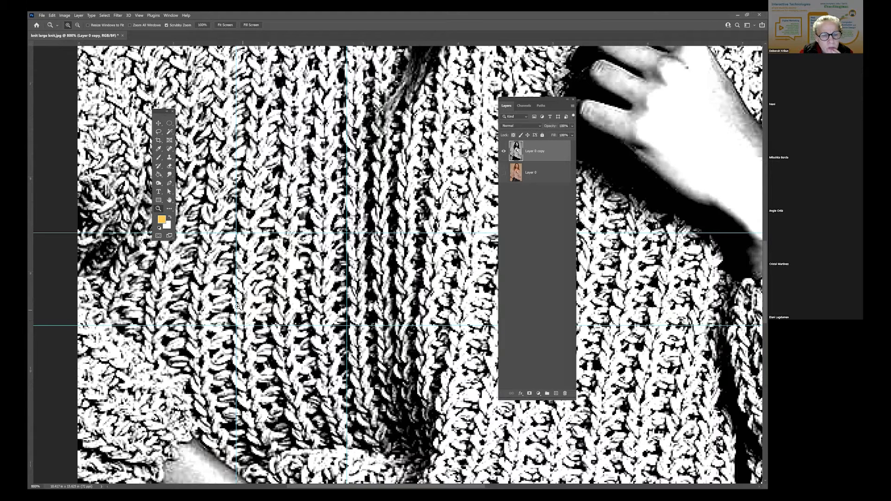
pyautogui.click(158, 123)
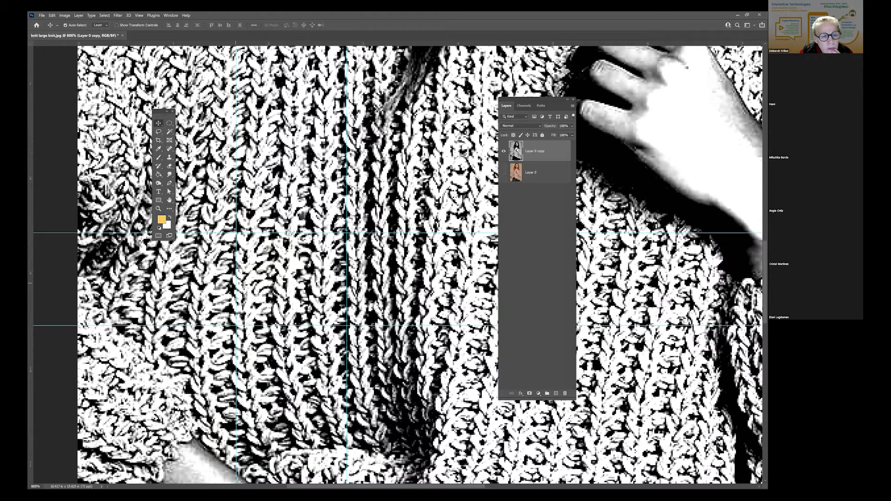
pyautogui.moveTo(237, 284); pyautogui.dragTo(244, 337)
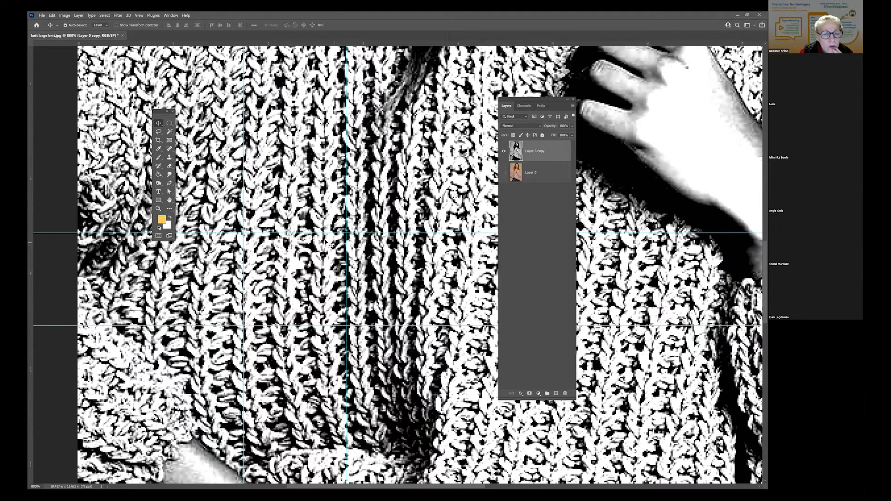
pyautogui.moveTo(314, 233); pyautogui.dragTo(313, 237)
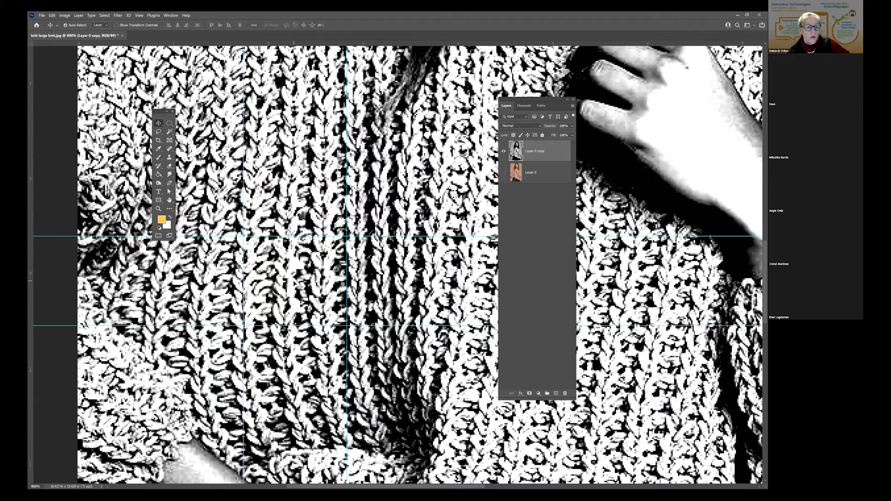
# - Try copying all of Layer 0 copy and pasting it in place, and undo the paste
pyautogui.click(41, 15)
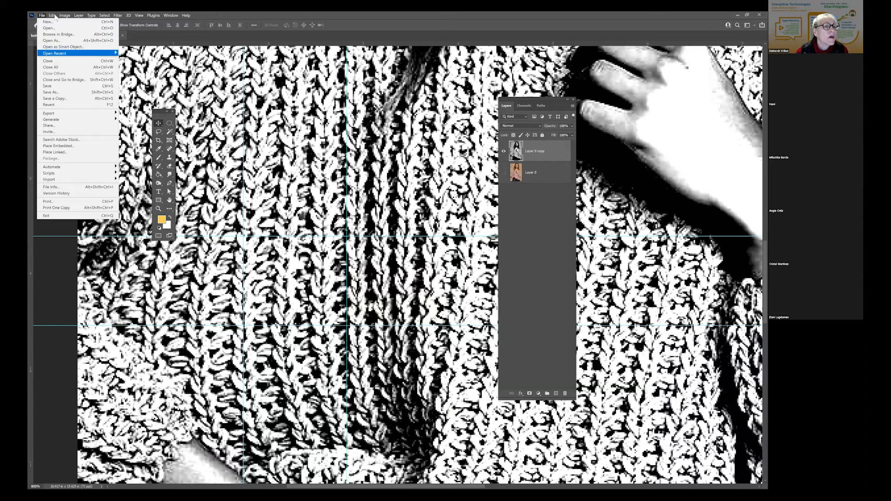
pyautogui.moveTo(54, 16)
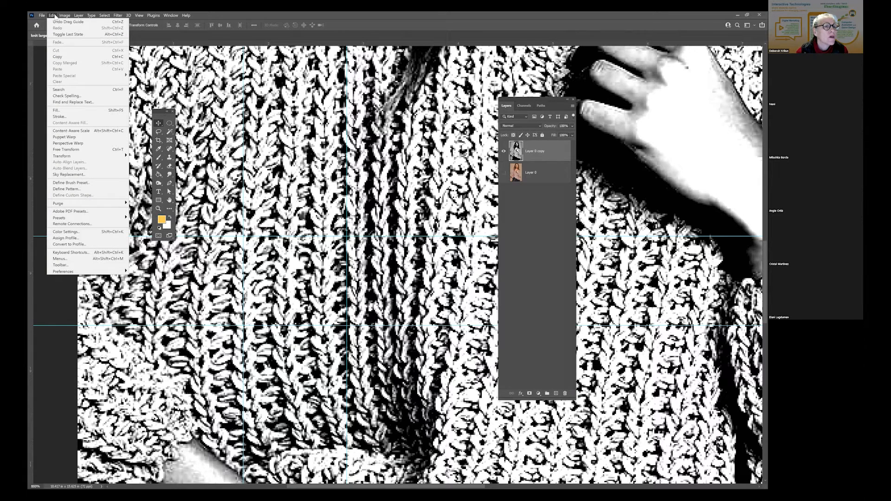
pyautogui.click(57, 58)
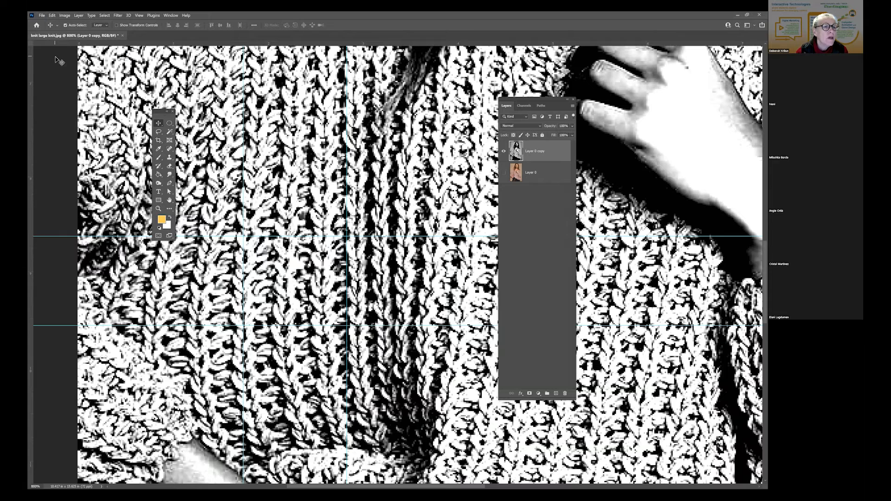
pyautogui.click(54, 16)
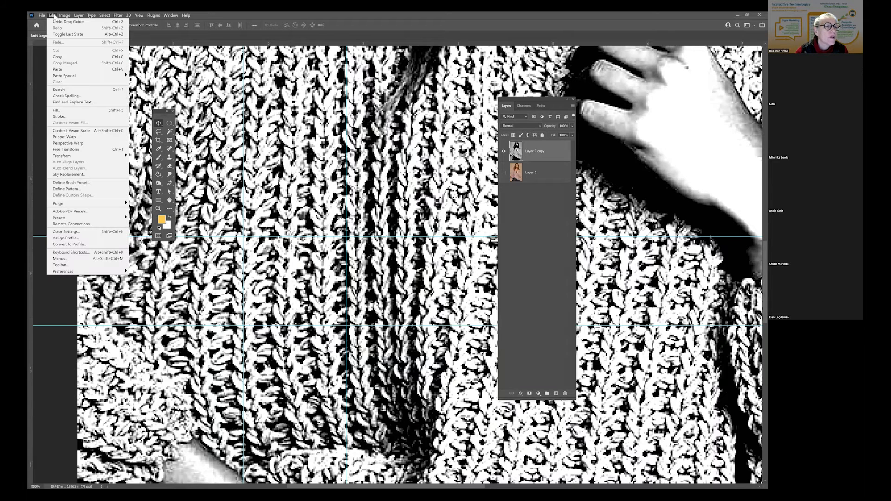
pyautogui.moveTo(60, 76)
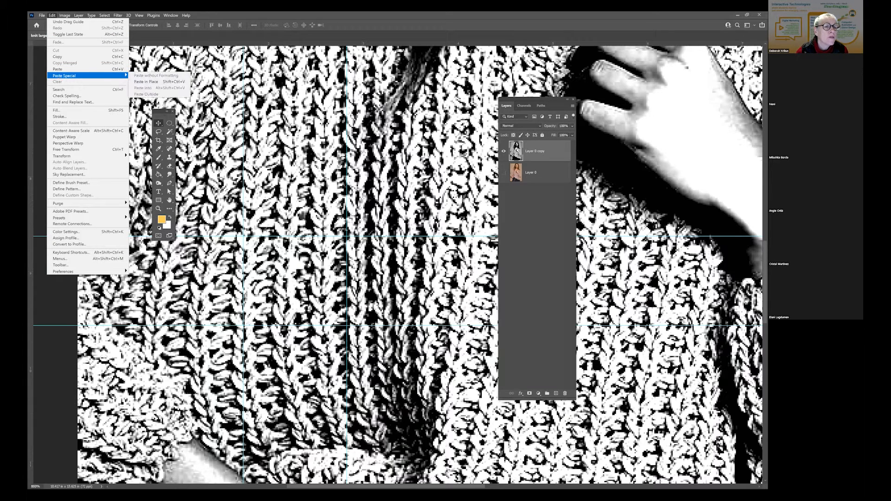
pyautogui.click(159, 82)
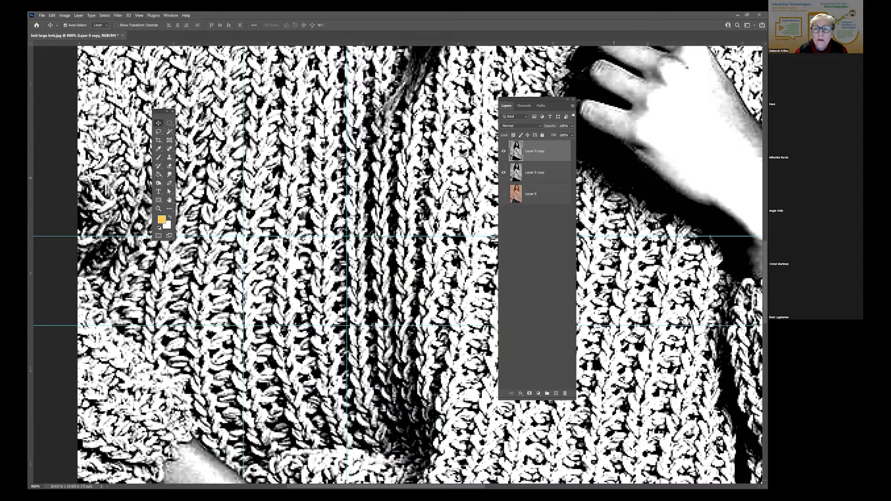
pyautogui.hotkey('ctrl', 'z')
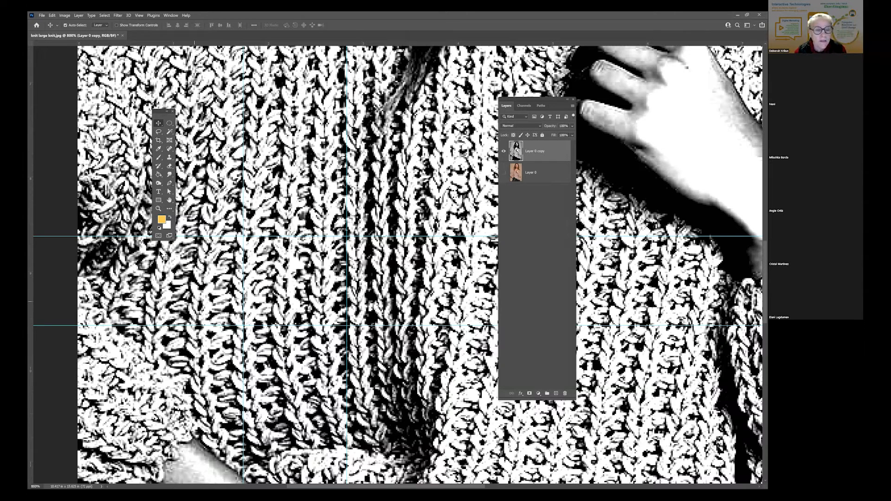
# - Select the guide-framed knit rectangle with the Rectangular Marquee, copy and paste it in place as a new layer, and hide Layer 0 copy
pyautogui.click(169, 124)
pyautogui.click(208, 123)
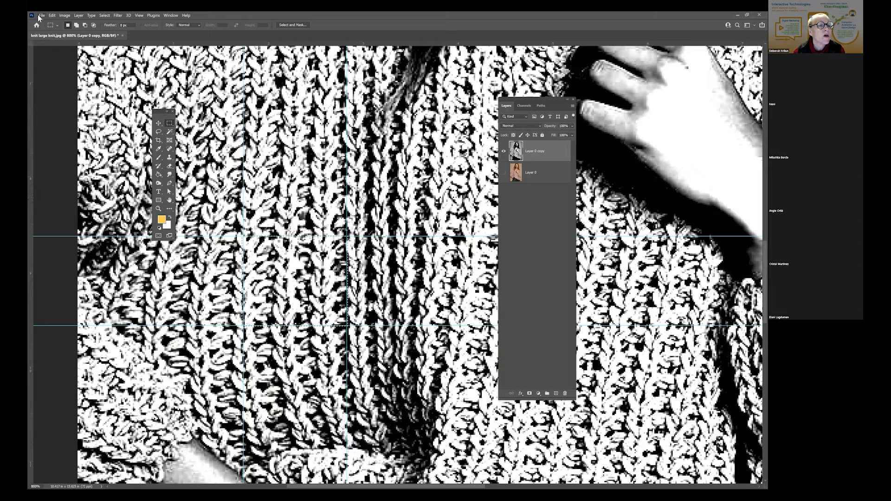
pyautogui.click(52, 15)
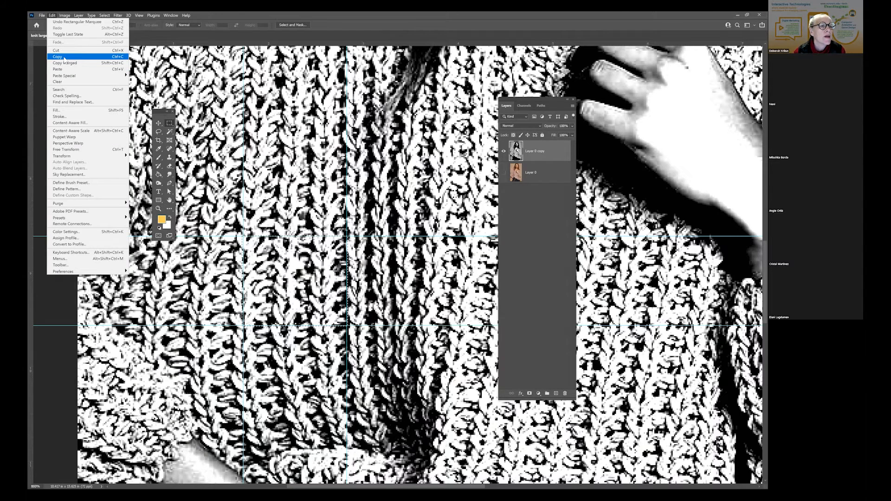
pyautogui.click(64, 56)
pyautogui.click(52, 15)
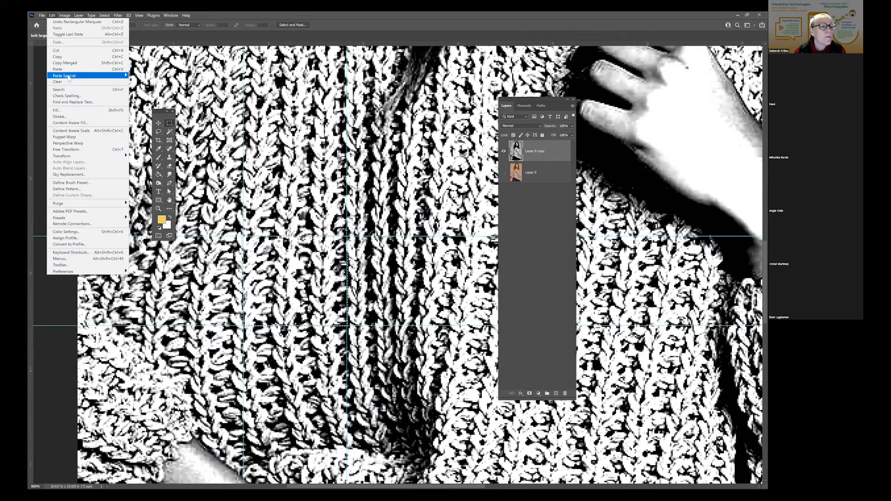
pyautogui.moveTo(69, 78)
pyautogui.click(156, 80)
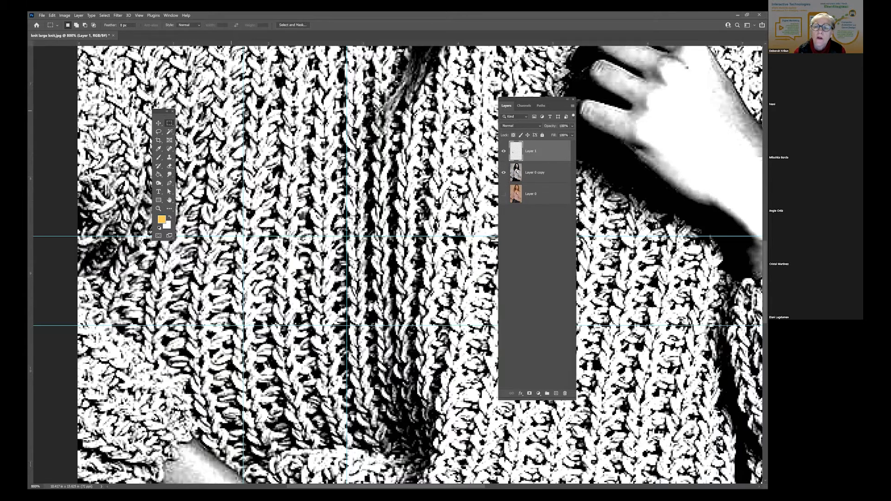
pyautogui.click(504, 174)
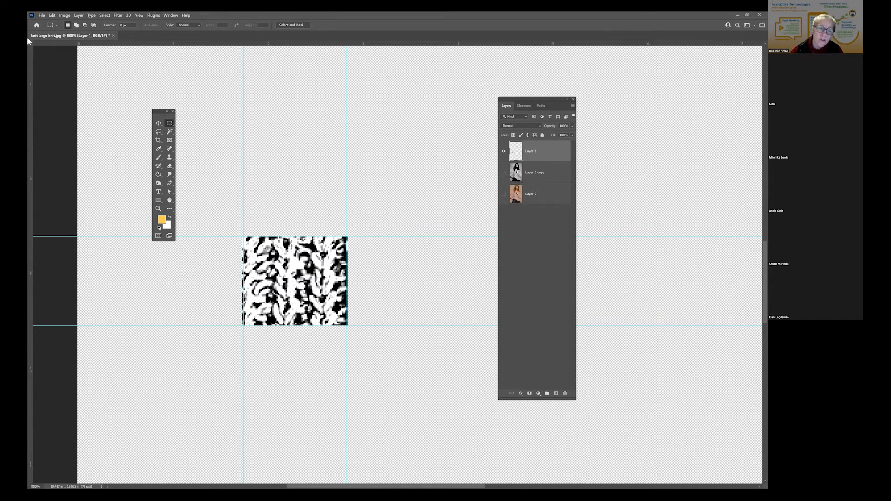
# - Test the repeat by duplicating the knit swatch beside itself and the pair directly below, and undo the duplicates
pyautogui.click(158, 122)
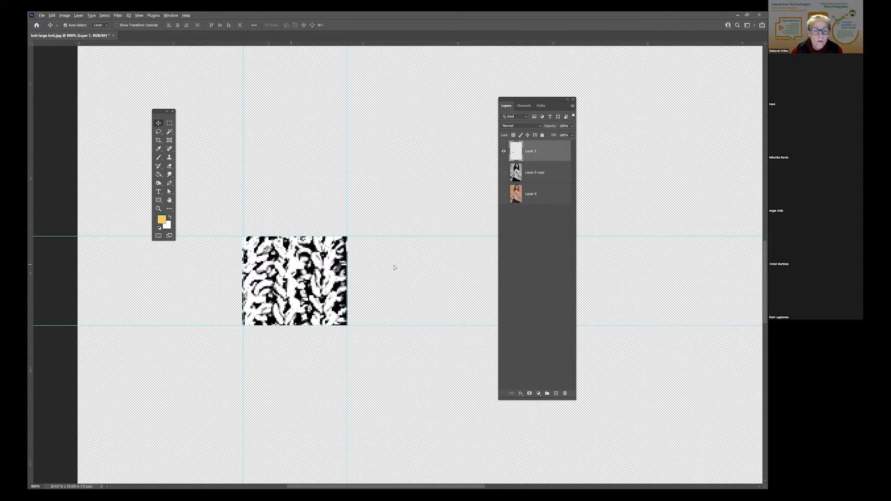
pyautogui.moveTo(394, 268); pyautogui.dragTo(395, 268)
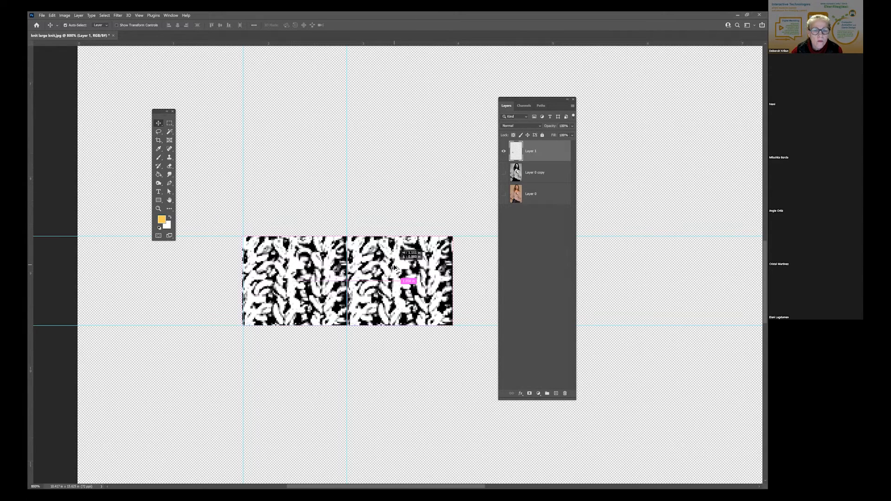
pyautogui.click(291, 278)
pyautogui.keyDown('shift'); pyautogui.click(401, 287); pyautogui.keyUp('shift')
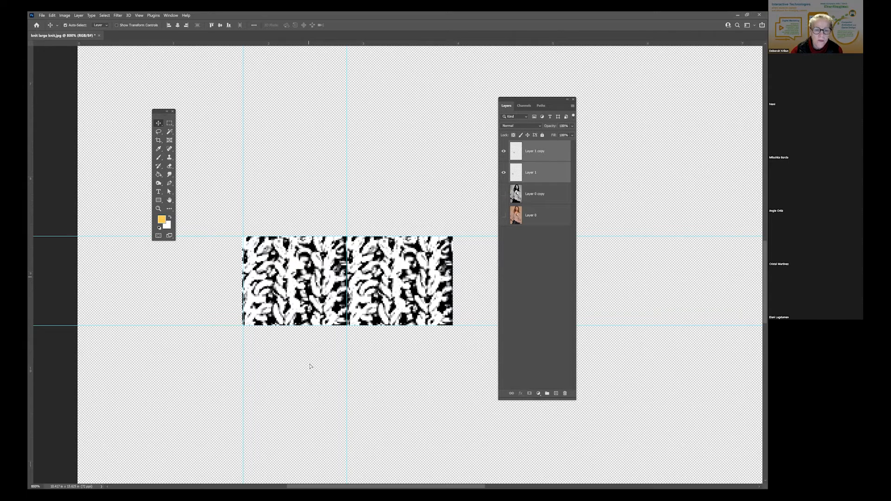
pyautogui.moveTo(309, 277); pyautogui.dragTo(310, 364)
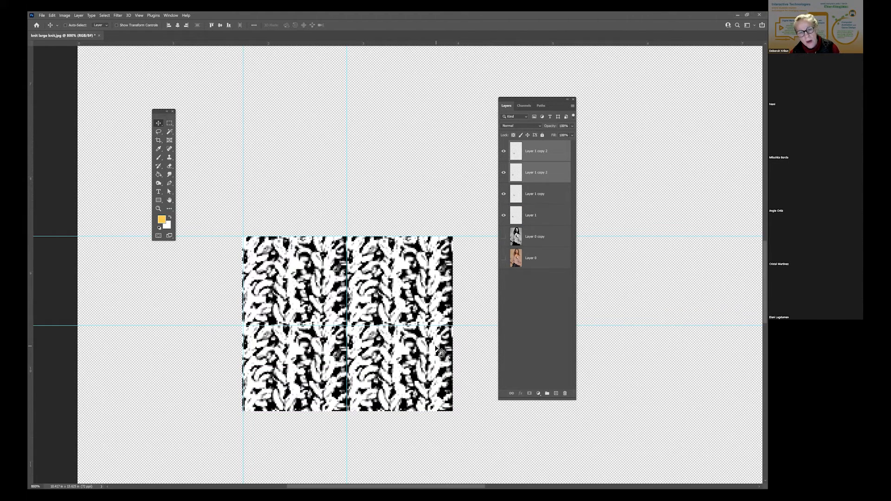
pyautogui.hotkey('ctrl', 'z')
pyautogui.hotkey('ctrl', 'z')
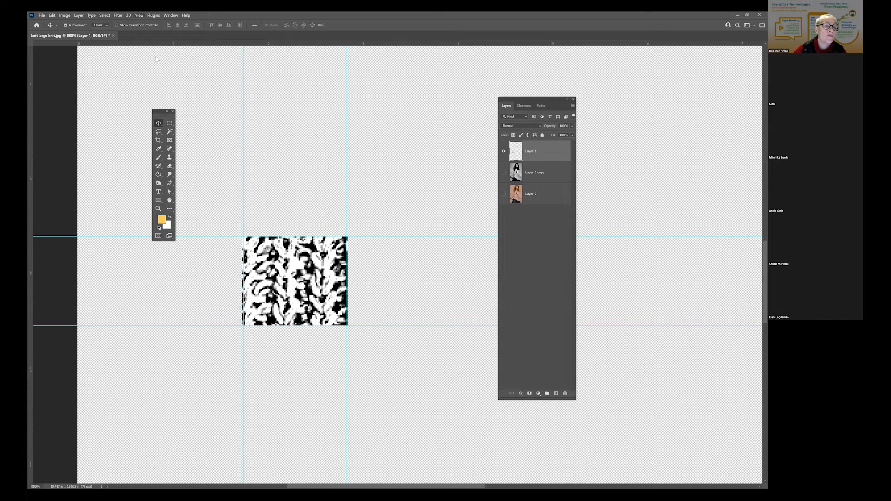
# - Save the document on the computer as the Photoshop file "knit large knit-01" in ILLUS DESIGNS, with Maximize Compatibility enabled
pyautogui.click(139, 16)
pyautogui.click(154, 74)
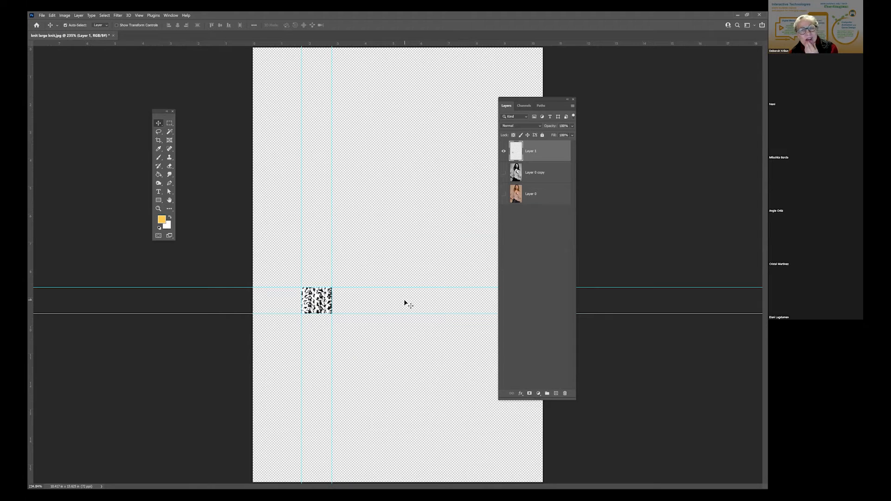
pyautogui.click(41, 17)
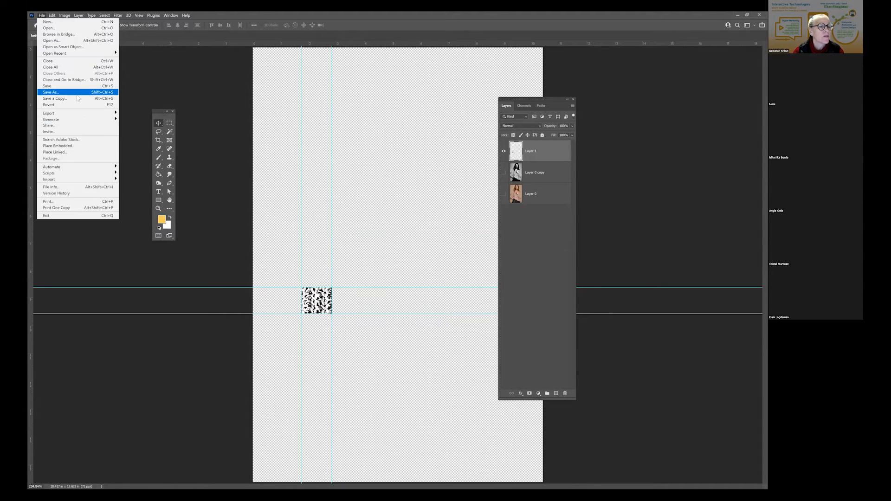
pyautogui.click(79, 98)
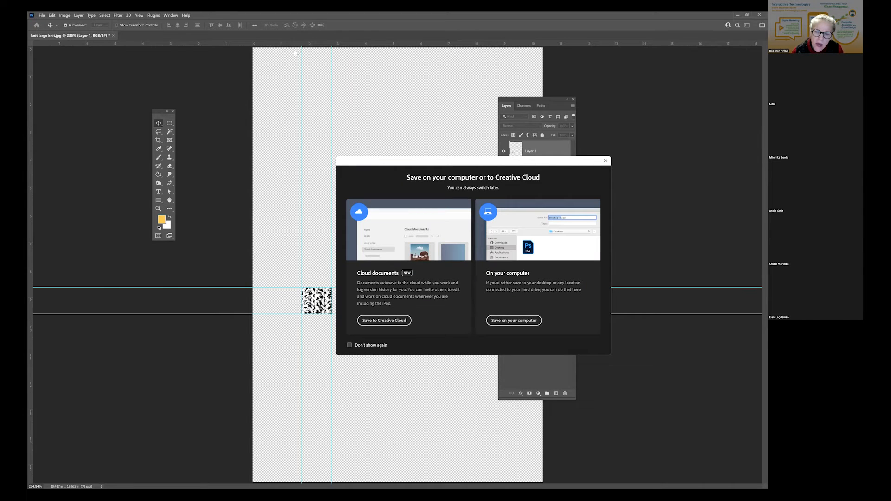
pyautogui.click(514, 321)
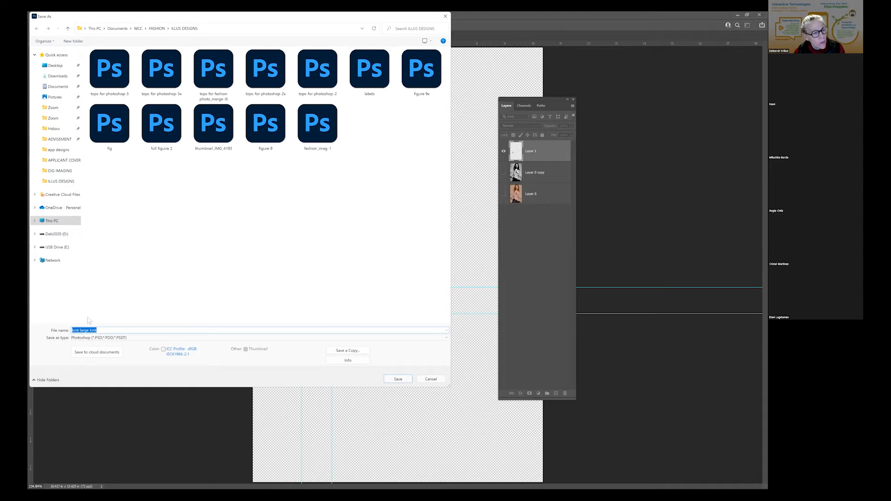
pyautogui.click(106, 331)
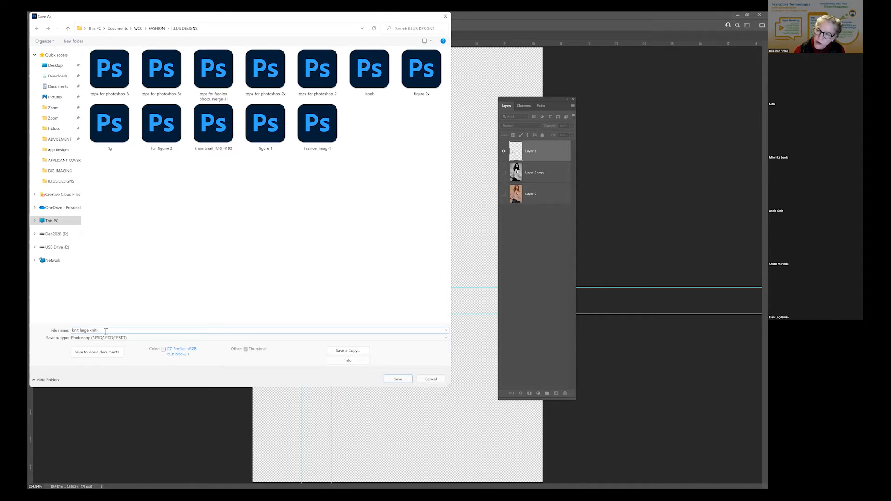
pyautogui.write('01')
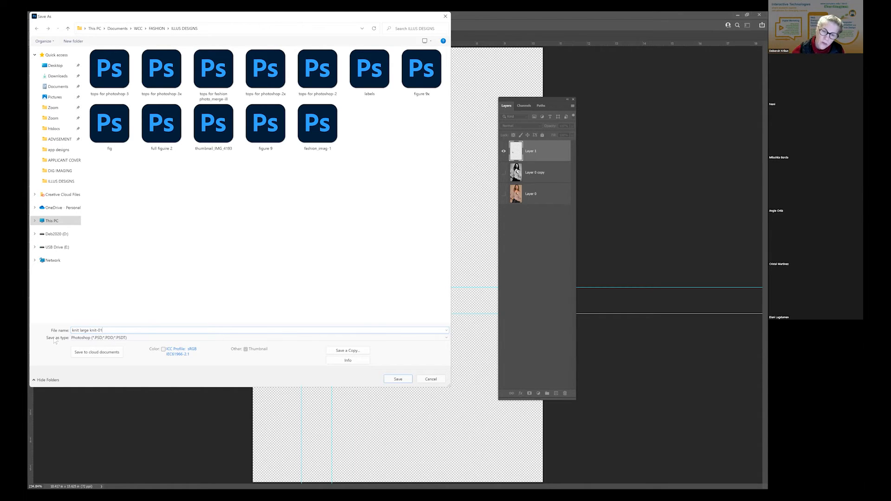
pyautogui.click(397, 379)
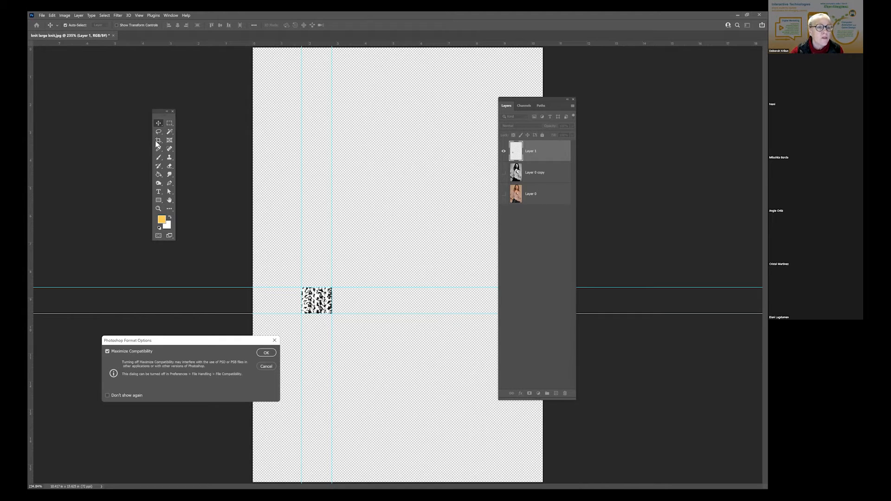
pyautogui.click(270, 353)
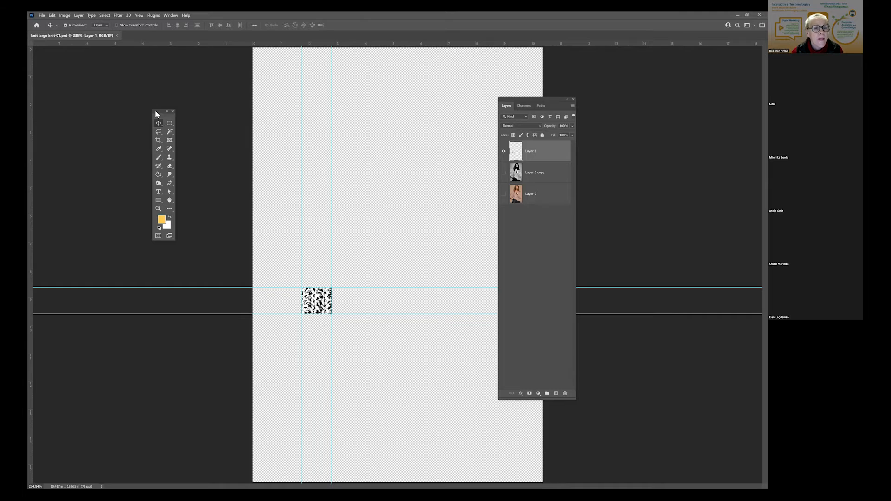
# - Examine the toolbar customization settings and the tool variants grouped with the History Brush and Brush tools
pyautogui.moveTo(160, 112); pyautogui.dragTo(206, 154)
pyautogui.click(215, 252)
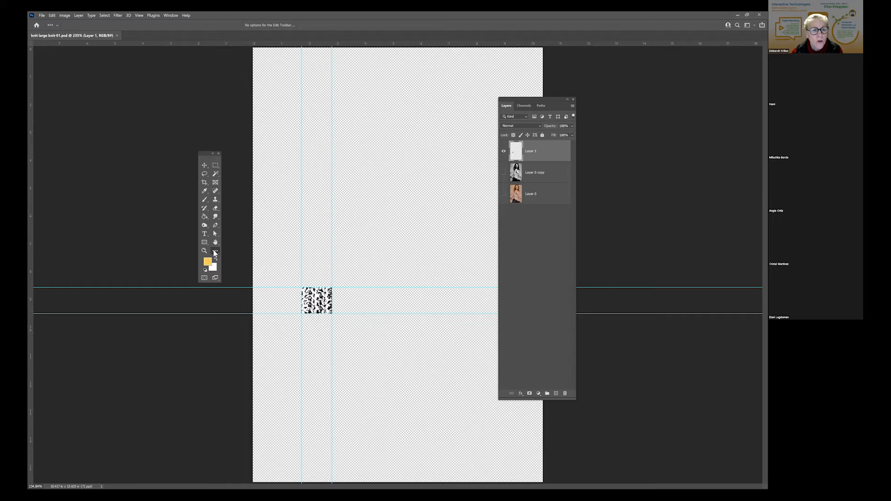
pyautogui.click(214, 252)
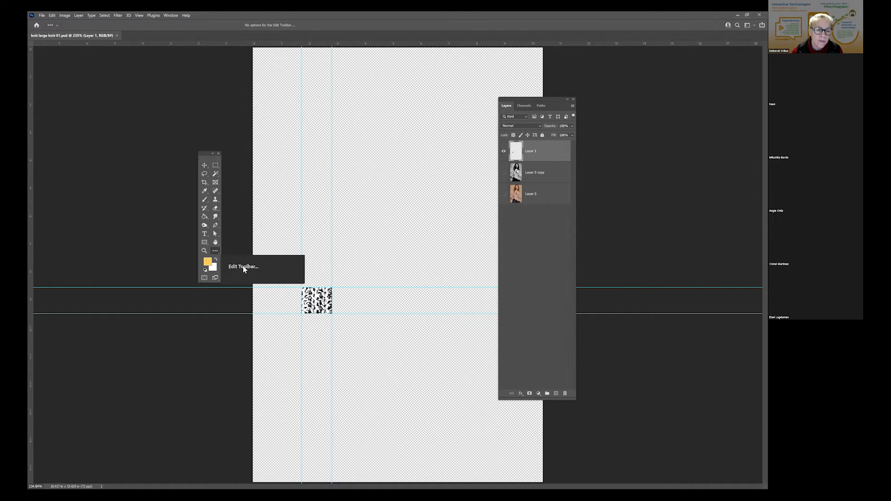
pyautogui.click(369, 195)
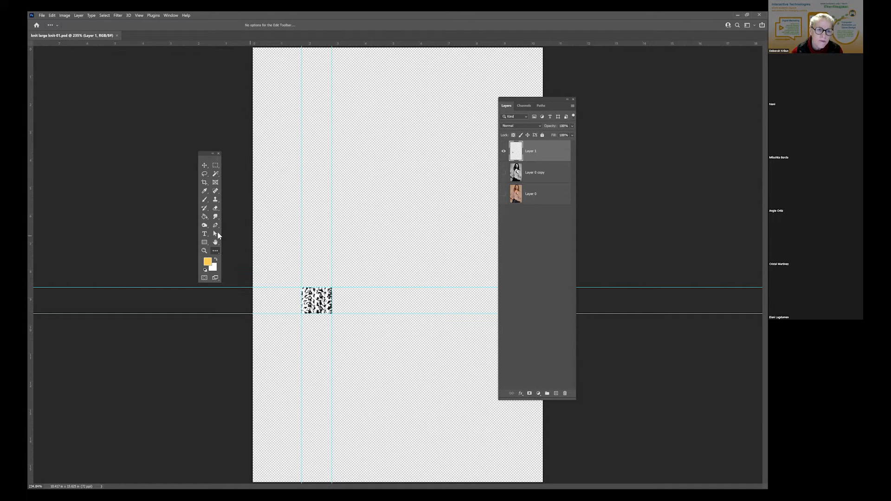
pyautogui.click(216, 251)
pyautogui.click(242, 251)
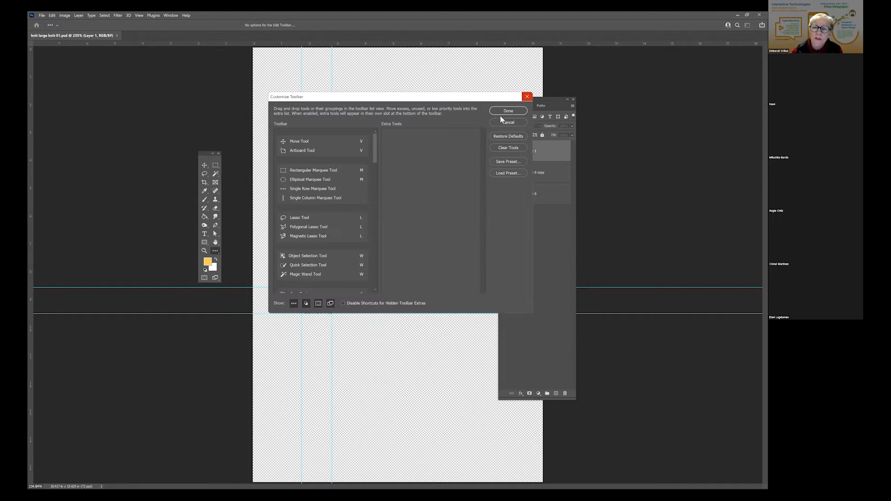
pyautogui.click(527, 97)
pyautogui.click(205, 209)
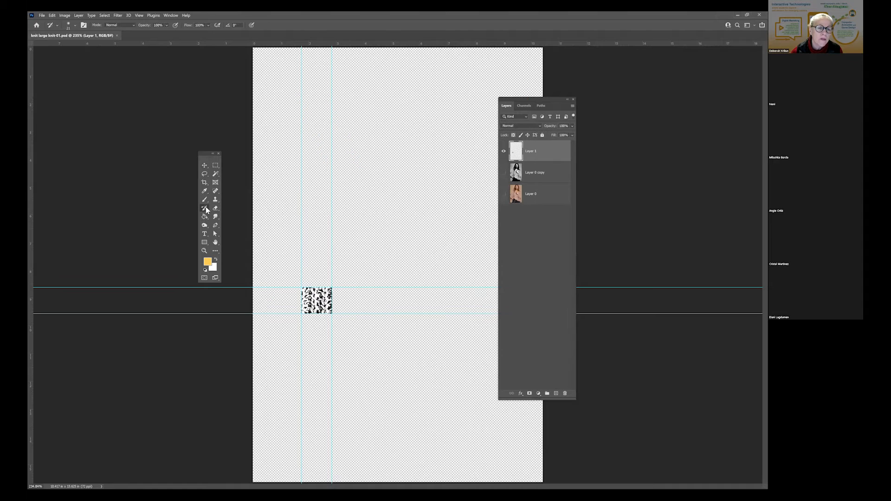
pyautogui.rightClick(206, 210)
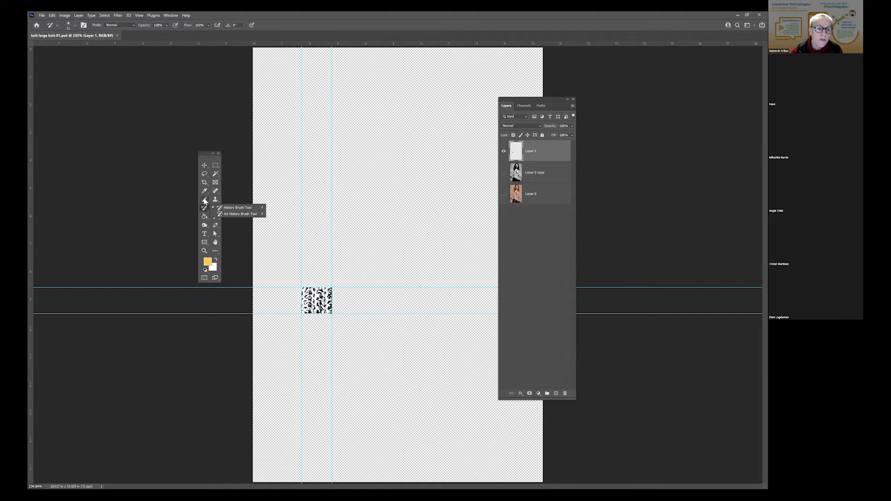
pyautogui.click(204, 200)
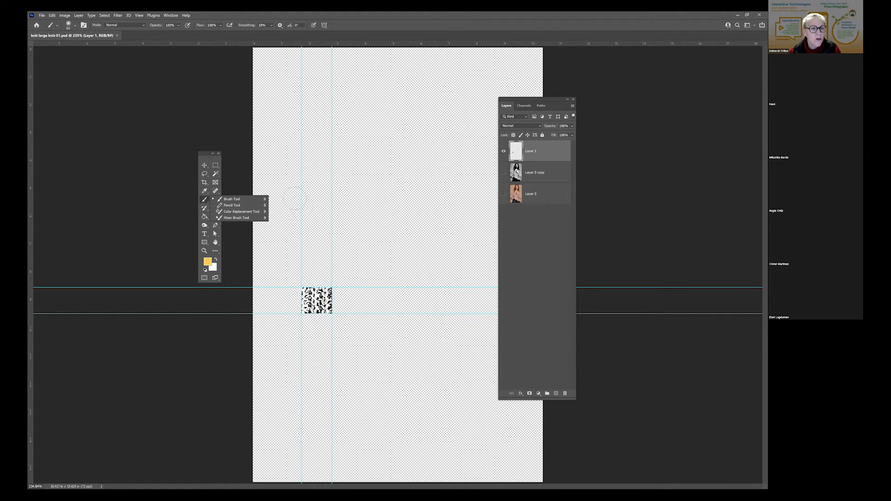
pyautogui.click(204, 167)
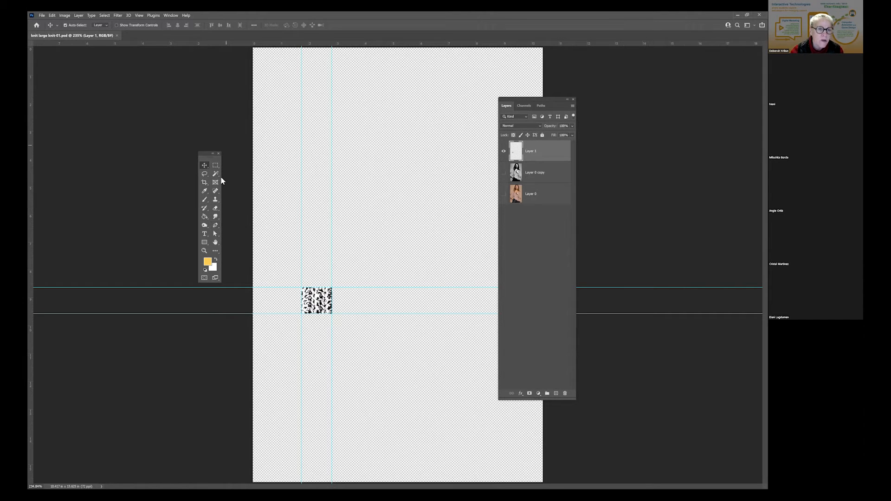
# - Narrow the crop frame's left and right edges to the two vertical guides bordering the knit swatch
pyautogui.click(201, 183)
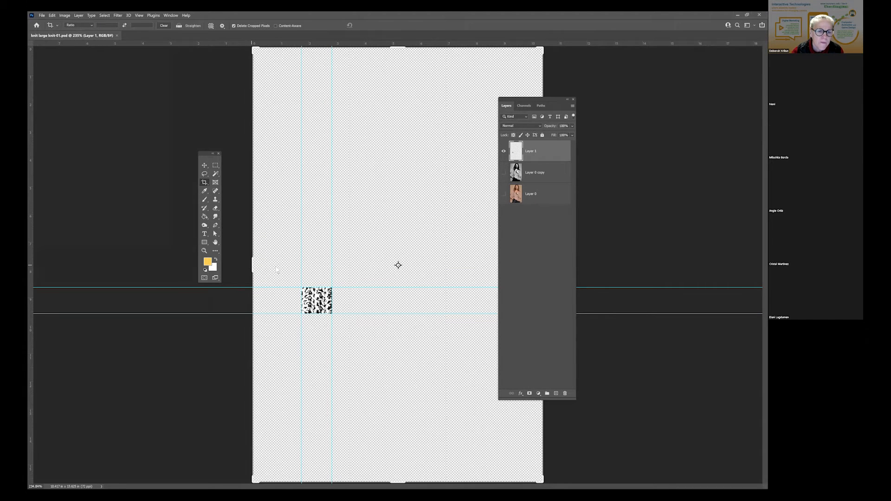
pyautogui.moveTo(253, 267); pyautogui.dragTo(301, 267)
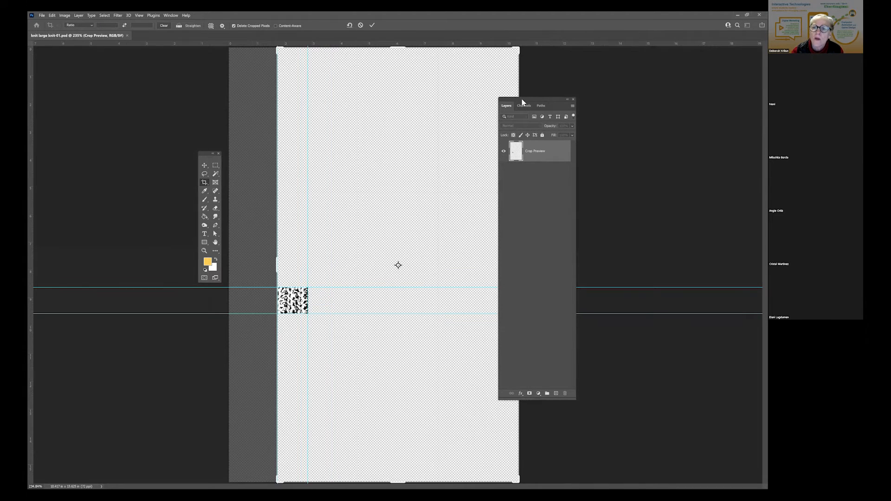
pyautogui.moveTo(529, 99); pyautogui.dragTo(597, 104)
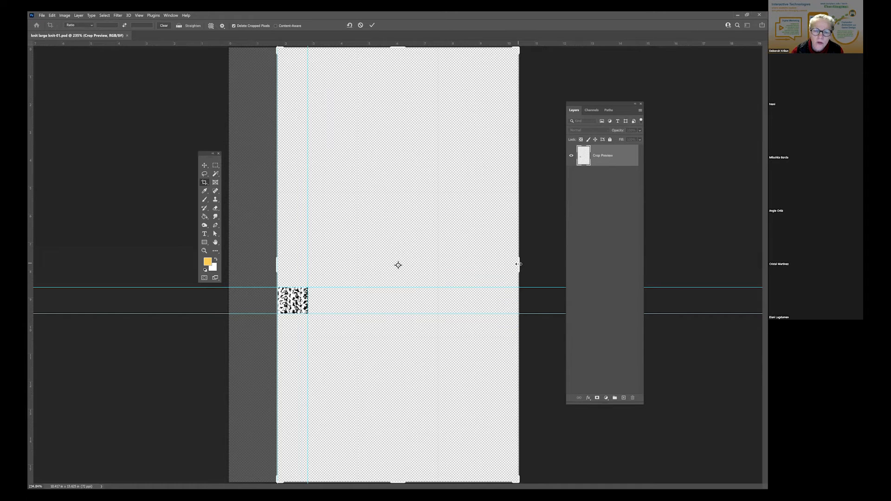
pyautogui.moveTo(519, 264); pyautogui.dragTo(413, 268)
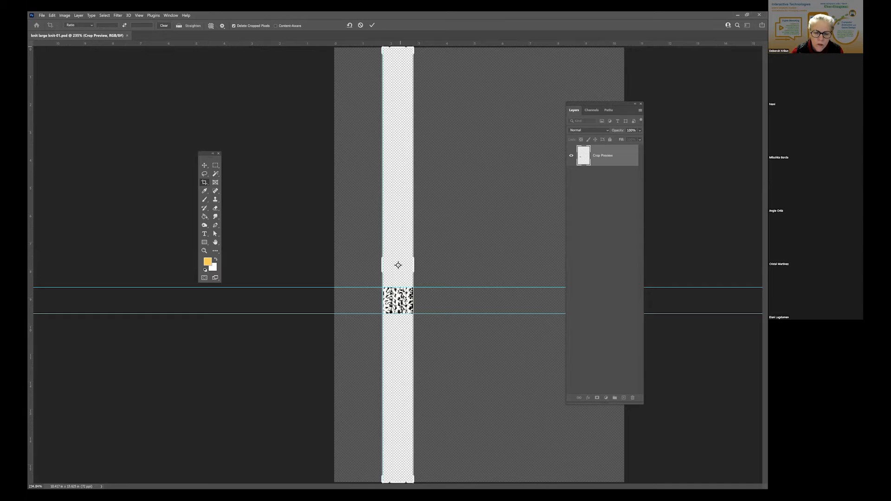
# - Bring the crop frame's top and bottom edges to the two horizontal guides bordering the knit swatch and apply the crop
pyautogui.scroll(-6, 398, 265)
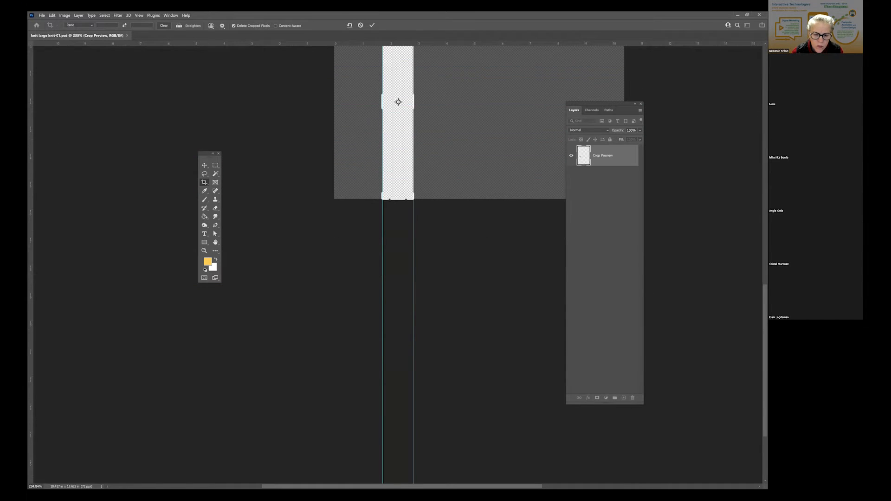
pyautogui.scroll(-3, 456, 216)
pyautogui.scroll(2, 455, 217)
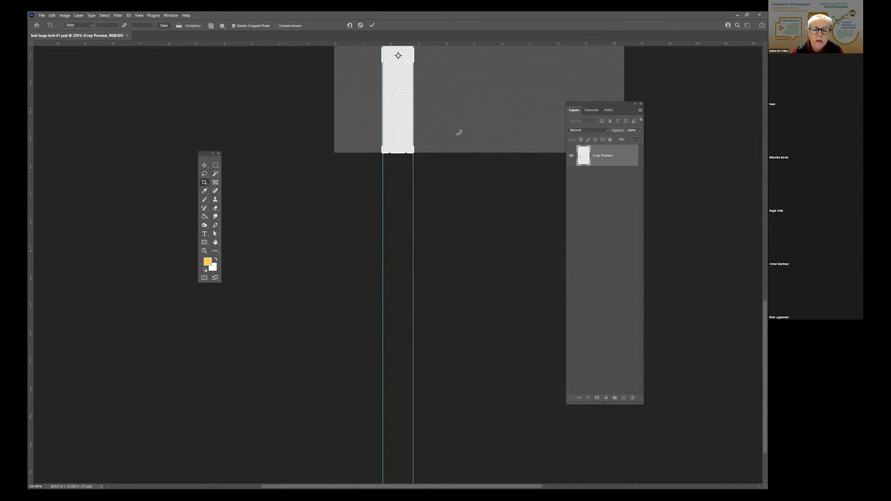
pyautogui.scroll(5, 459, 132)
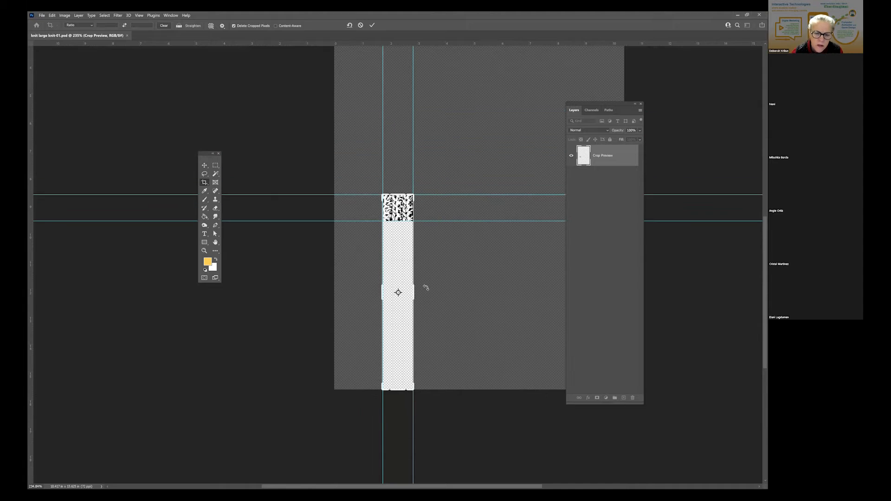
pyautogui.scroll(1, 426, 288)
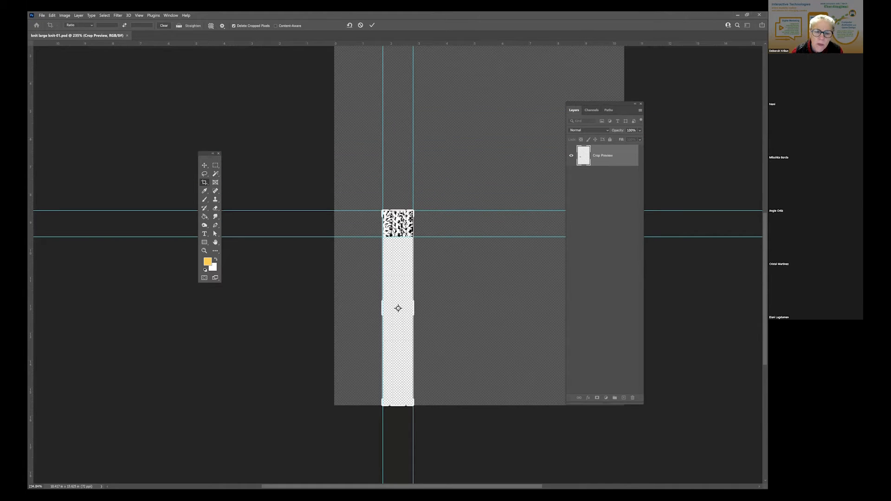
pyautogui.moveTo(400, 406); pyautogui.dragTo(401, 323)
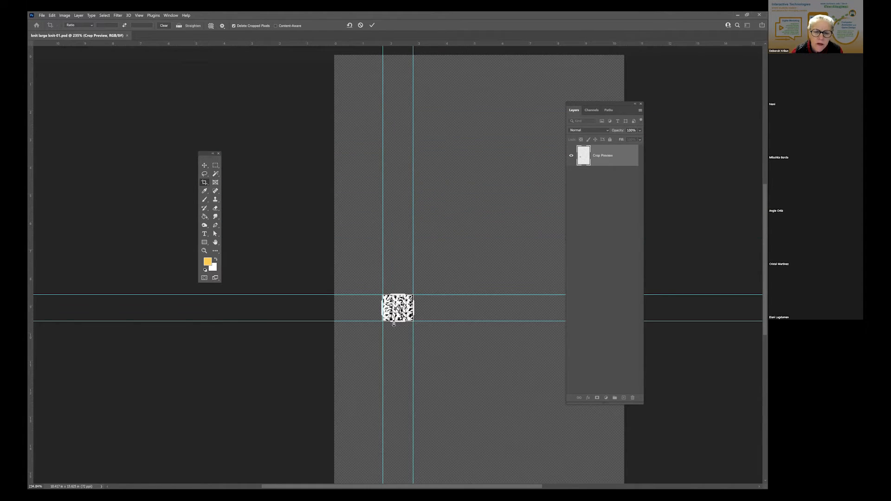
pyautogui.press('Return')
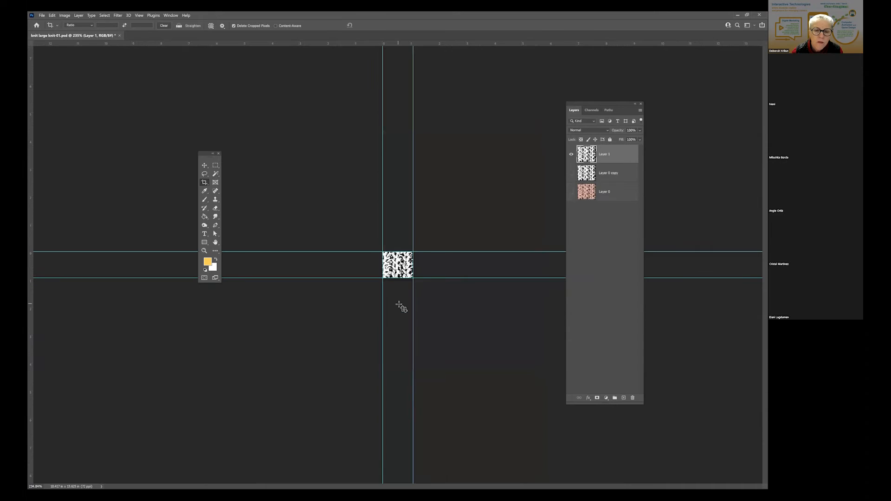
# - Save the cropped swatch on the computer as the Photoshop file "knit large knit-01-swatch" in ILLUS DESIGNS, with Maximize Compatibility enabled
pyautogui.click(42, 15)
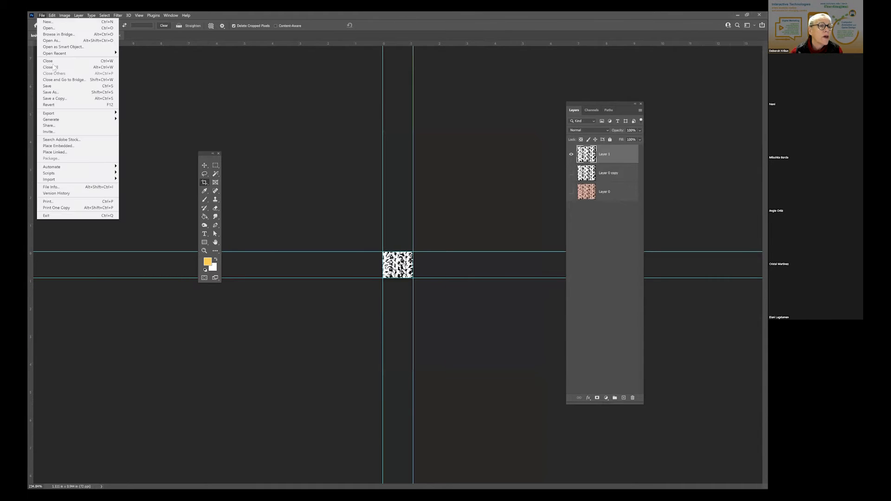
pyautogui.click(59, 93)
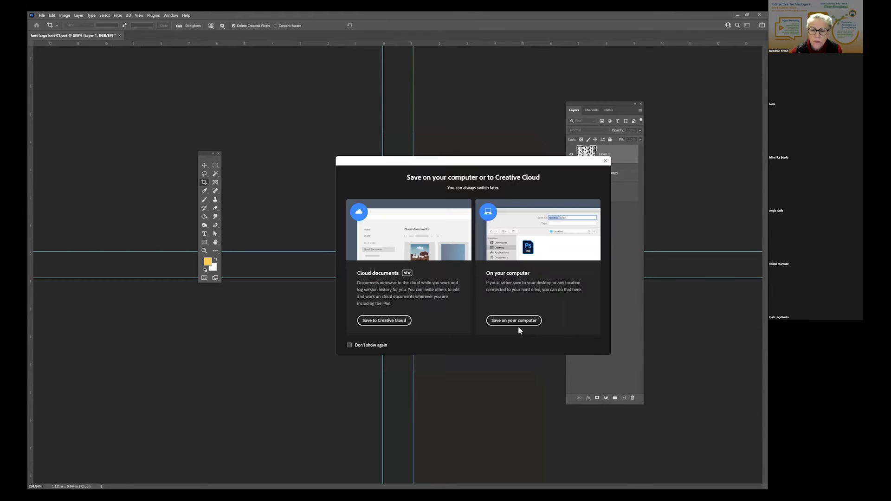
pyautogui.click(514, 320)
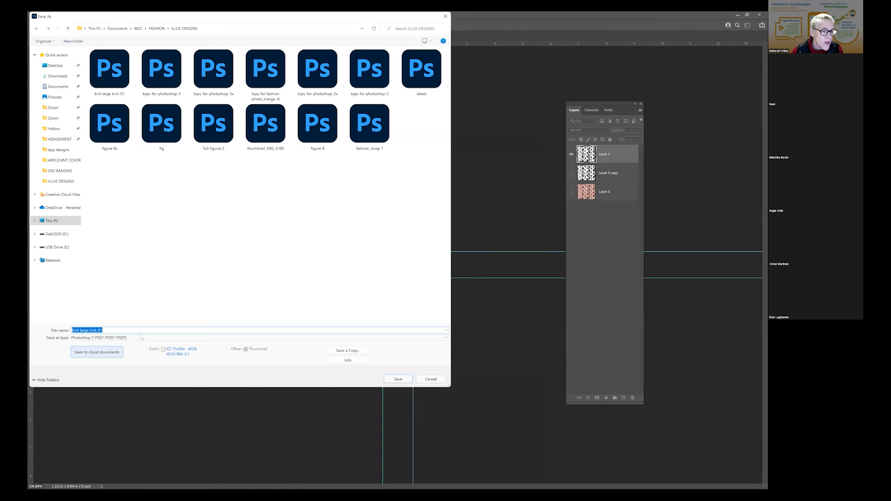
pyautogui.click(146, 331)
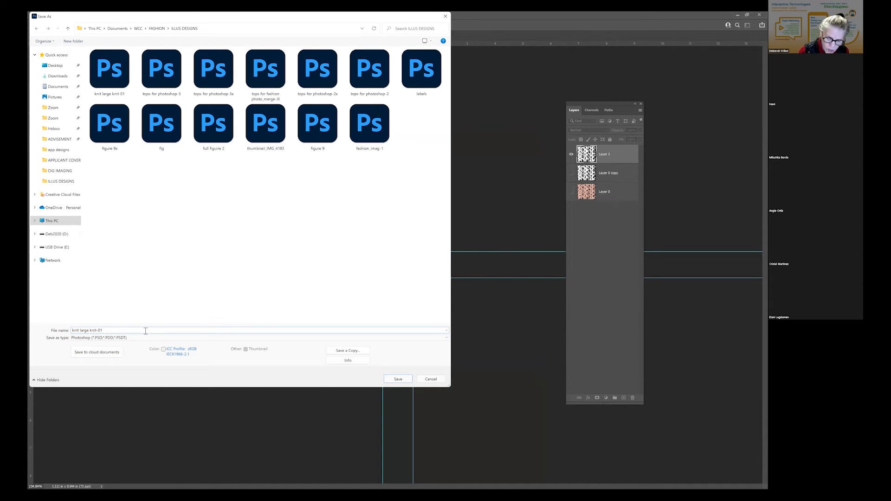
pyautogui.write('-swatch')
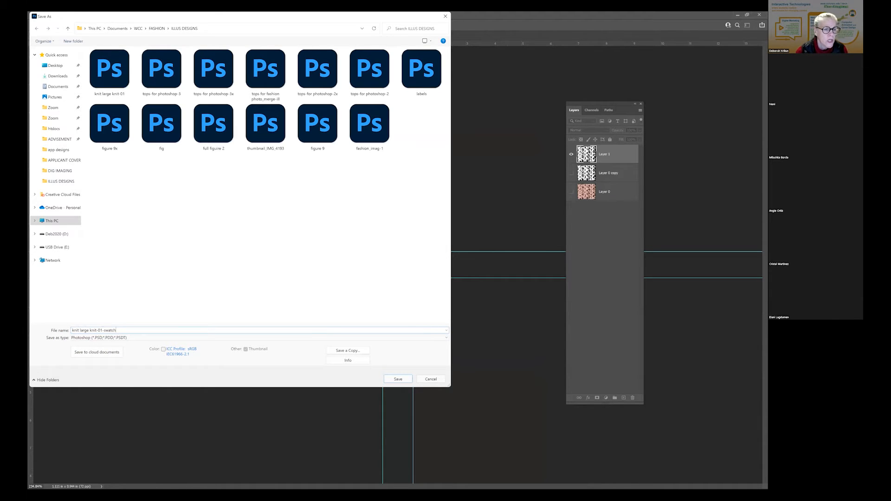
pyautogui.click(398, 379)
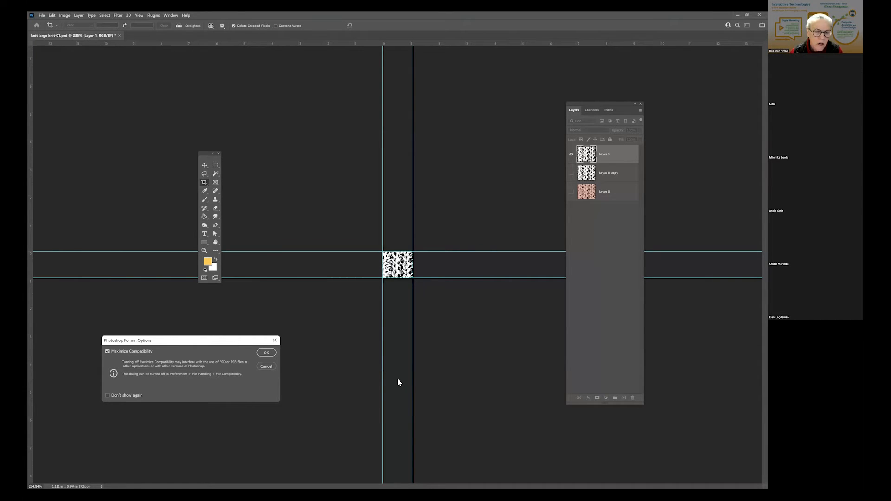
pyautogui.click(266, 353)
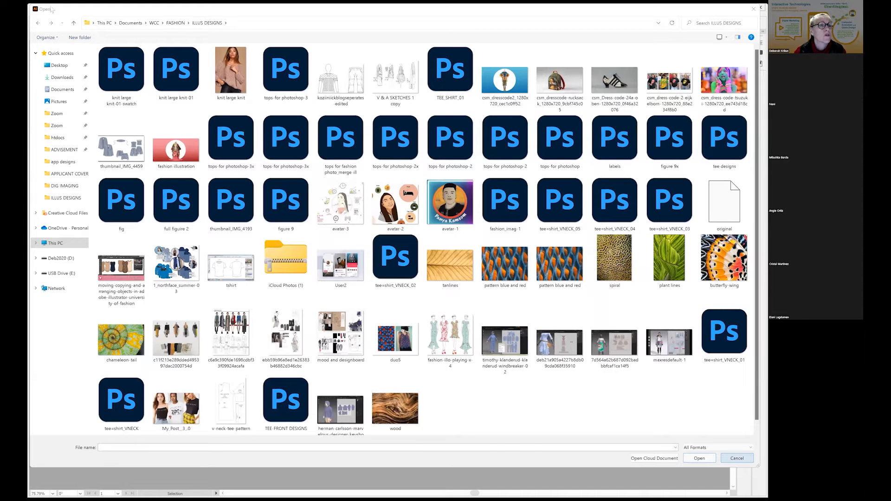
pyautogui.click(737, 458)
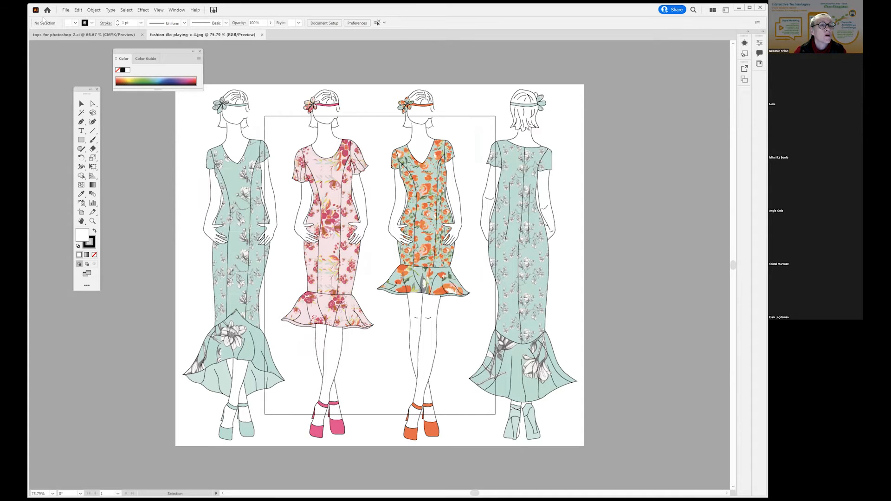
pyautogui.click(66, 10)
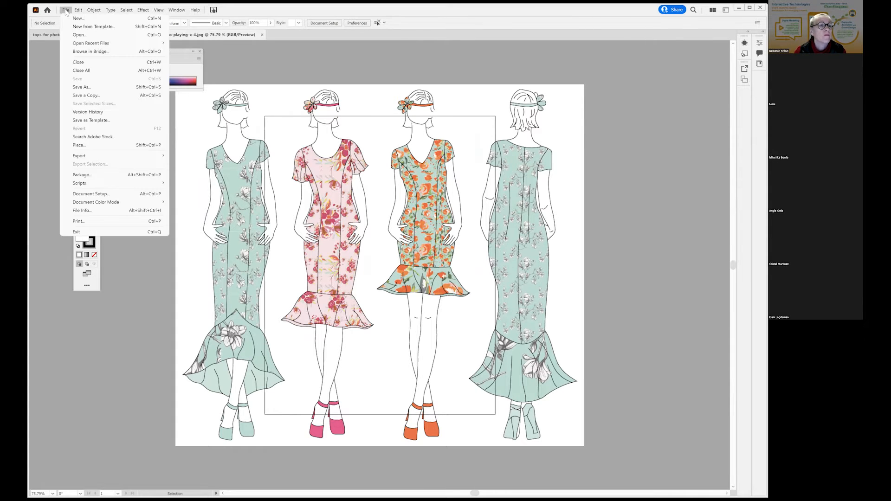
pyautogui.click(75, 36)
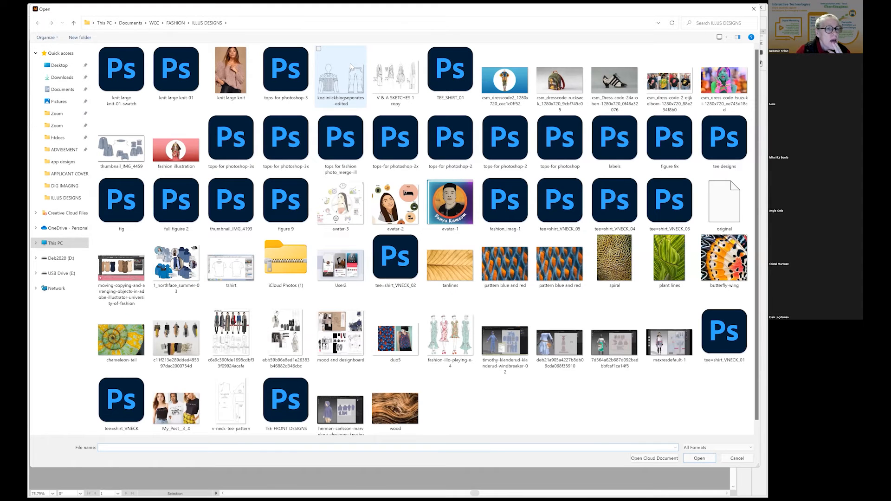
pyautogui.click(737, 458)
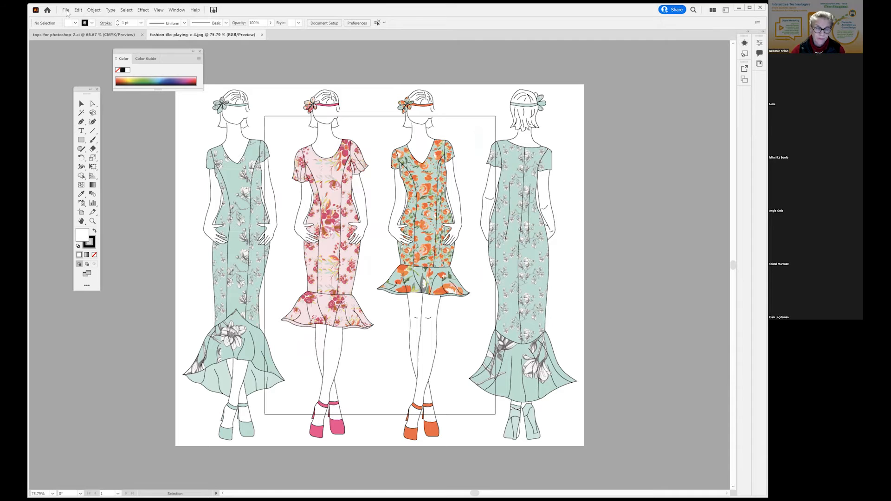
pyautogui.click(66, 10)
pyautogui.click(66, 10)
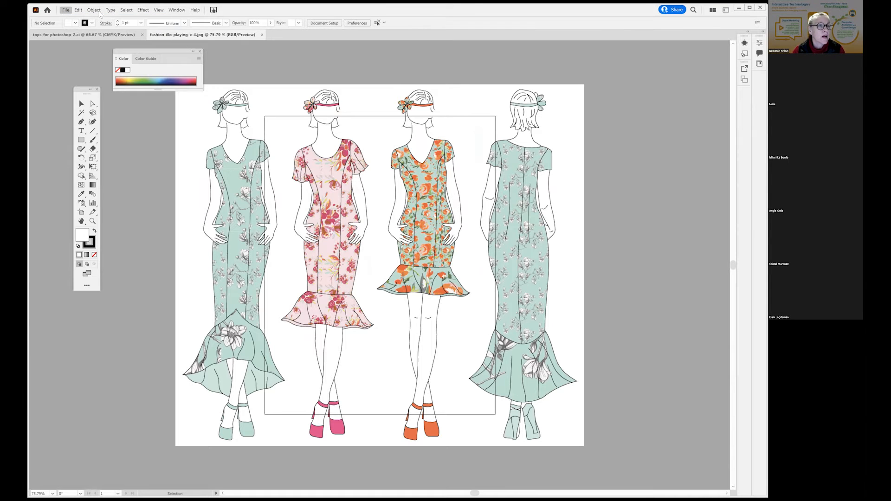
# - Create a new document measured in inches, 13 in wide and 19 in high
pyautogui.click(66, 10)
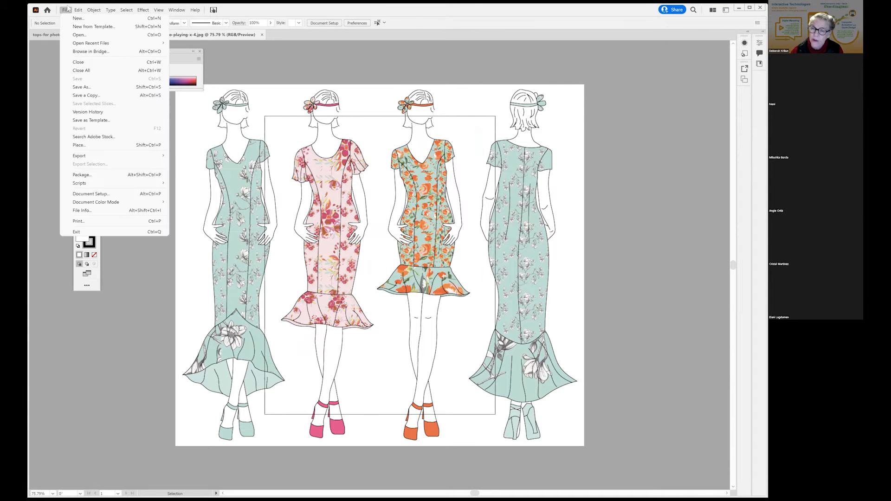
pyautogui.click(76, 19)
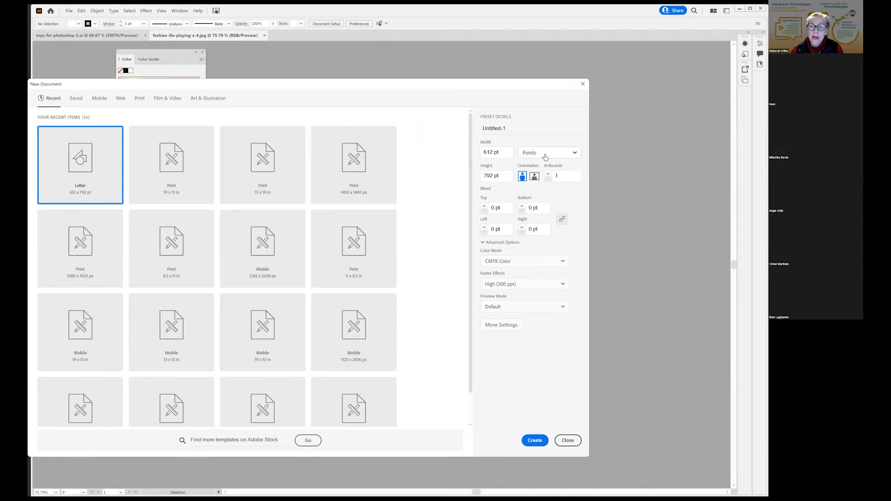
pyautogui.click(546, 155)
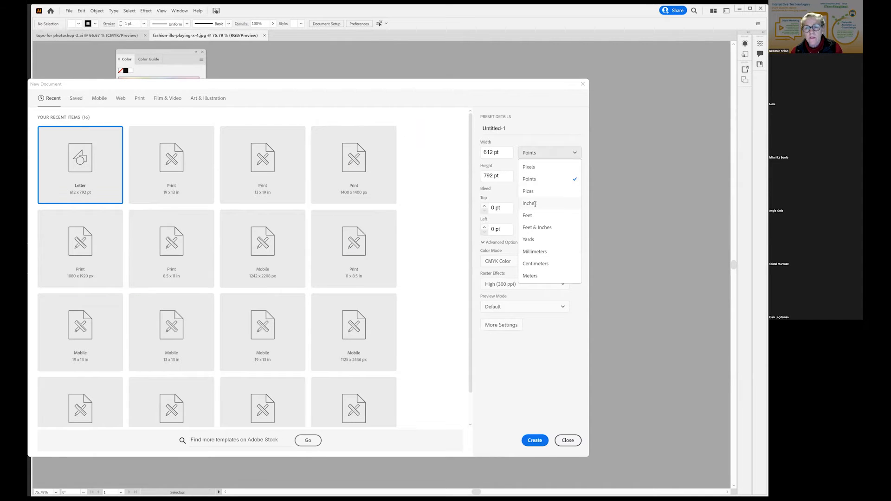
pyautogui.click(533, 204)
pyautogui.click(501, 154)
pyautogui.write('13')
pyautogui.click(499, 175)
pyautogui.write('19')
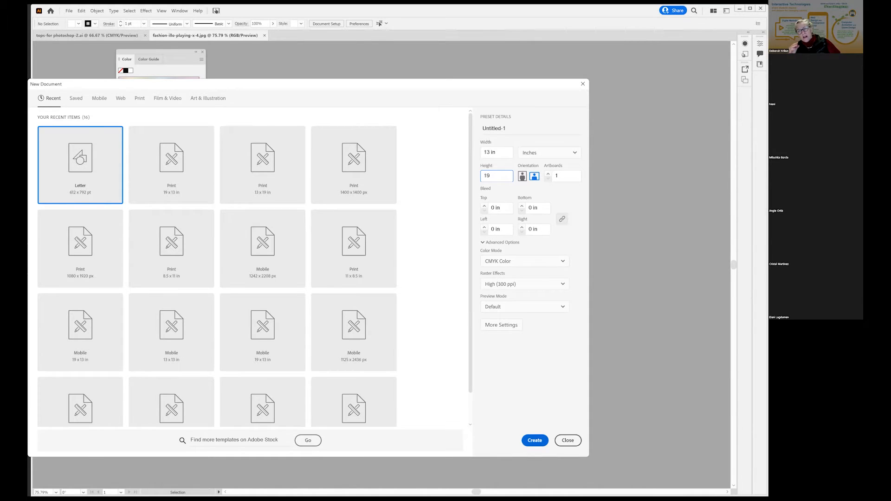
pyautogui.press('Return')
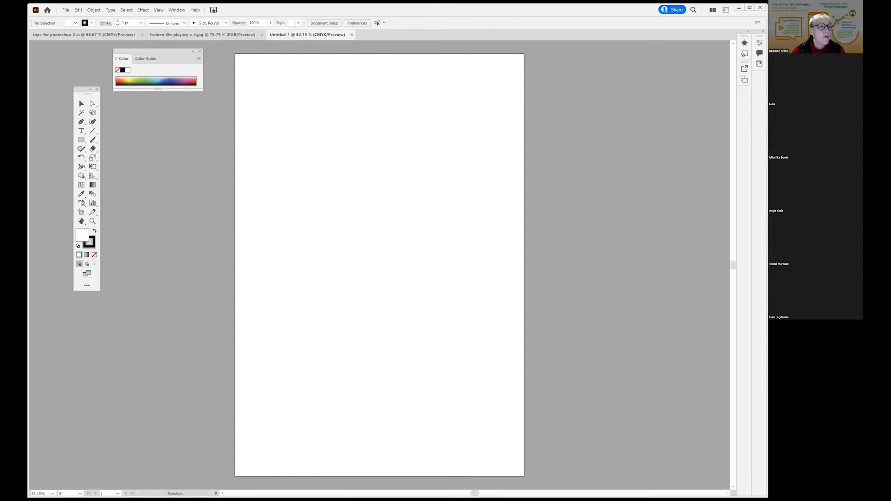
# - Save the new blank document on the computer as the Illustrator file "knit_large_swatch-02" in ILLUS DESIGNS, accepting the Illustrator 2020 format options
pyautogui.click(66, 10)
pyautogui.click(86, 94)
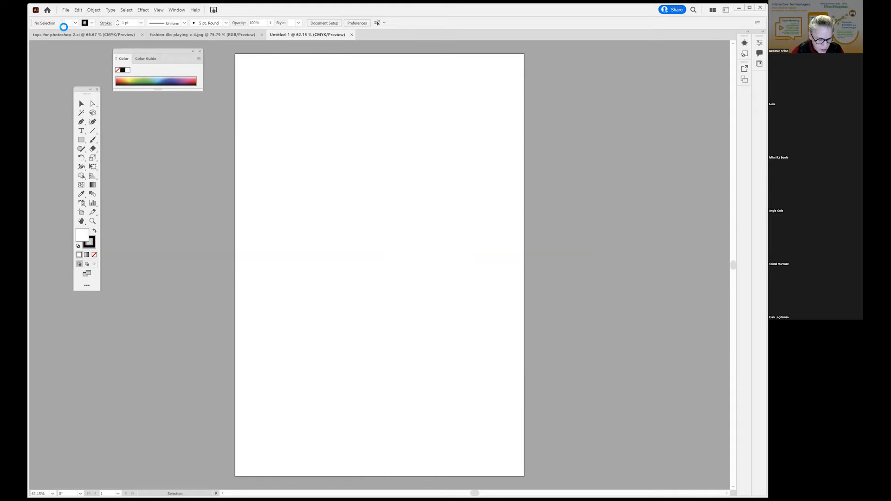
pyautogui.click(66, 9)
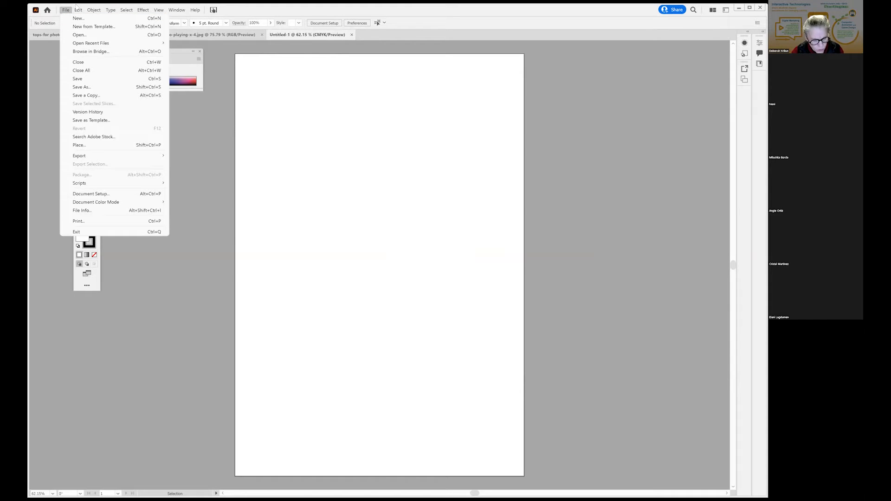
pyautogui.moveTo(74, 11)
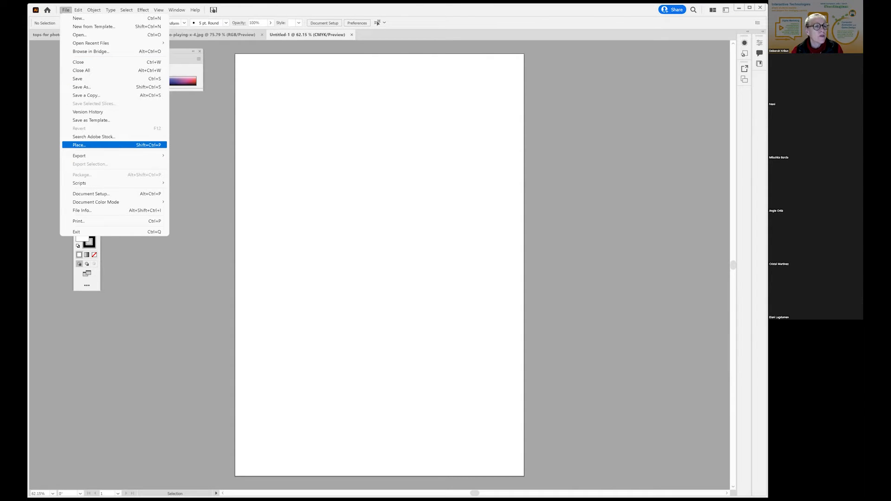
pyautogui.click(83, 88)
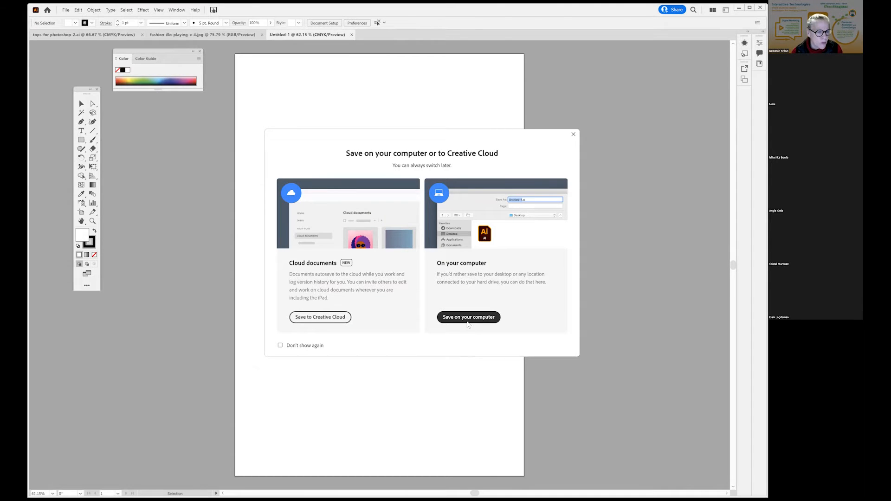
pyautogui.click(467, 318)
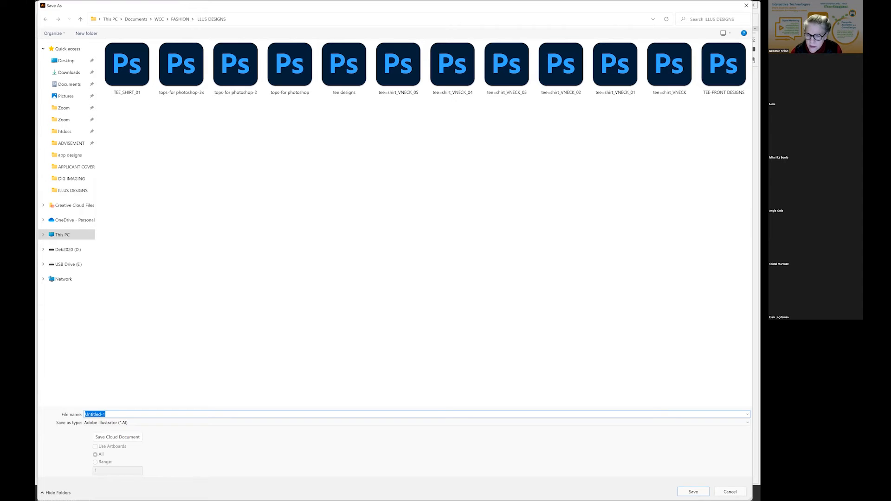
pyautogui.press('BackSpace')
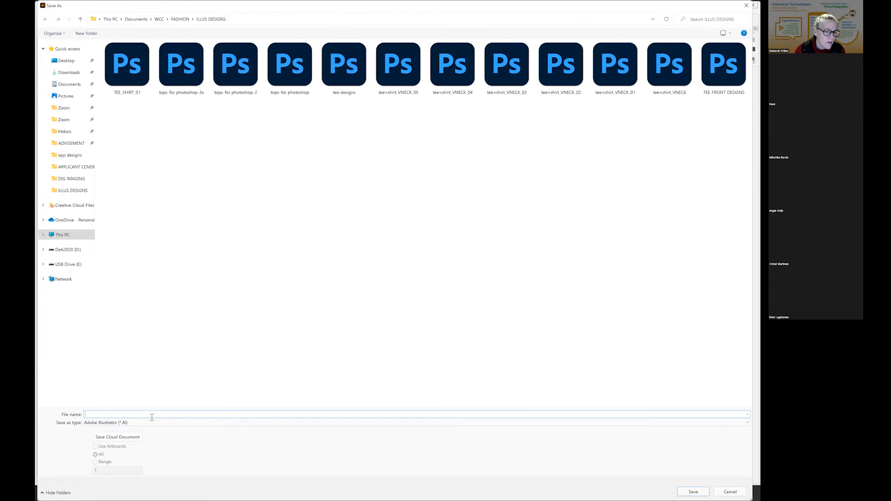
pyautogui.write('knit_large_')
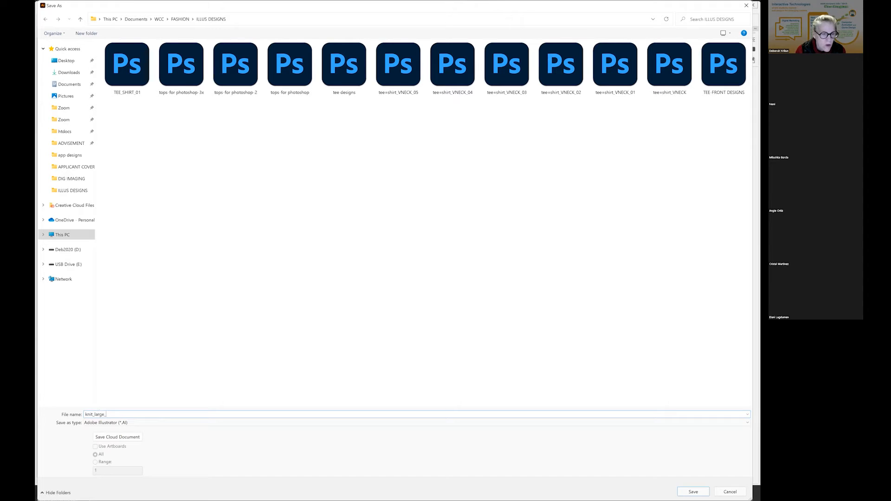
pyautogui.write('swatch-')
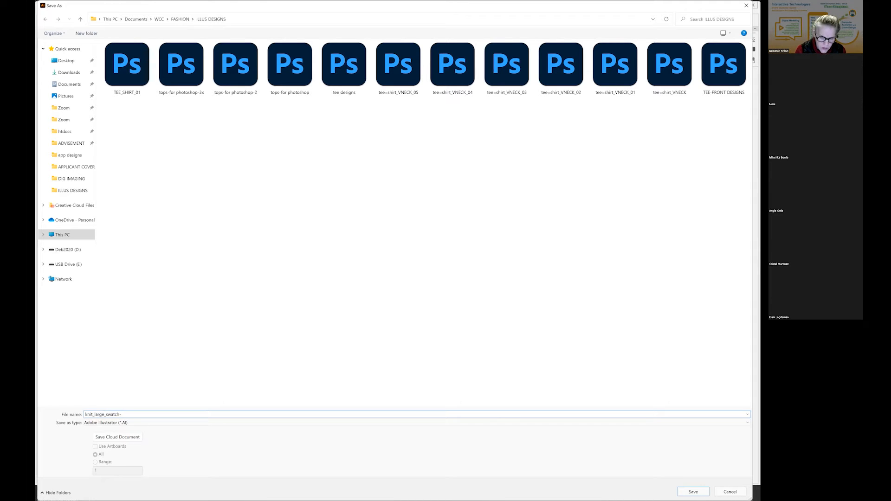
pyautogui.write('012')
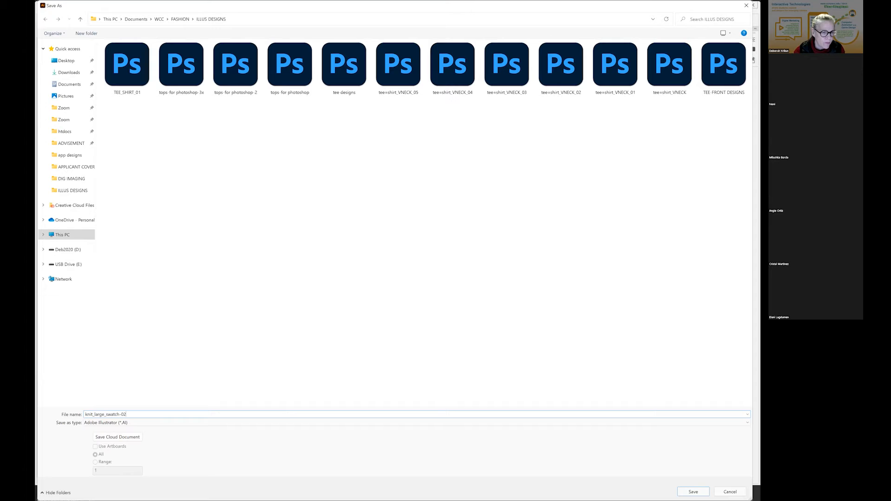
pyautogui.press('Return')
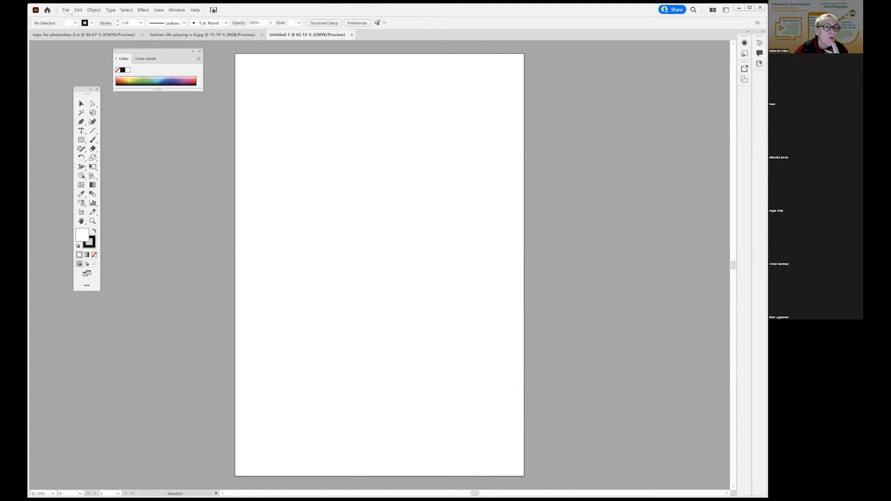
pyautogui.click(454, 353)
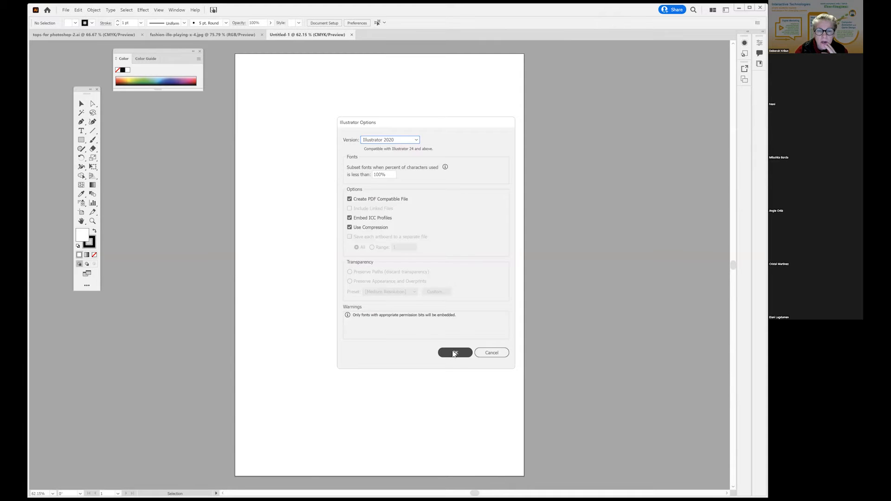
# - Place the Photoshop file "knit large knit-01-swatch" from ILLUS DESIGNS in the upper middle of the artboard, browsing the folder in Details view
pyautogui.click(65, 10)
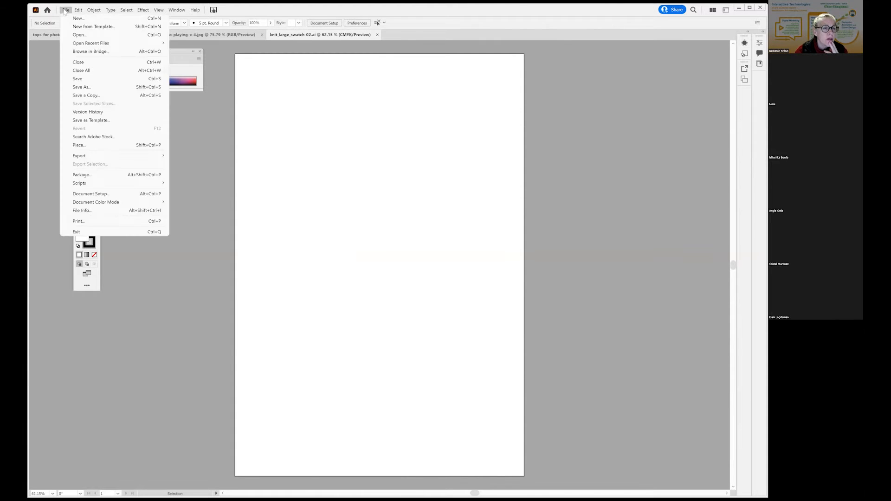
pyautogui.click(92, 144)
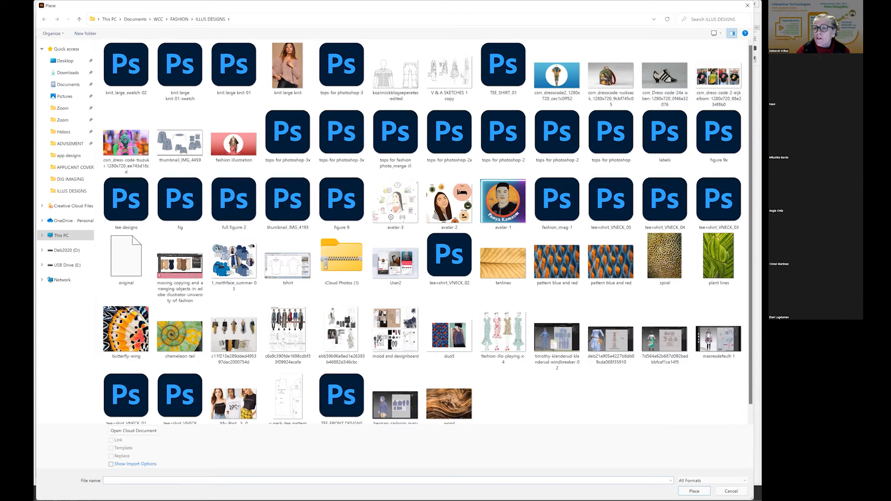
pyautogui.click(732, 33)
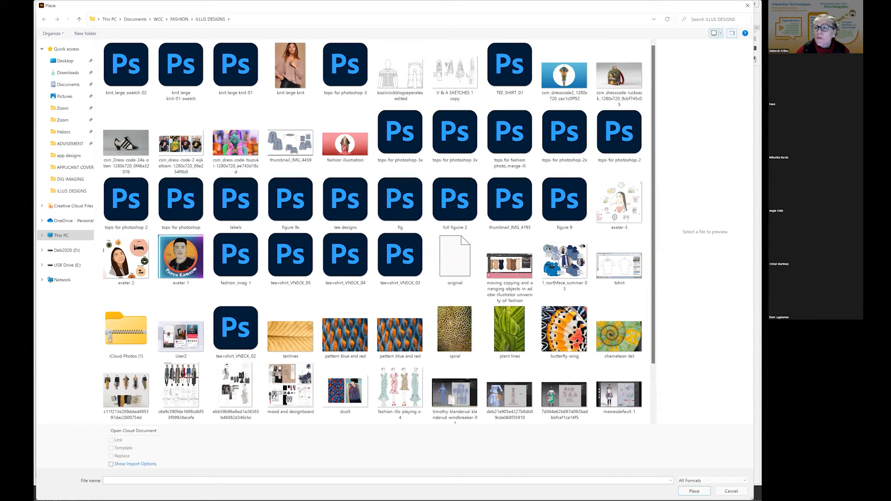
pyautogui.click(720, 33)
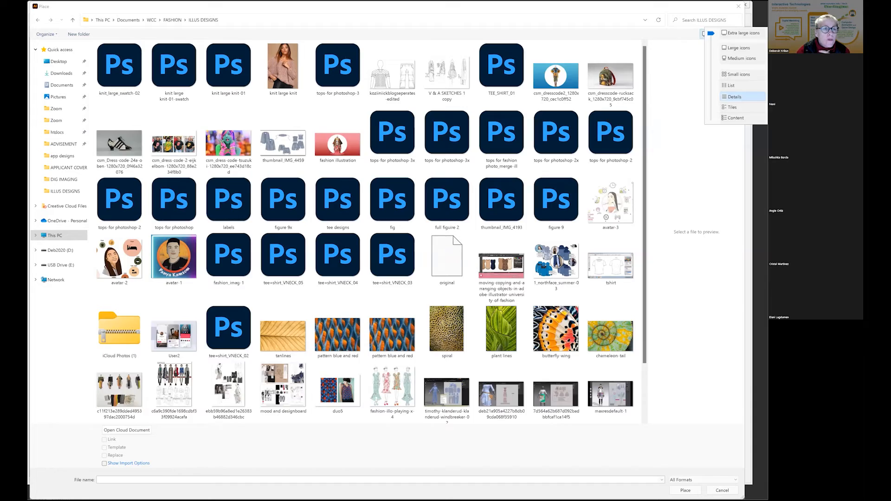
pyautogui.click(735, 96)
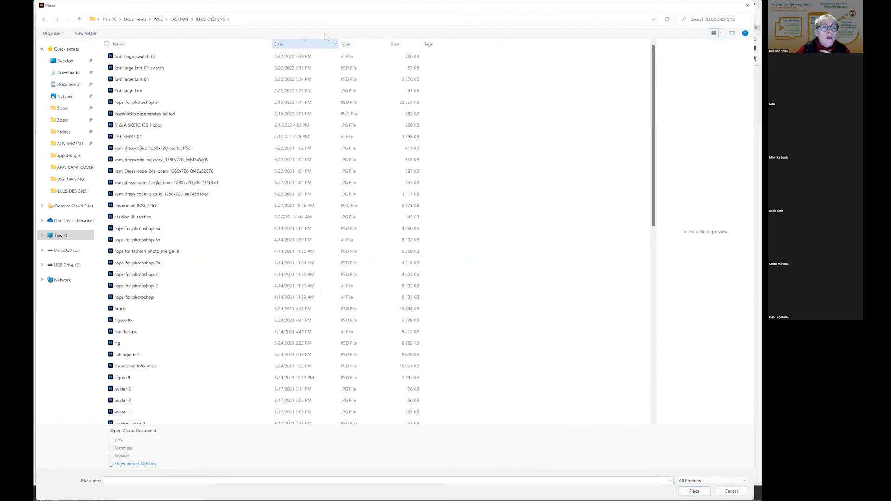
pyautogui.click(291, 45)
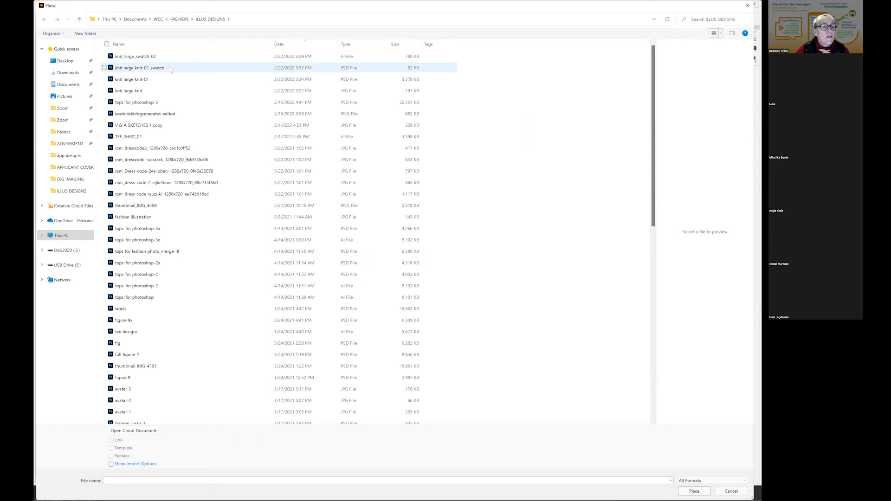
pyautogui.click(351, 71)
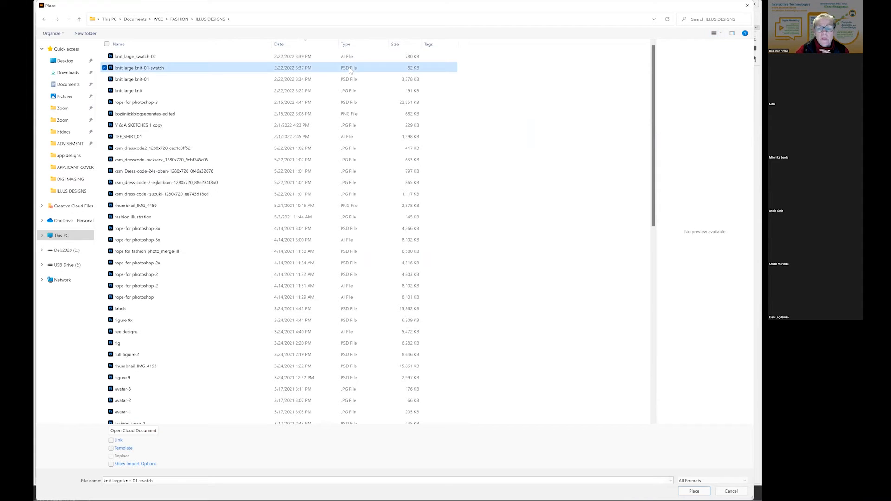
pyautogui.click(694, 491)
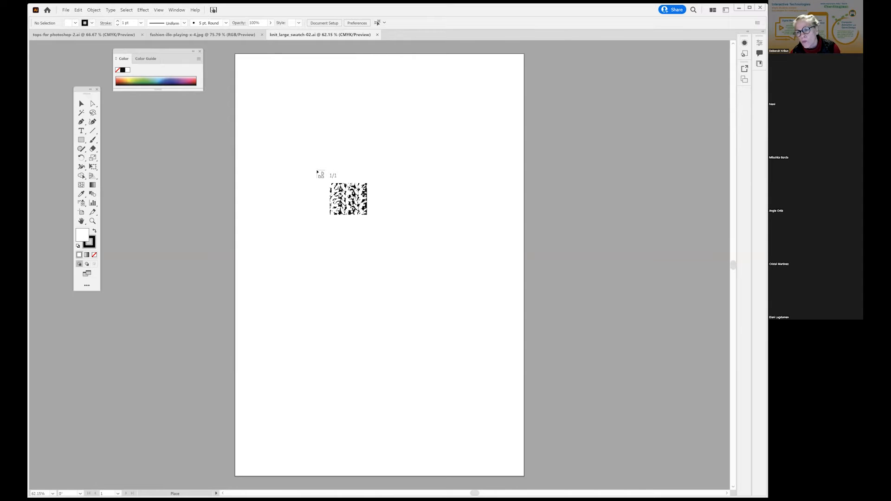
pyautogui.click(316, 170)
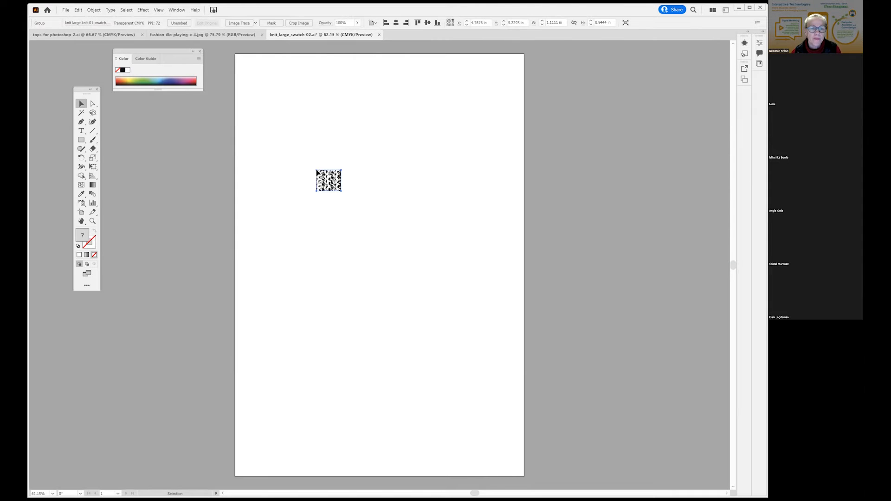
# - Place the JPG photo "knit large knit" beside the swatch and move it up so it overlaps the artboard's right side
pyautogui.press('z')
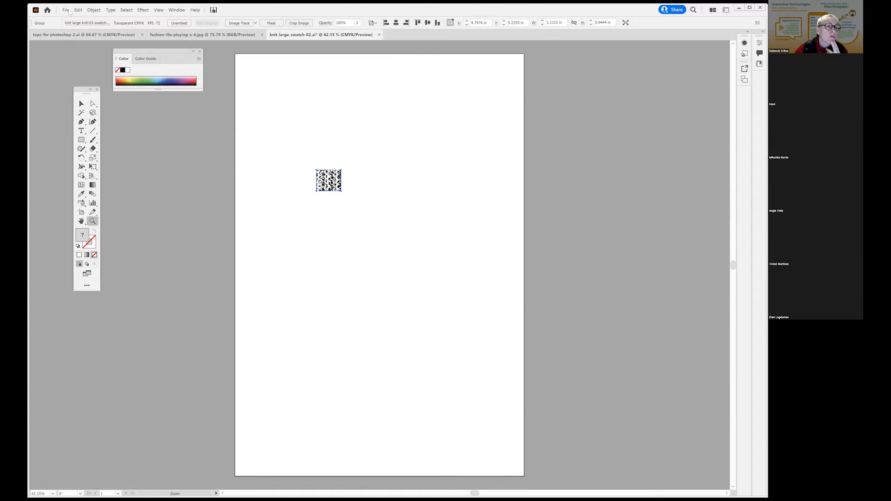
pyautogui.click(66, 10)
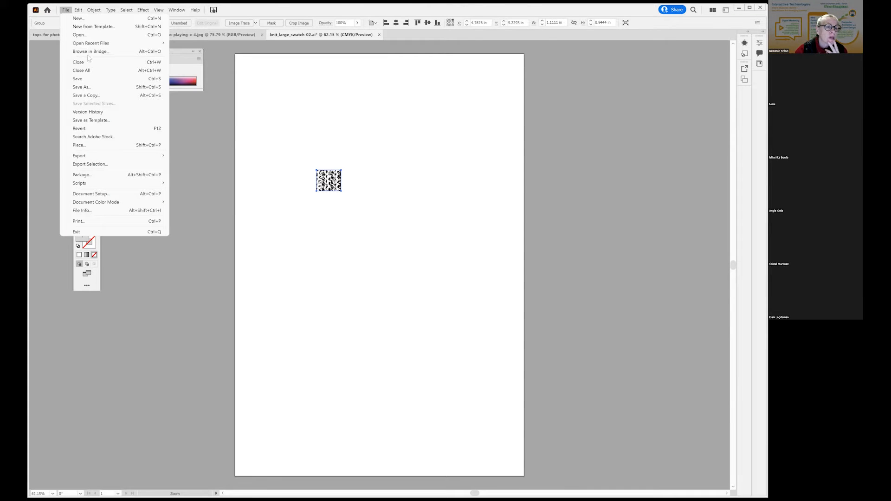
pyautogui.click(79, 144)
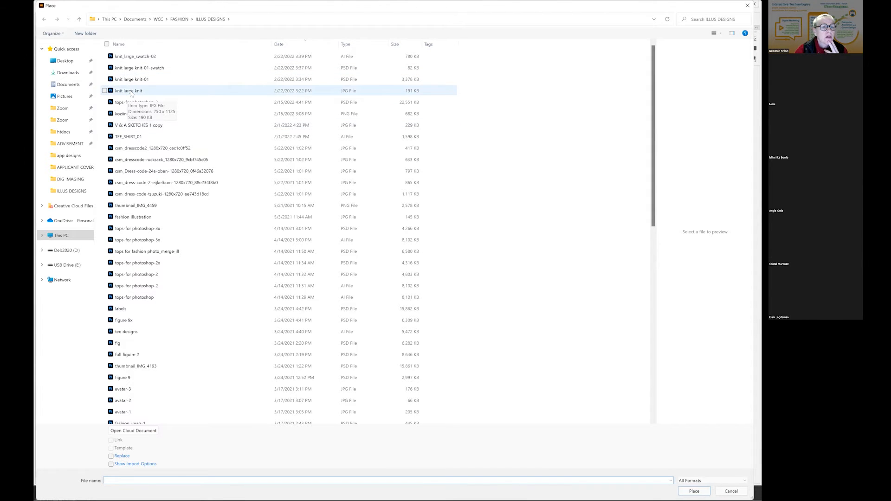
pyautogui.click(130, 93)
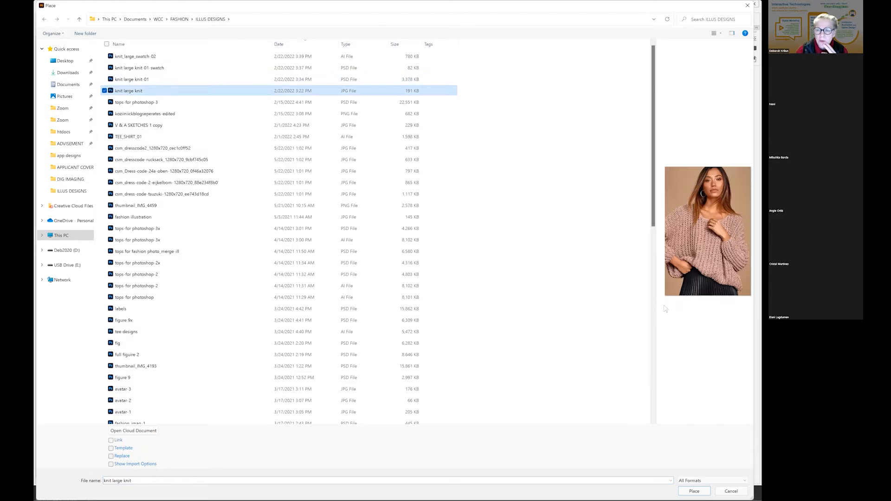
pyautogui.click(695, 491)
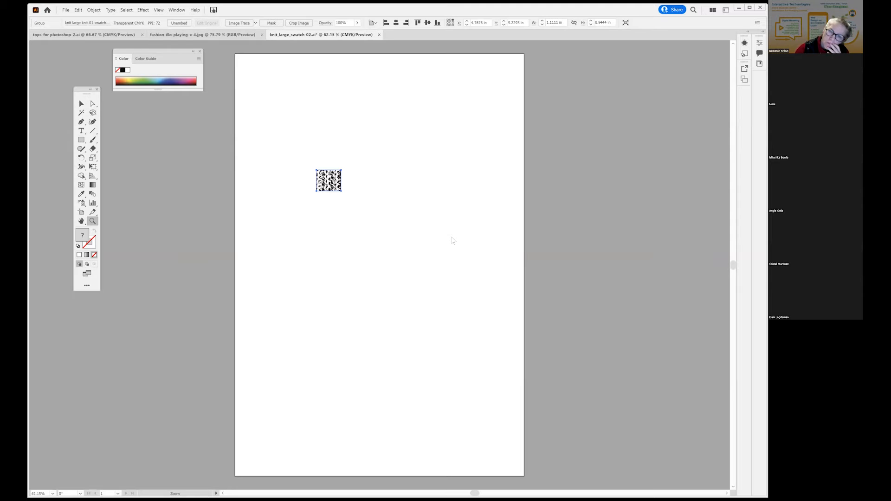
pyautogui.click(422, 206)
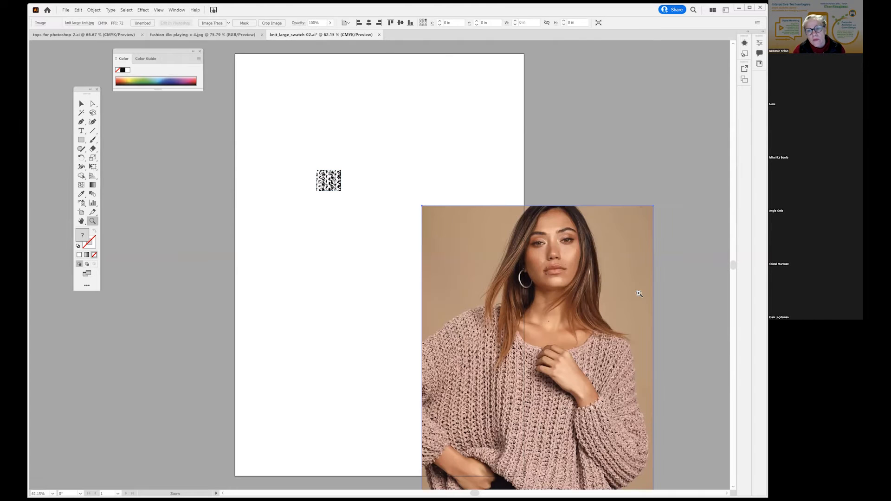
pyautogui.click(81, 103)
pyautogui.moveTo(545, 339); pyautogui.dragTo(501, 191)
# - Examine the sweater's knit texture up close in the placed photo, then return to a view of all the artwork
pyautogui.press('z')
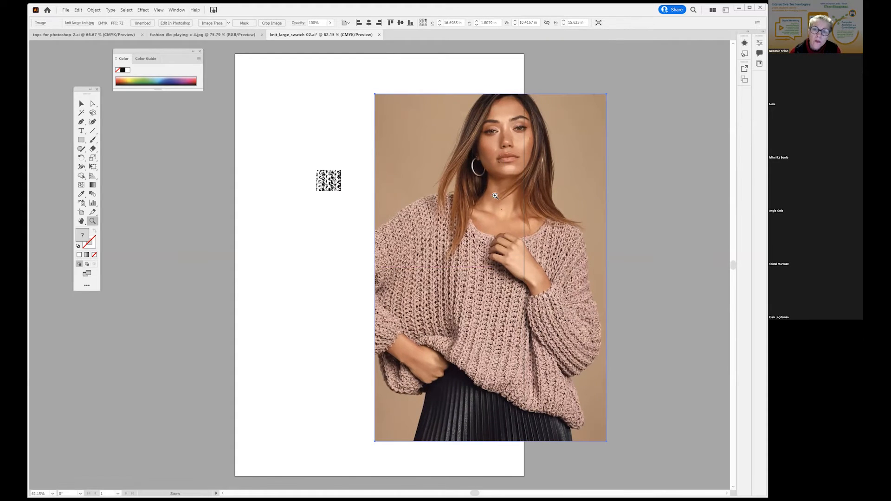
pyautogui.click(501, 190)
pyautogui.click(387, 299)
pyautogui.click(371, 290)
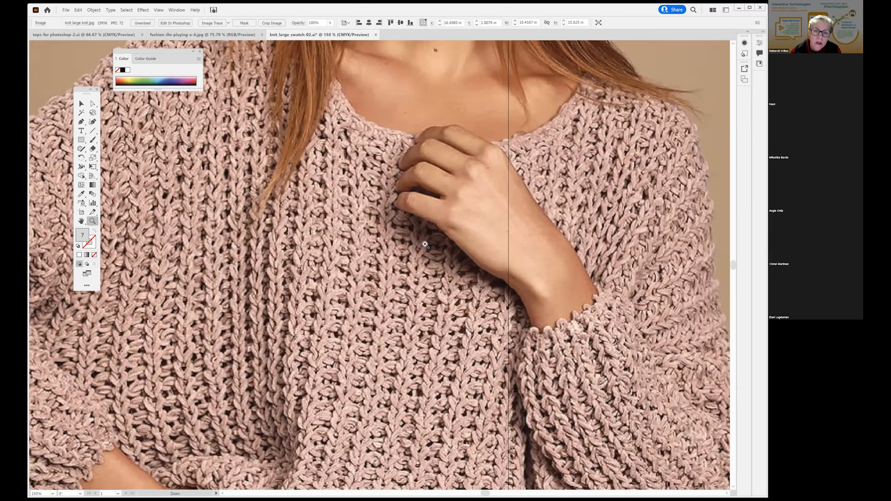
pyautogui.moveTo(425, 264); pyautogui.dragTo(471, 272)
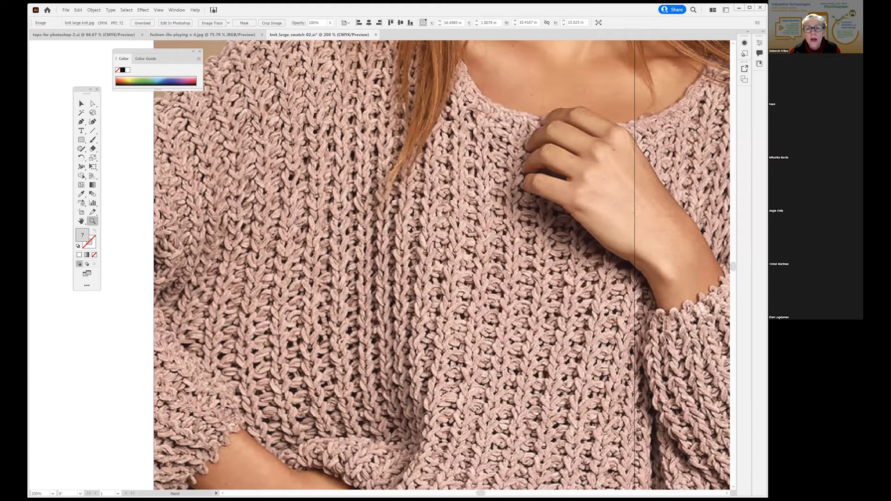
pyautogui.moveTo(137, 320); pyautogui.dragTo(196, 303)
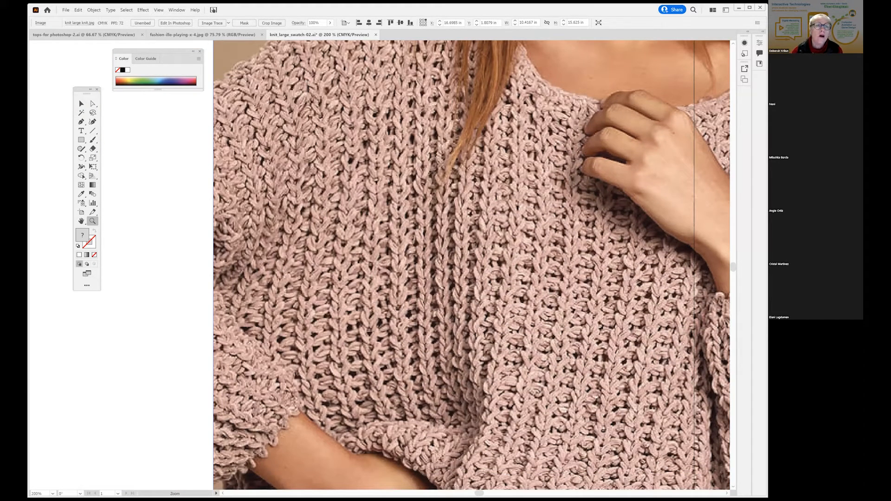
pyautogui.click(158, 9)
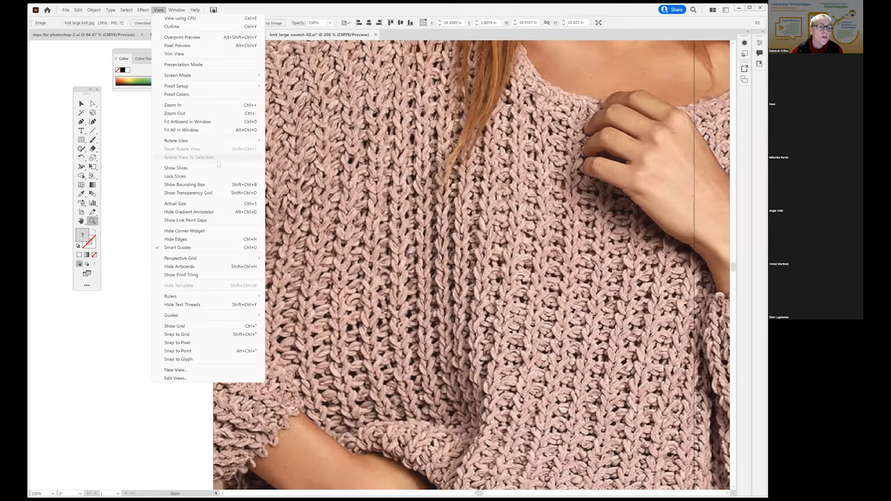
pyautogui.click(208, 129)
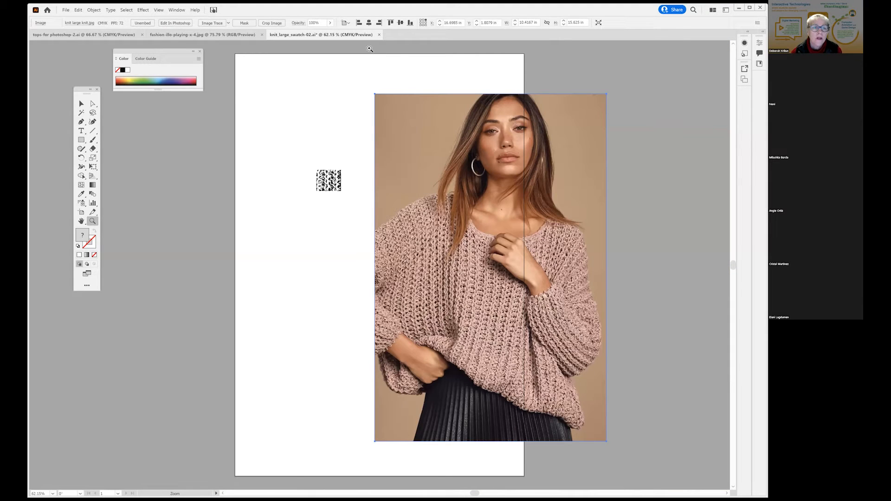
# - Display the document's layers and hide the placed sweater photo
pyautogui.click(177, 10)
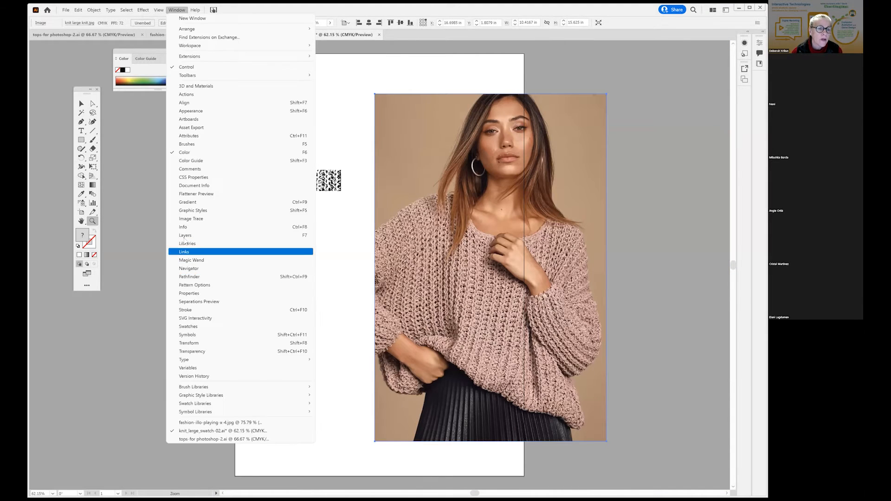
pyautogui.click(185, 236)
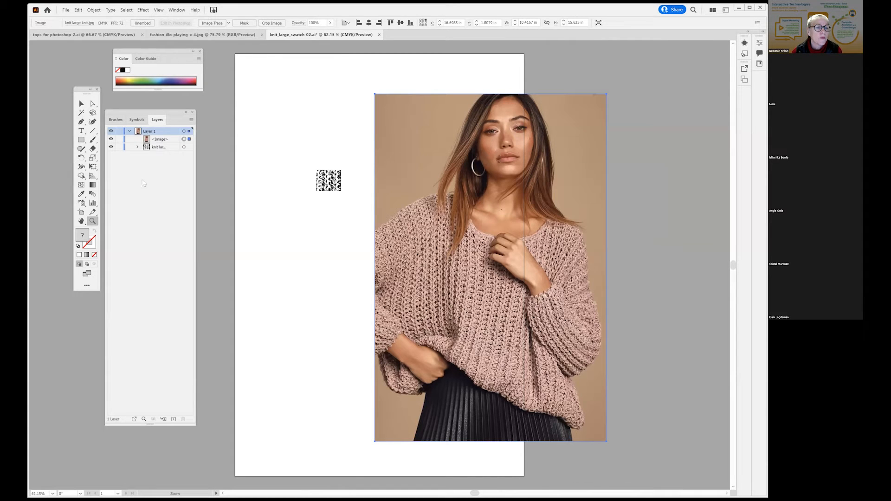
pyautogui.click(112, 139)
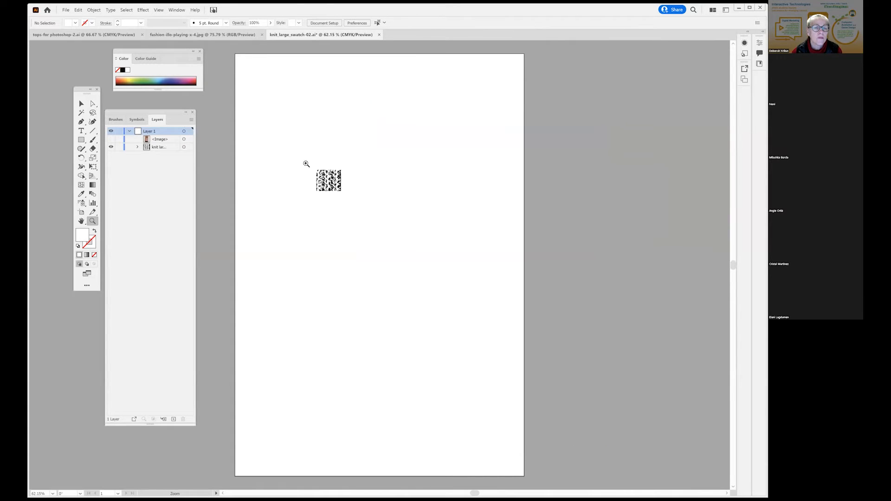
# - Select the black-and-white knit swatch and show the Image Trace settings beside it with the advanced options expanded
pyautogui.click(330, 181)
pyautogui.click(389, 266)
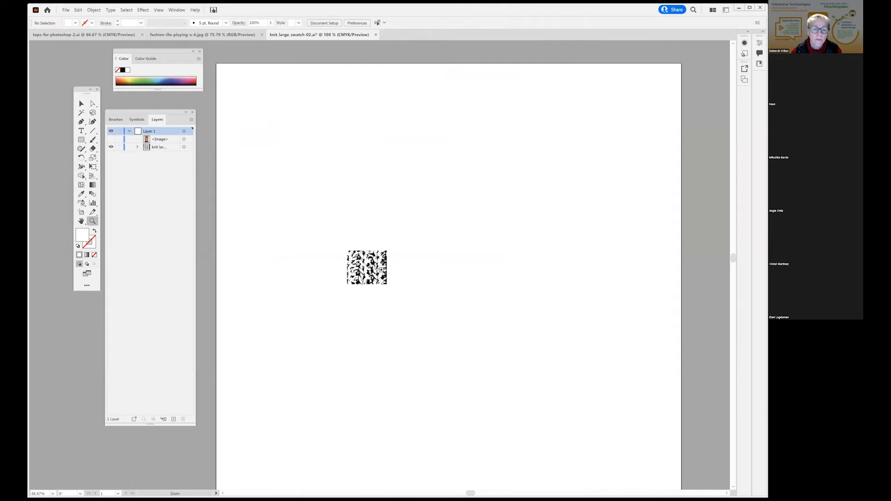
pyautogui.click(380, 282)
pyautogui.click(377, 285)
pyautogui.click(395, 222)
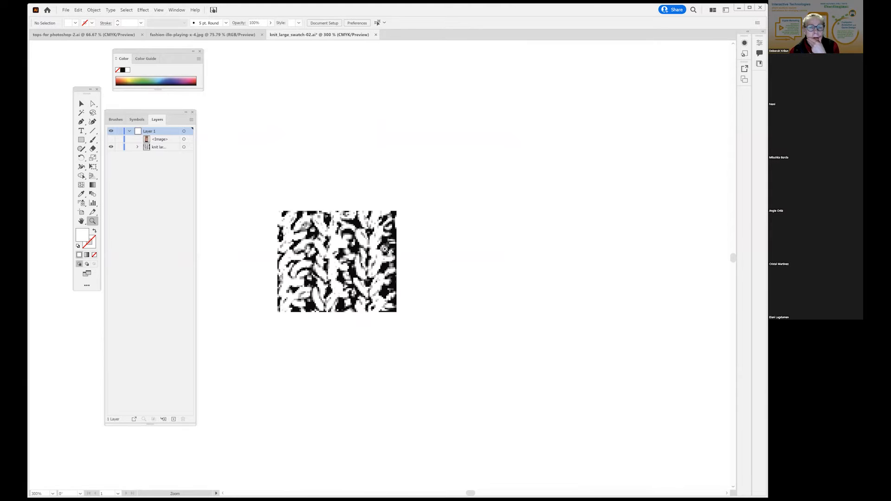
pyautogui.click(82, 104)
pyautogui.click(295, 260)
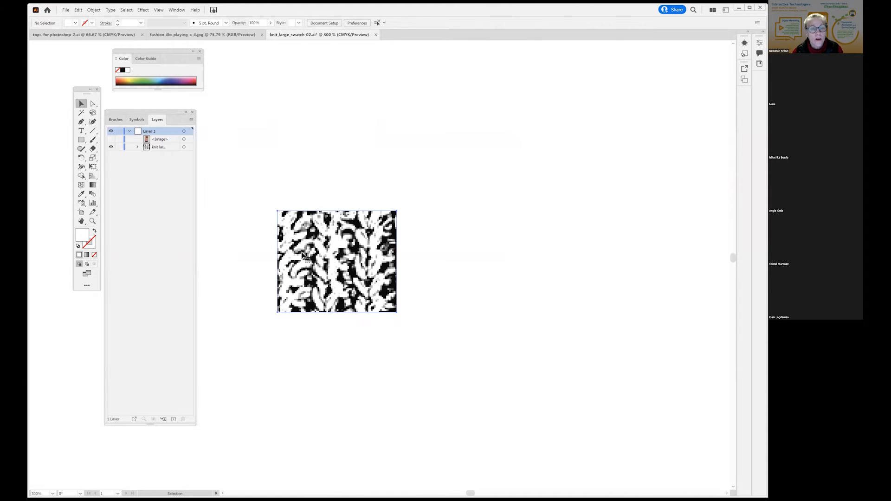
pyautogui.click(176, 10)
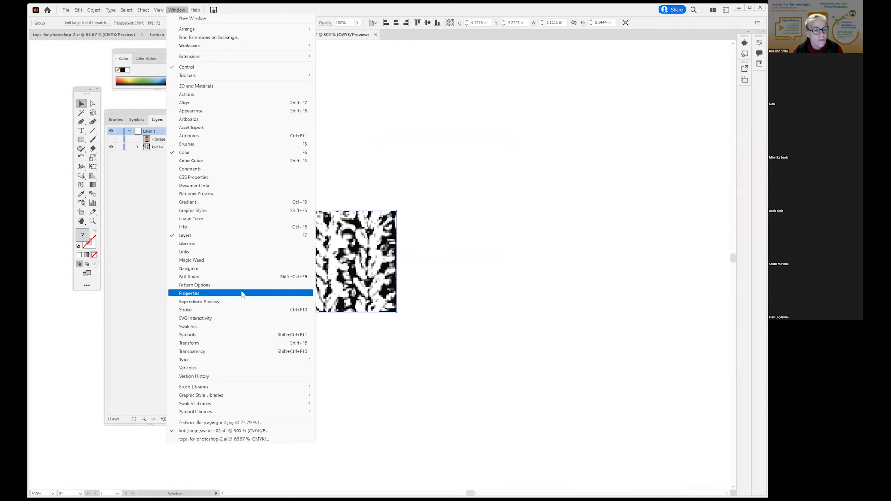
pyautogui.click(209, 219)
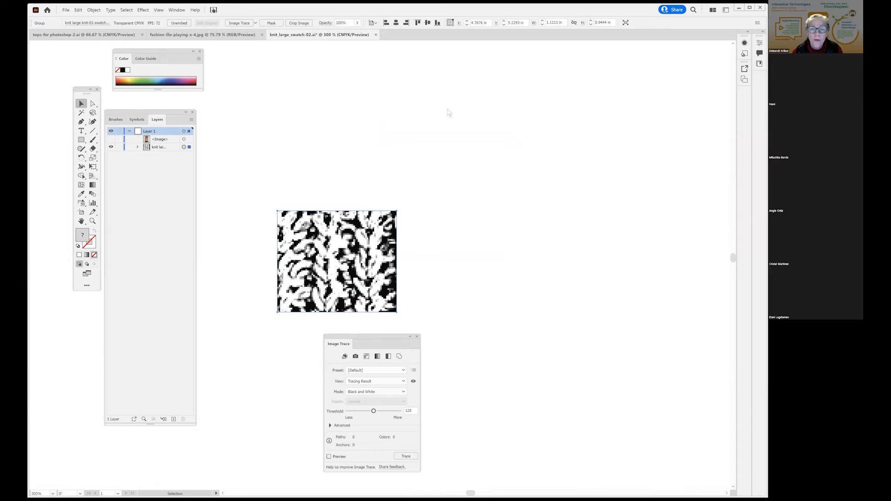
pyautogui.moveTo(347, 339); pyautogui.dragTo(448, 112)
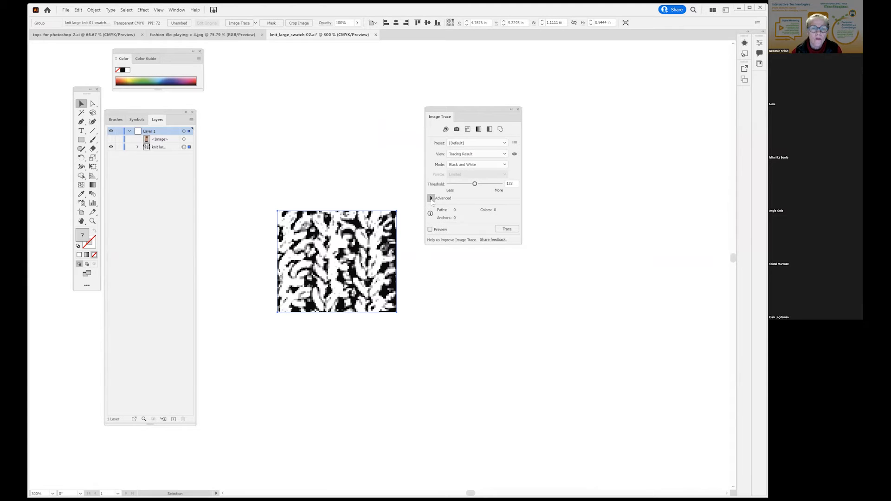
pyautogui.click(430, 198)
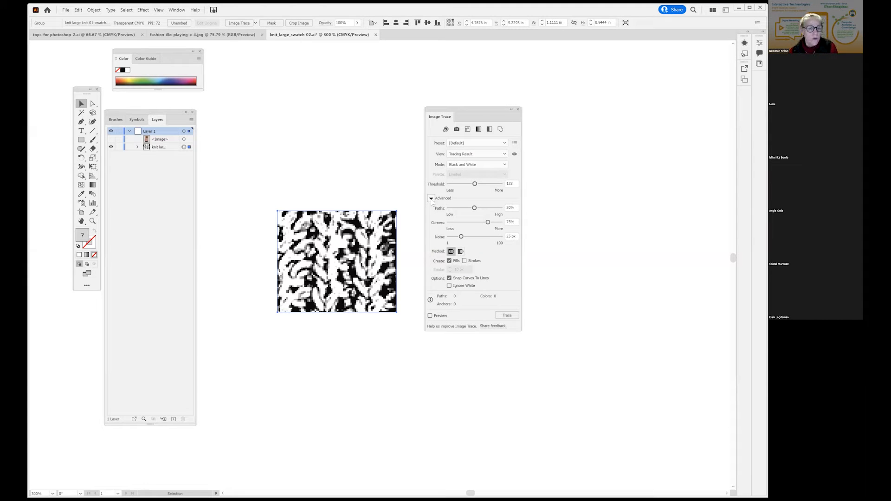
# - Try tracing the knit swatch with the 16 Colors preset and the number of colors raised to 21
pyautogui.click(472, 144)
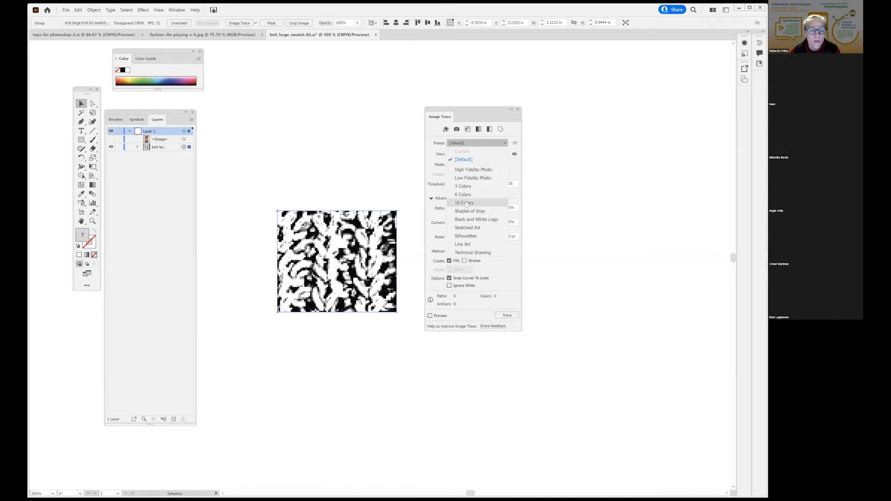
pyautogui.click(467, 205)
pyautogui.moveTo(474, 184); pyautogui.dragTo(484, 184)
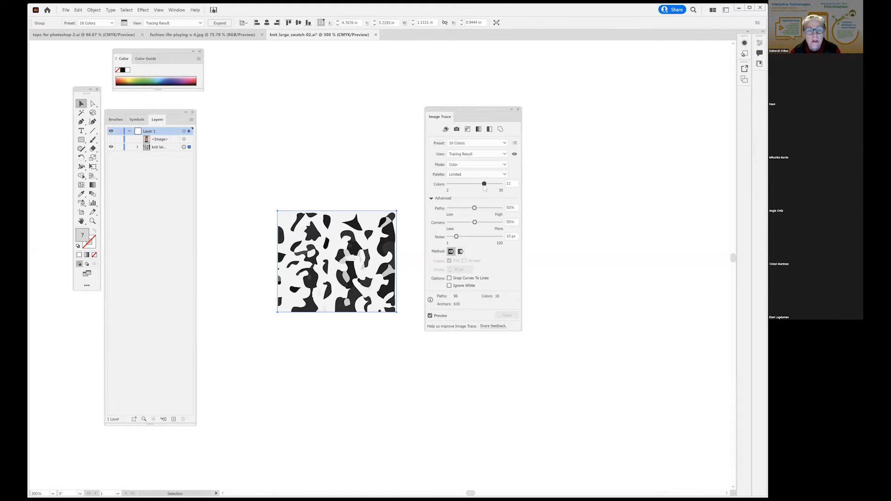
# - Trace the knit swatch with the High Fidelity Photo preset
pyautogui.click(471, 144)
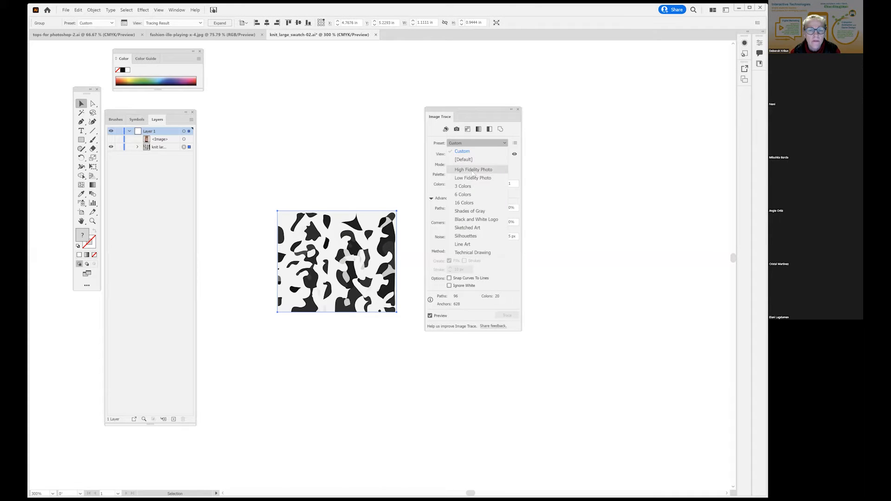
pyautogui.click(473, 171)
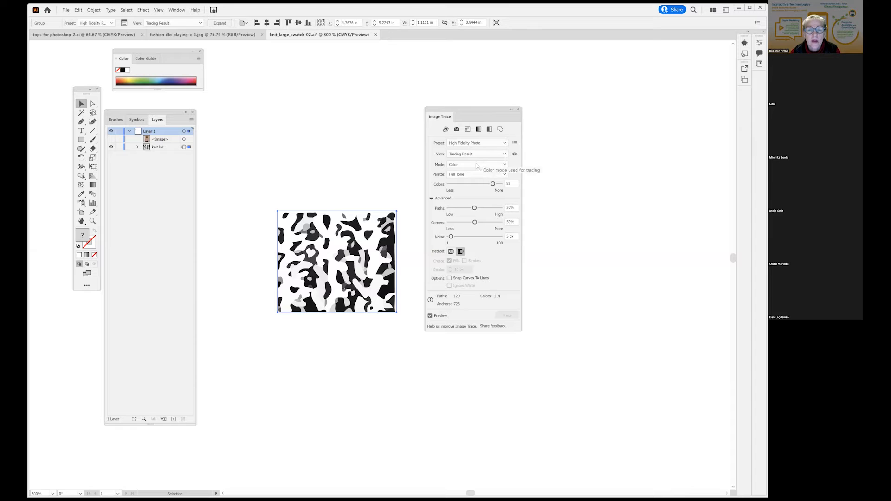
# - Try tracing the knit swatch in grayscale mode with 42 grays, paths at 53% and corners at 70%
pyautogui.click(477, 165)
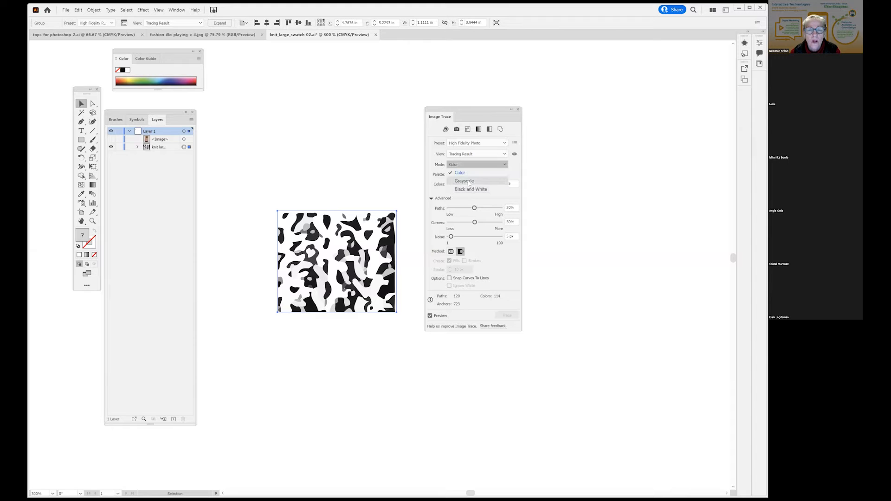
pyautogui.click(468, 183)
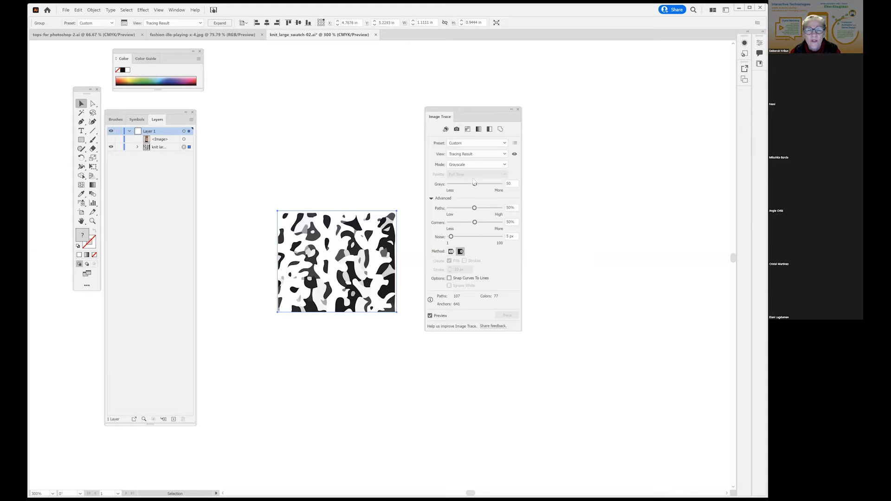
pyautogui.moveTo(474, 184)
pyautogui.mouseDown()
pyautogui.moveTo(487, 185)
pyautogui.moveTo(472, 188)
pyautogui.moveTo(486, 222)
pyautogui.mouseUp()
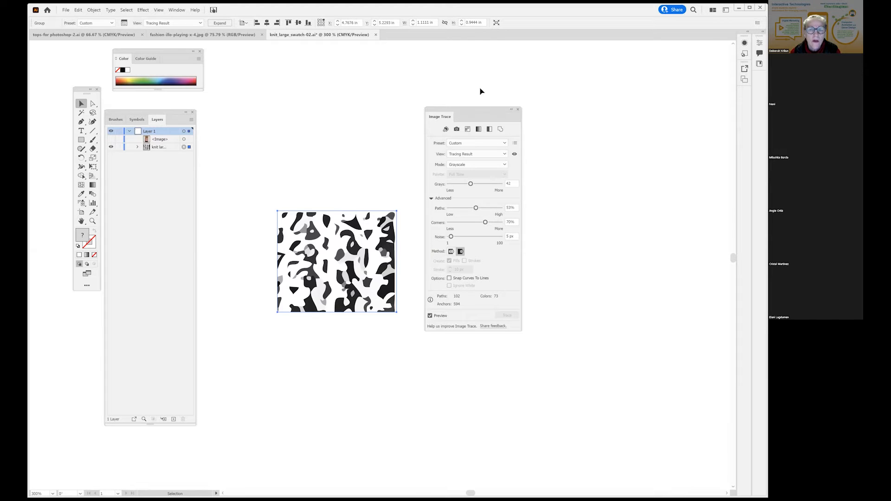
# - Close the Image Trace settings and undo the knit swatch's tracings back to the original placed image
pyautogui.click(518, 110)
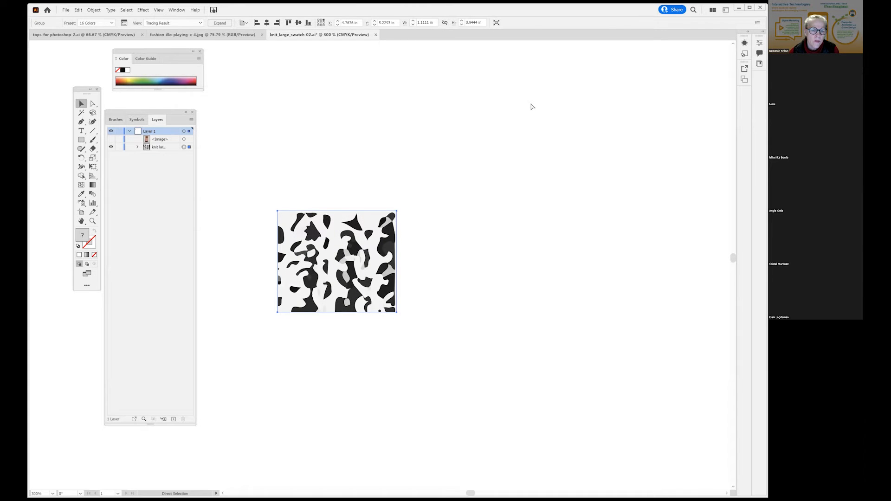
pyautogui.hotkey('ctrl', 'z')
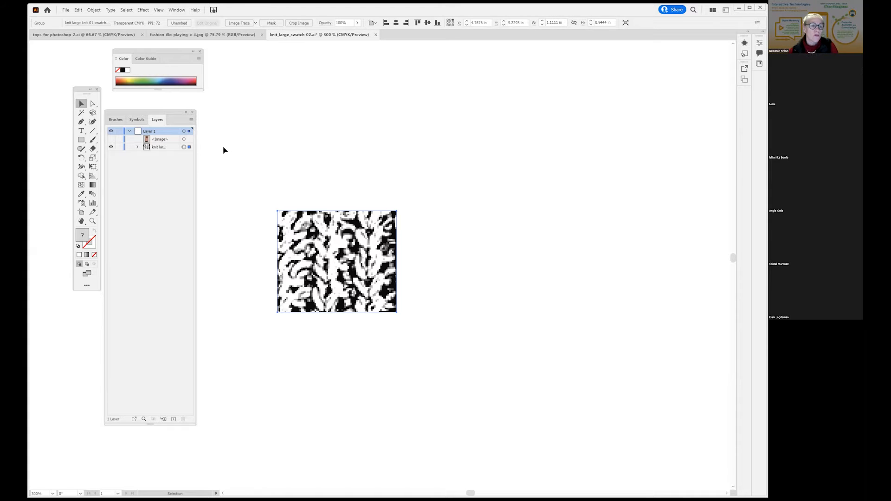
# - Show the hidden sweater photo and try moving it sideways, away from the knit swatch
pyautogui.click(112, 141)
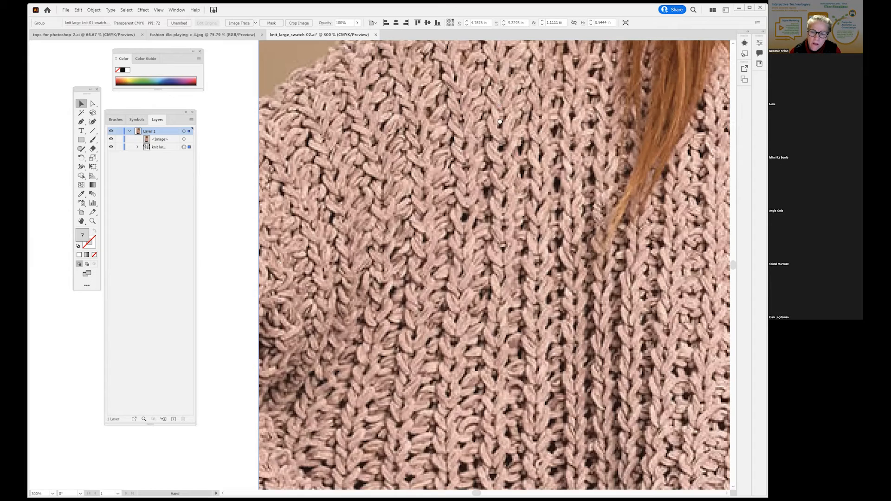
pyautogui.moveTo(500, 122); pyautogui.dragTo(486, 84)
pyautogui.moveTo(514, 200); pyautogui.dragTo(536, 192)
pyautogui.moveTo(362, 120); pyautogui.dragTo(551, 131)
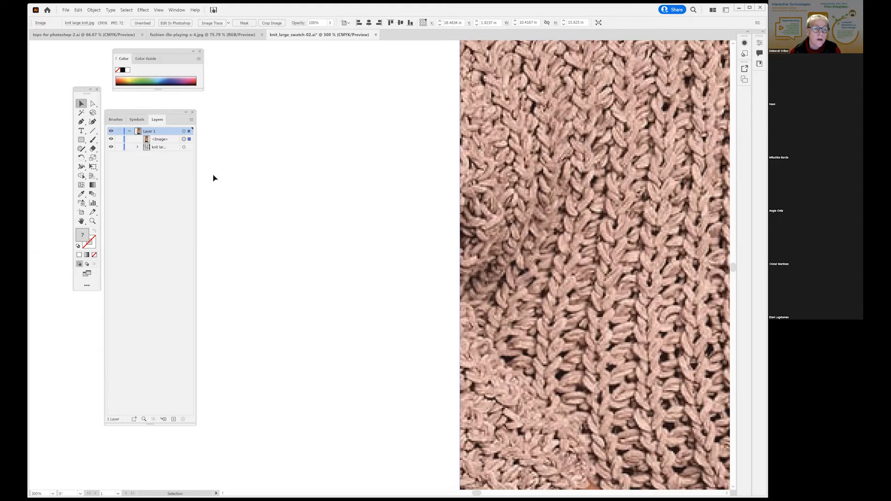
pyautogui.moveTo(483, 167); pyautogui.dragTo(659, 193)
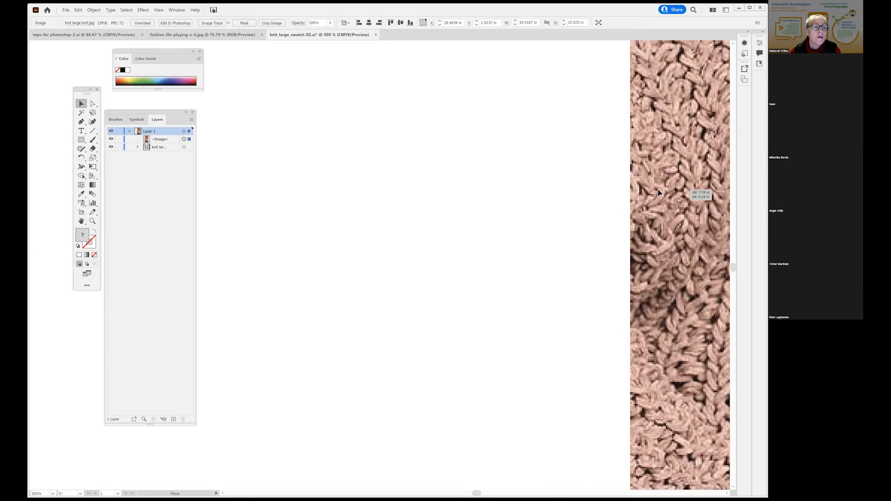
pyautogui.hotkey('ctrl', 'z')
# - Place the sweater photo to the right of the knit swatch so both can be seen side by side
pyautogui.click(158, 10)
pyautogui.click(179, 113)
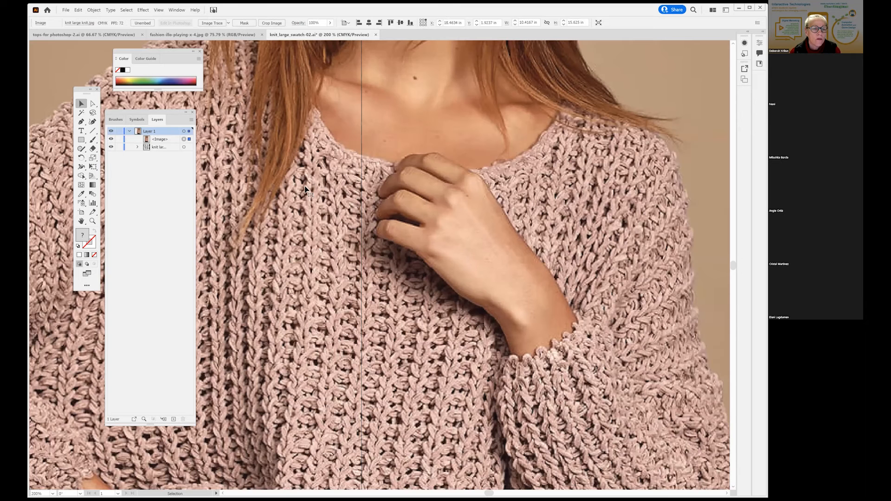
pyautogui.click(110, 139)
pyautogui.moveTo(249, 178); pyautogui.dragTo(755, 364)
pyautogui.moveTo(357, 233); pyautogui.dragTo(356, 303)
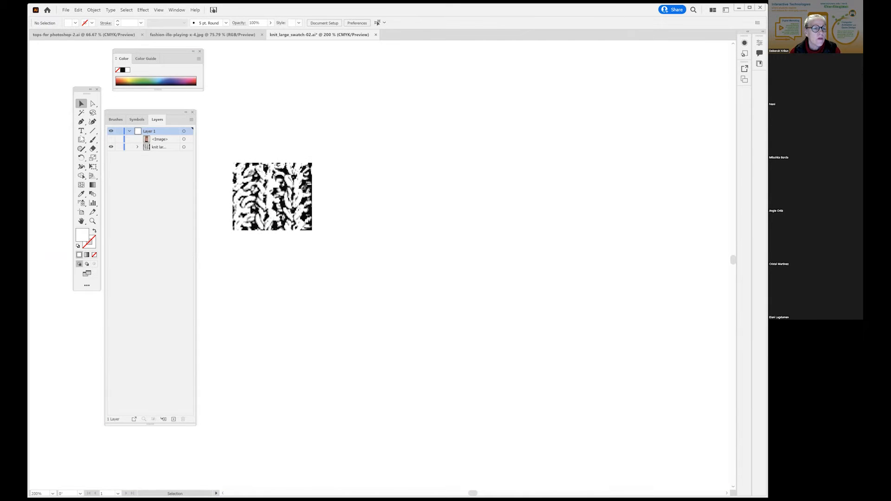
pyautogui.click(110, 139)
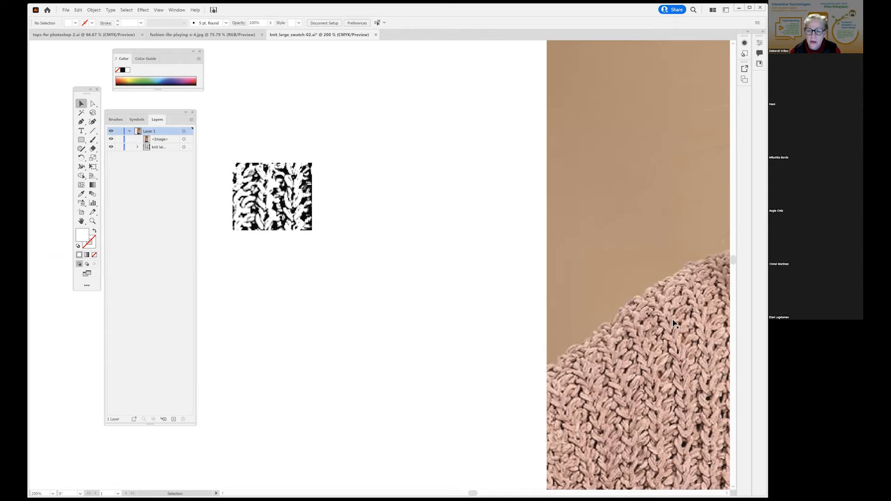
pyautogui.moveTo(638, 362); pyautogui.dragTo(438, 97)
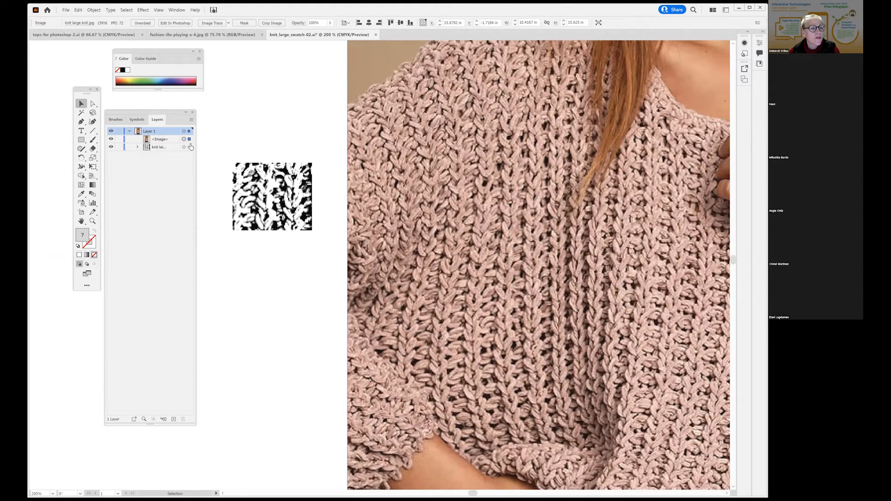
# - Expand the knit swatch group in the layer list and identify its image by selecting it there and on the artboard
pyautogui.click(138, 146)
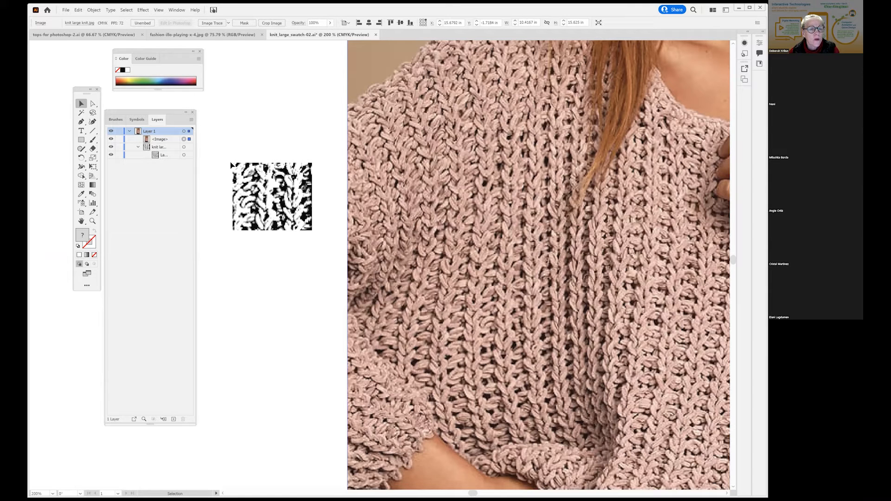
pyautogui.click(162, 157)
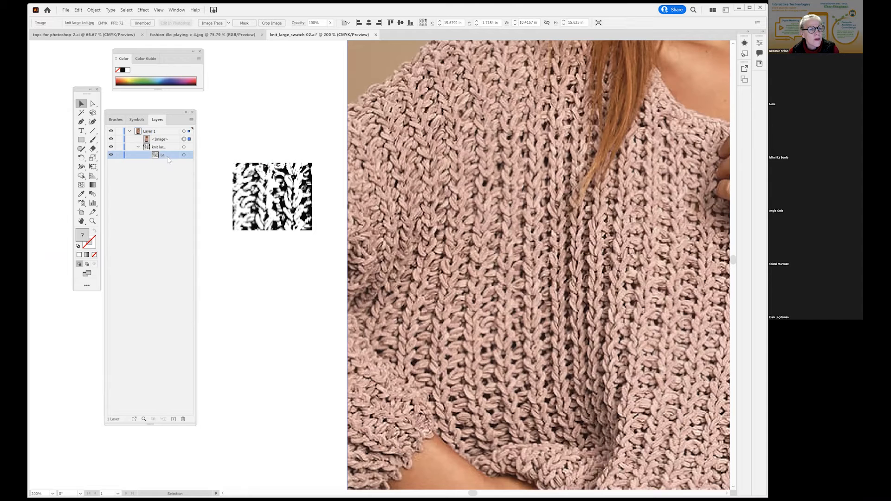
pyautogui.click(264, 187)
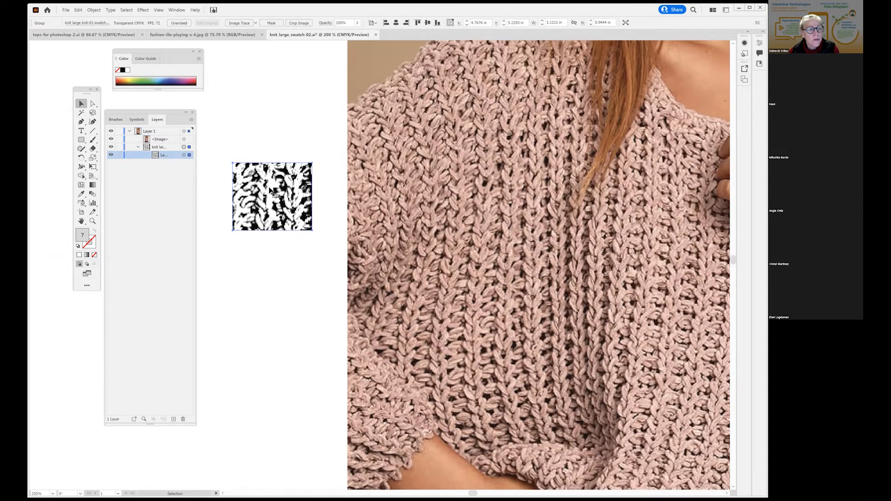
pyautogui.click(254, 129)
# - Trace the sweater photo with the High Fidelity Photo preset, keeping the Image Trace settings below the knit swatch
pyautogui.click(434, 173)
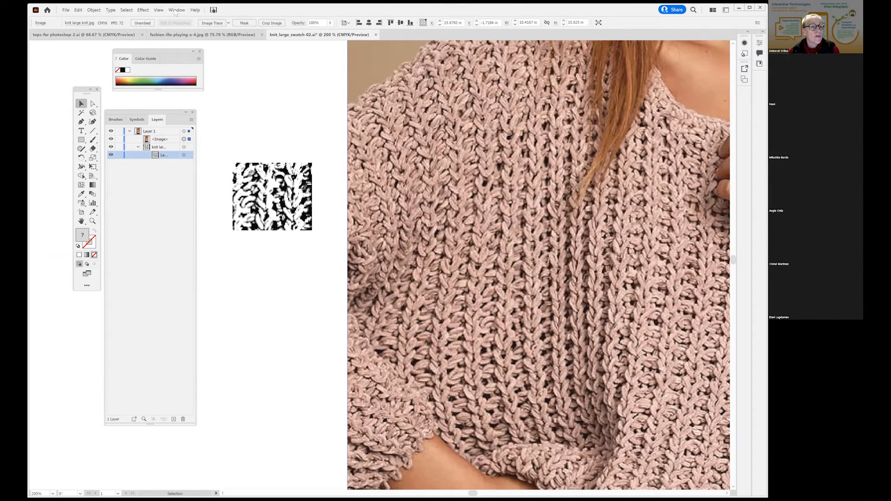
pyautogui.hotkey('alt', 'w')
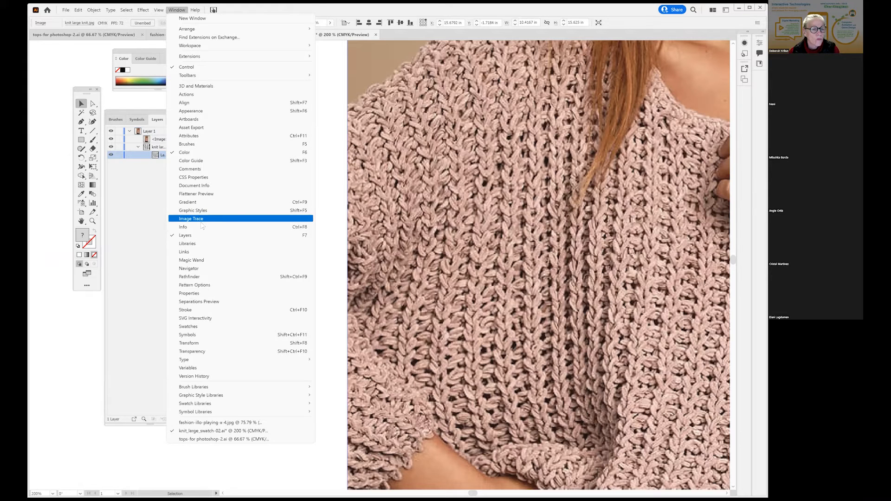
pyautogui.click(201, 220)
pyautogui.moveTo(444, 111); pyautogui.dragTo(256, 261)
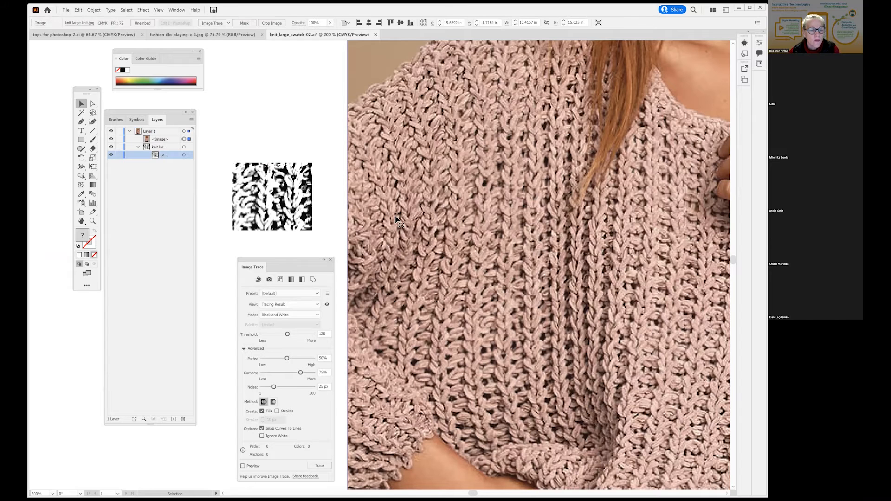
pyautogui.click(286, 293)
pyautogui.click(273, 319)
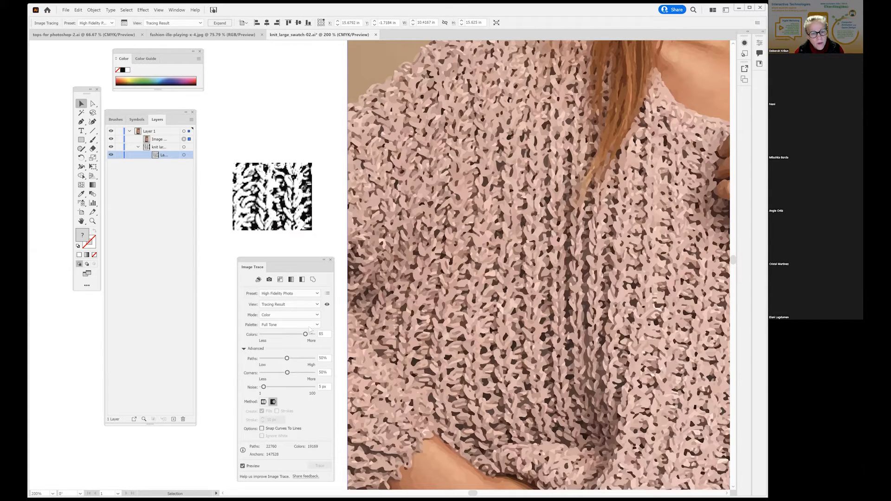
# - Try the sweater photo's tracing with 67 colors, comparing paths at 1% and 100% before setting them to 66%
pyautogui.moveTo(305, 334); pyautogui.dragTo(296, 340)
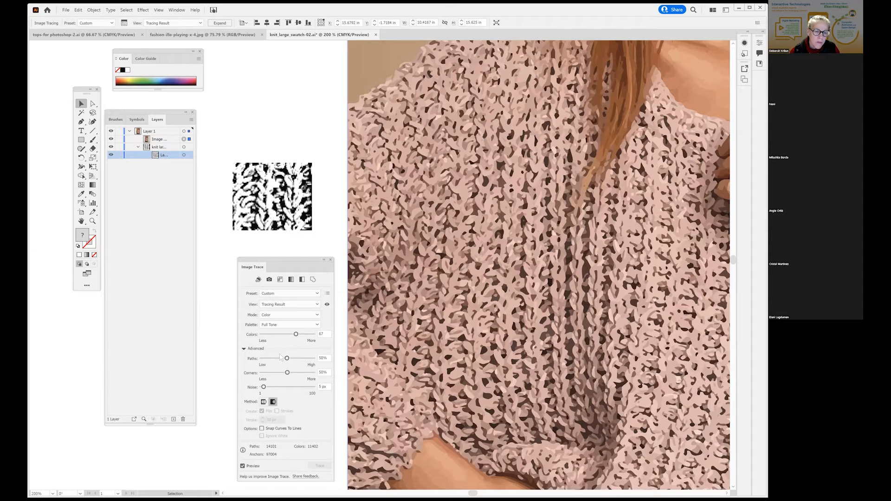
pyautogui.moveTo(286, 359); pyautogui.dragTo(259, 359)
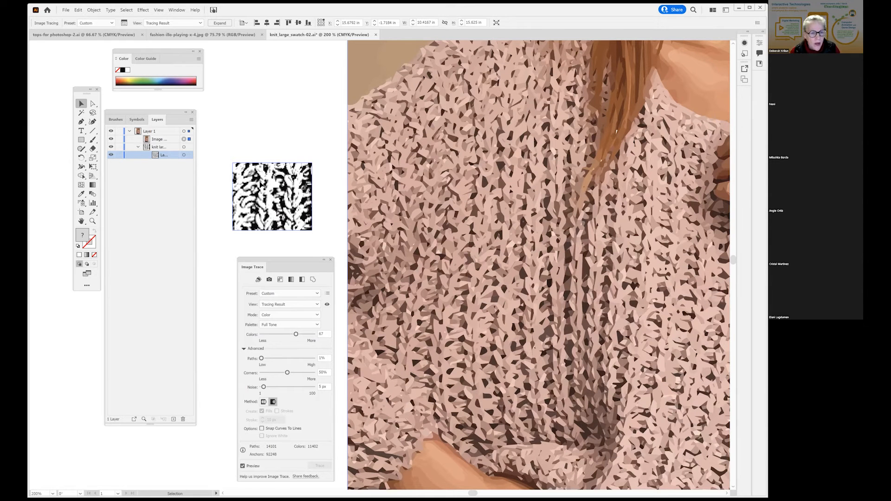
pyautogui.moveTo(261, 358); pyautogui.dragTo(353, 362)
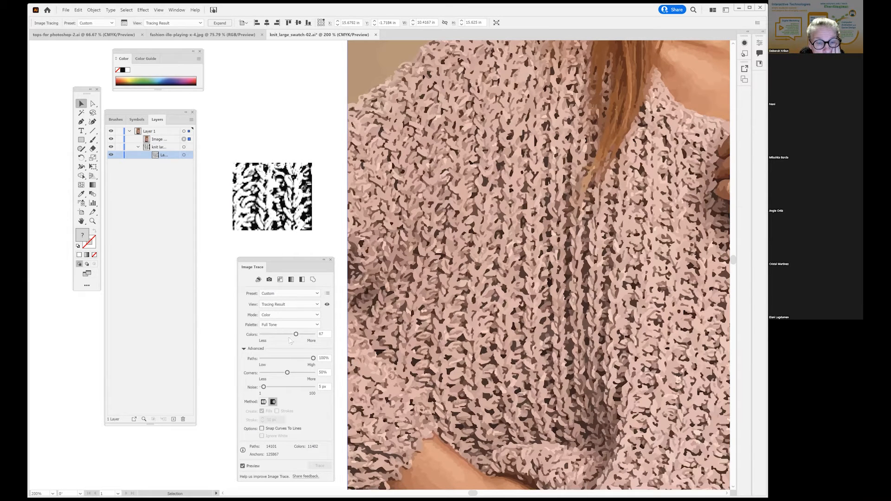
pyautogui.moveTo(313, 358)
pyautogui.mouseDown()
pyautogui.moveTo(288, 359)
pyautogui.moveTo(297, 365)
pyautogui.mouseUp()
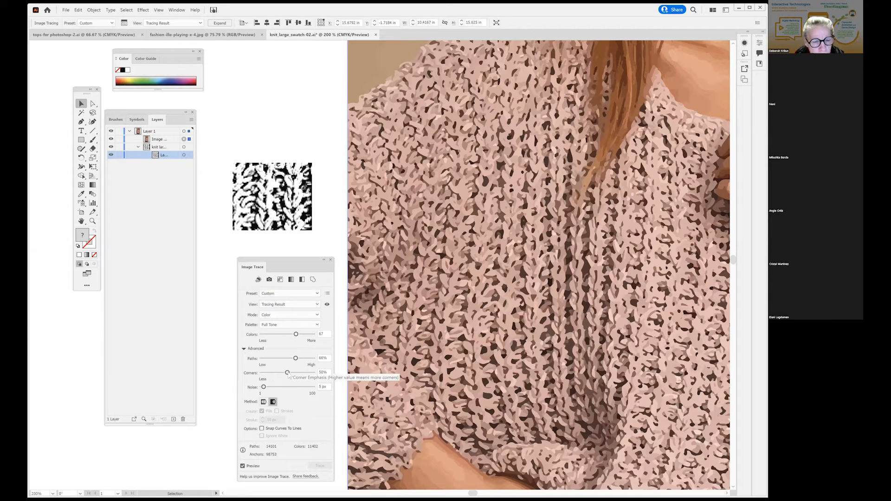
# - Try the sweater photo's tracing with corners at 100%, comparing noise at 47 px and 1 px
pyautogui.moveTo(316, 379); pyautogui.dragTo(326, 379)
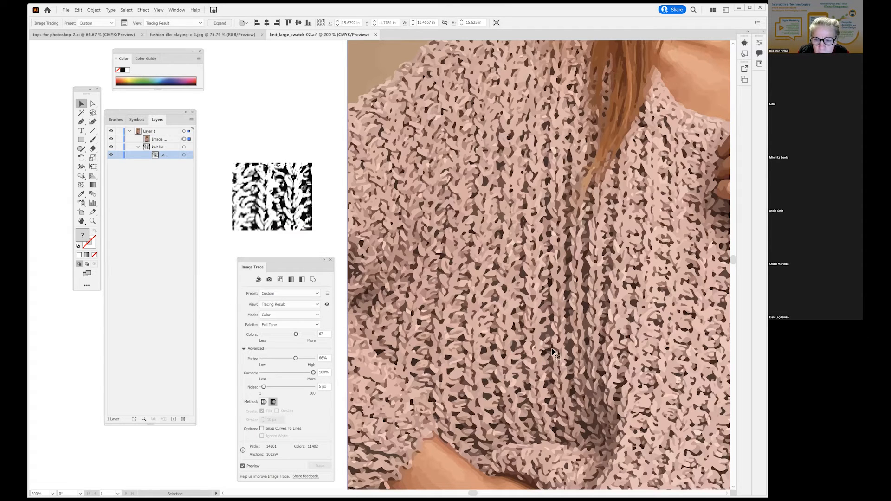
pyautogui.moveTo(263, 387); pyautogui.dragTo(286, 389)
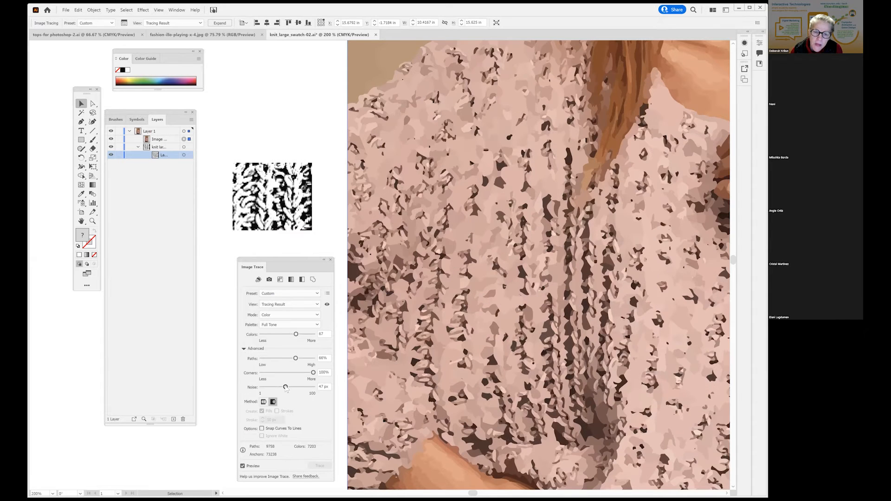
pyautogui.moveTo(285, 387); pyautogui.dragTo(238, 386)
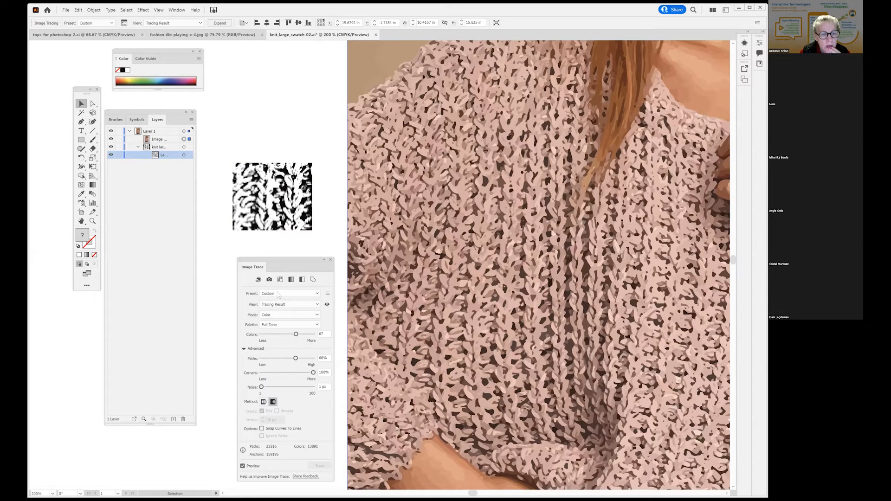
# - Try tracing the sweater photo with the Shades of Gray preset and the number of grays raised to 79
pyautogui.click(279, 294)
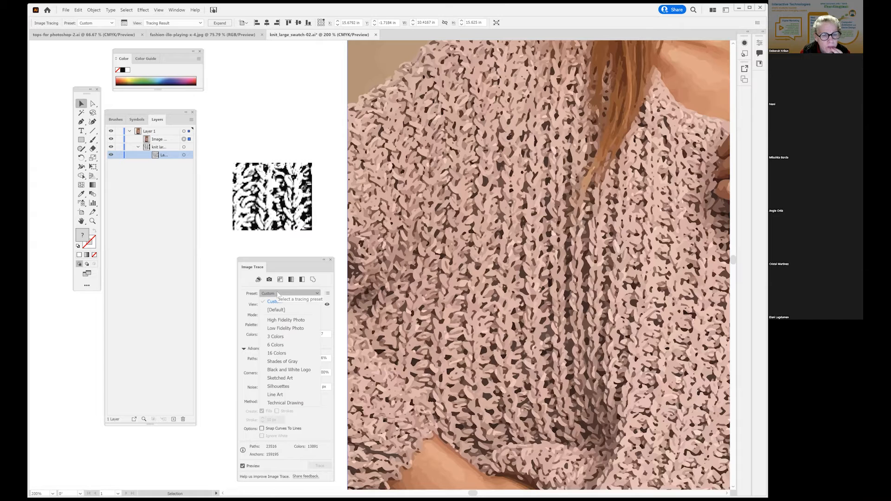
pyautogui.click(299, 361)
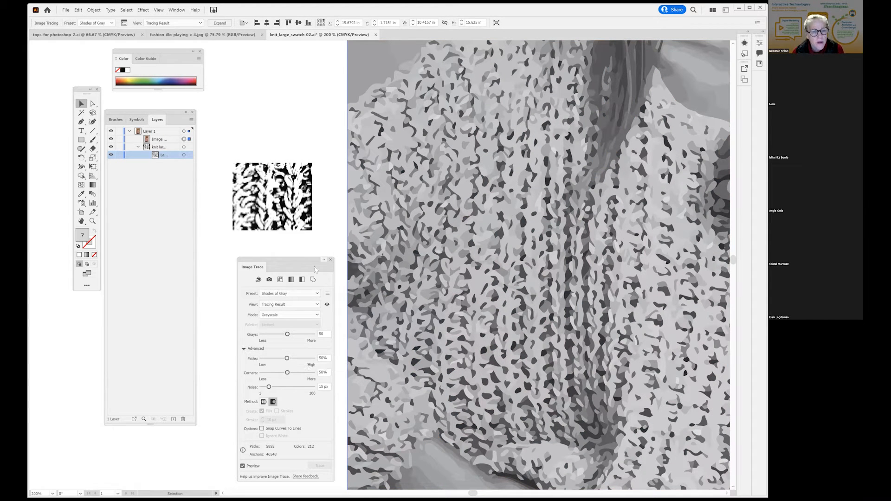
pyautogui.click(283, 294)
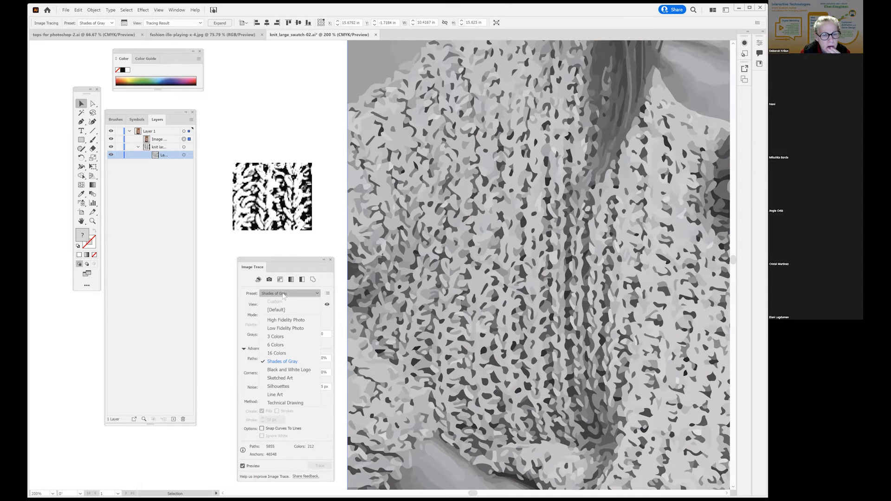
pyautogui.click(305, 261)
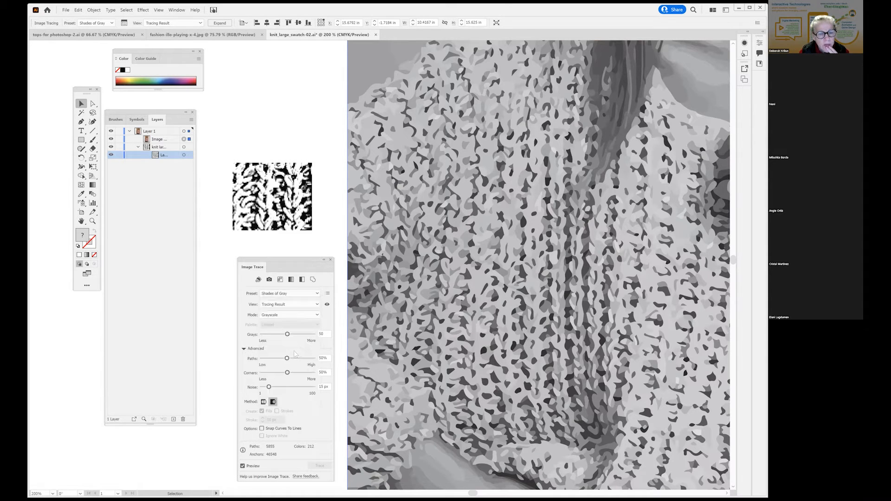
pyautogui.moveTo(302, 340); pyautogui.dragTo(302, 341)
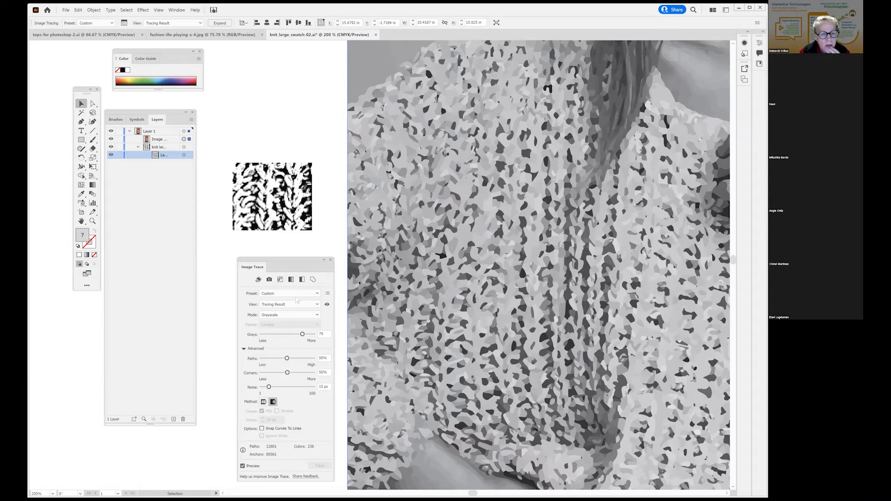
# - Try the 16 Colors preset on the sweater photo and retrace it with the High Fidelity Photo preset
pyautogui.click(280, 293)
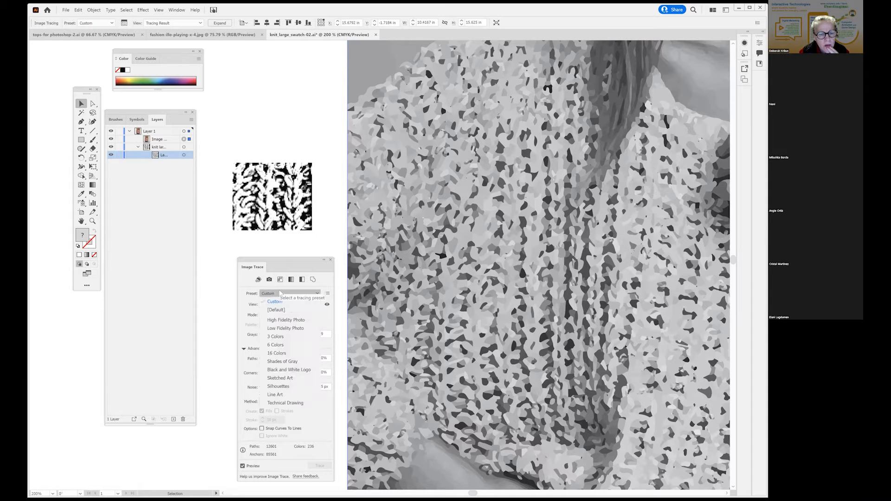
pyautogui.click(278, 354)
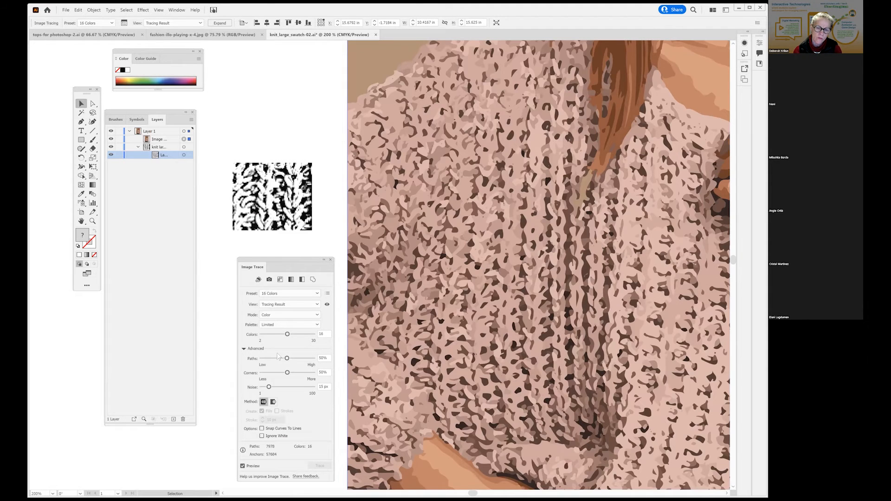
pyautogui.click(283, 294)
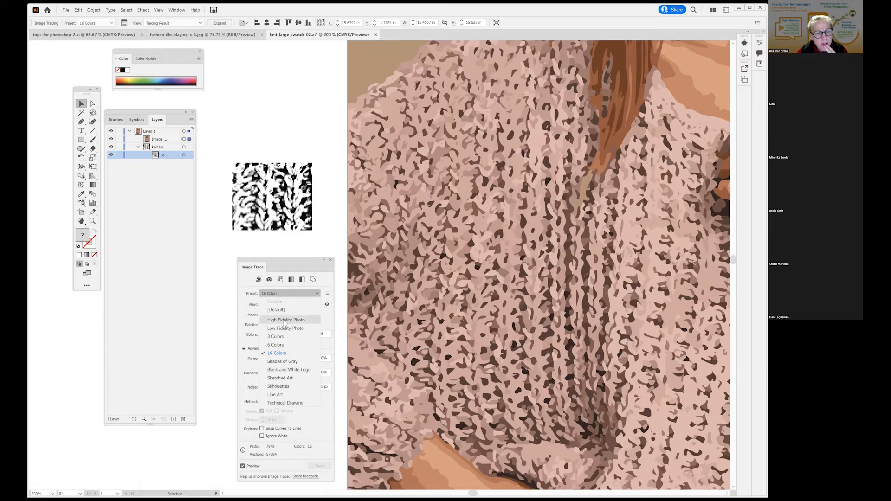
pyautogui.click(284, 320)
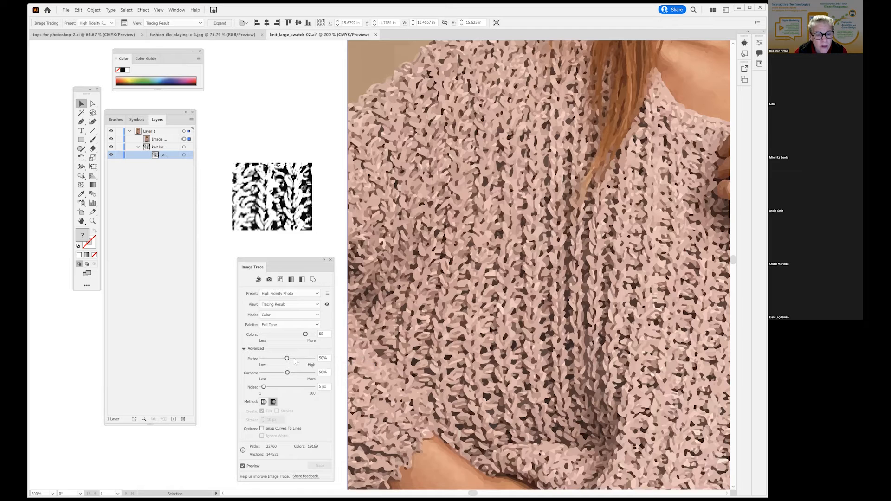
# - Set the sweater photo tracing's paths to 53%
pyautogui.moveTo(287, 360); pyautogui.dragTo(289, 361)
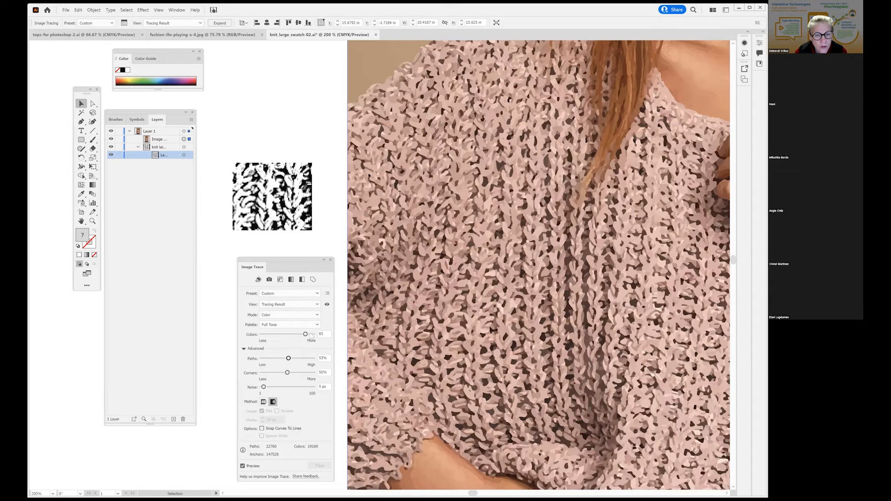
pyautogui.click(305, 335)
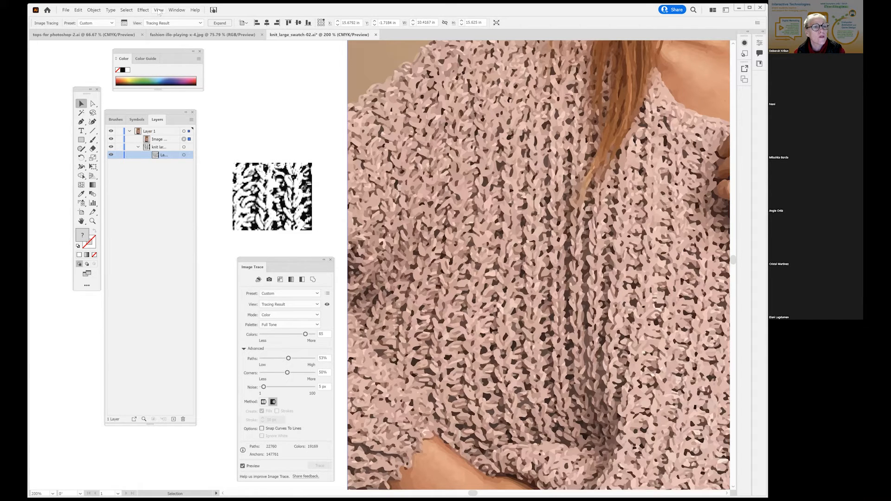
# - Show the rulers and place two vertical guides on the sweater at about X 6.44 in and 7.29 in
pyautogui.hotkey('alt', 'v')
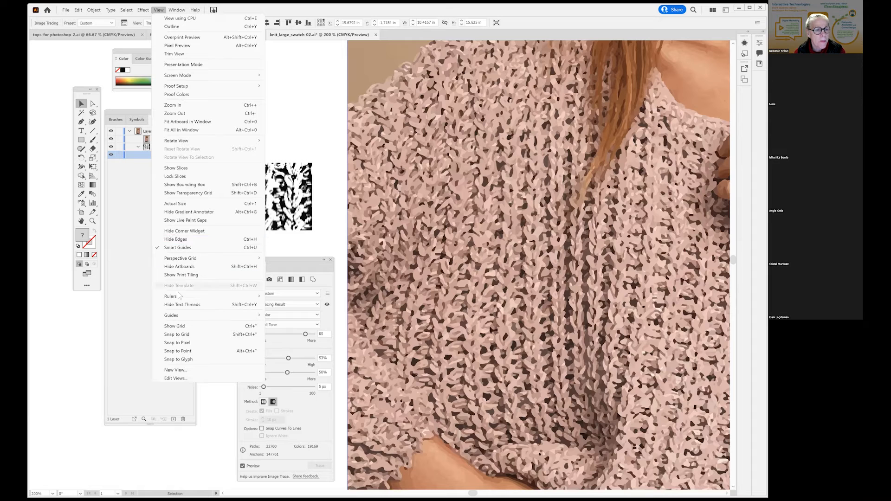
pyautogui.moveTo(209, 296)
pyautogui.click(292, 297)
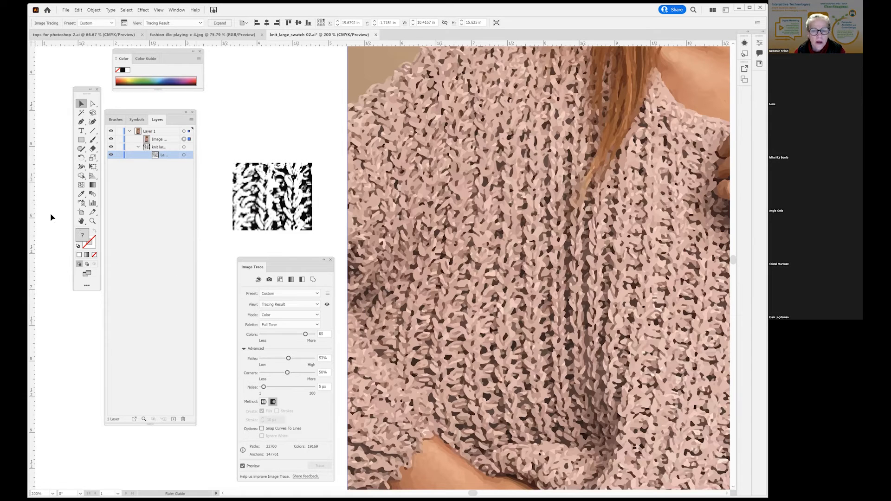
pyautogui.moveTo(409, 205)
pyautogui.mouseDown()
pyautogui.moveTo(401, 237)
pyautogui.moveTo(444, 259)
pyautogui.mouseUp()
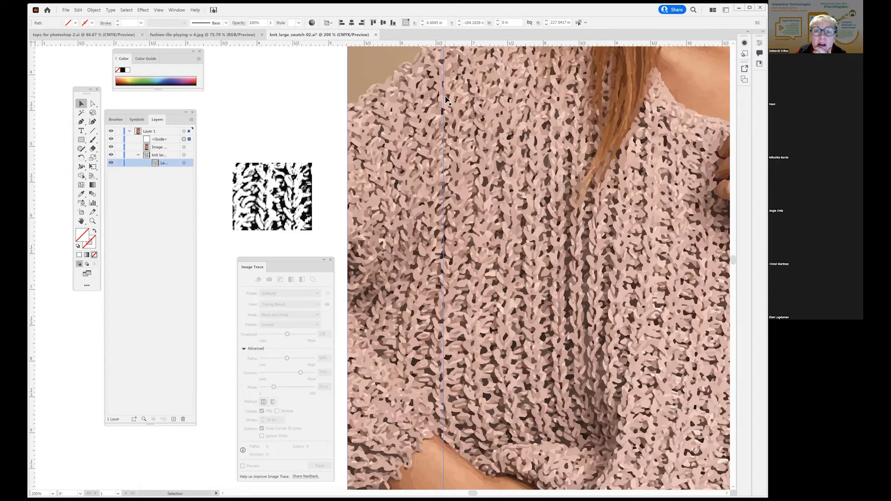
pyautogui.moveTo(444, 101); pyautogui.dragTo(430, 107)
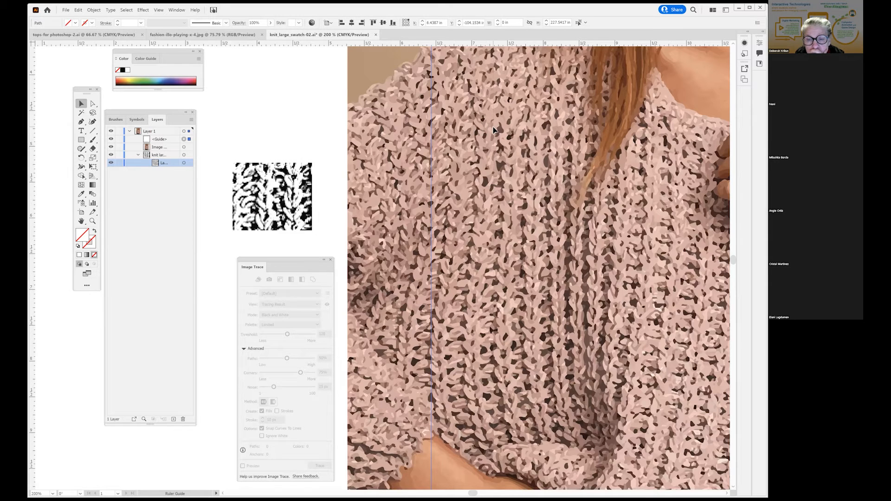
pyautogui.moveTo(493, 126); pyautogui.dragTo(492, 127)
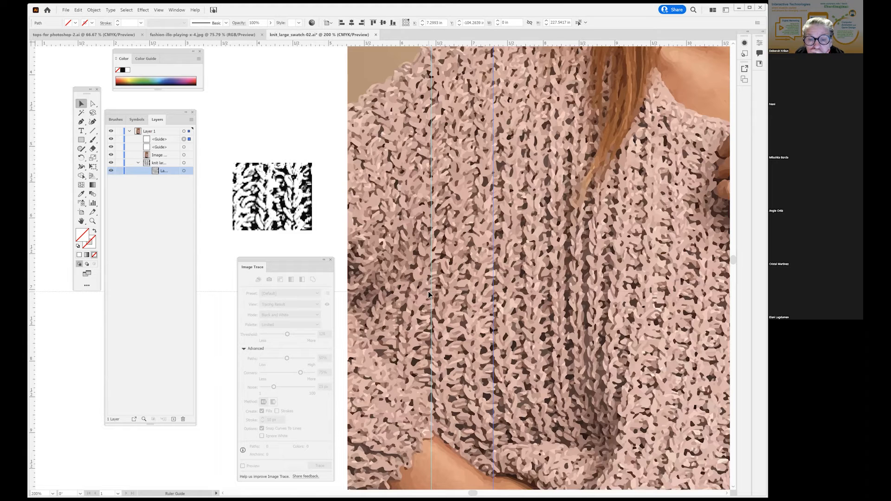
# - Place two horizontal guides across the sweater at about Y 6.61 in and 8.14 in
pyautogui.moveTo(428, 293); pyautogui.dragTo(428, 293)
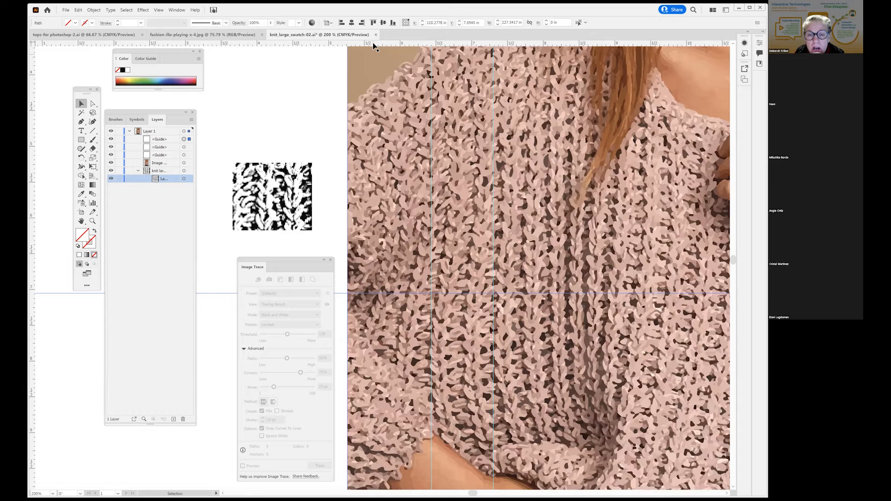
pyautogui.moveTo(468, 294); pyautogui.dragTo(467, 261)
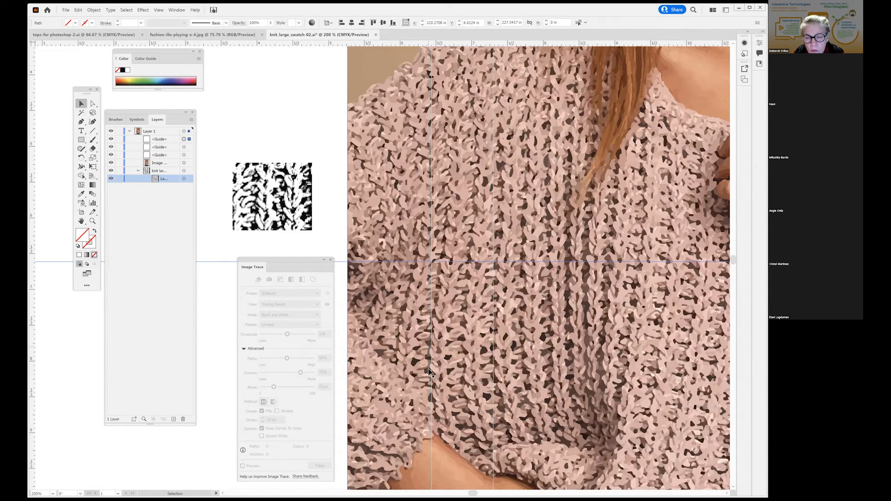
pyautogui.moveTo(435, 45); pyautogui.dragTo(475, 374)
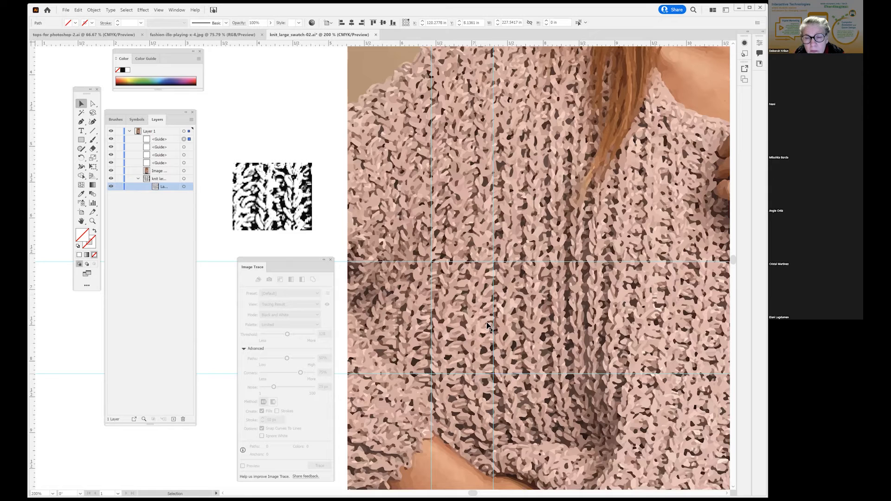
# - Move the upper horizontal guide to about Y 7.53 in and the vertical guides to about X 6.39 in and 7.32 in
pyautogui.moveTo(460, 262); pyautogui.dragTo(465, 330)
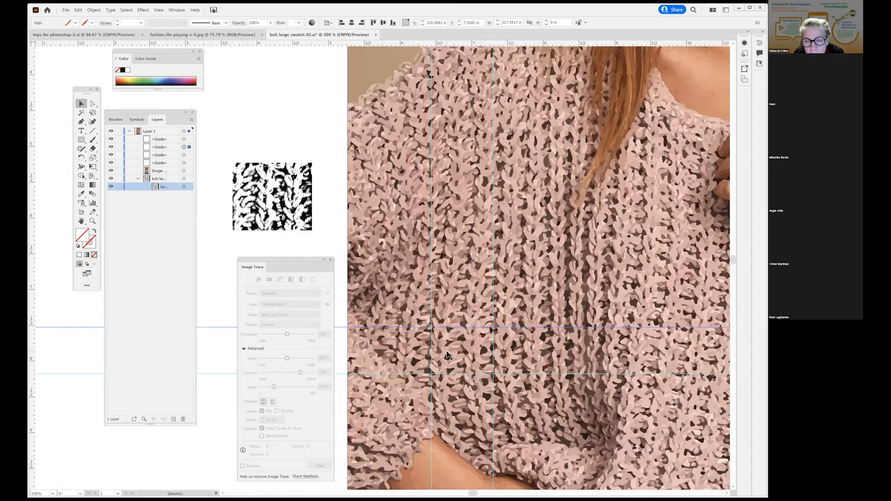
pyautogui.moveTo(433, 358); pyautogui.dragTo(429, 357)
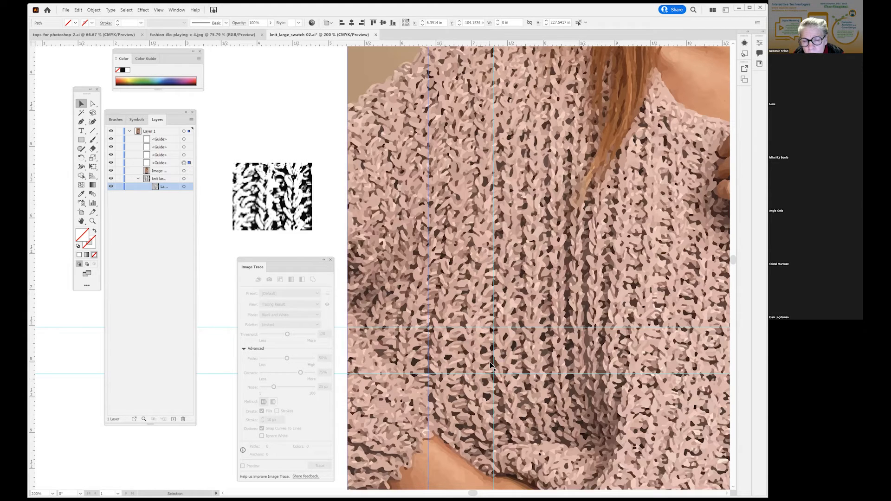
pyautogui.moveTo(492, 366); pyautogui.dragTo(495, 365)
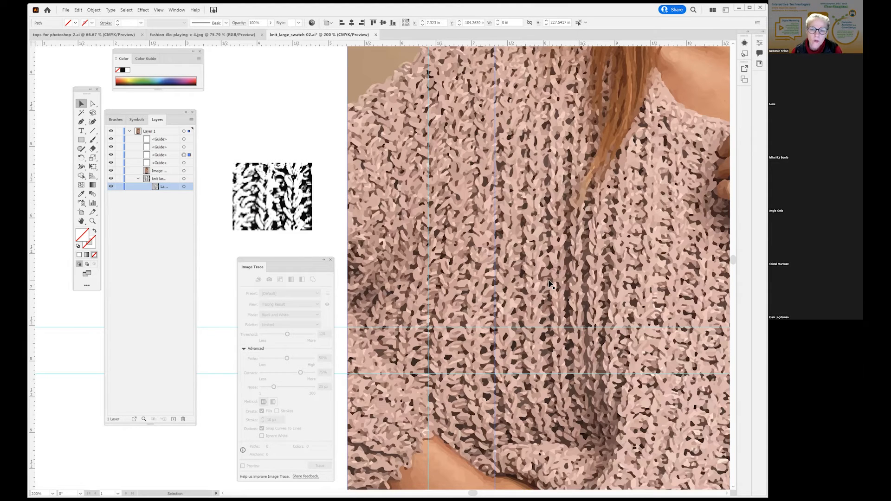
# - Save the document and deselect the vertical guide
pyautogui.click(65, 10)
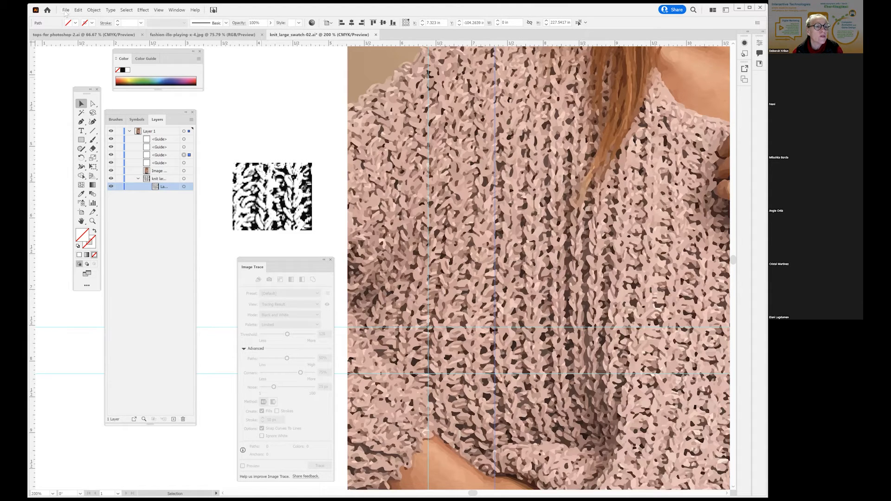
pyautogui.press('Escape')
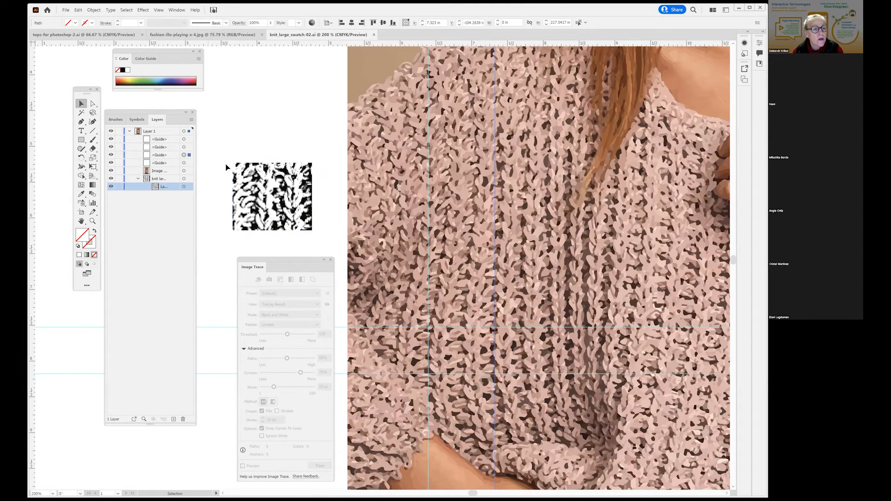
pyautogui.click(296, 109)
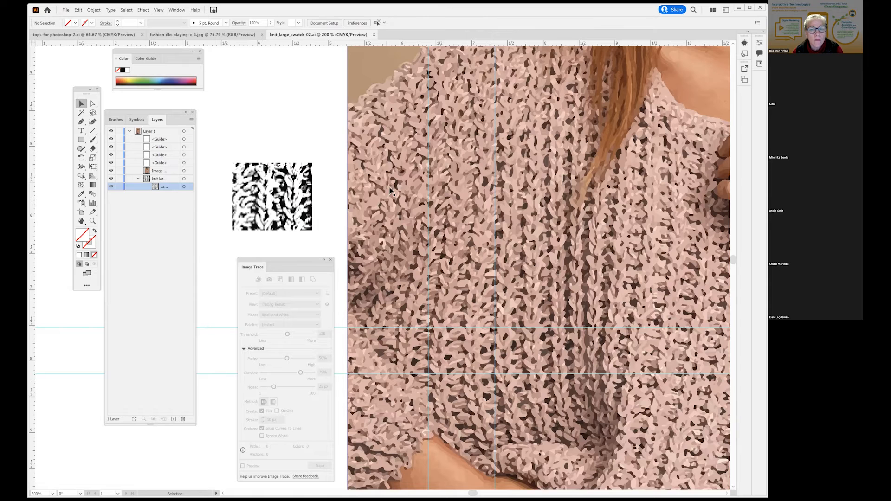
pyautogui.click(378, 199)
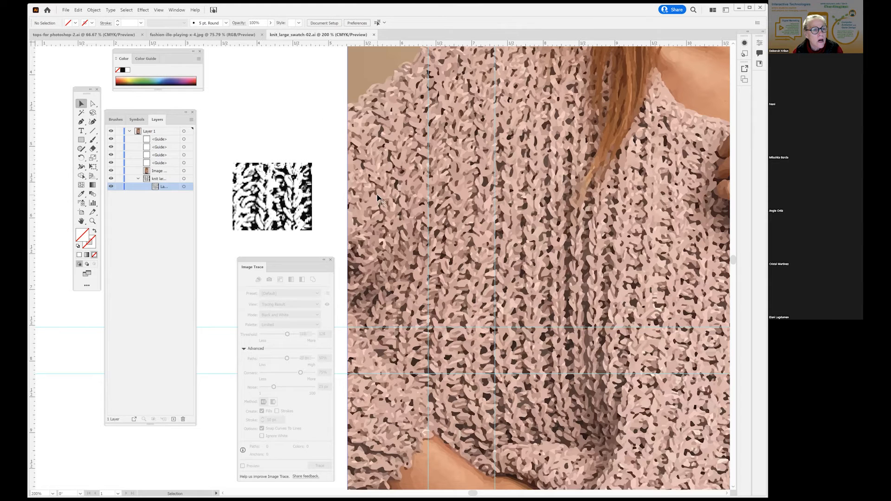
# - Duplicate the sweater's image tracing within Layer 1, then hide and lock the lower copy
pyautogui.click(111, 170)
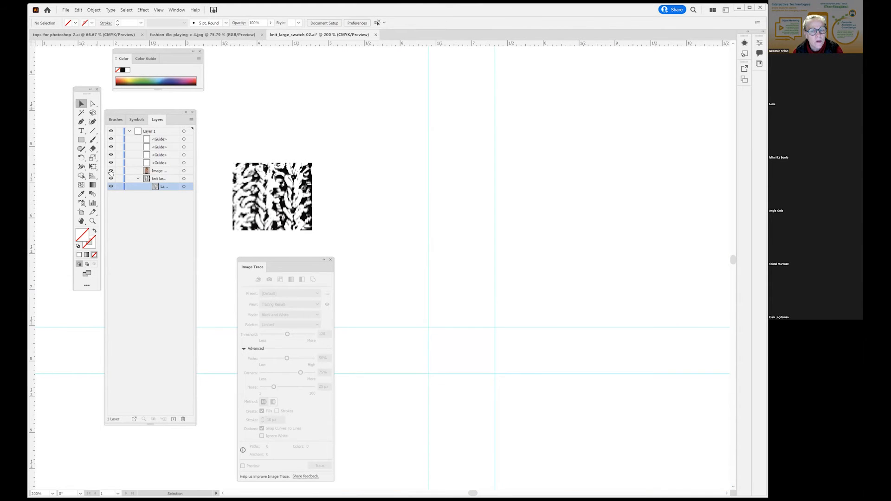
pyautogui.click(111, 171)
pyautogui.click(175, 173)
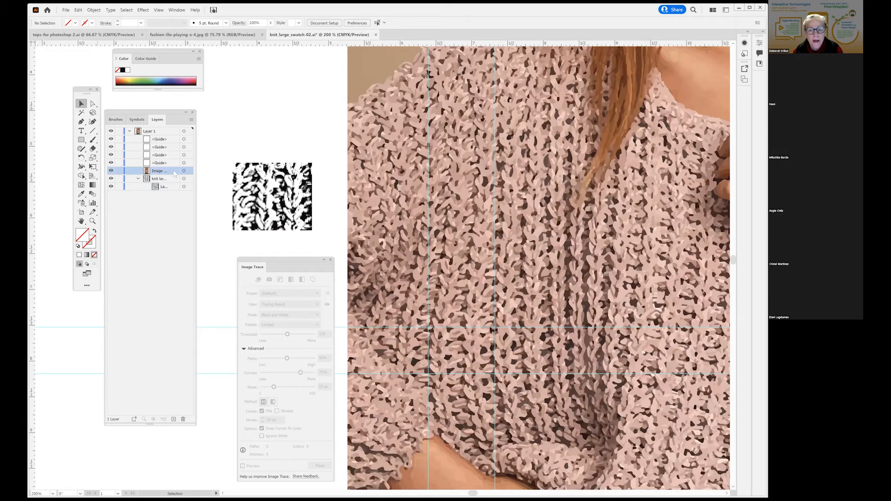
pyautogui.click(191, 121)
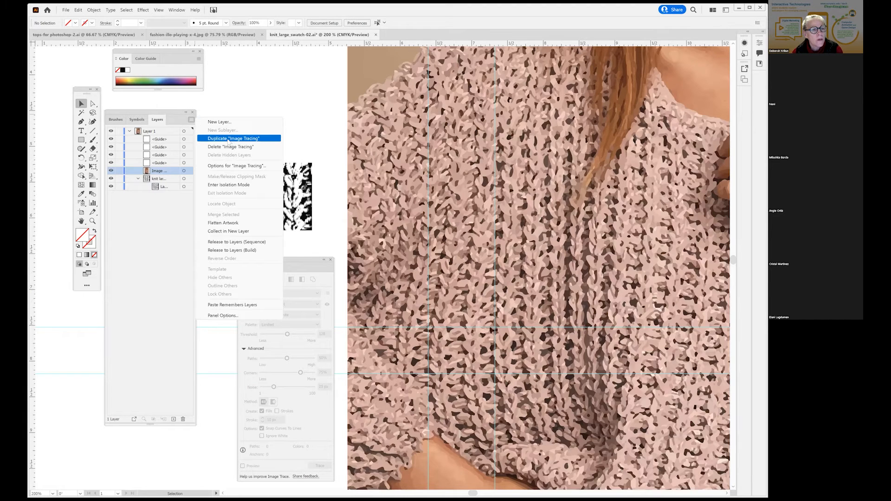
pyautogui.click(228, 140)
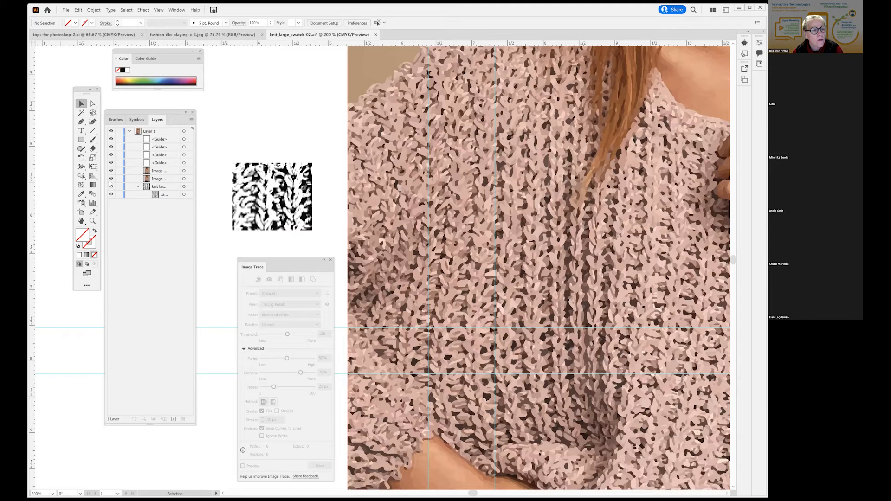
pyautogui.click(111, 179)
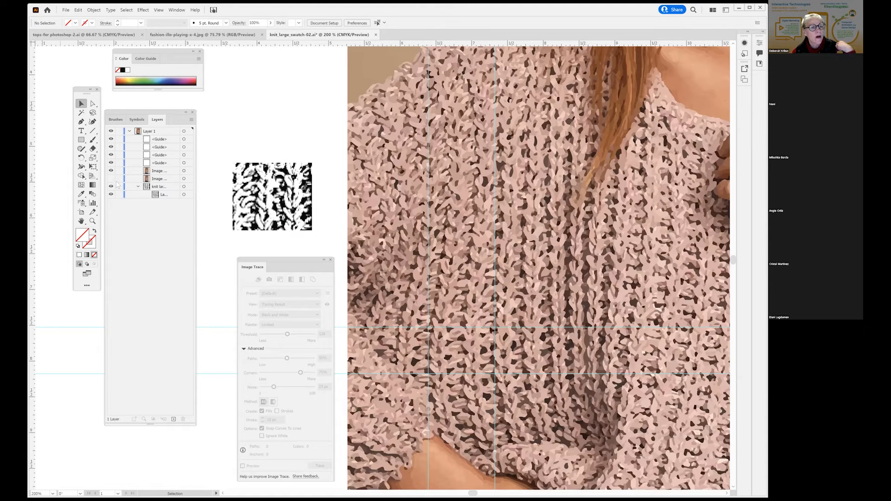
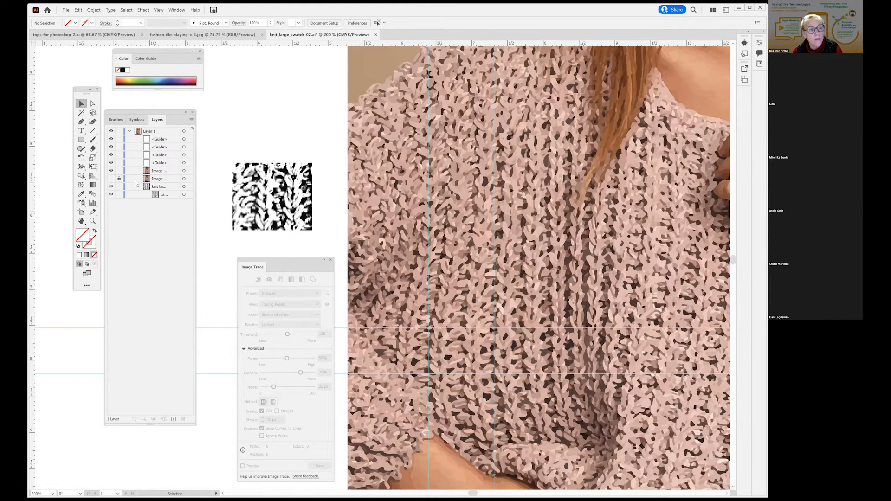
# - Expand the visible copy of the sweater's image tracing into vector paths
pyautogui.click(189, 171)
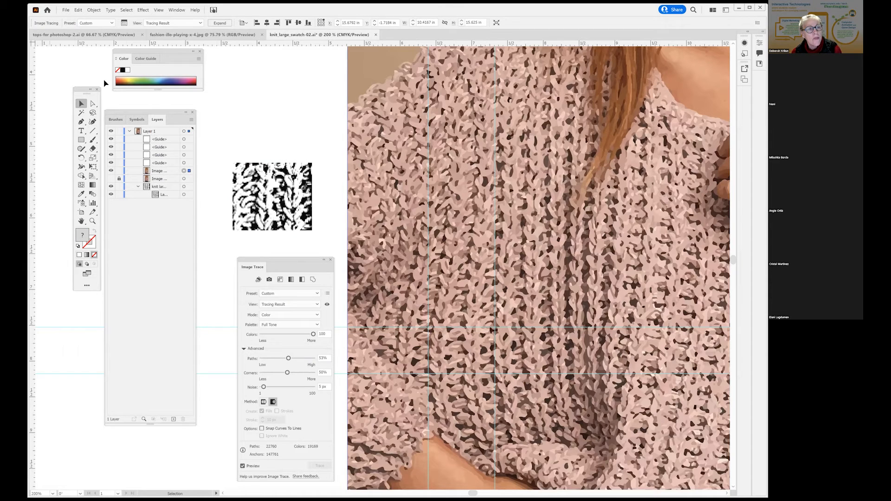
pyautogui.click(93, 10)
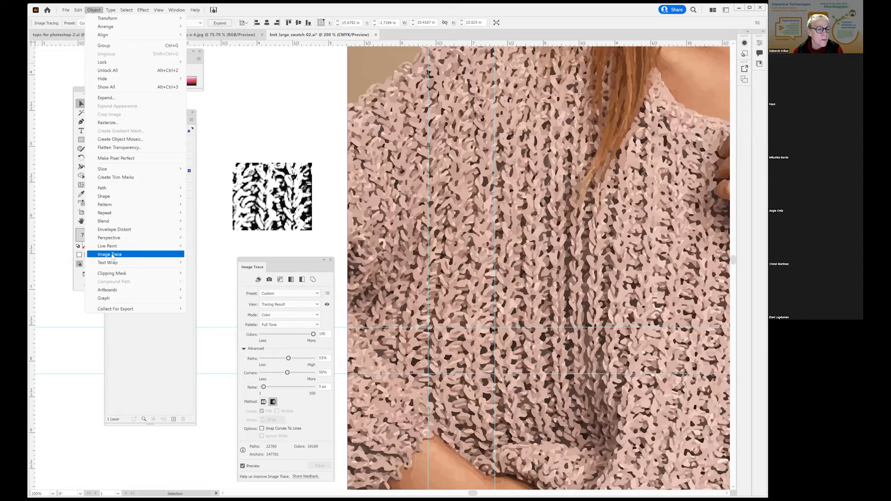
pyautogui.moveTo(112, 258)
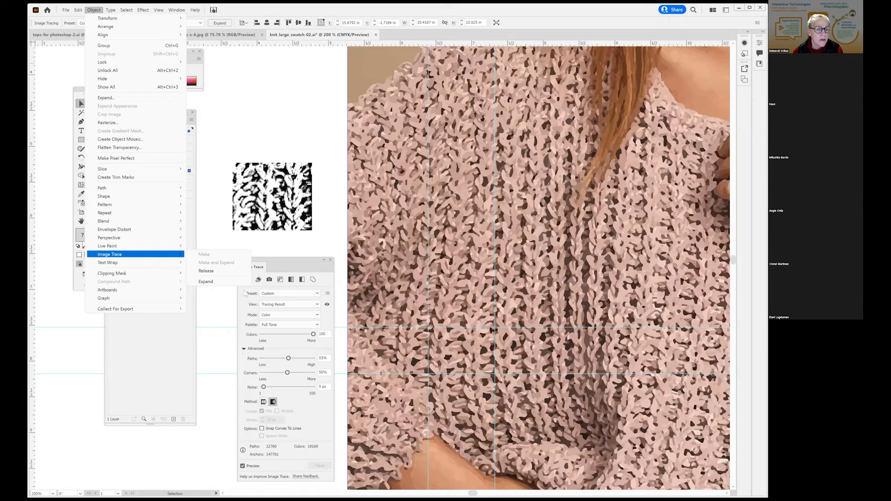
pyautogui.click(216, 282)
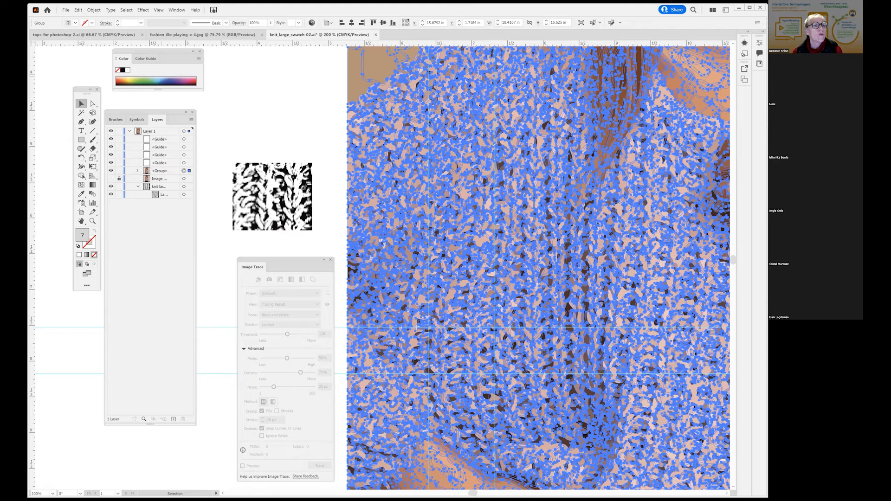
# - Ungroup the expanded sweater paths and deselect everything
pyautogui.click(94, 10)
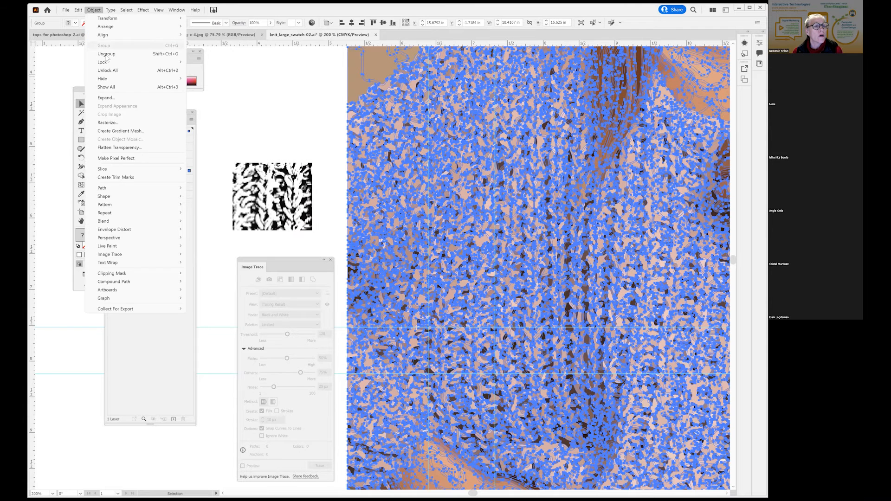
pyautogui.press('Escape')
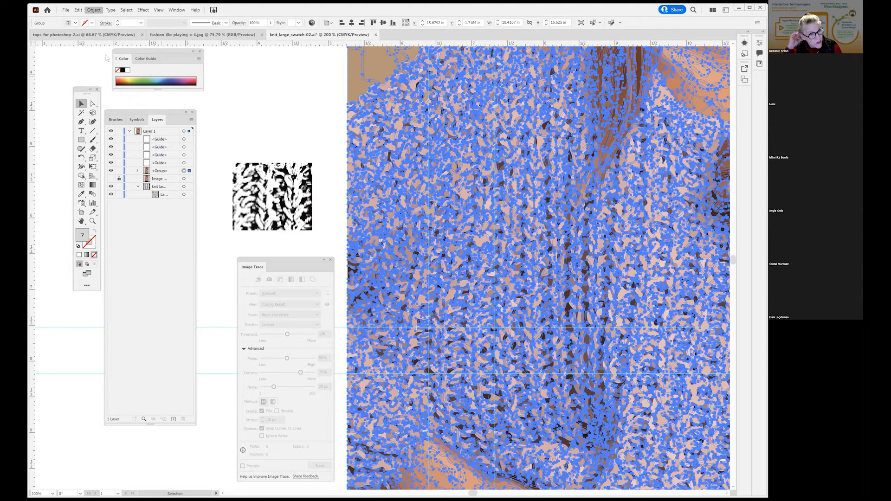
pyautogui.hotkey('ctrl', 'shift', 'g')
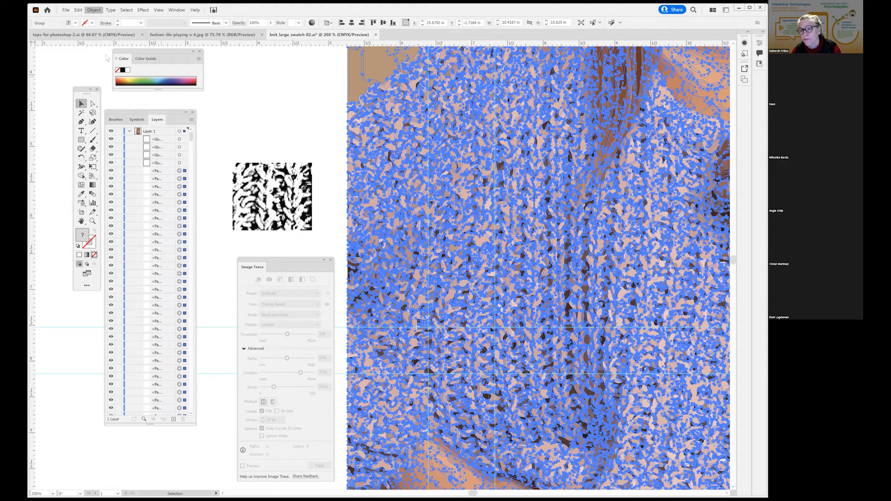
pyautogui.click(299, 99)
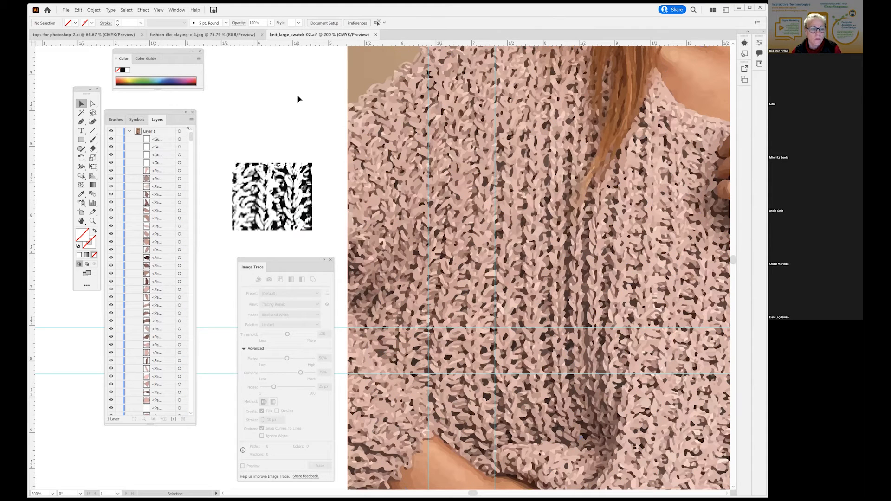
# - Hide the black-and-white knit swatch at the end of the layer list and close the Image Trace panel
pyautogui.click(161, 10)
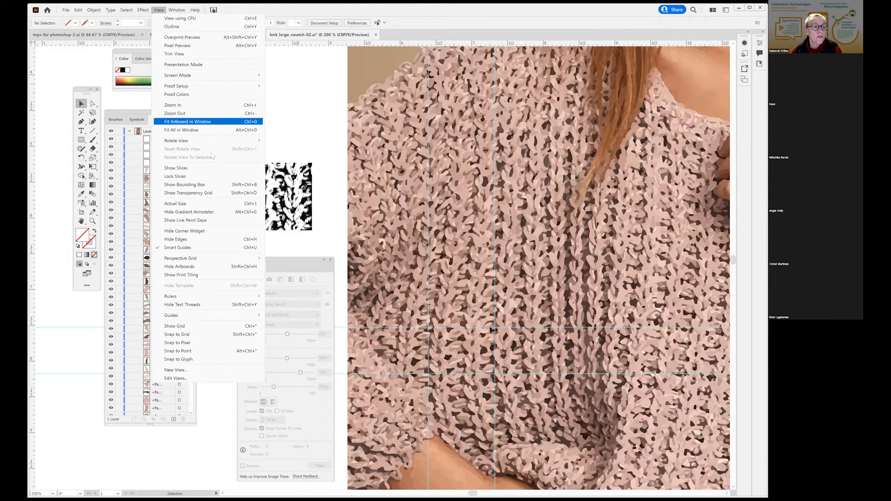
pyautogui.click(184, 129)
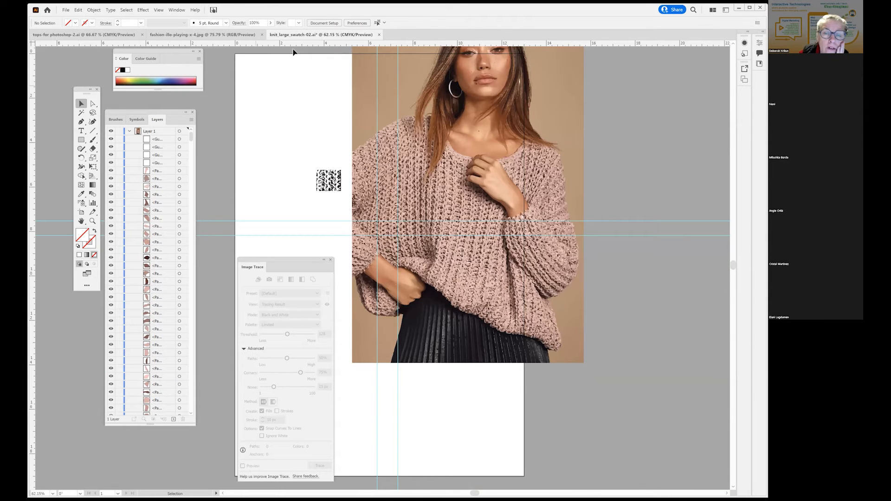
pyautogui.click(159, 10)
pyautogui.click(176, 116)
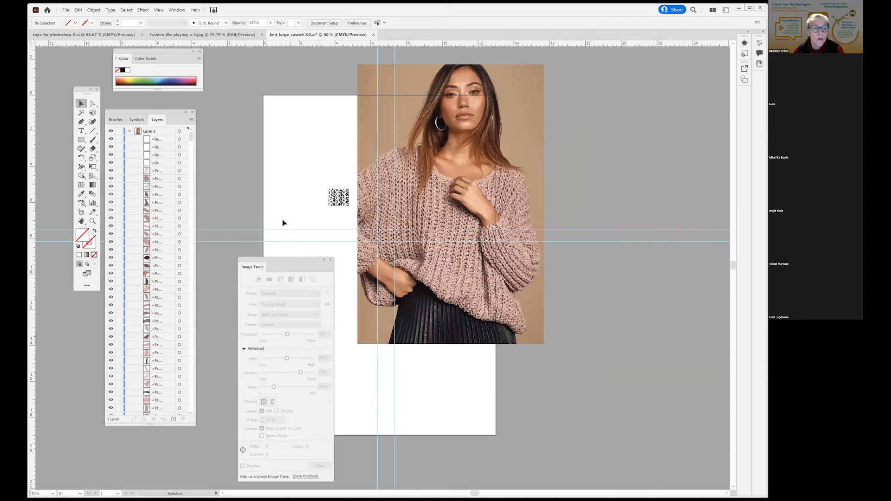
pyautogui.click(129, 132)
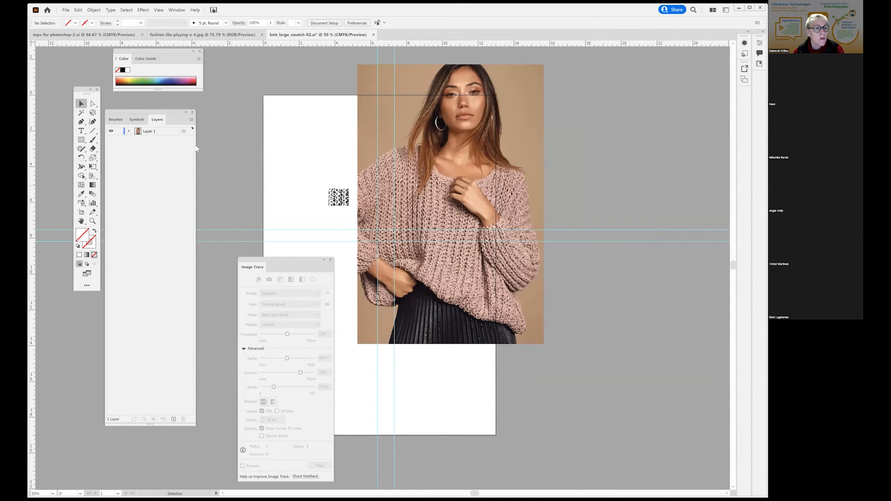
pyautogui.click(129, 131)
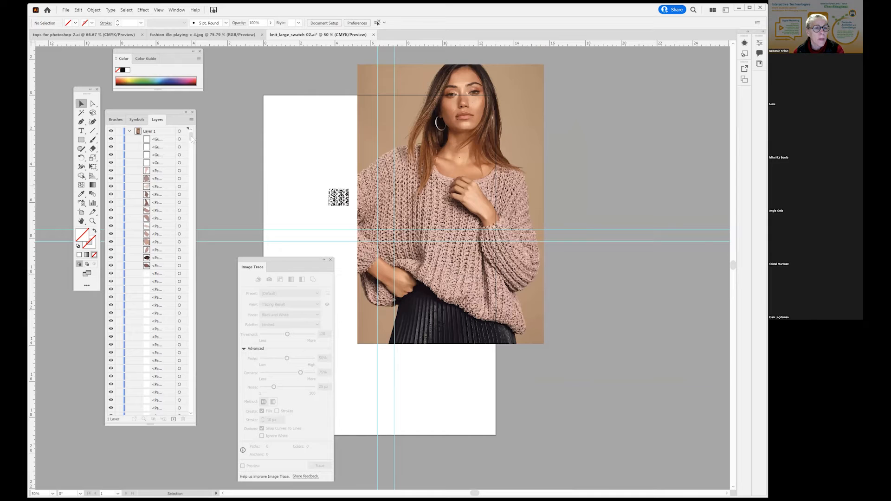
pyautogui.moveTo(191, 137); pyautogui.dragTo(190, 433)
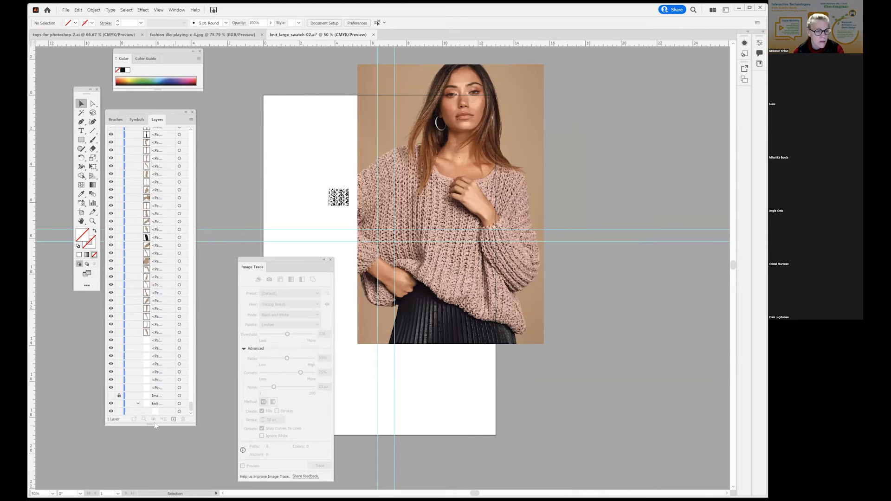
pyautogui.click(111, 411)
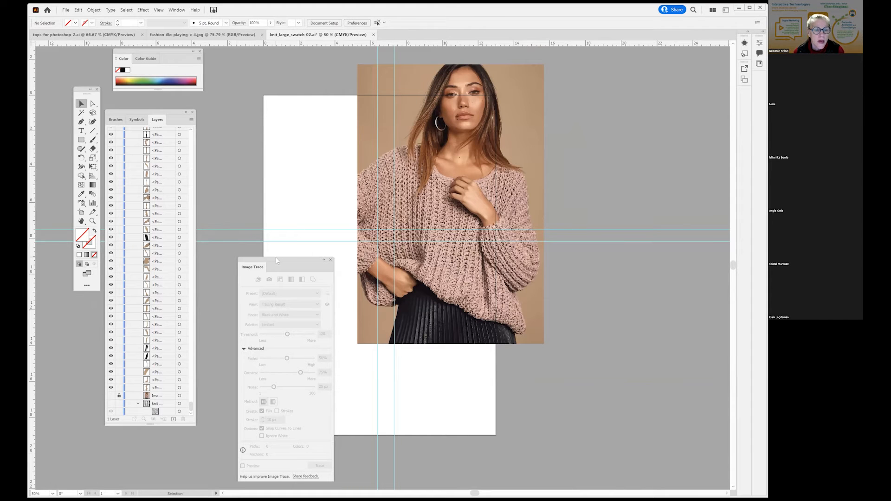
pyautogui.click(330, 259)
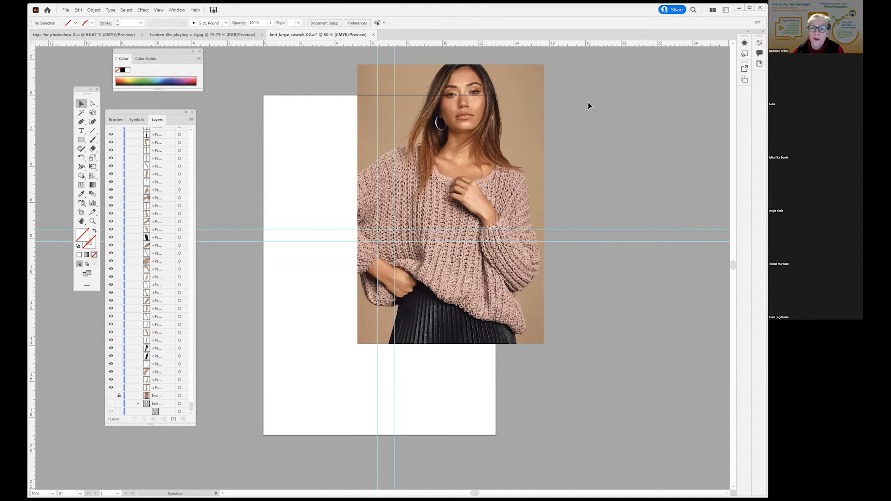
# - Delete the traced artwork on the right side of the photo, keeping the strip around the vertical guides
pyautogui.moveTo(414, 397); pyautogui.dragTo(407, 392)
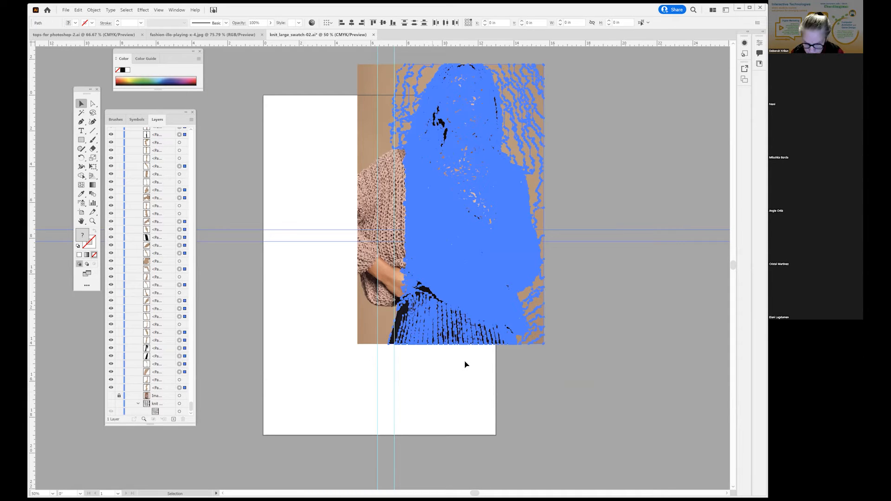
pyautogui.press('Delete')
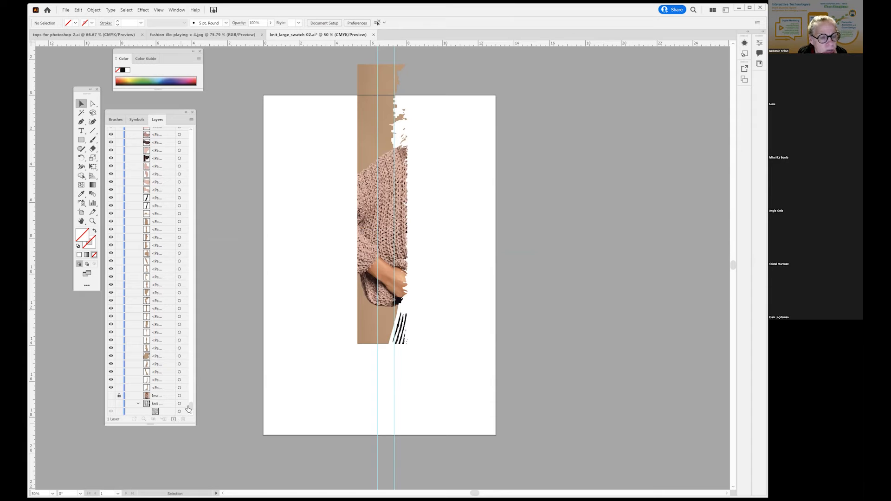
# - Place two new horizontal guides across the lower part of the sweater, at about 8.7 in and 7.9 in vertically
pyautogui.moveTo(191, 407); pyautogui.dragTo(166, 101)
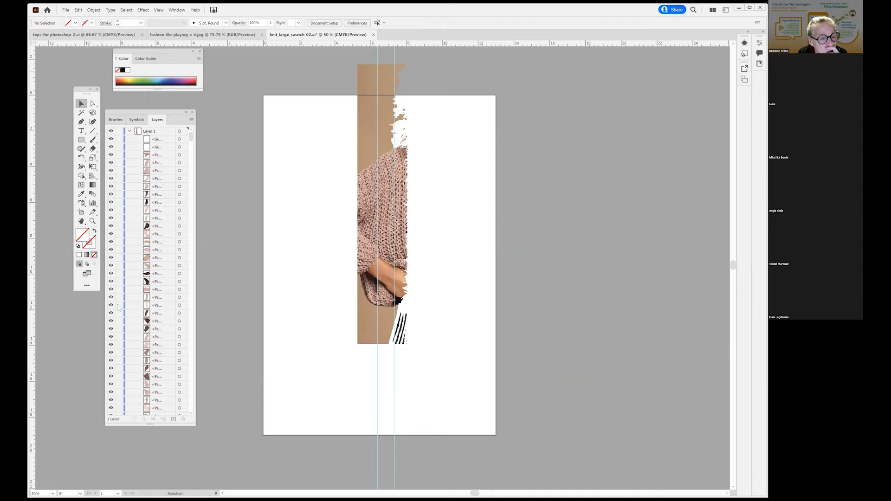
pyautogui.moveTo(191, 136); pyautogui.dragTo(174, 420)
pyautogui.moveTo(176, 355); pyautogui.dragTo(179, 111)
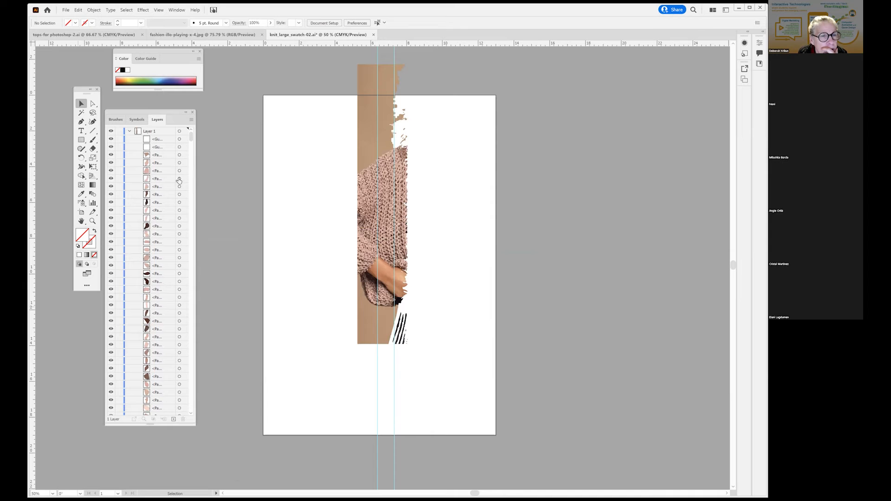
pyautogui.moveTo(434, 43); pyautogui.dragTo(421, 251)
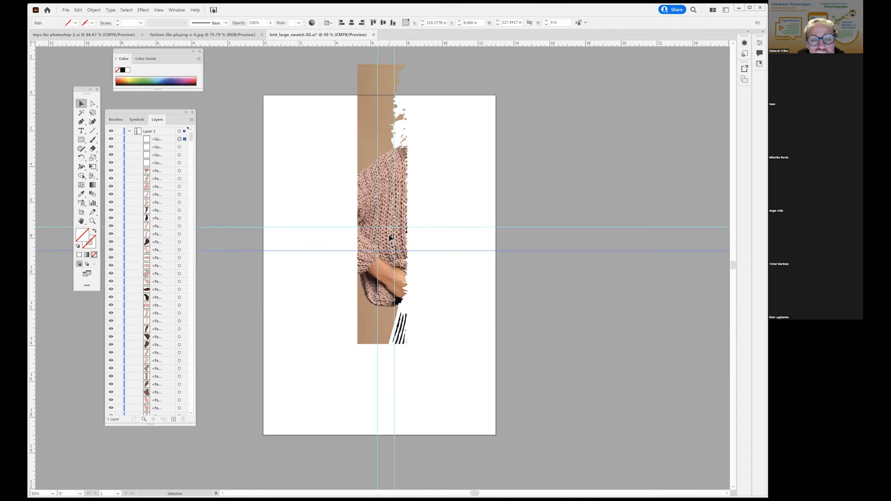
pyautogui.moveTo(416, 227); pyautogui.dragTo(416, 235)
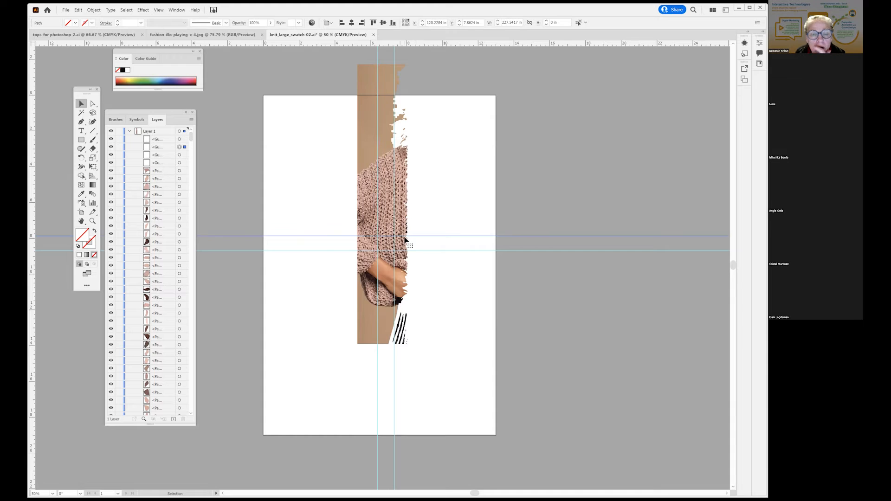
pyautogui.moveTo(319, 69); pyautogui.dragTo(482, 234)
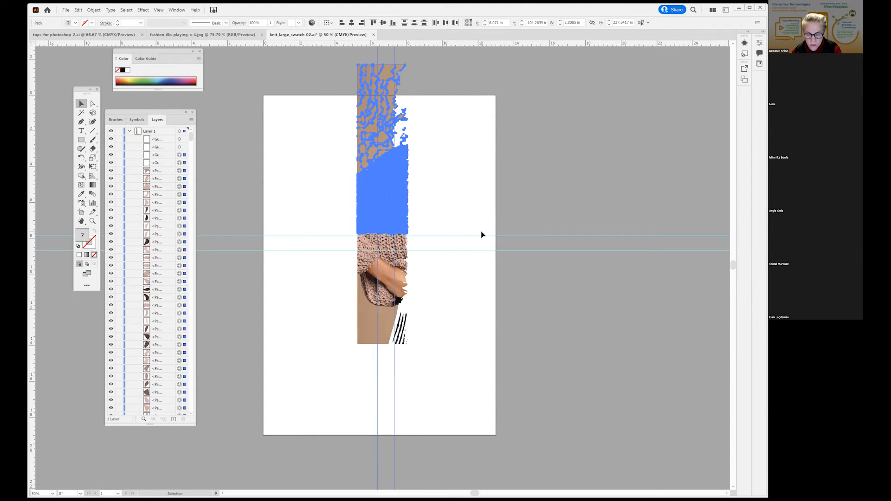
pyautogui.press('Delete')
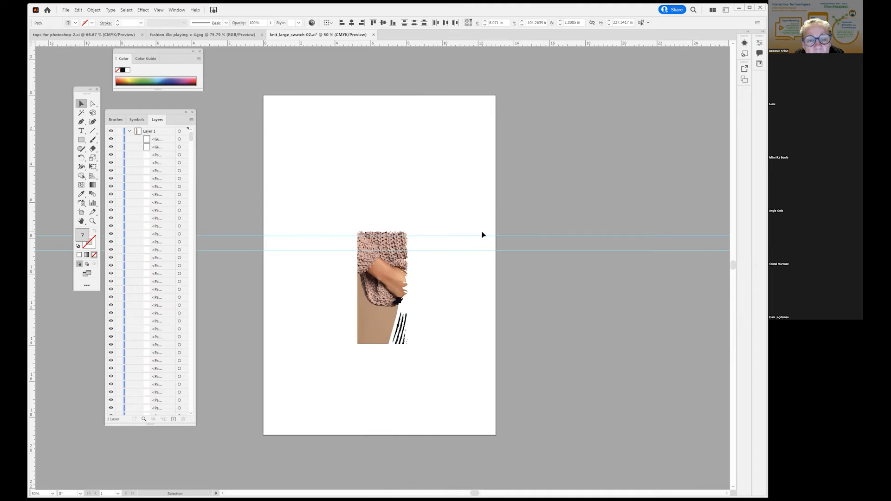
pyautogui.moveTo(322, 183); pyautogui.dragTo(341, 392)
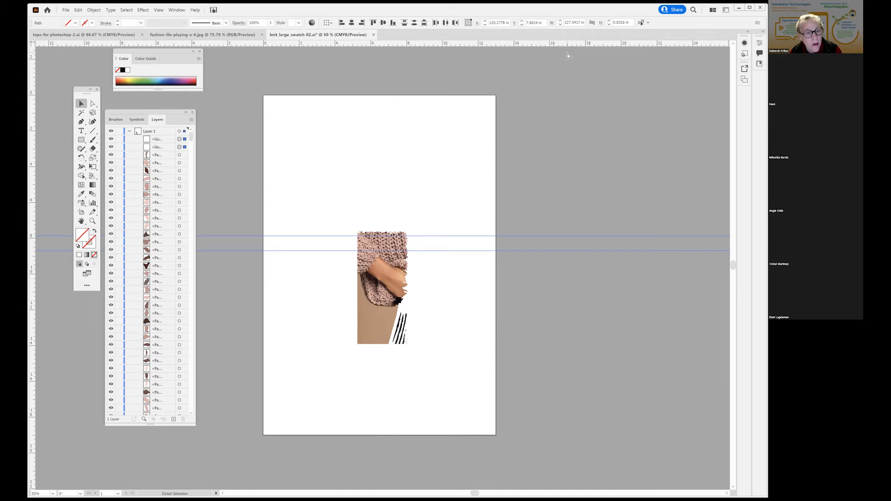
pyautogui.hotkey('ctrl', 'z')
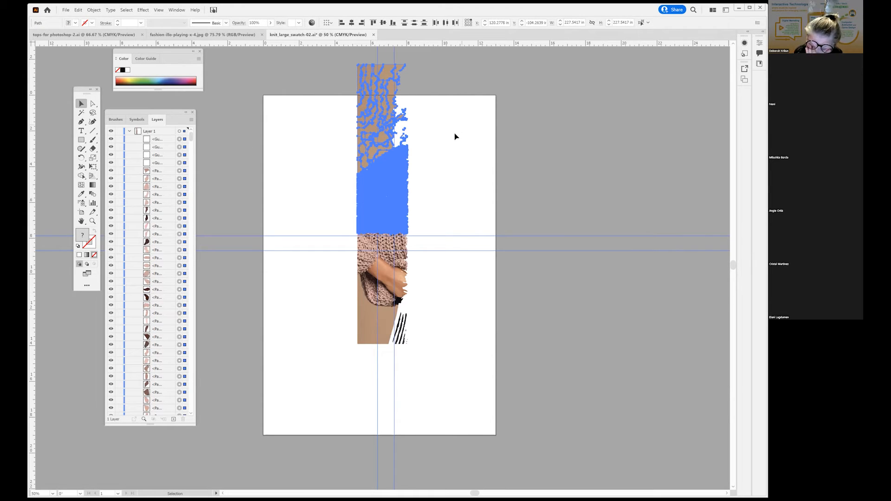
pyautogui.click(465, 122)
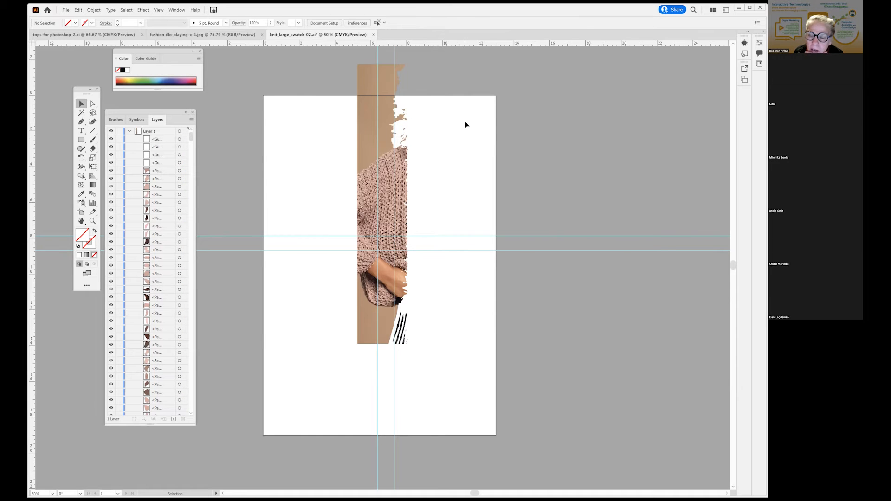
# - Lock all four guides individually in the layer list
pyautogui.moveTo(118, 139); pyautogui.dragTo(121, 165)
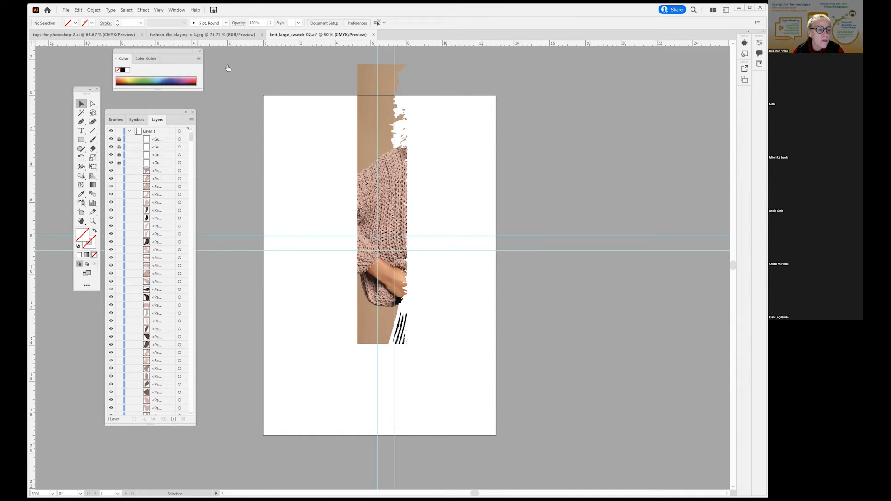
pyautogui.click(160, 10)
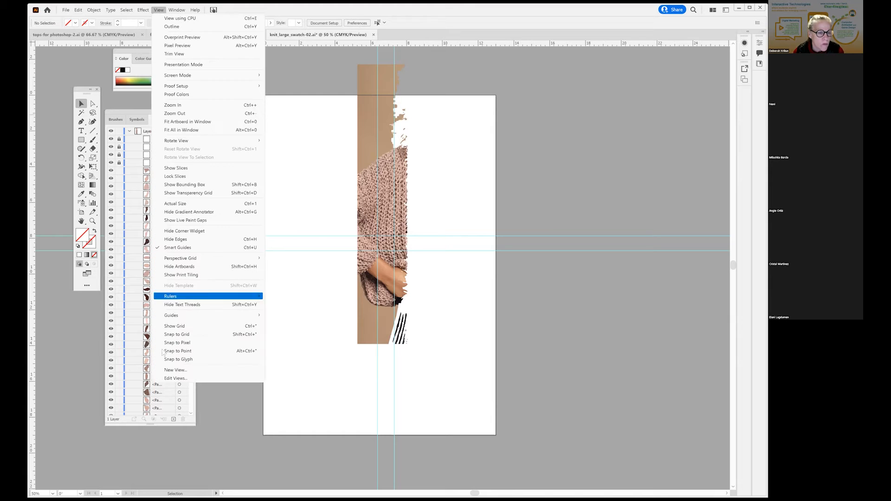
pyautogui.moveTo(200, 317)
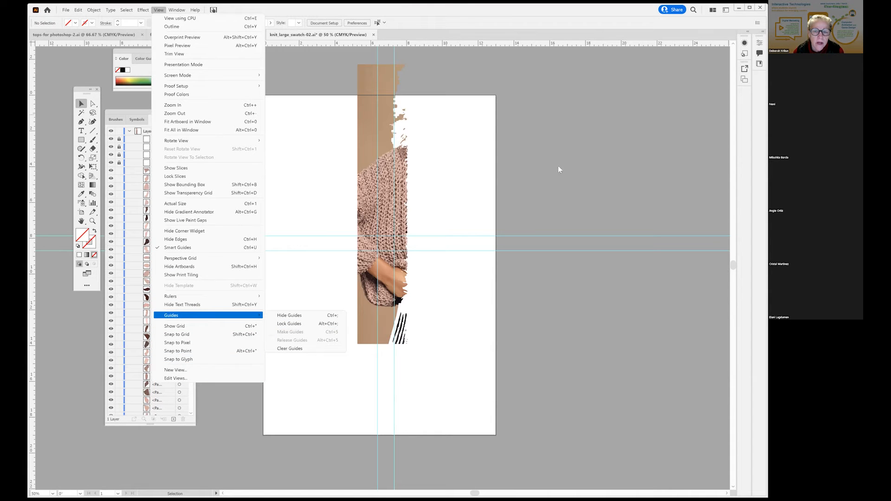
pyautogui.click(485, 152)
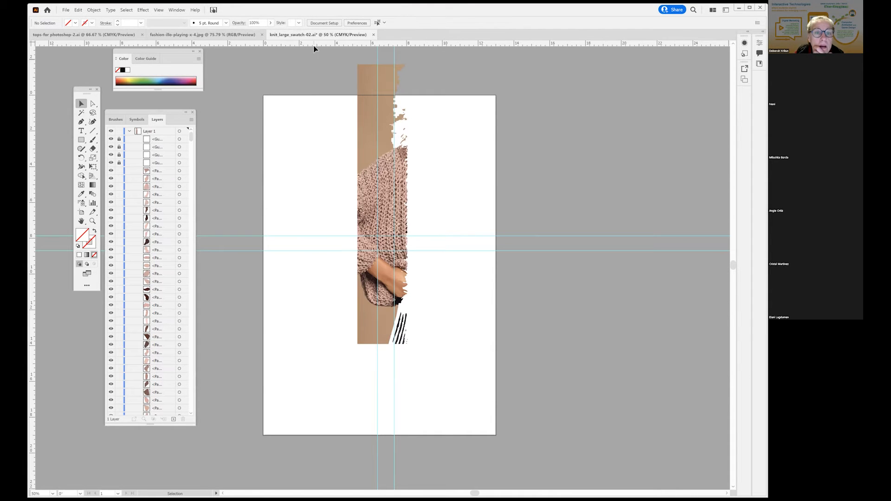
# - Delete the traced artwork above, below and left of the guides, leaving only a small knit swatch around them
pyautogui.moveTo(309, 60); pyautogui.dragTo(477, 231)
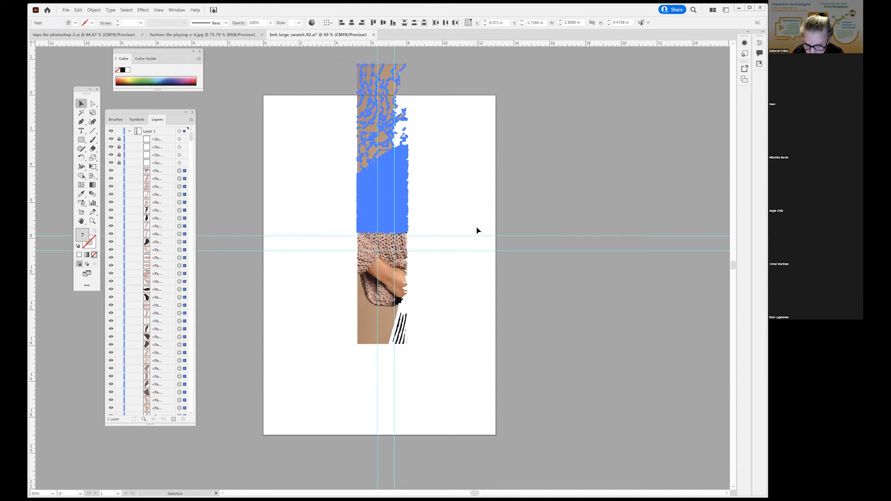
pyautogui.press('Delete')
pyautogui.moveTo(347, 258); pyautogui.dragTo(477, 371)
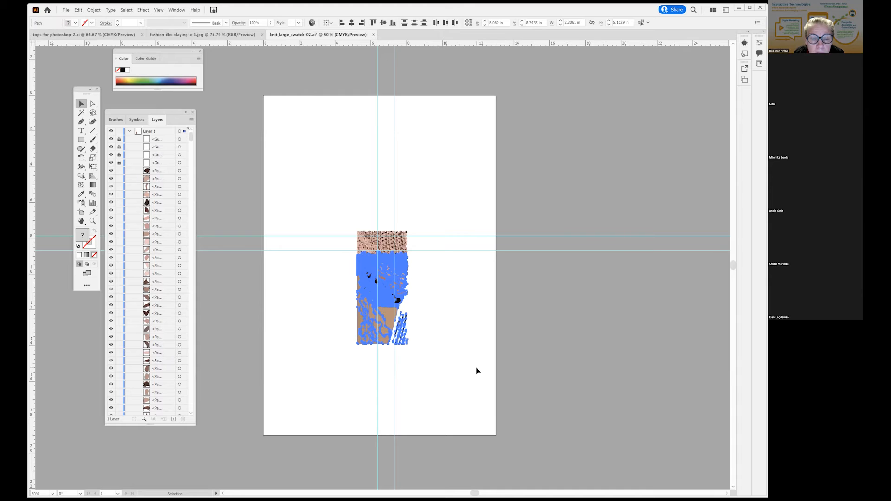
pyautogui.press('Delete')
pyautogui.moveTo(343, 194); pyautogui.dragTo(372, 302)
pyautogui.press('Delete')
# - Examine the trimmed knit swatch at 300% and on the whole artboard, switching outline view on and off
pyautogui.press('z')
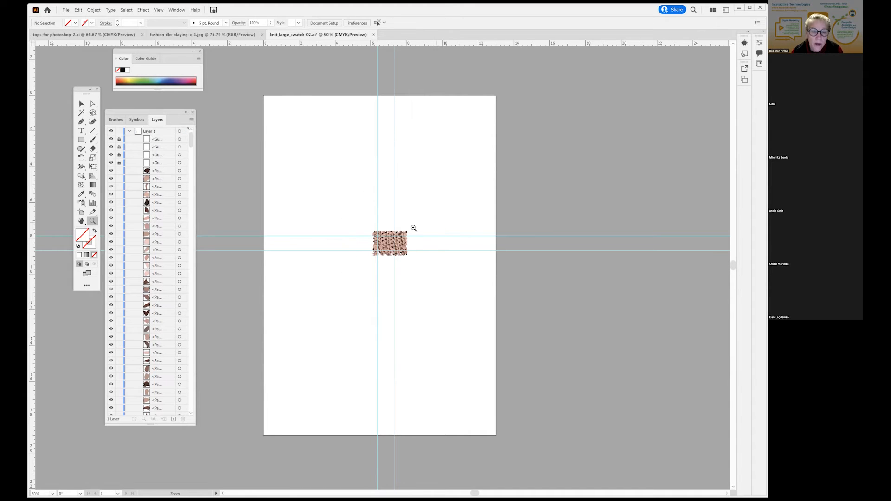
pyautogui.click(397, 245)
pyautogui.click(390, 251)
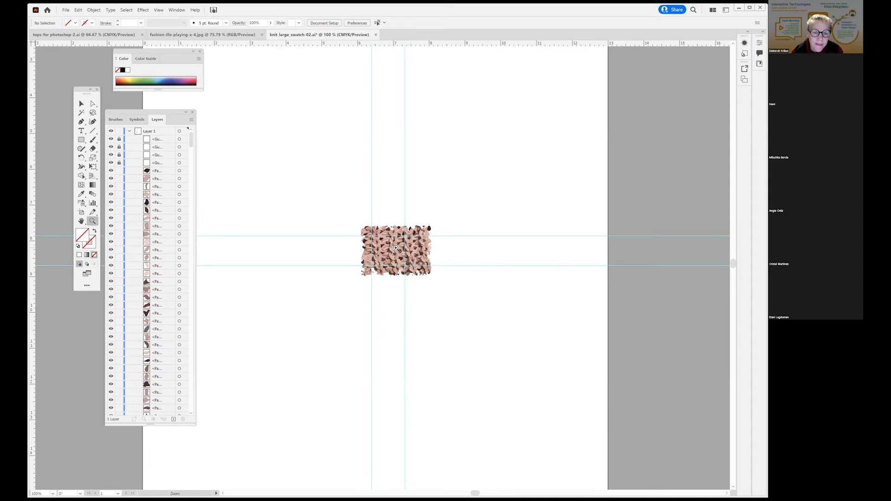
pyautogui.click(396, 249)
pyautogui.click(399, 258)
pyautogui.click(351, 272)
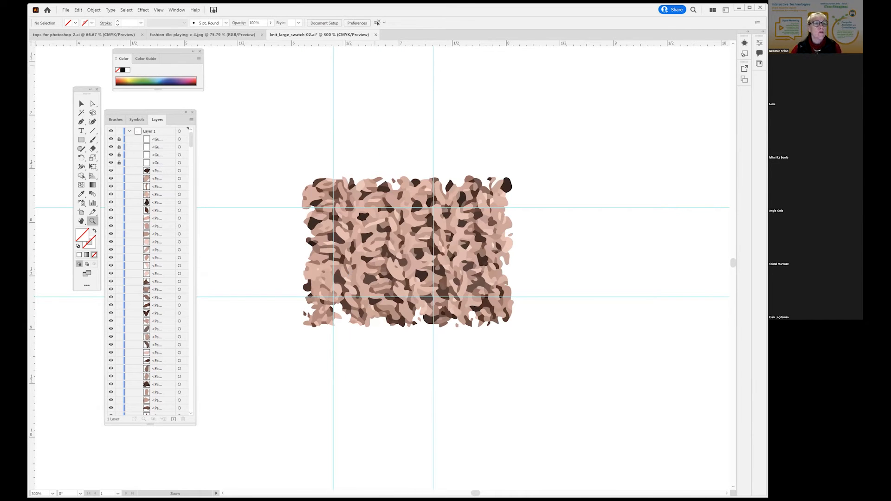
pyautogui.click(159, 10)
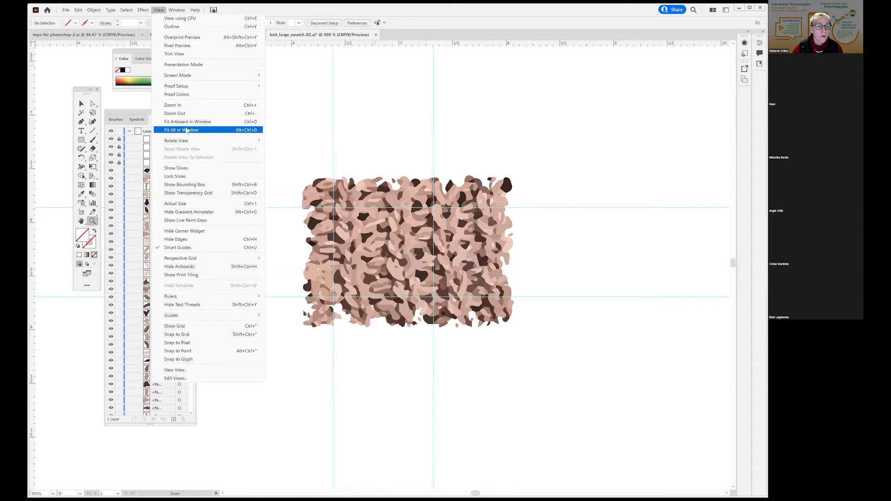
pyautogui.click(179, 130)
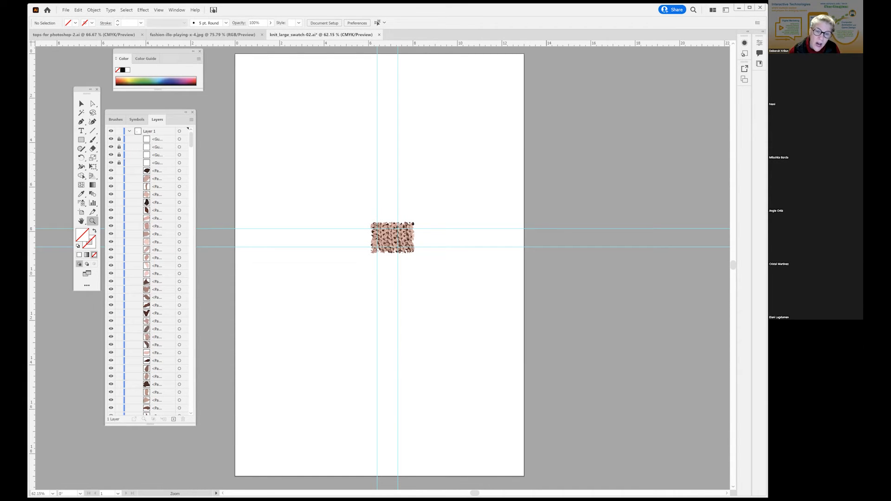
pyautogui.click(110, 131)
pyautogui.hotkey('ctrl', 'y')
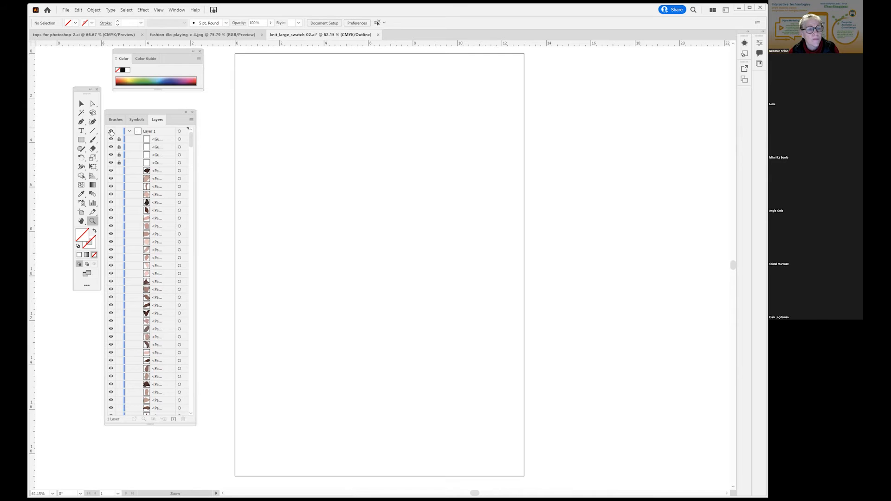
pyautogui.hotkey('ctrl', 'y')
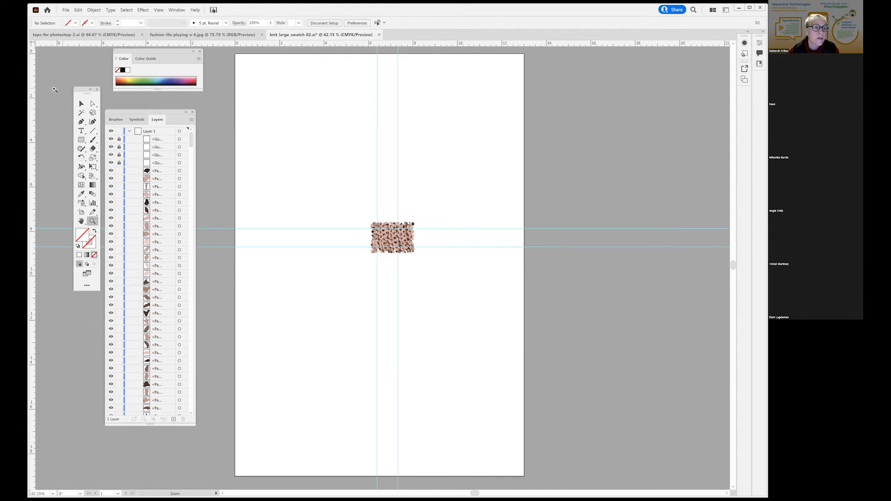
# - Select all the traced pieces of the trimmed knit swatch and group them into one object
pyautogui.click(81, 103)
pyautogui.moveTo(353, 199); pyautogui.dragTo(476, 277)
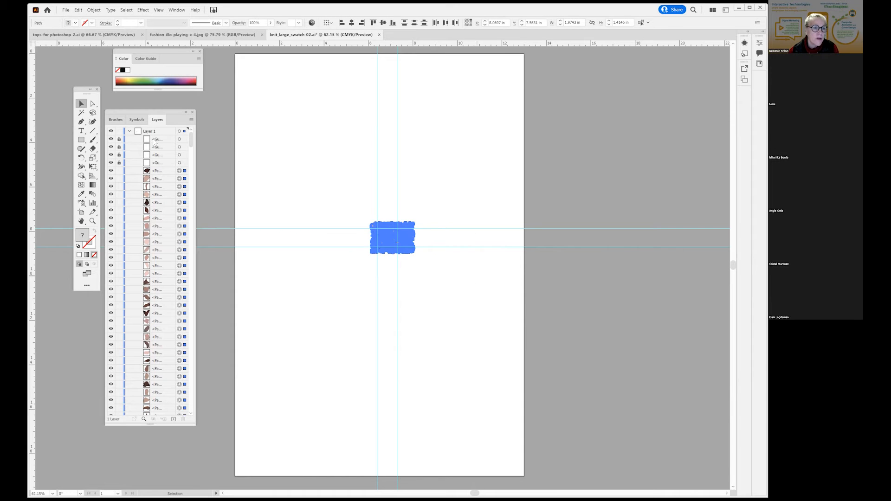
pyautogui.click(129, 131)
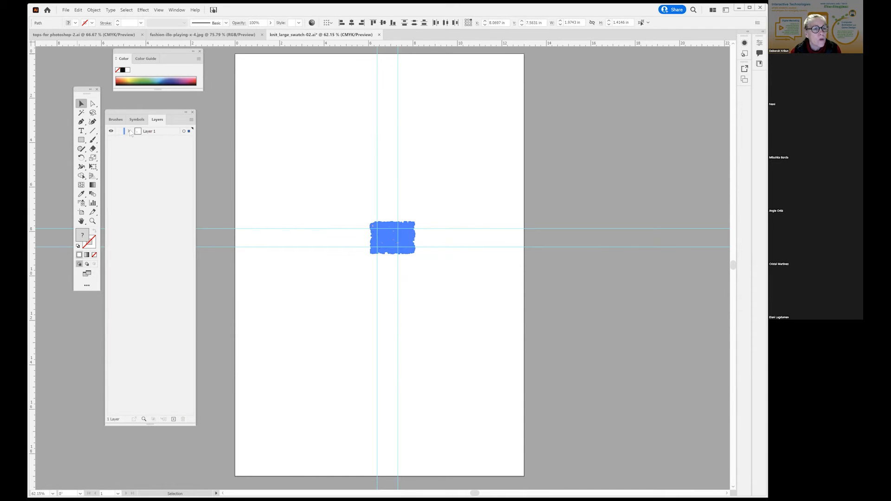
pyautogui.click(129, 132)
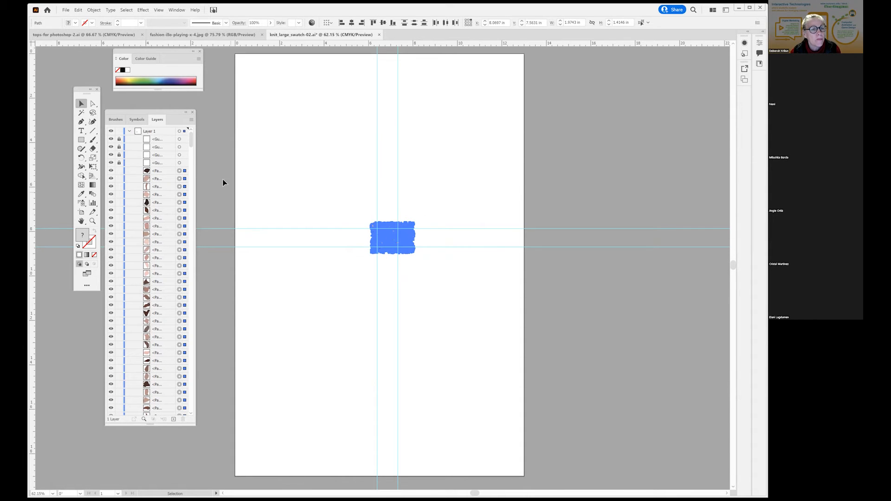
pyautogui.scroll(-10, 170, 336)
pyautogui.scroll(-10, 170, 336)
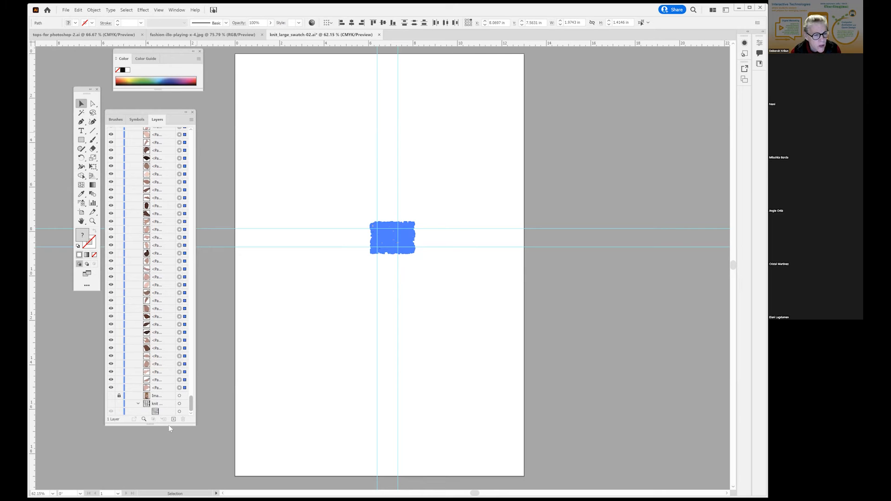
pyautogui.moveTo(168, 426); pyautogui.dragTo(217, 101)
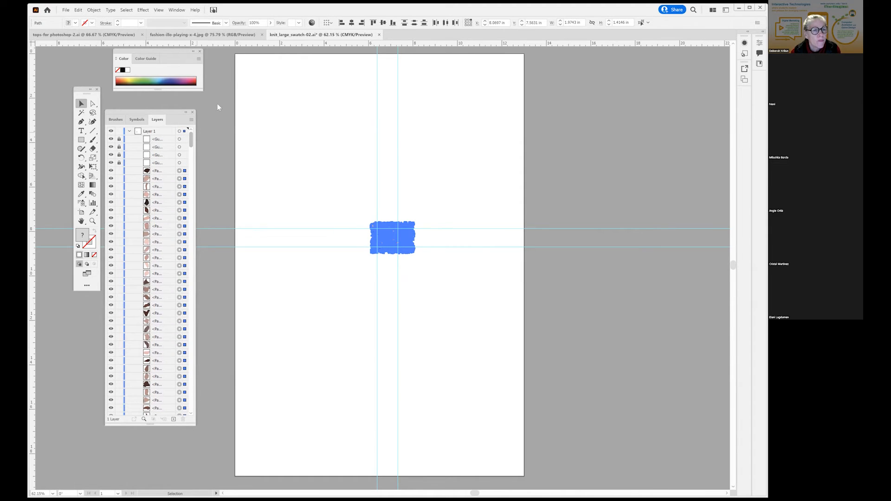
pyautogui.click(93, 10)
pyautogui.click(103, 44)
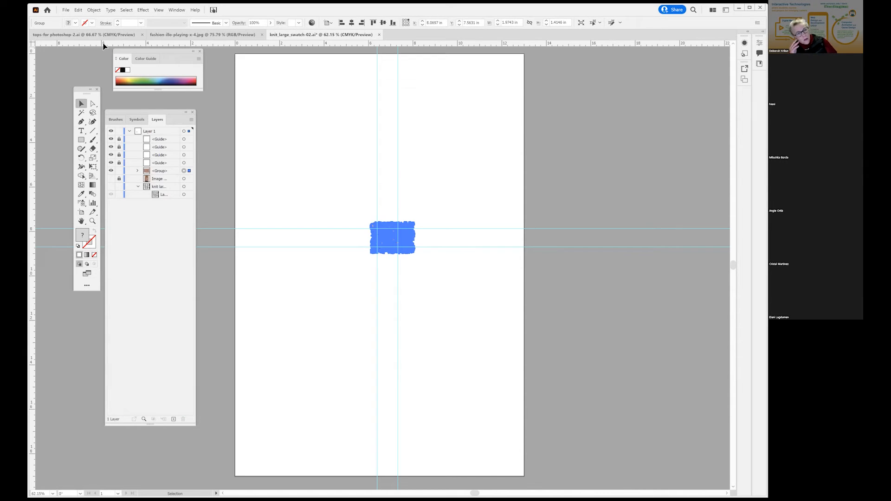
# - Rename the new knit swatch group as "vertical"
pyautogui.click(160, 171)
pyautogui.doubleClick(159, 171)
pyautogui.write('v')
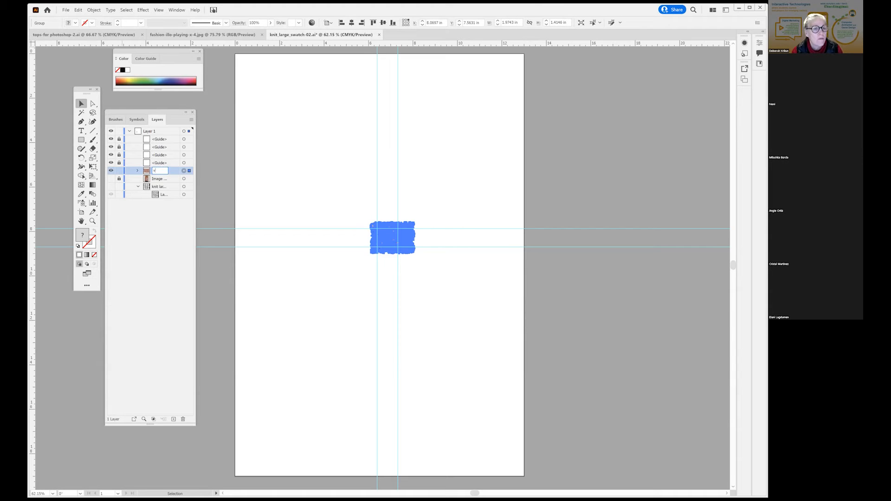
pyautogui.write('ertical')
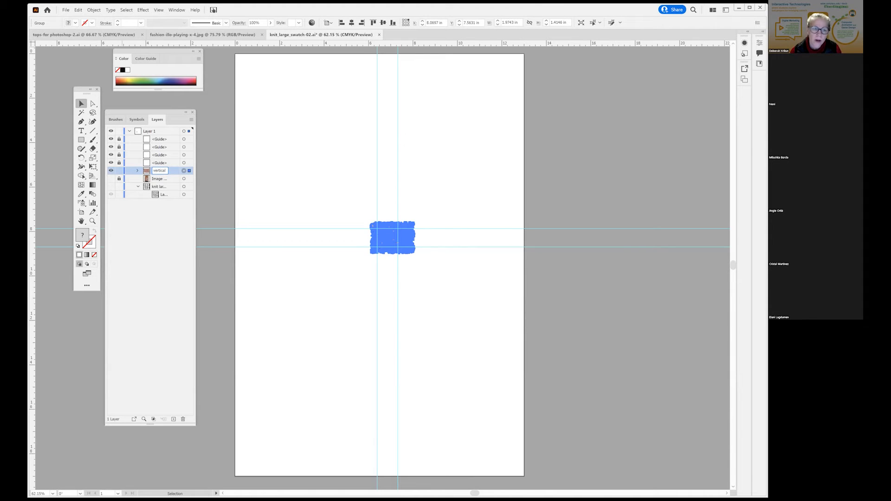
pyautogui.click(235, 179)
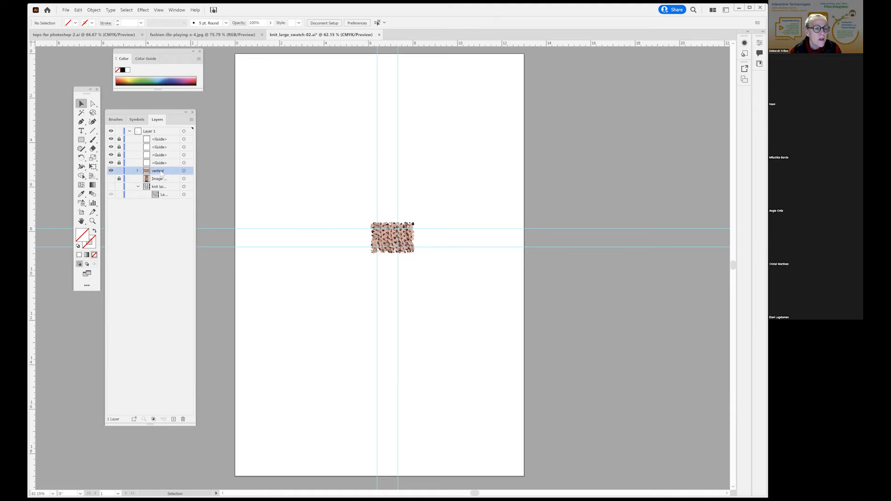
# - Duplicate the vertical group and rename the upper copy "horz"
pyautogui.click(191, 119)
pyautogui.click(204, 136)
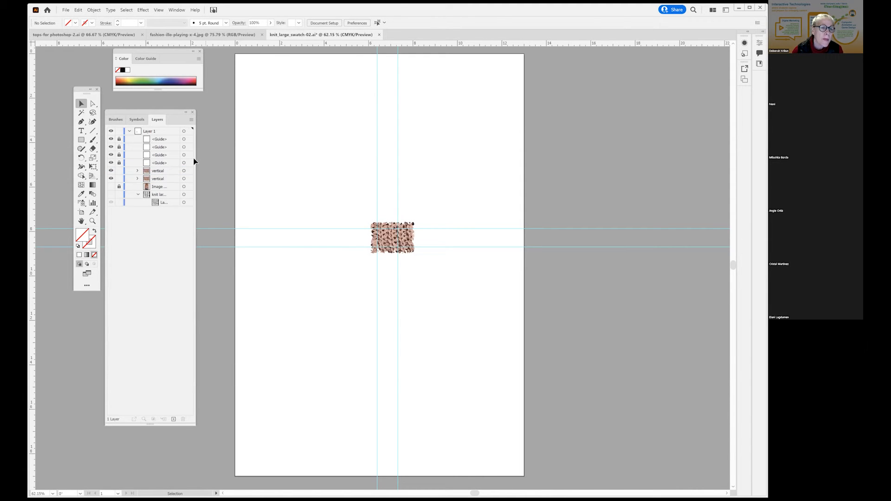
pyautogui.doubleClick(158, 171)
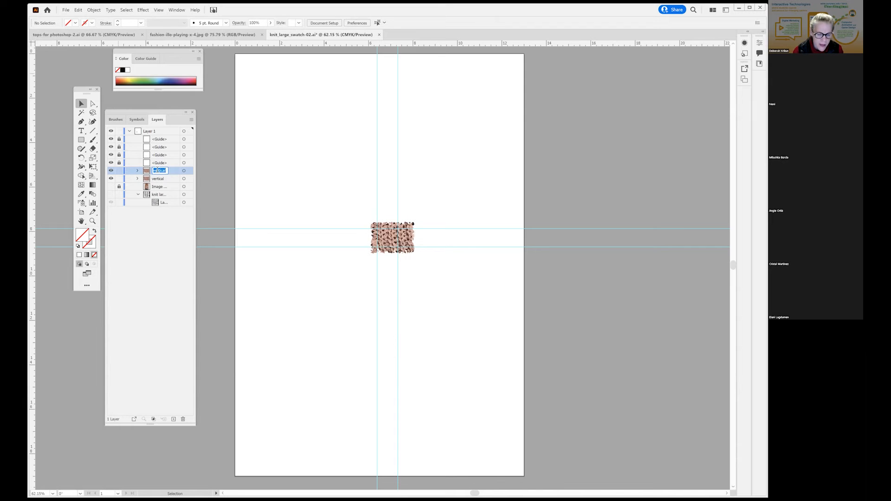
pyautogui.write('f')
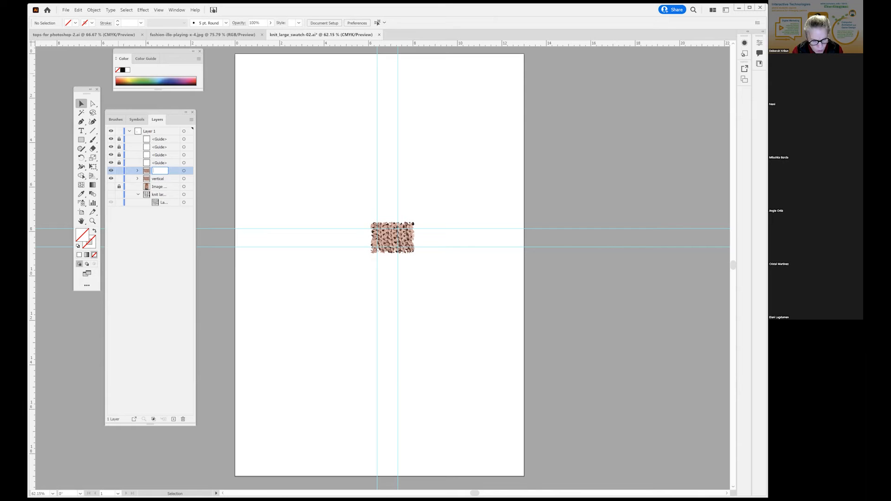
pyautogui.press('BackSpace')
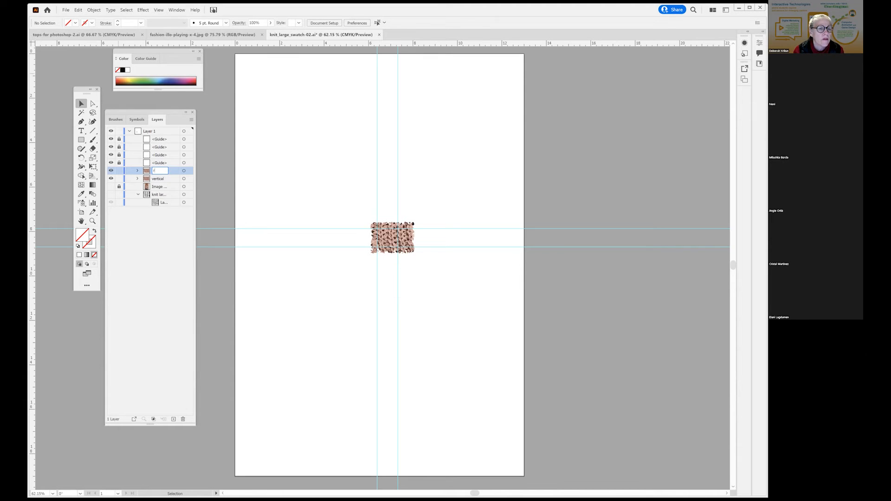
pyautogui.write('horz')
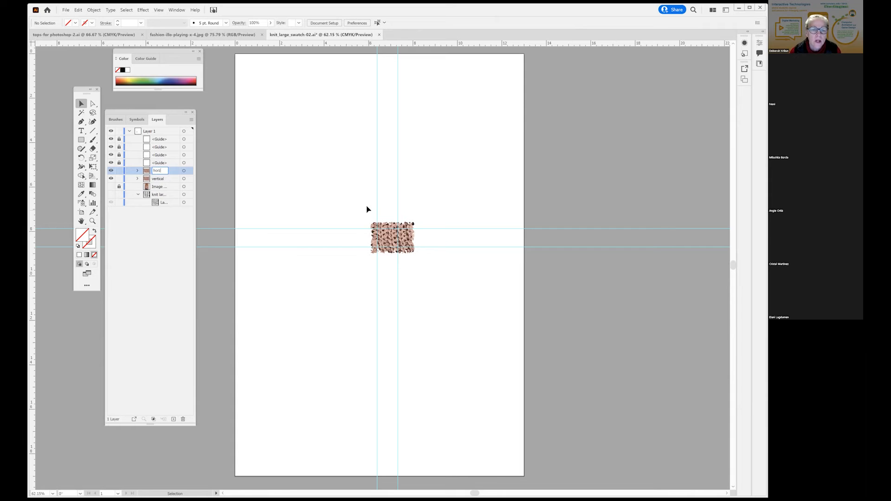
pyautogui.press('Return')
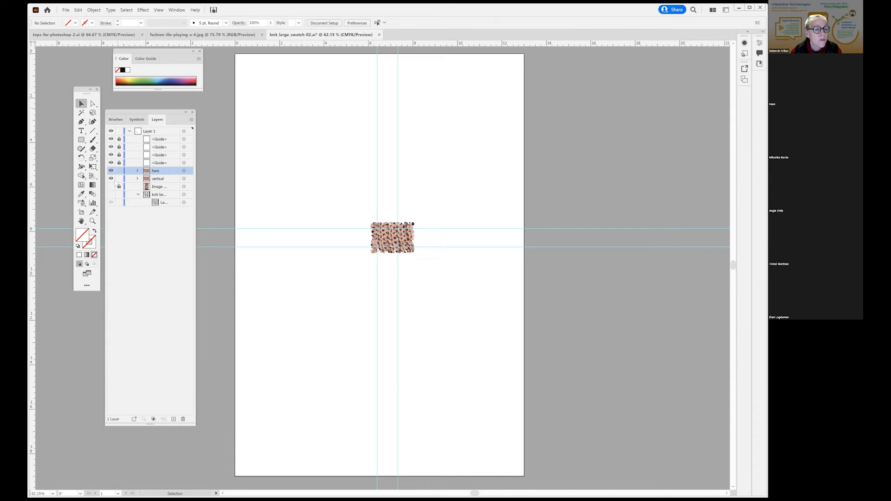
# - Try to rotate the horz swatch a quarter turn counterclockwise freehand with Free Transform
pyautogui.moveTo(357, 209); pyautogui.dragTo(437, 279)
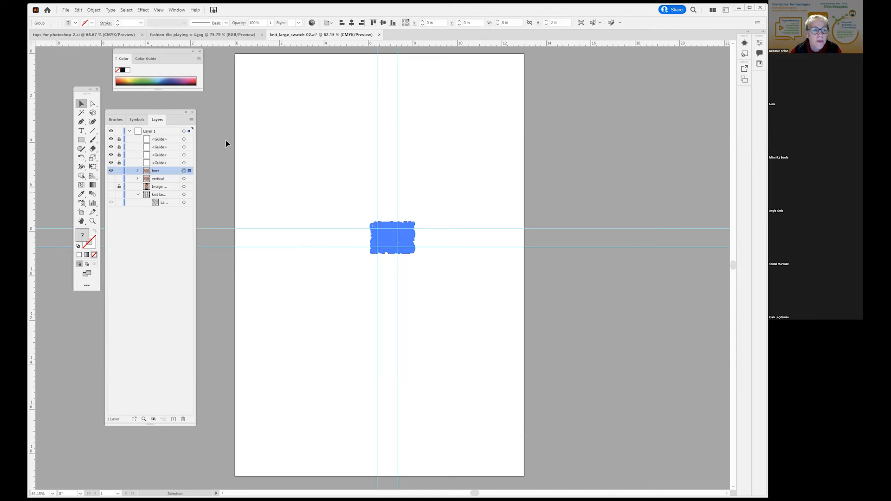
pyautogui.click(93, 167)
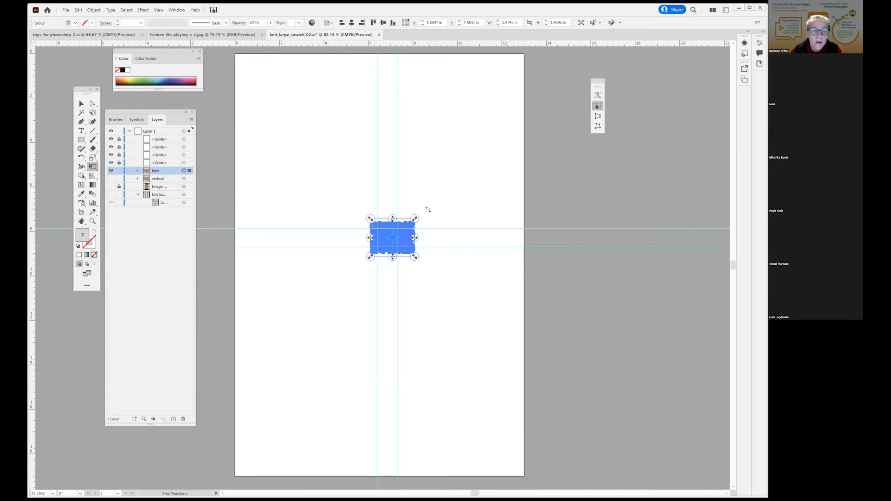
pyautogui.moveTo(428, 210); pyautogui.dragTo(352, 191)
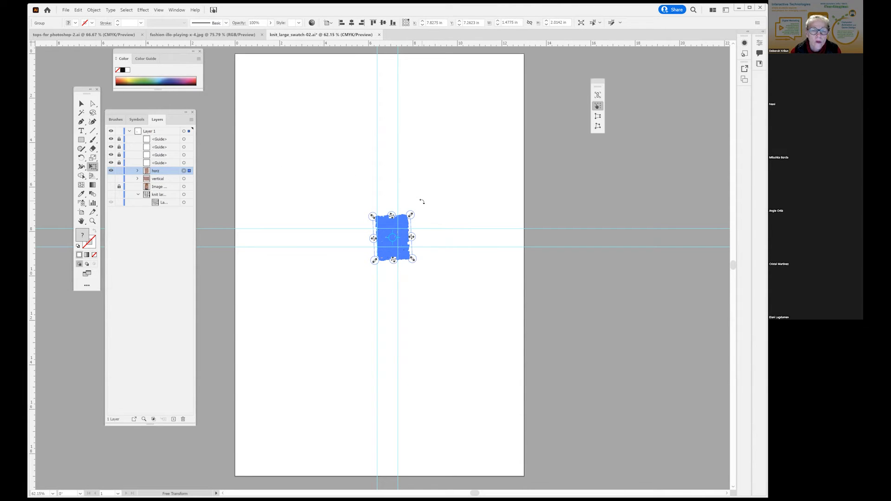
pyautogui.hotkey('ctrl', 'z')
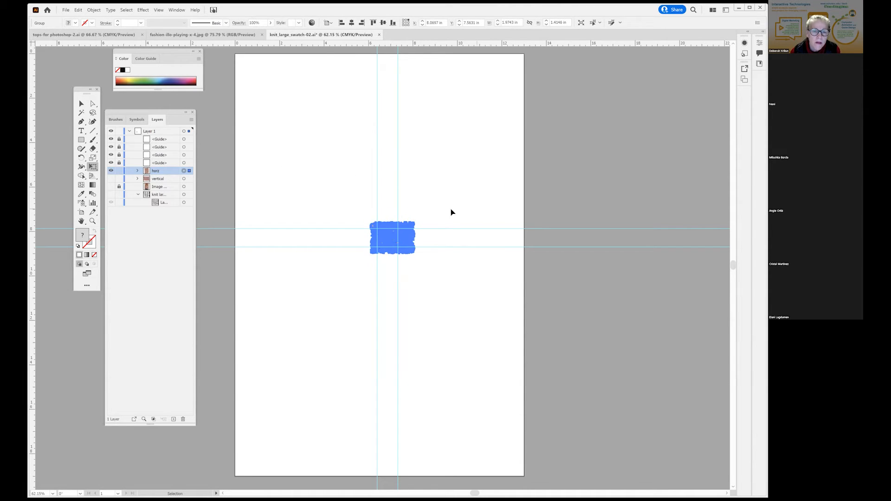
pyautogui.click(82, 106)
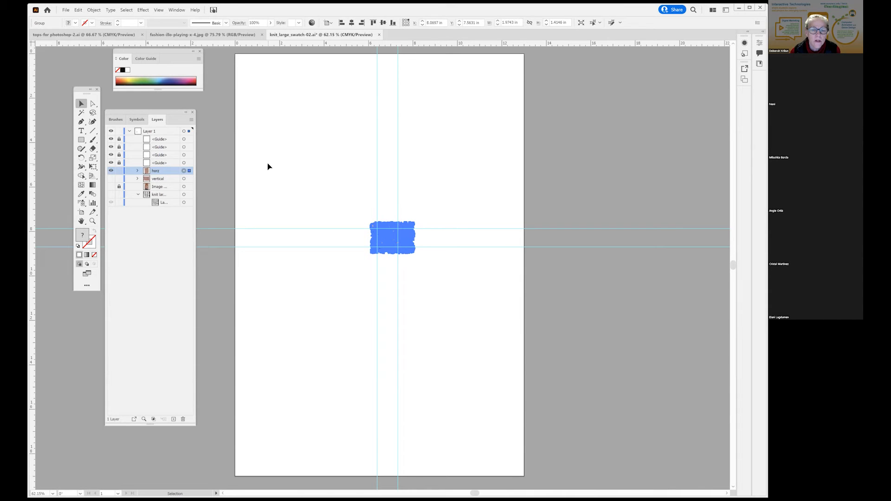
pyautogui.click(342, 185)
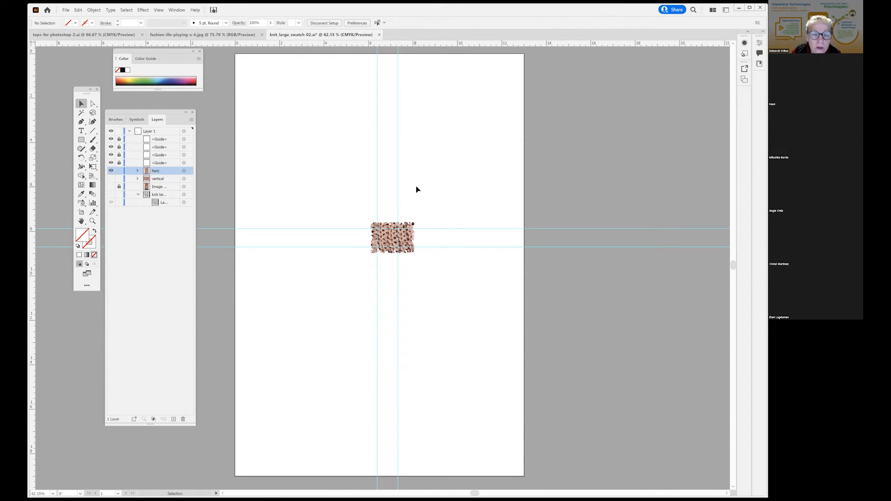
pyautogui.moveTo(348, 214); pyautogui.dragTo(471, 258)
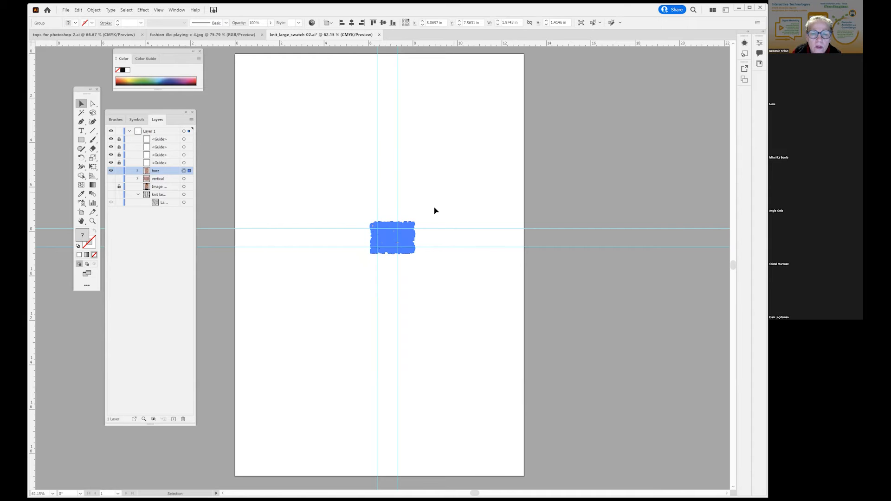
pyautogui.click(93, 167)
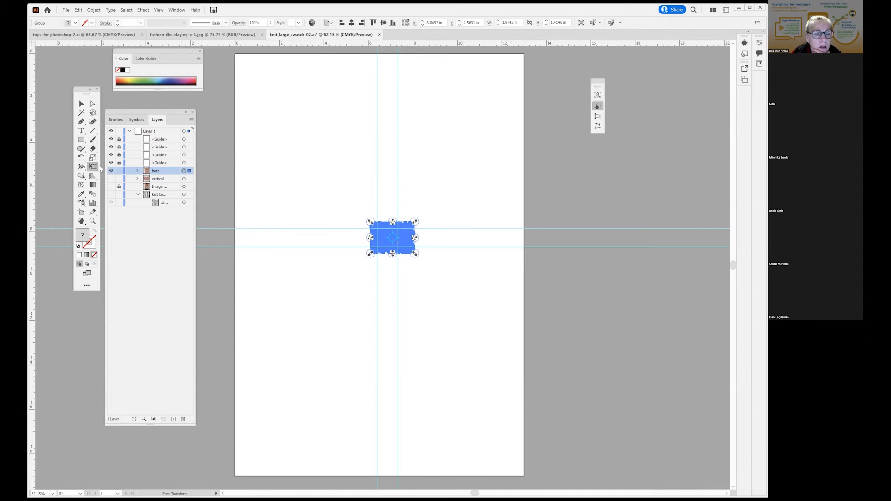
pyautogui.moveTo(421, 213); pyautogui.dragTo(356, 195)
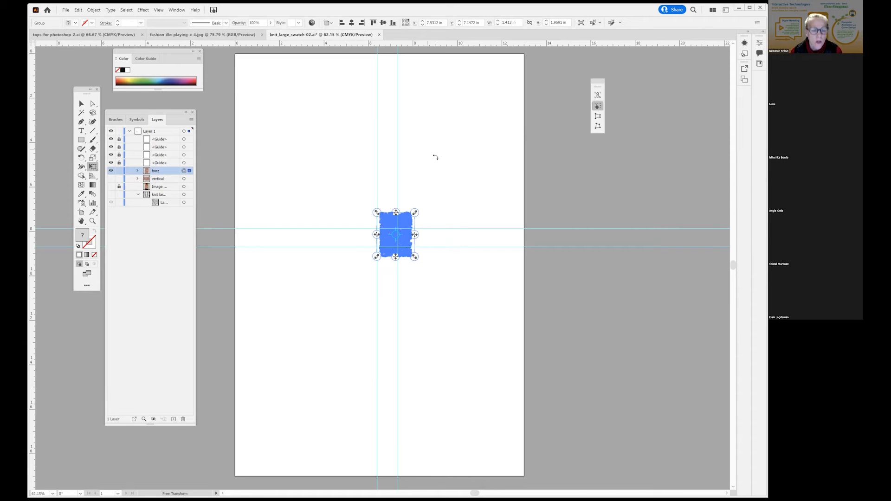
pyautogui.moveTo(436, 156); pyautogui.dragTo(488, 183)
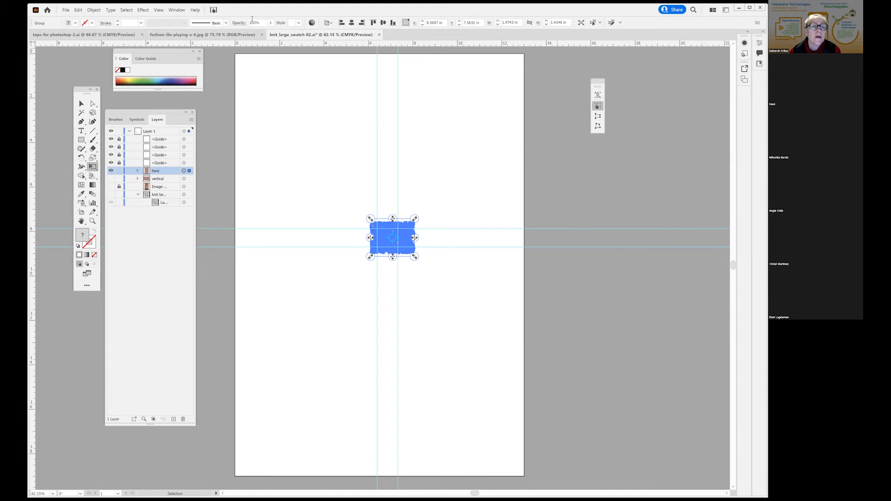
# - Show the Info readout, rotate the horz swatch about 90° counterclockwise with Free Transform, and deselect it
pyautogui.click(177, 10)
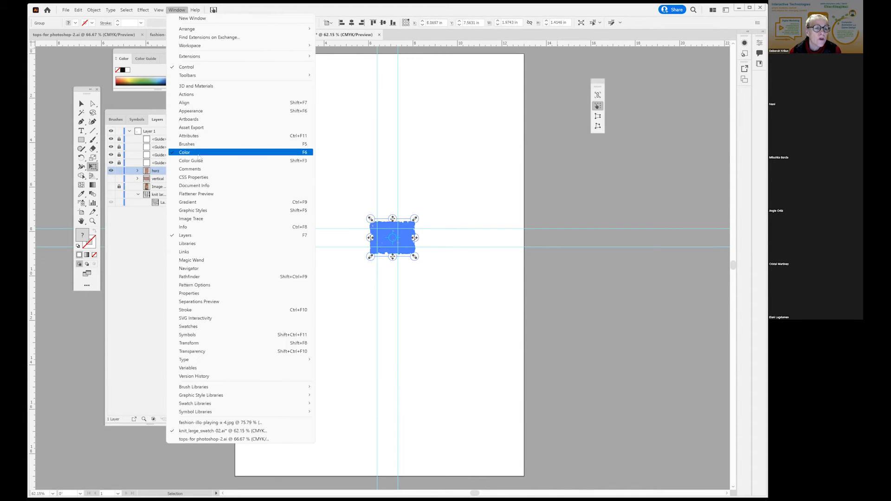
pyautogui.click(205, 227)
pyautogui.moveTo(80, 99); pyautogui.dragTo(435, 102)
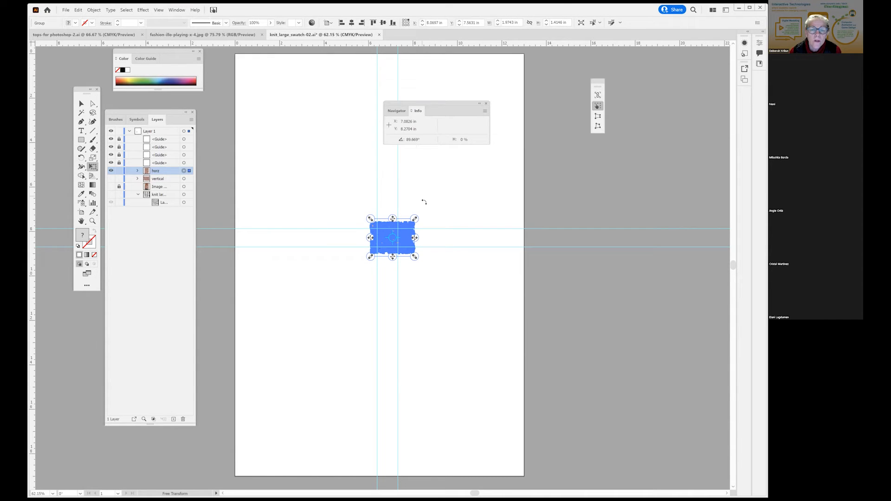
pyautogui.moveTo(423, 211); pyautogui.dragTo(352, 192)
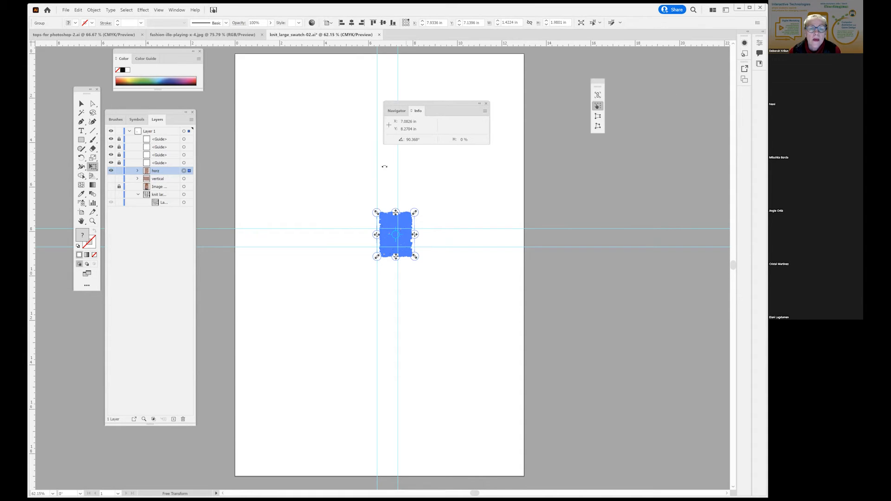
pyautogui.click(82, 104)
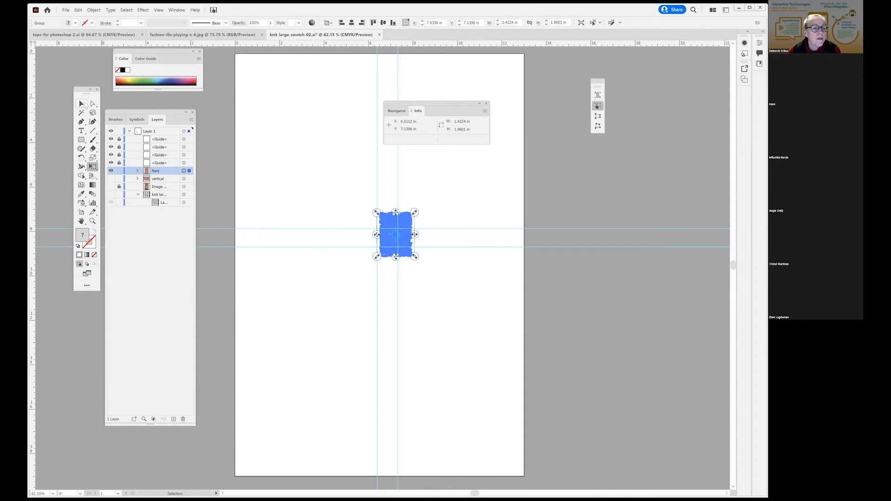
pyautogui.click(239, 138)
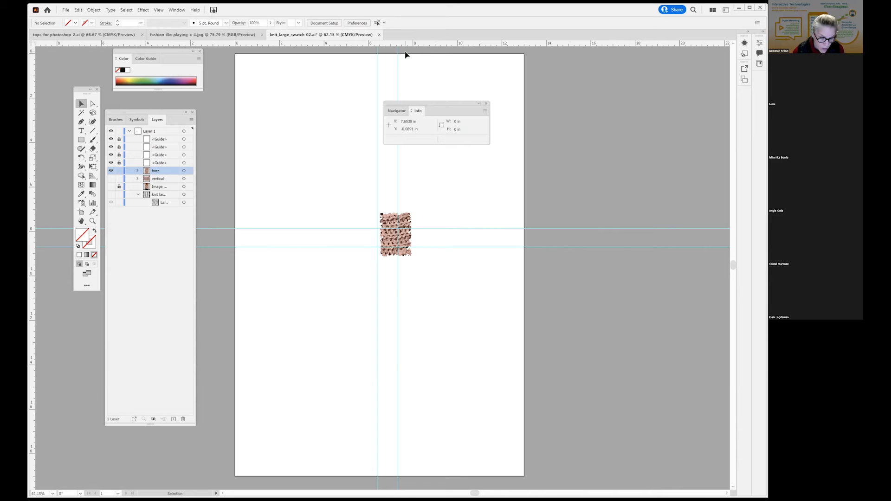
# - Show the document's Swatches next to the horz knit artwork
pyautogui.press('z')
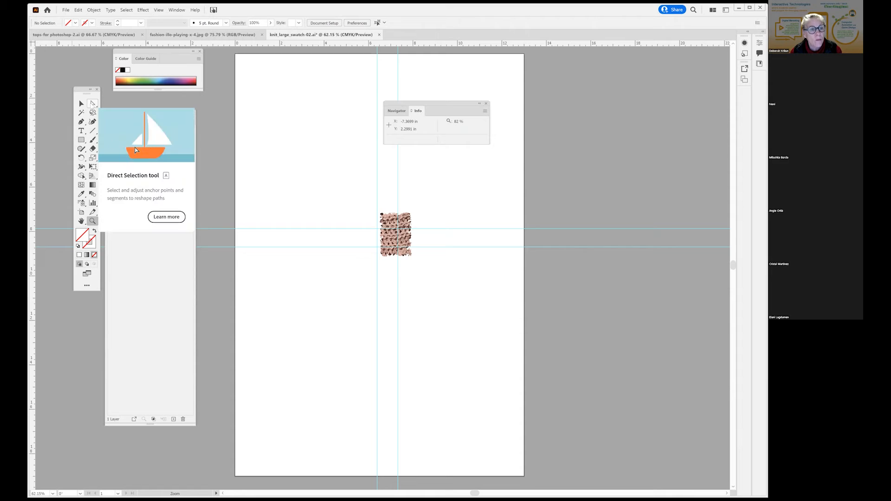
pyautogui.click(243, 153)
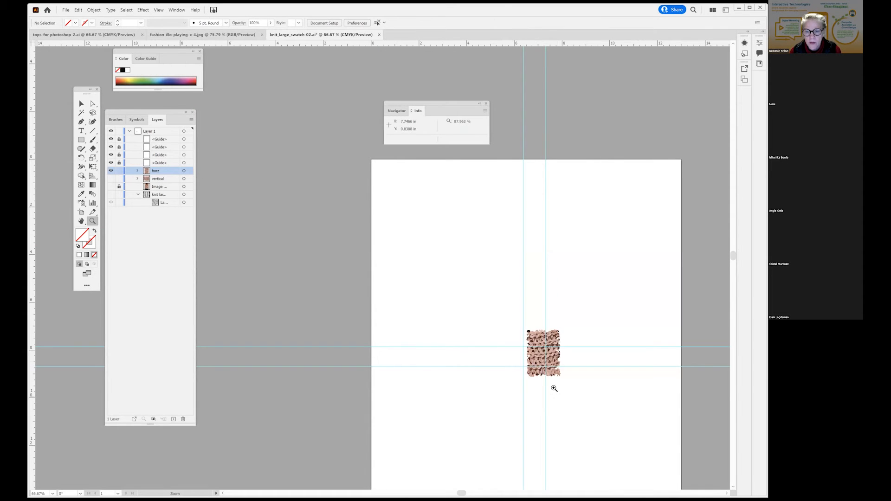
pyautogui.click(544, 355)
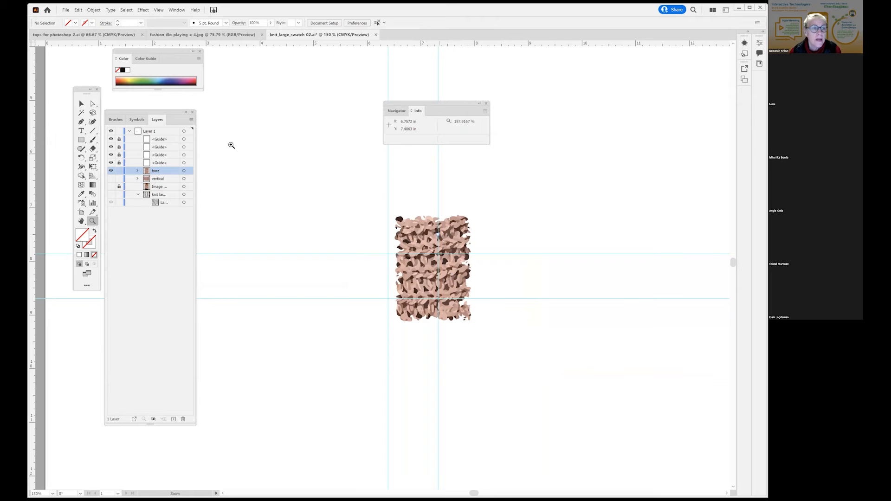
pyautogui.click(178, 10)
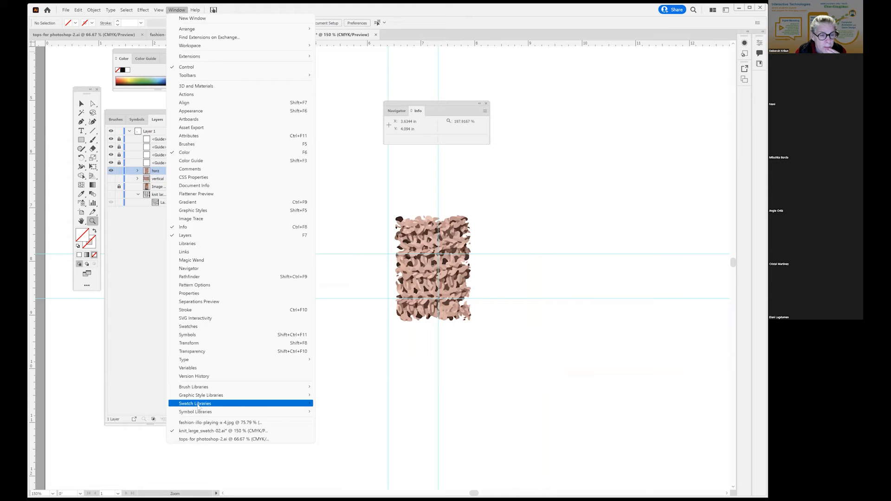
pyautogui.moveTo(198, 407)
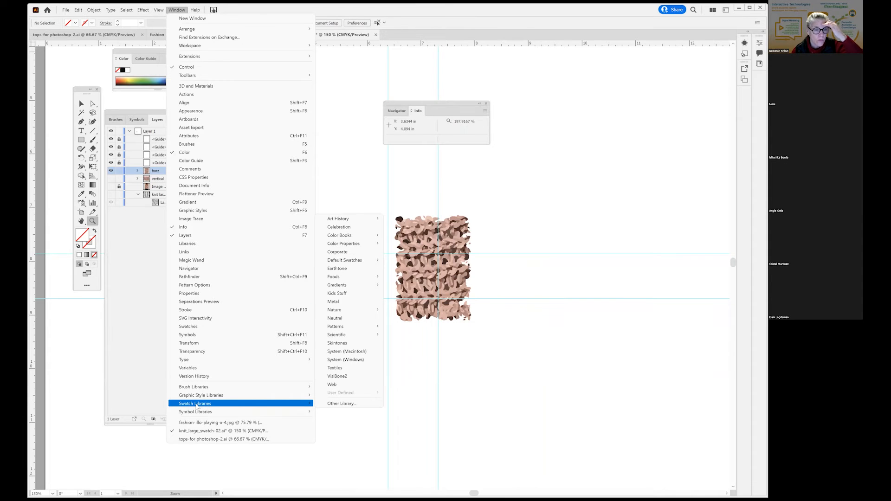
pyautogui.click(190, 327)
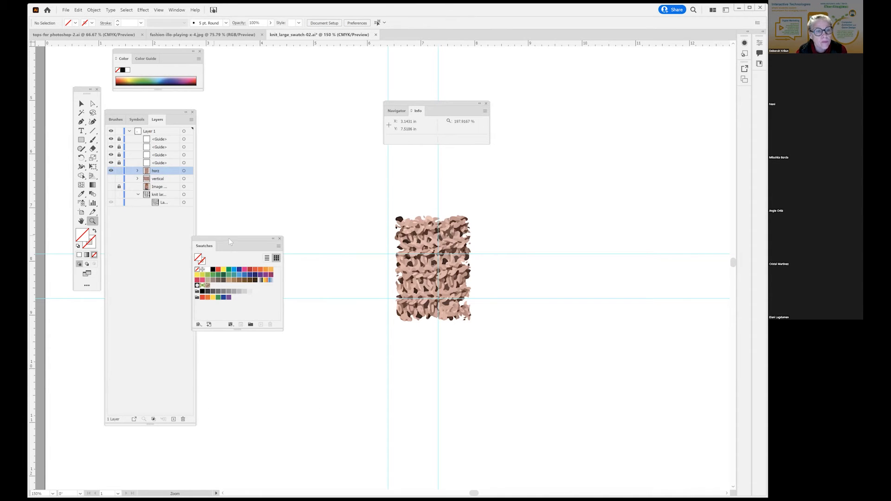
pyautogui.moveTo(286, 124); pyautogui.dragTo(286, 124)
# - Add the horz knit artwork to the document's swatches as a pattern and deselect it
pyautogui.press('v')
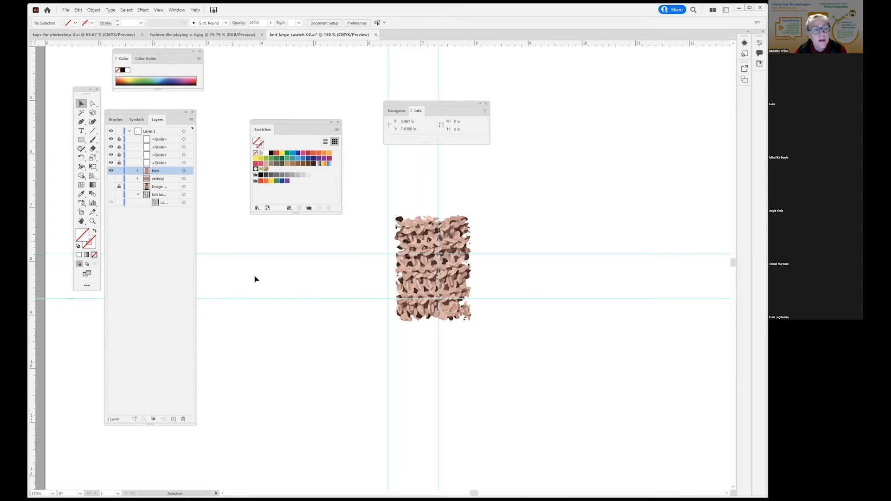
pyautogui.click(431, 269)
pyautogui.moveTo(400, 268); pyautogui.dragTo(320, 196)
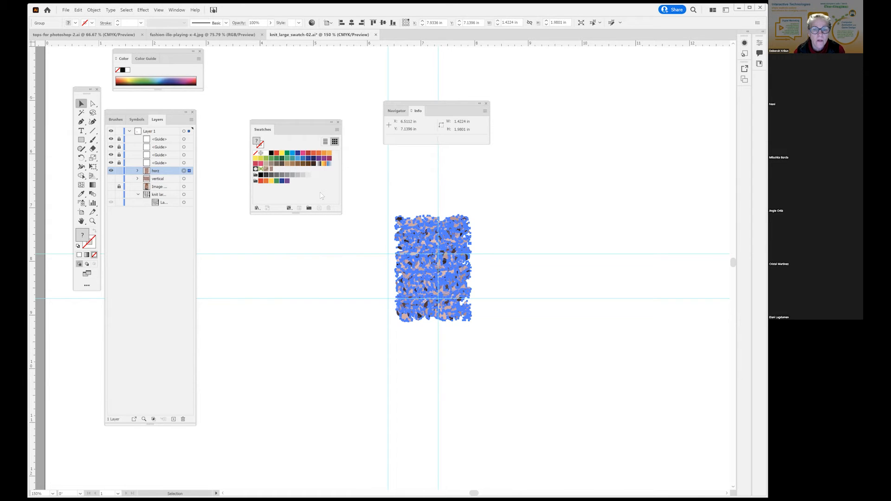
pyautogui.click(343, 230)
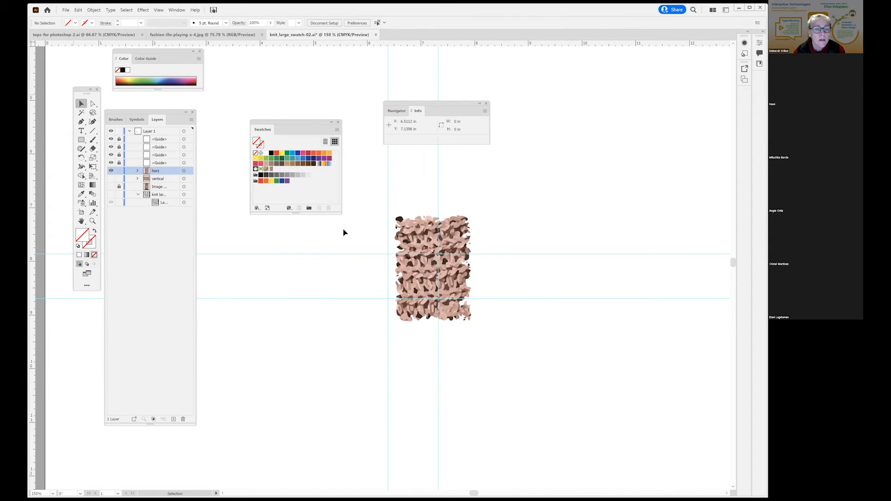
# - Hide the horz group, show the vertical group, and add the vertical artwork to the swatches as a pattern
pyautogui.click(111, 171)
pyautogui.click(111, 178)
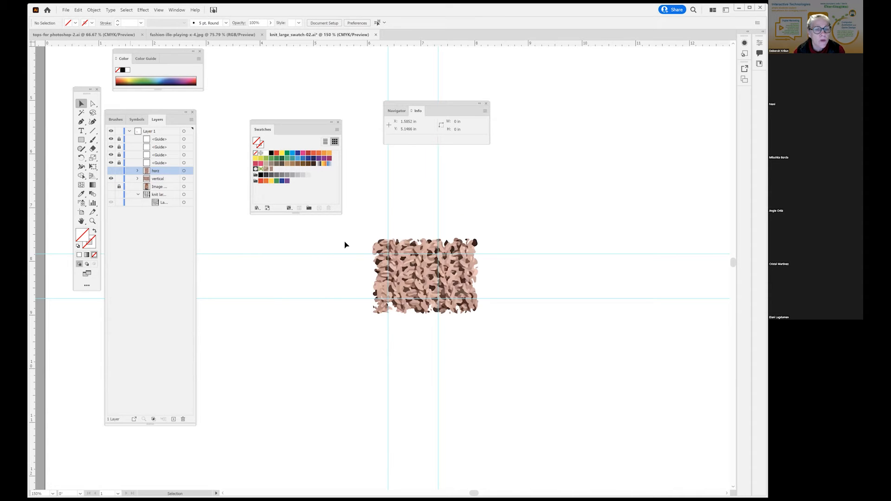
pyautogui.hotkey('ctrl', 'a')
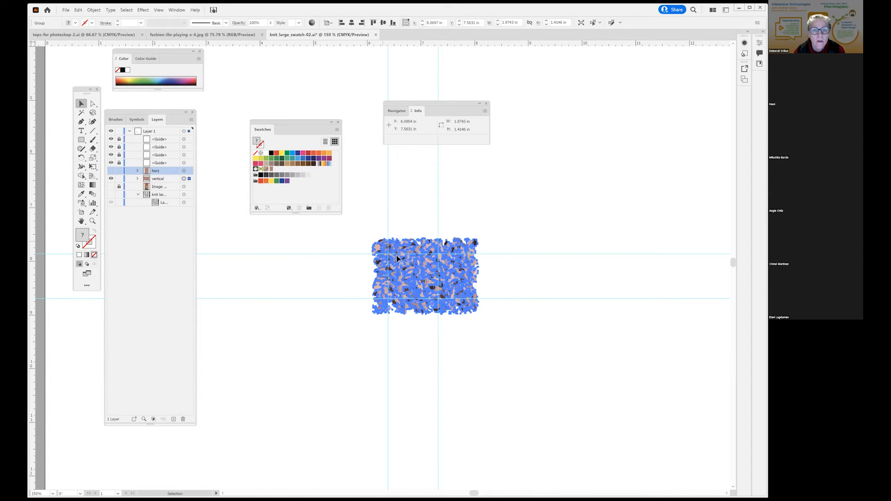
pyautogui.moveTo(410, 274); pyautogui.dragTo(329, 190)
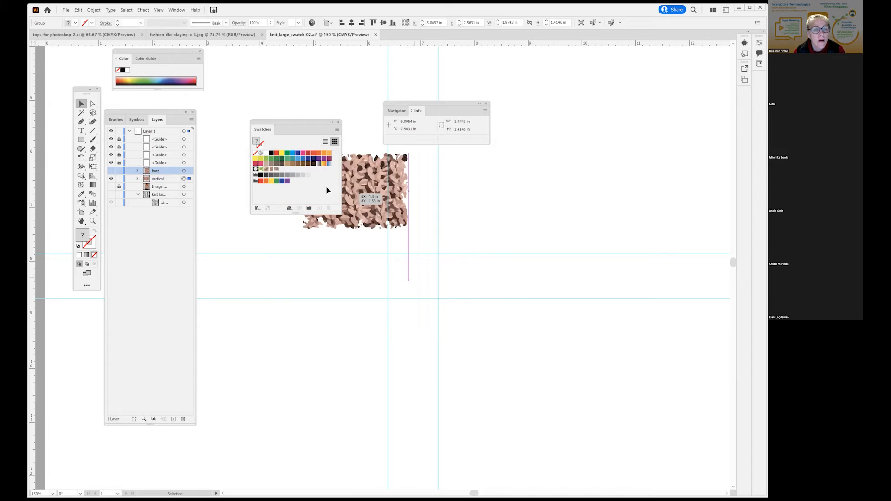
# - Apply the vertical knit pattern swatch to the selected artwork, preview its tiling in pattern editing mode, and exit
pyautogui.click(276, 171)
pyautogui.doubleClick(275, 171)
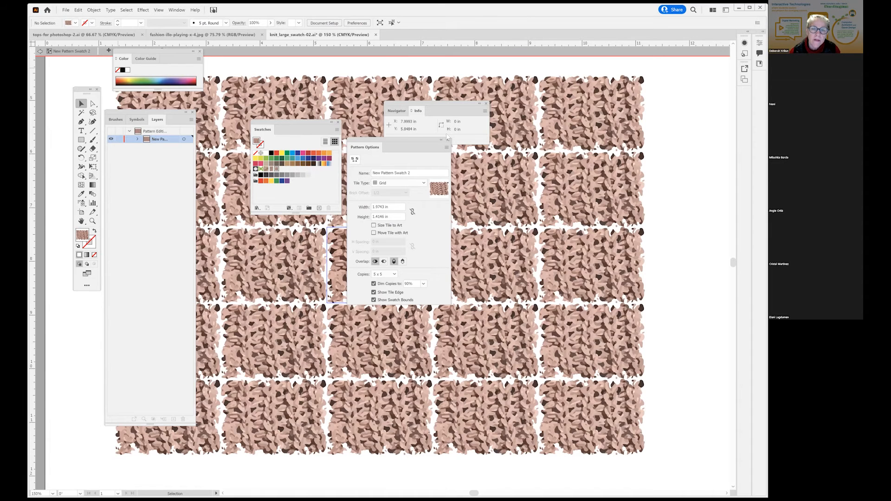
pyautogui.click(448, 140)
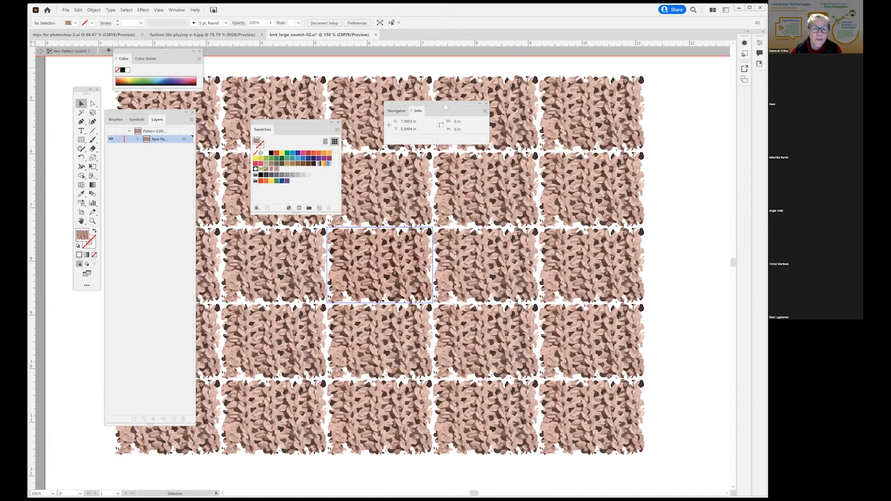
pyautogui.click(40, 52)
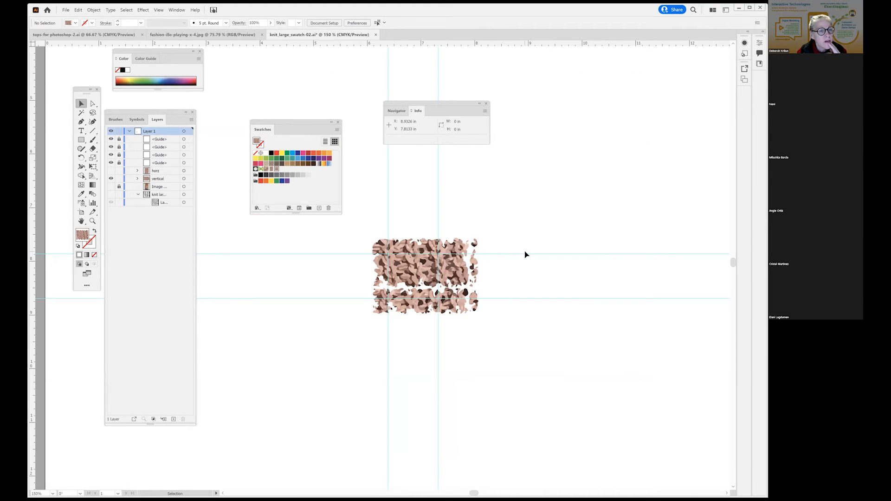
# - Hide the vertical group and show the horz group in its place
pyautogui.click(439, 275)
pyautogui.click(323, 239)
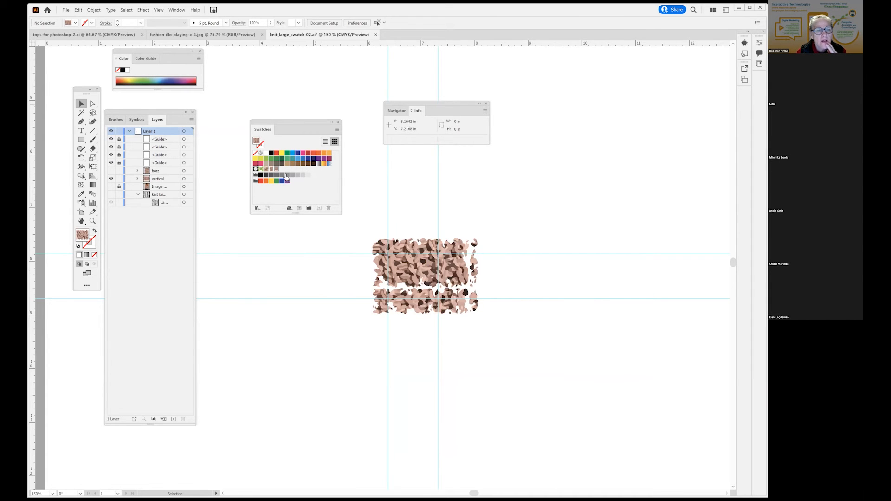
pyautogui.click(111, 178)
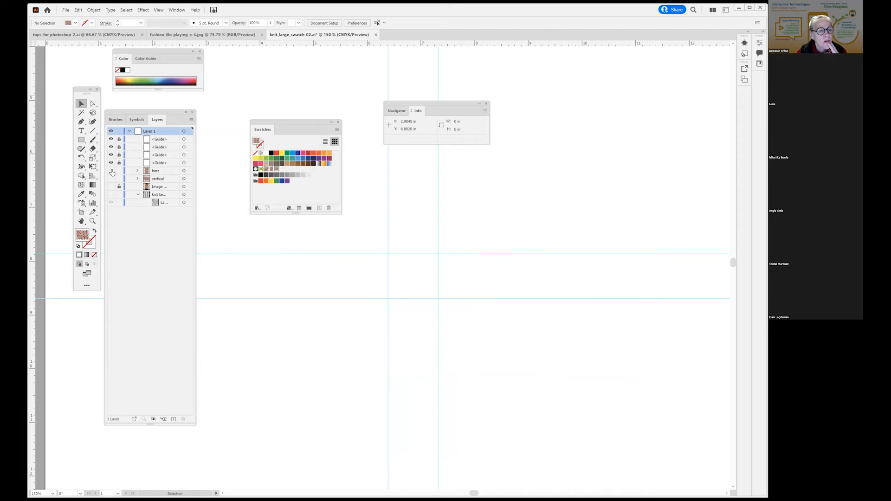
pyautogui.click(111, 171)
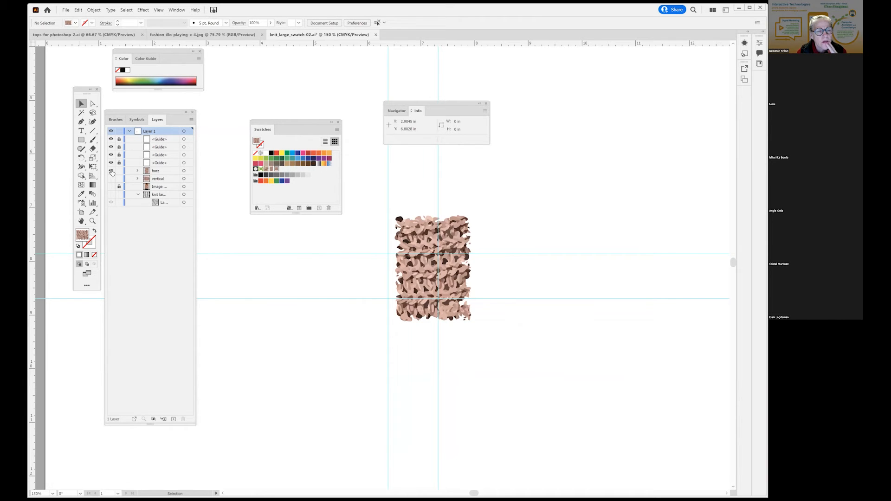
pyautogui.click(277, 169)
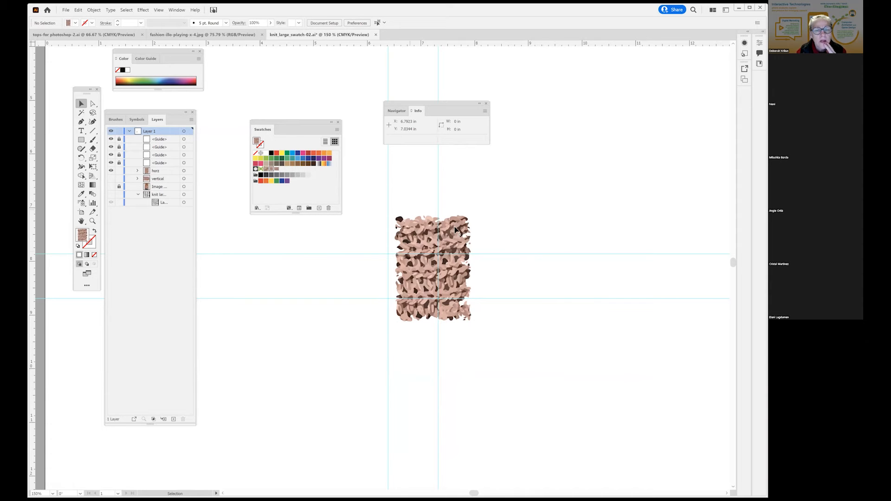
pyautogui.click(426, 251)
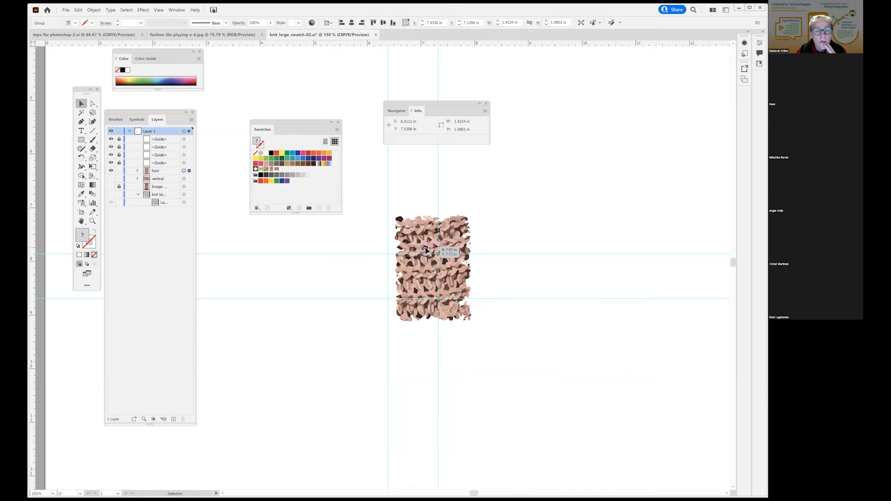
pyautogui.doubleClick(426, 251)
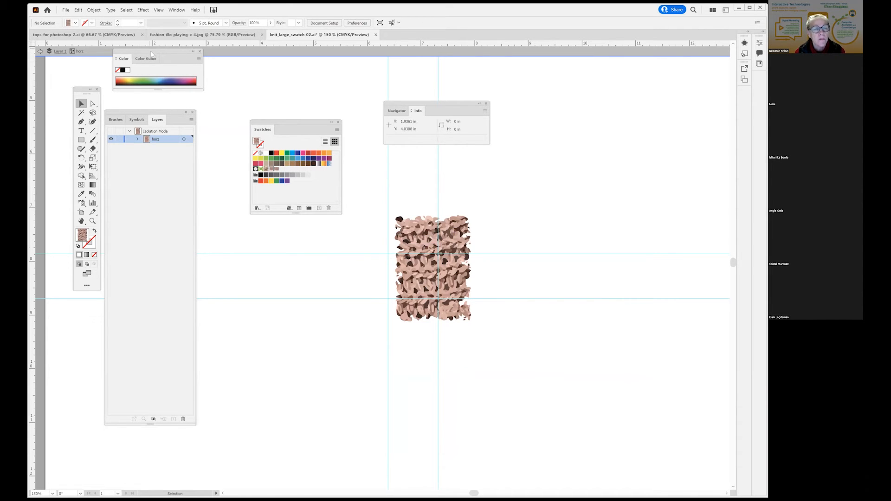
pyautogui.moveTo(150, 52); pyautogui.dragTo(574, 102)
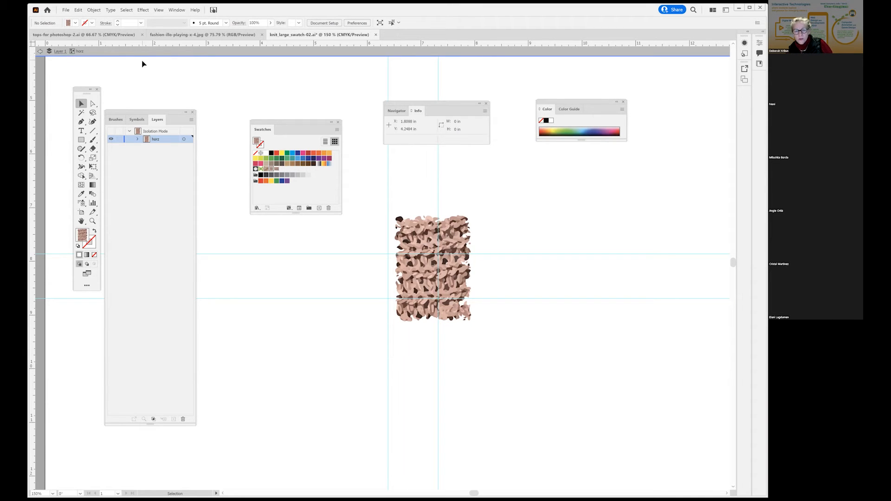
pyautogui.click(42, 51)
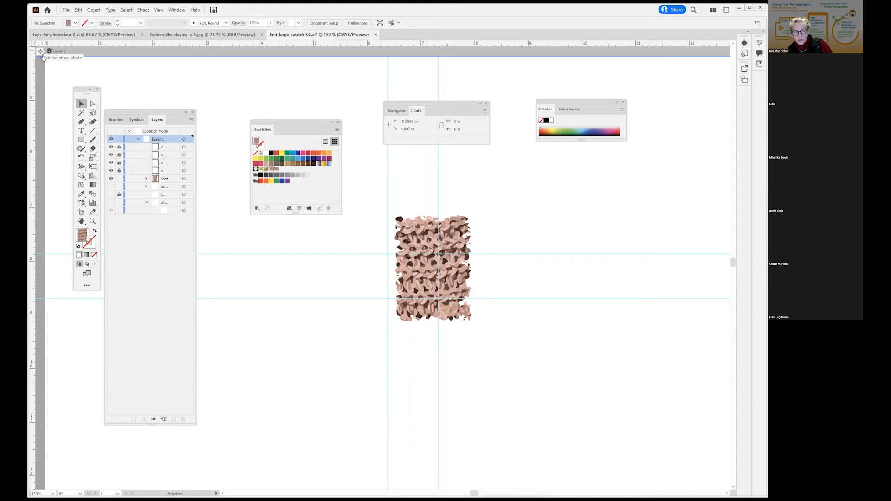
pyautogui.click(40, 52)
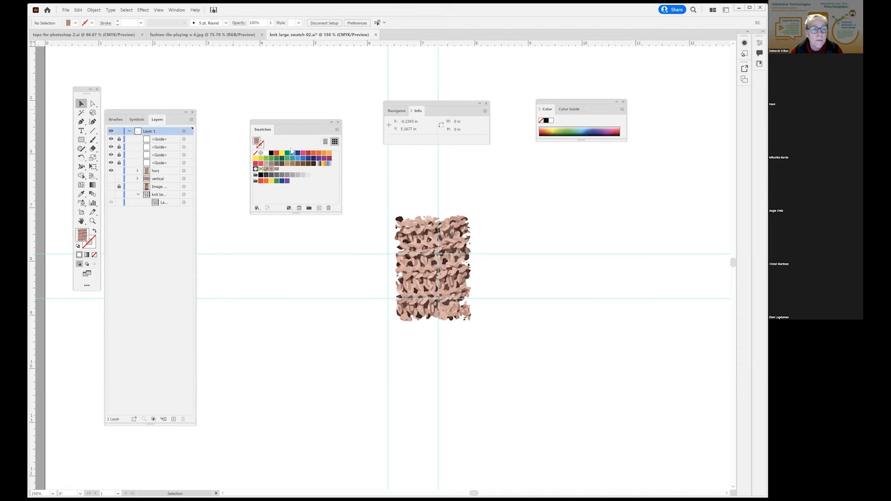
# - Open the horizontal knit pattern for editing and clear Swatches, Info, Color, Layers and Pattern Options away from the tiles
pyautogui.doubleClick(271, 170)
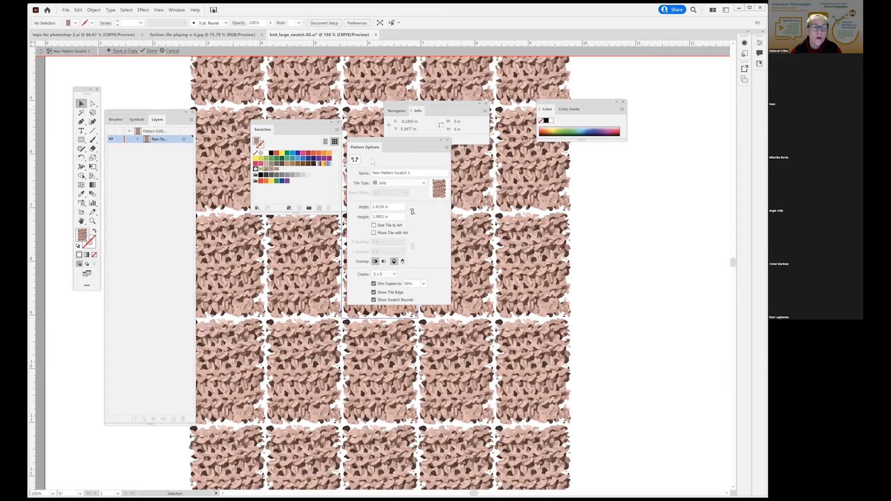
pyautogui.click(338, 122)
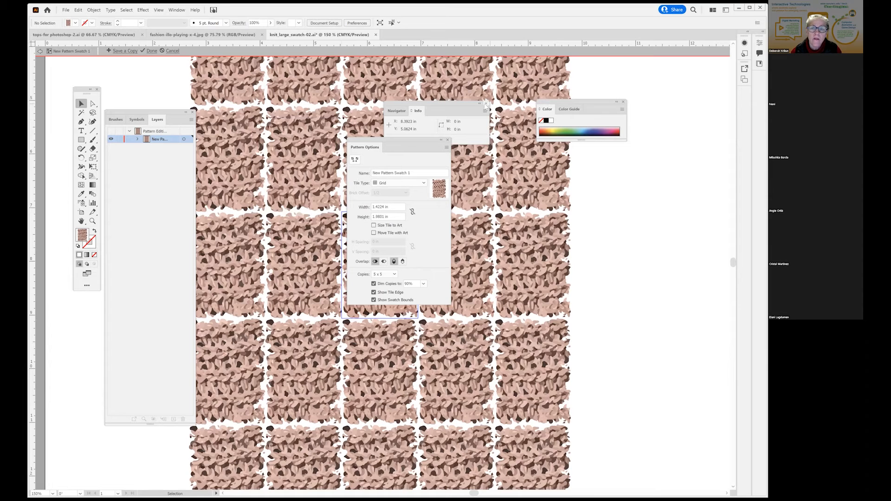
pyautogui.click(486, 103)
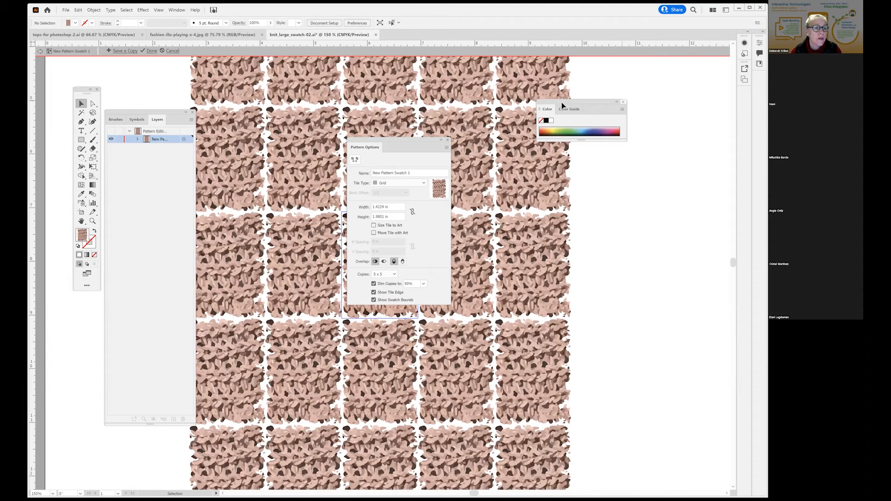
pyautogui.click(623, 102)
pyautogui.click(192, 112)
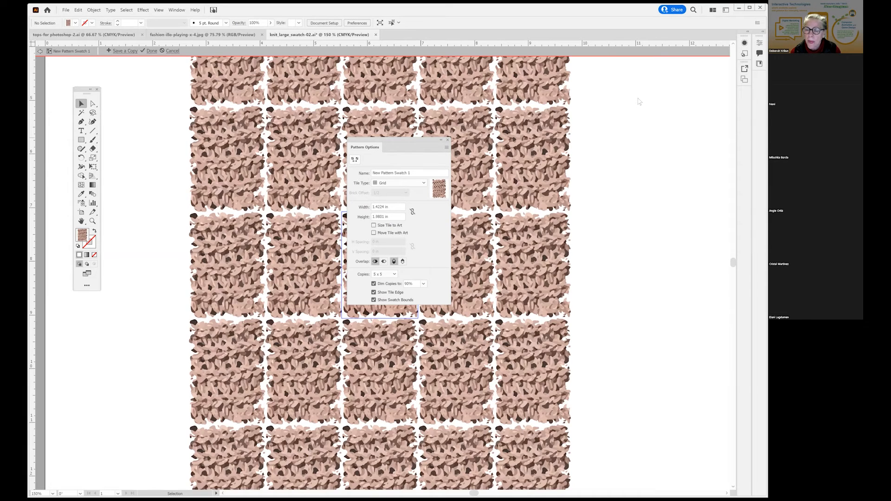
pyautogui.moveTo(400, 139); pyautogui.dragTo(632, 97)
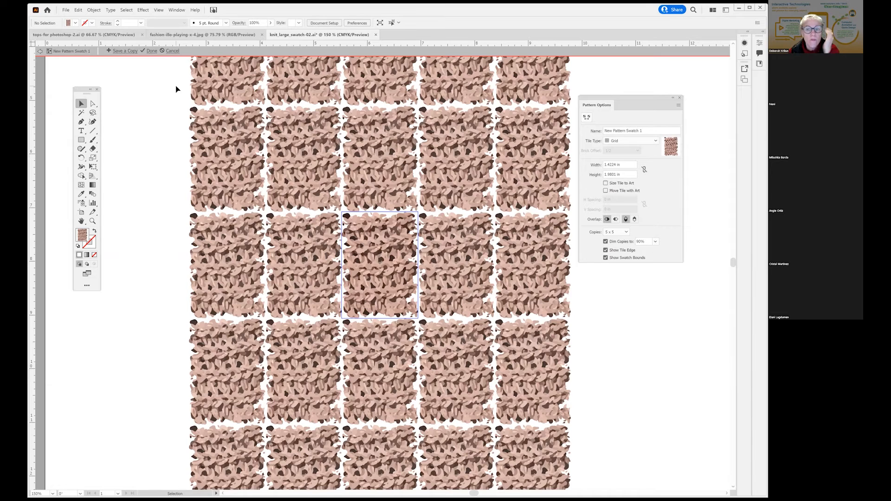
# - Set the horizontal pattern's tile type to Brick by Row, trying a brick offset of 1/3 and settling on 1/4
pyautogui.click(654, 141)
pyautogui.click(630, 153)
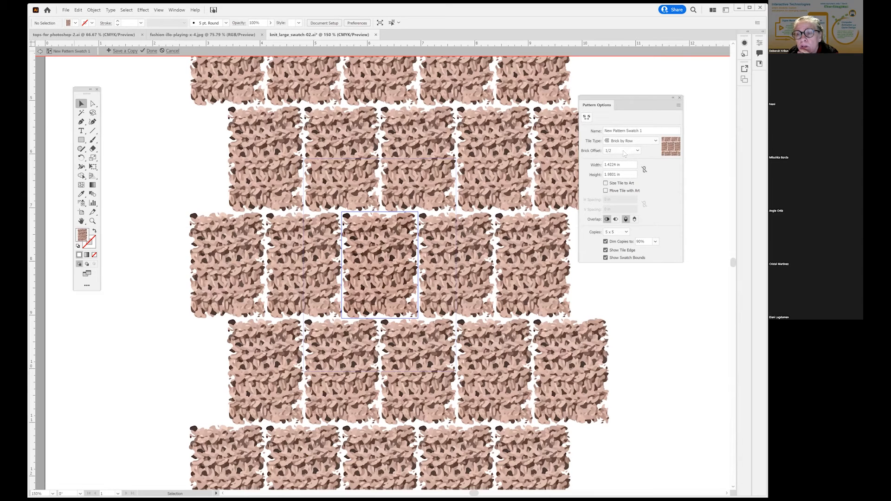
pyautogui.click(624, 152)
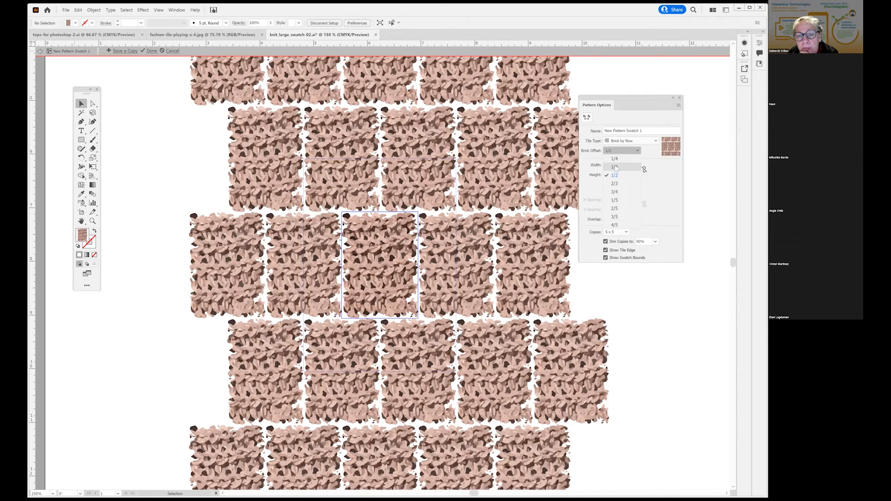
pyautogui.click(615, 167)
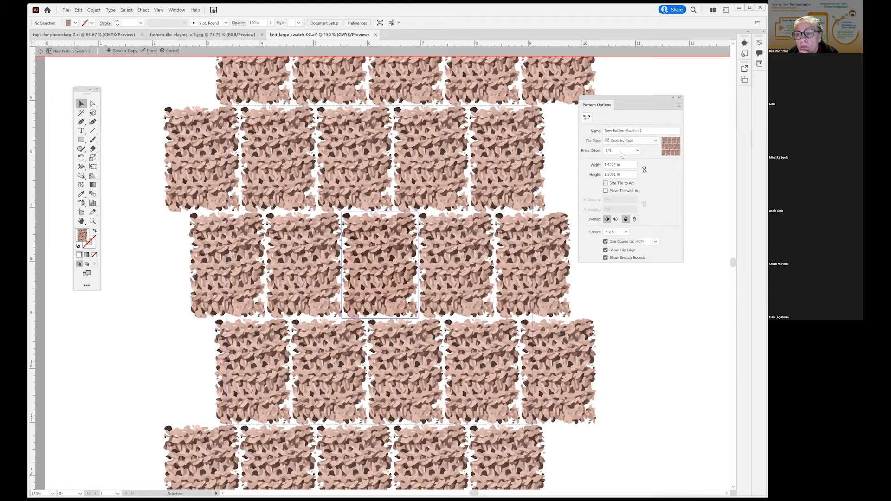
pyautogui.click(620, 153)
pyautogui.click(615, 160)
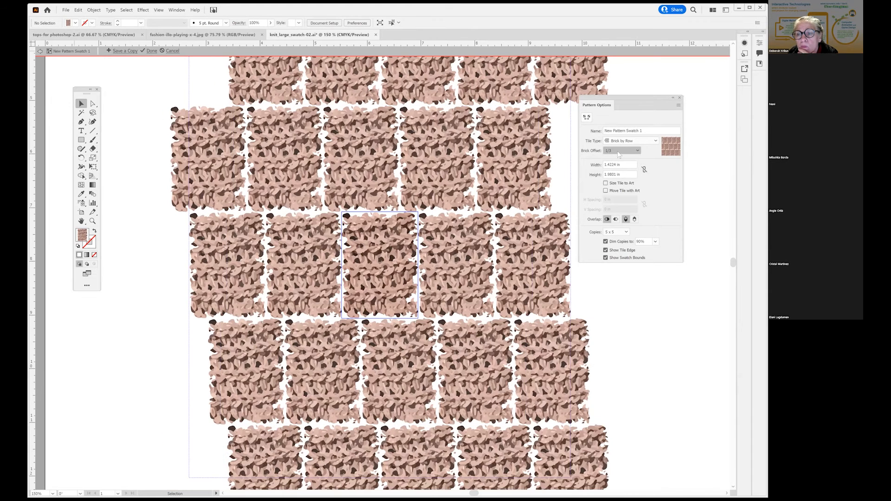
pyautogui.click(619, 152)
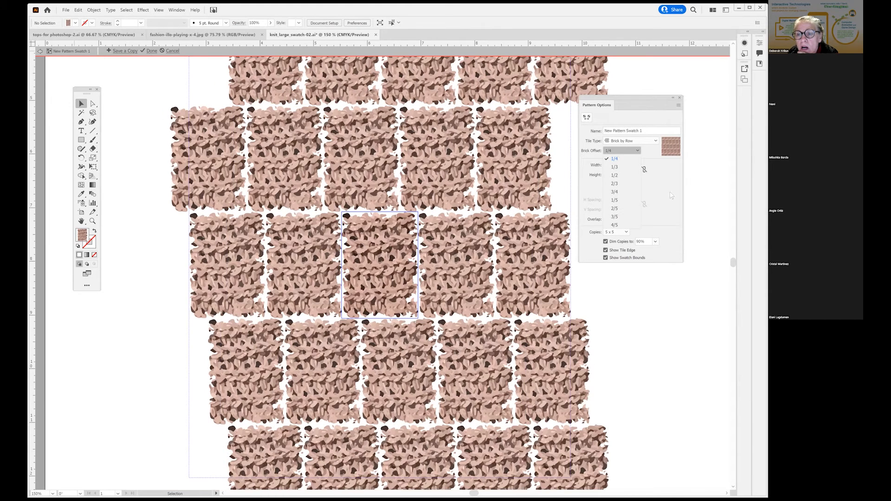
pyautogui.click(630, 173)
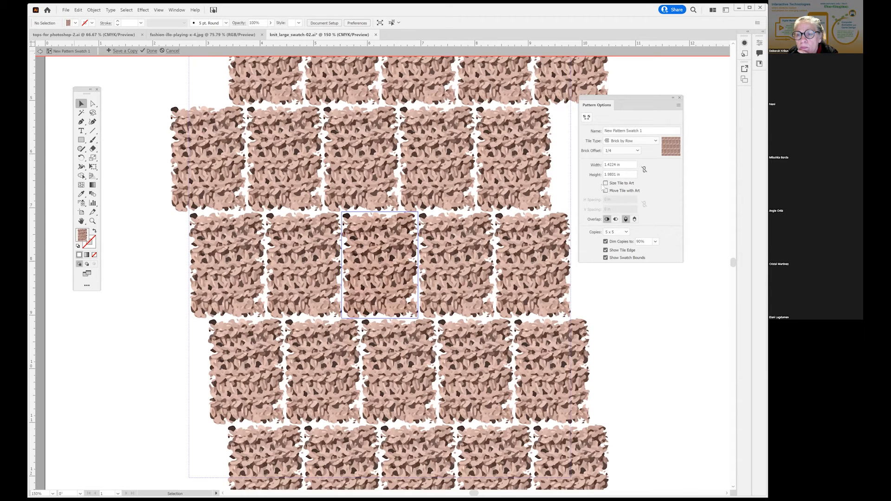
# - Try the Brick by Column, Hex by Column and Hex by Row tile types on the horizontal knit pattern
pyautogui.click(631, 141)
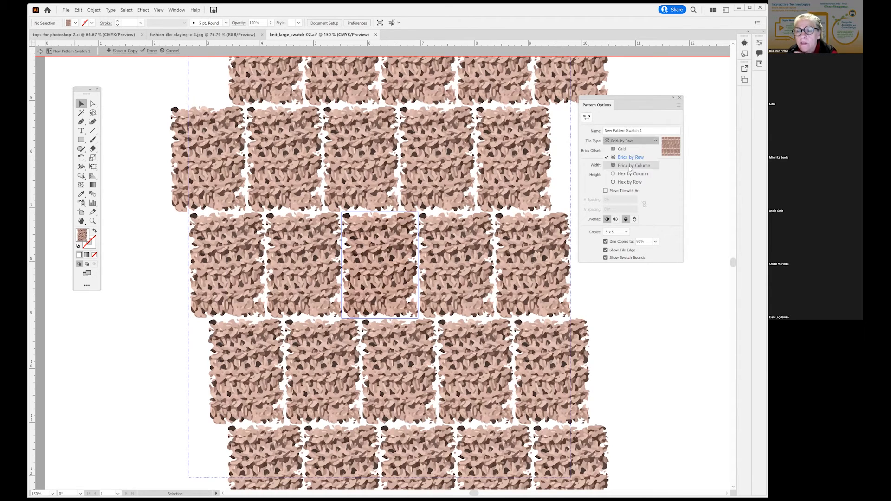
pyautogui.click(630, 164)
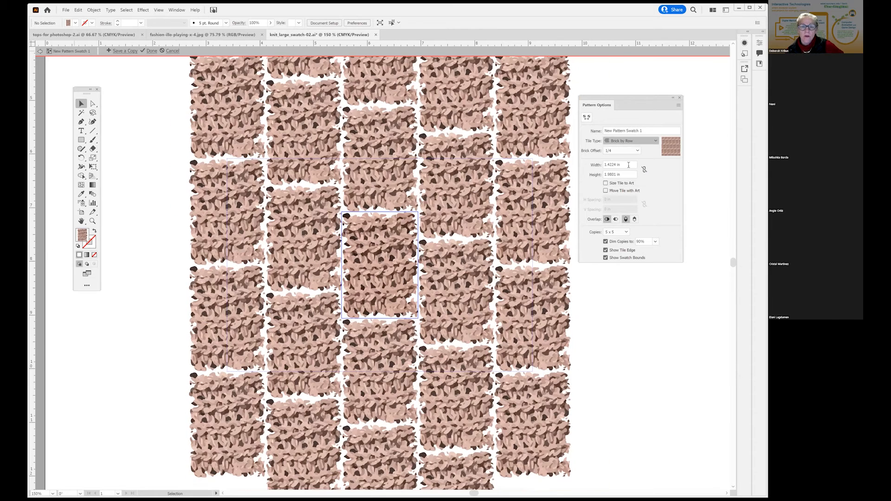
pyautogui.click(632, 141)
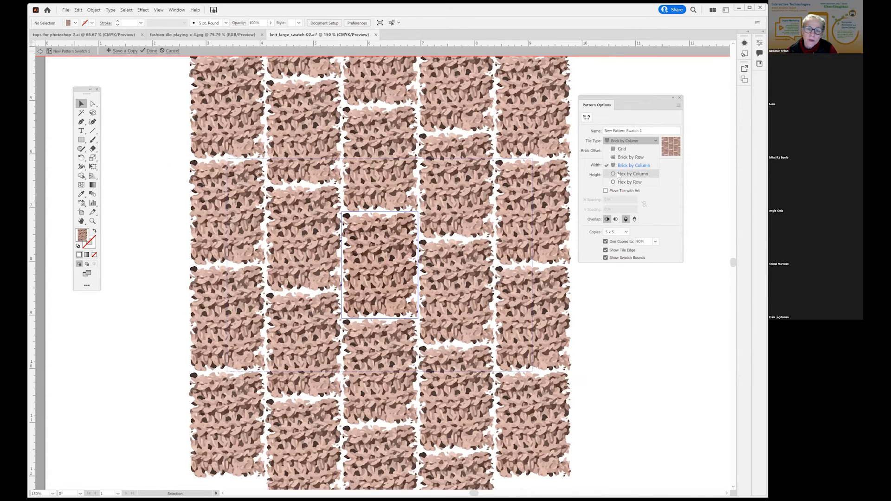
pyautogui.click(617, 172)
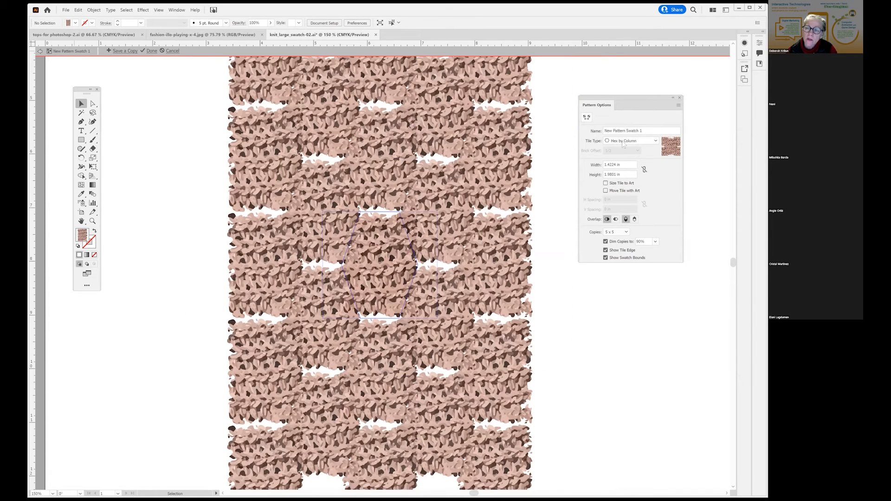
pyautogui.click(623, 141)
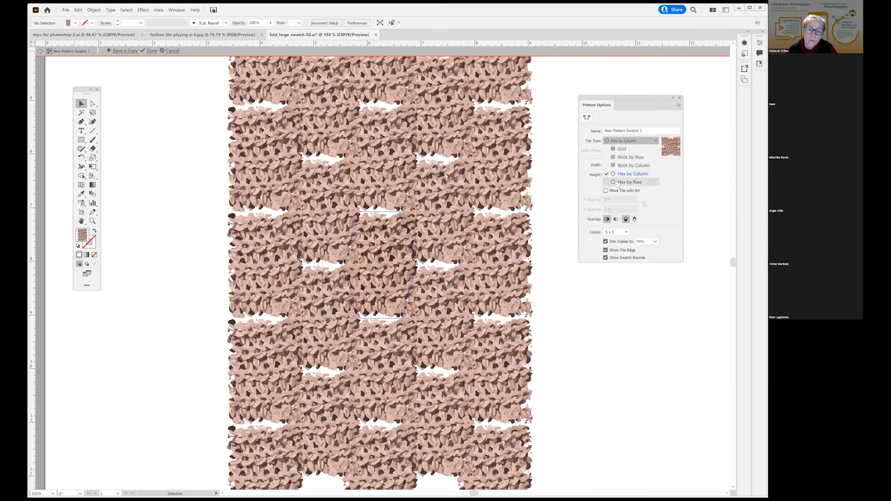
pyautogui.click(617, 185)
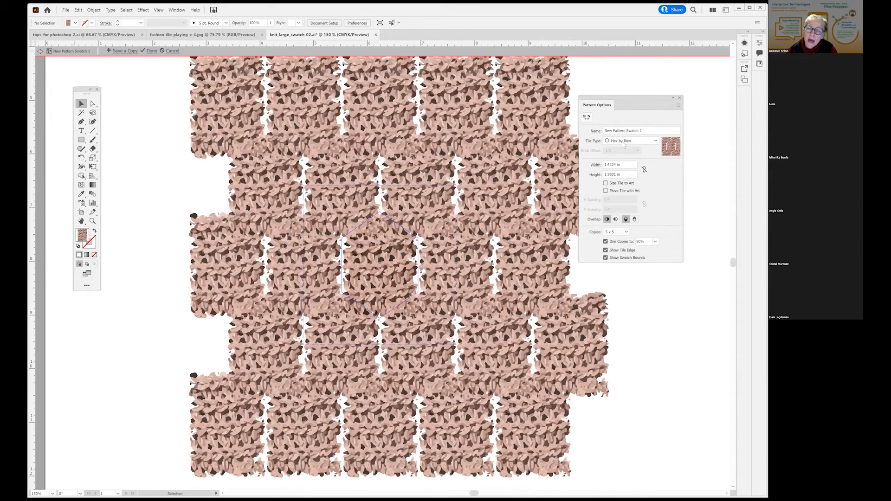
# - Step the tile type back through Hex by Column, Brick by Column and Brick by Row to Grid
pyautogui.click(622, 143)
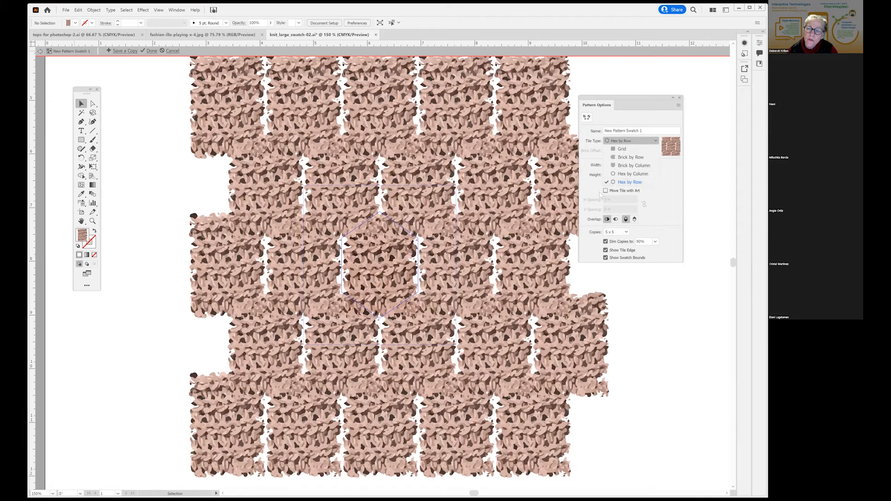
pyautogui.click(628, 173)
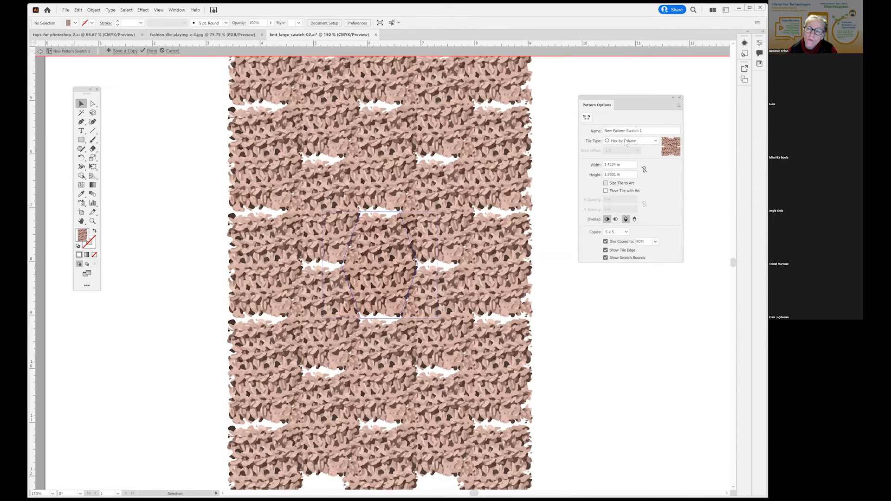
pyautogui.click(626, 143)
pyautogui.click(631, 165)
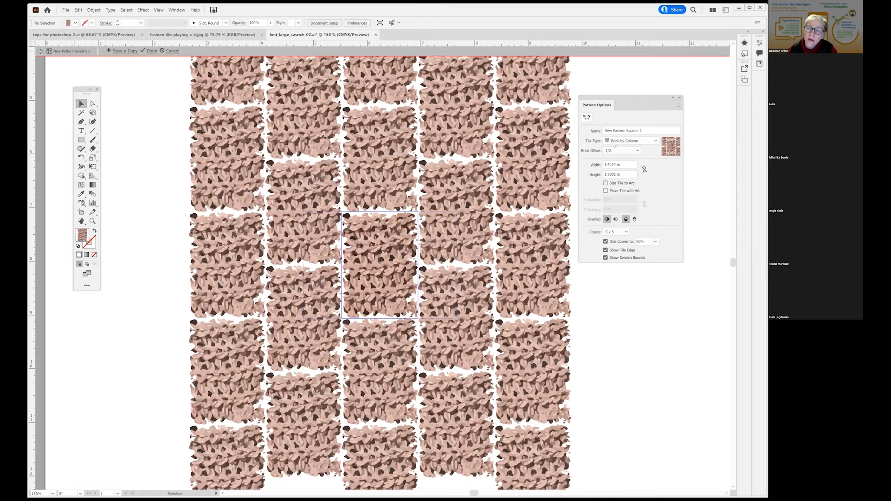
pyautogui.click(619, 141)
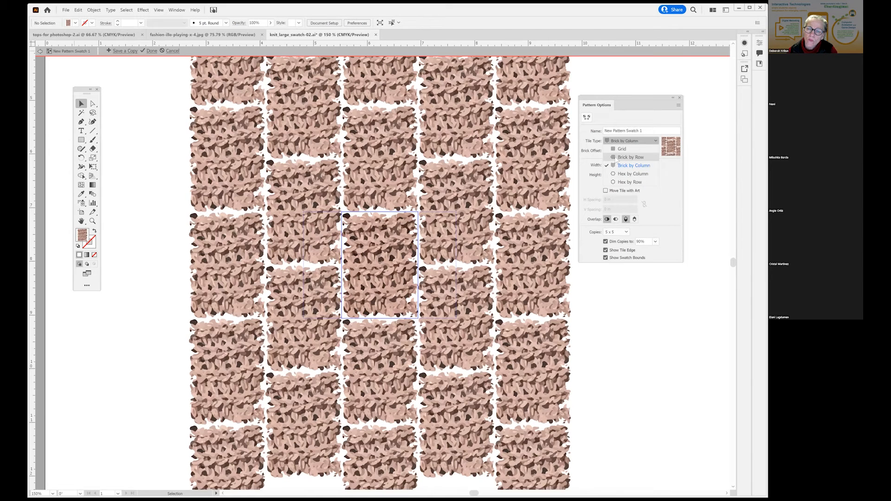
pyautogui.click(619, 157)
pyautogui.click(624, 141)
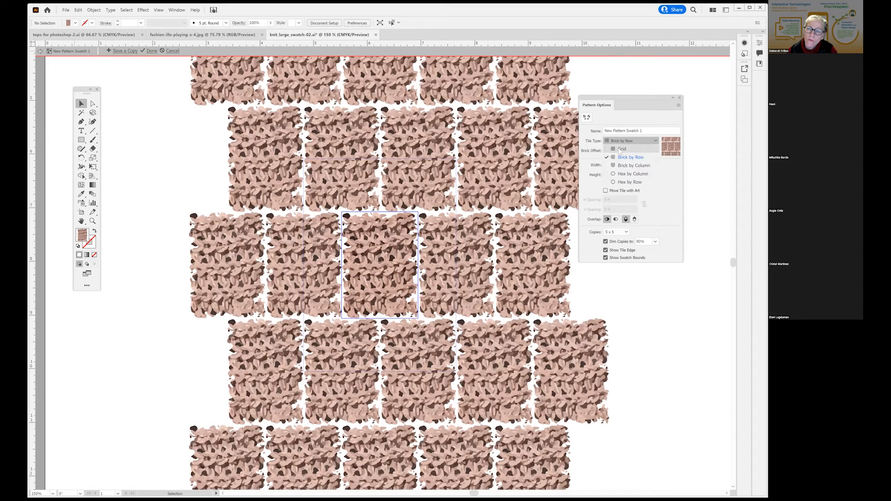
pyautogui.click(621, 149)
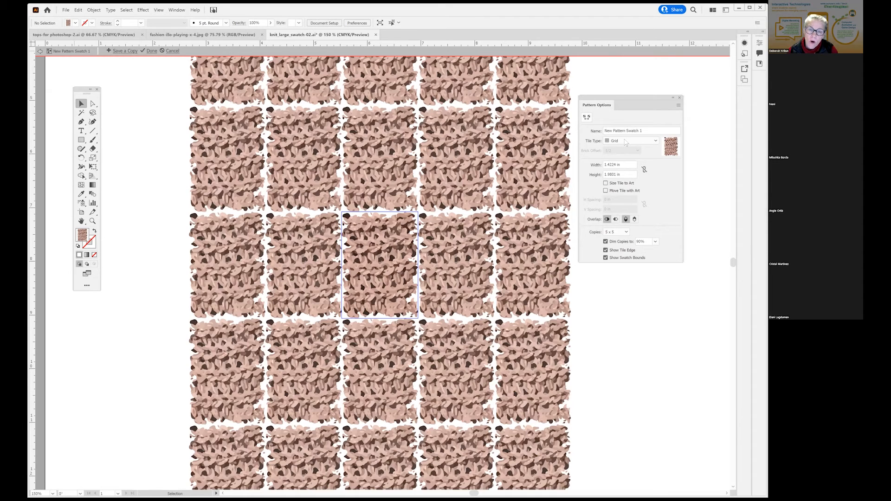
# - Change the tile type from Grid to Brick by Column, and settle on Hex by Column
pyautogui.click(626, 141)
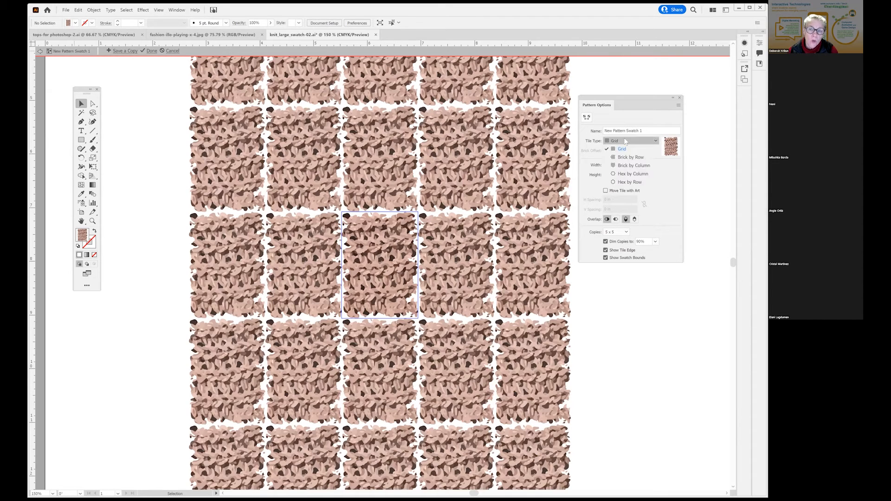
pyautogui.click(624, 165)
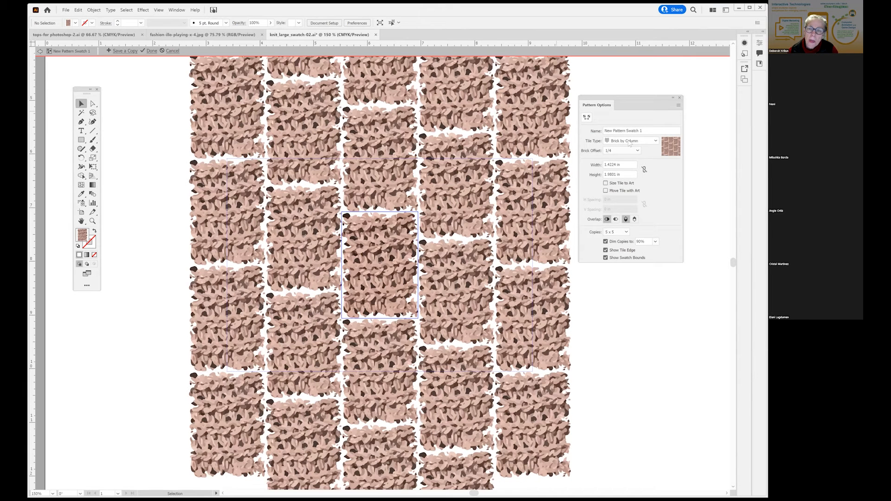
pyautogui.click(629, 142)
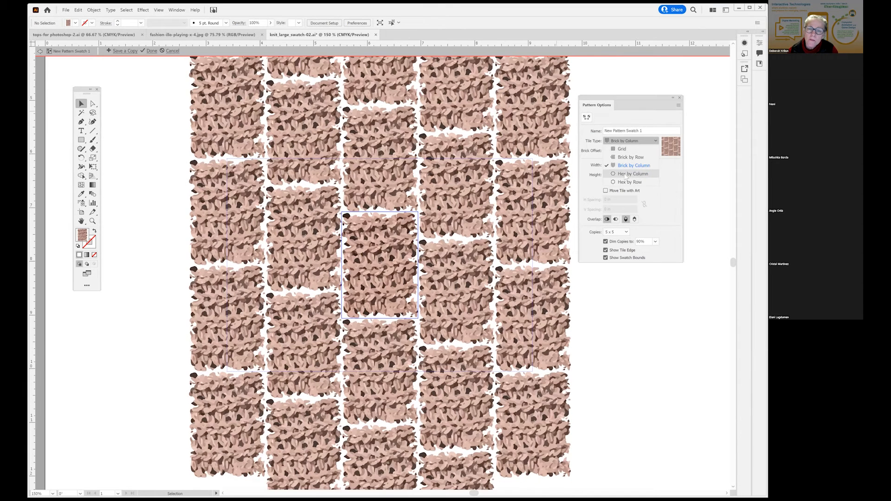
pyautogui.click(626, 175)
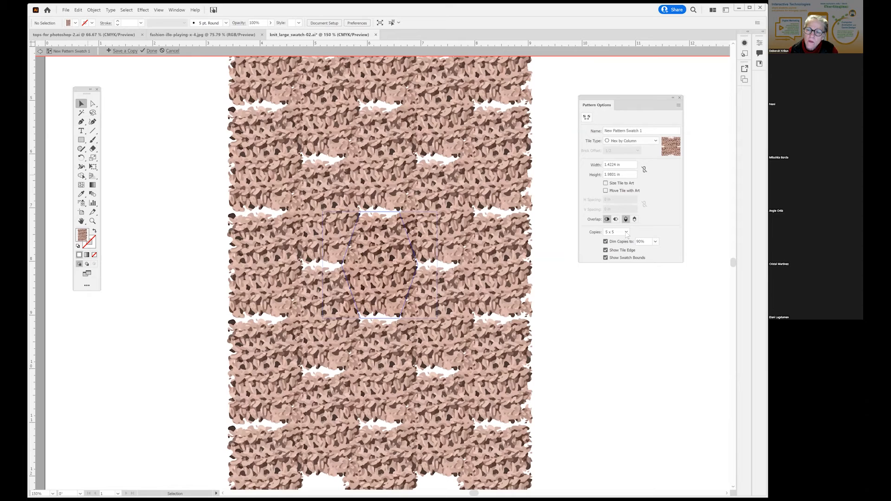
# - Set the preview copies to 5 x 3 after trying 3 x 3, 1 x 1, 1 x 3 and 3 x 1
pyautogui.click(626, 232)
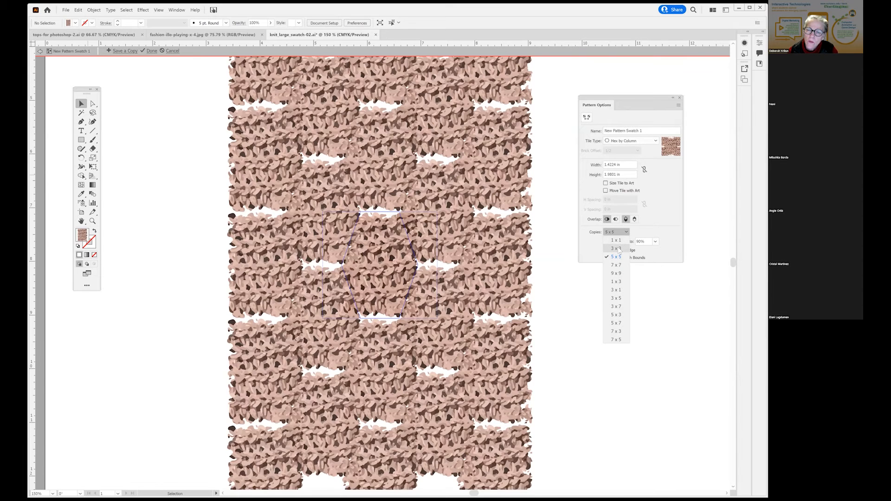
pyautogui.click(616, 249)
pyautogui.click(626, 233)
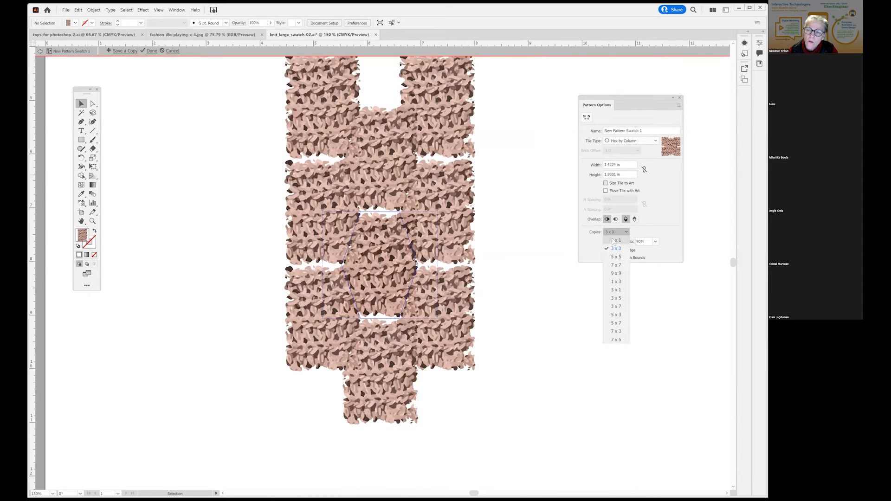
pyautogui.click(610, 241)
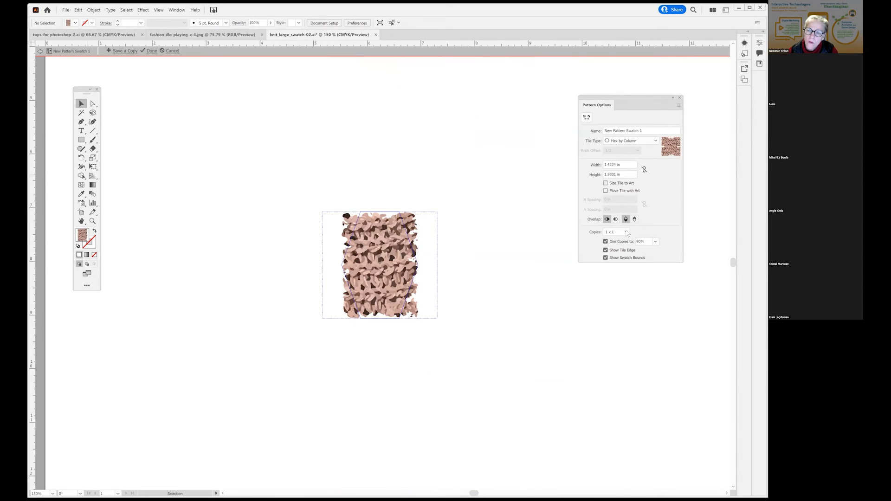
pyautogui.click(626, 232)
pyautogui.click(611, 282)
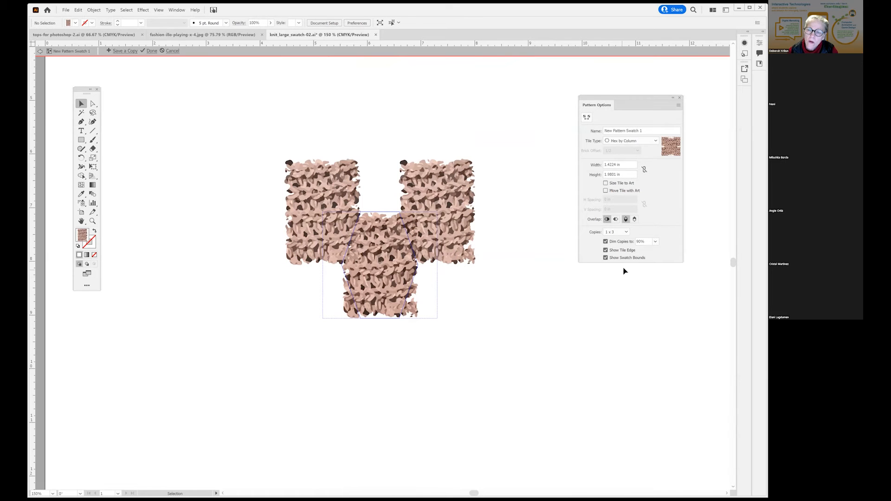
pyautogui.click(626, 232)
pyautogui.click(613, 290)
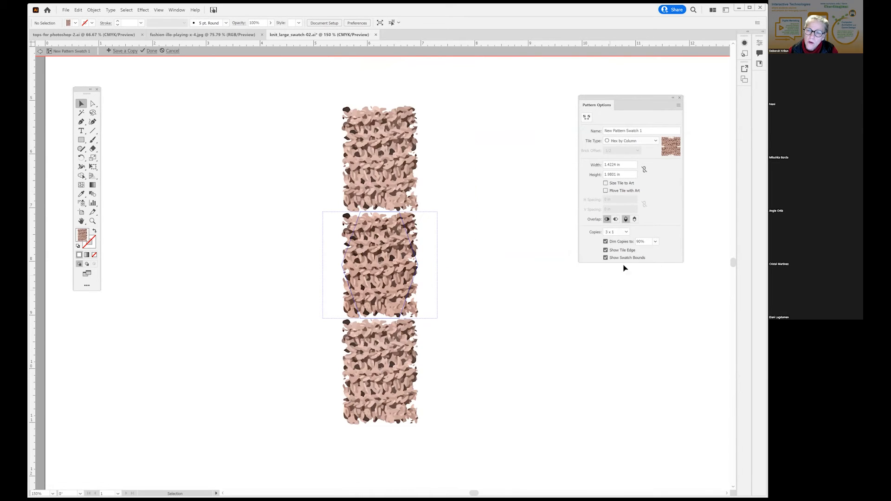
pyautogui.click(627, 233)
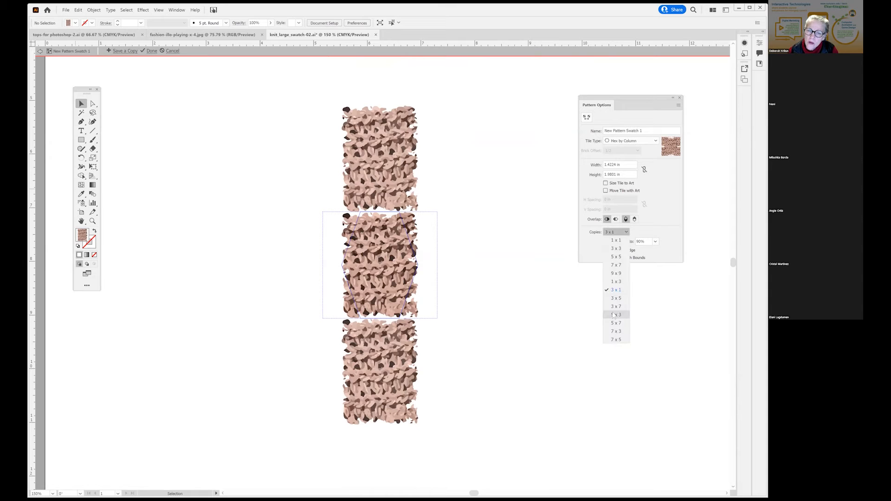
pyautogui.click(613, 315)
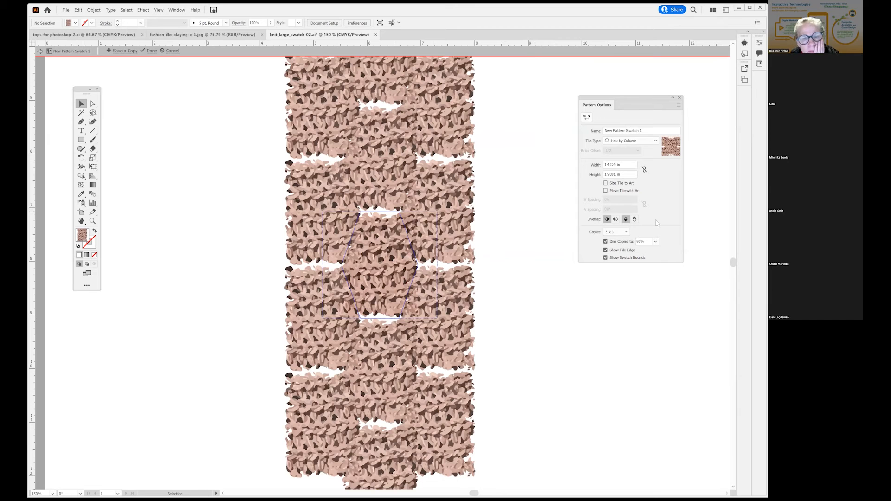
# - Place a horizontal ruler guide along the white gap between the tiles on either side of the central tile
pyautogui.press('z')
pyautogui.click(385, 320)
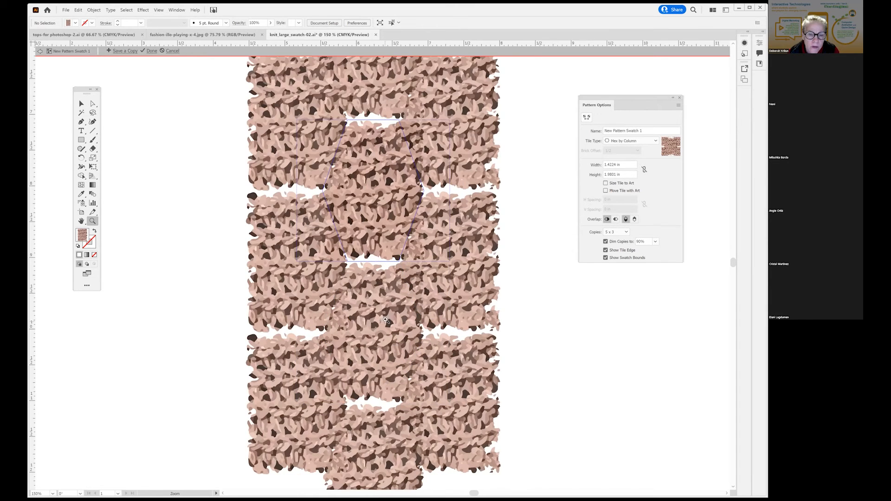
pyautogui.click(378, 256)
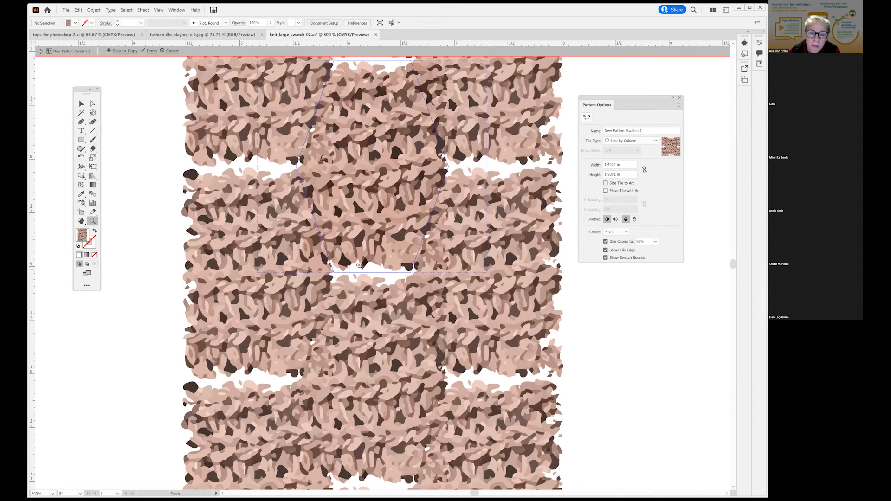
pyautogui.scroll(3, 345, 145)
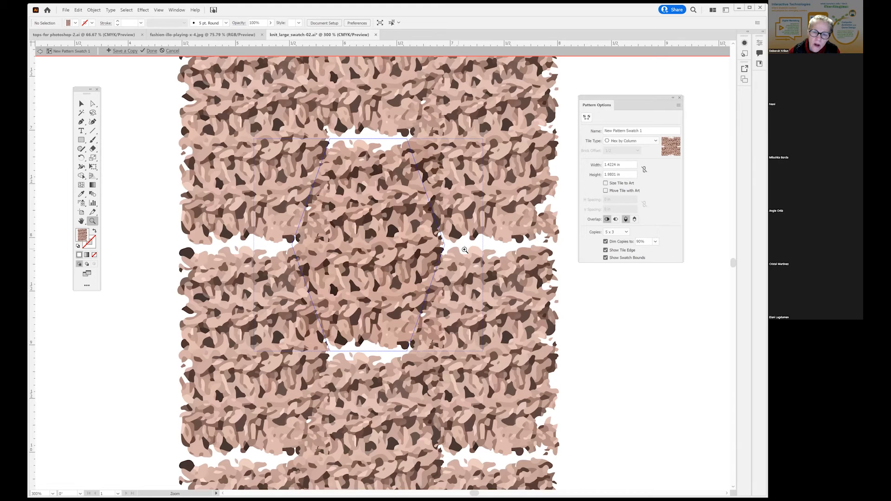
pyautogui.moveTo(428, 44); pyautogui.dragTo(418, 245)
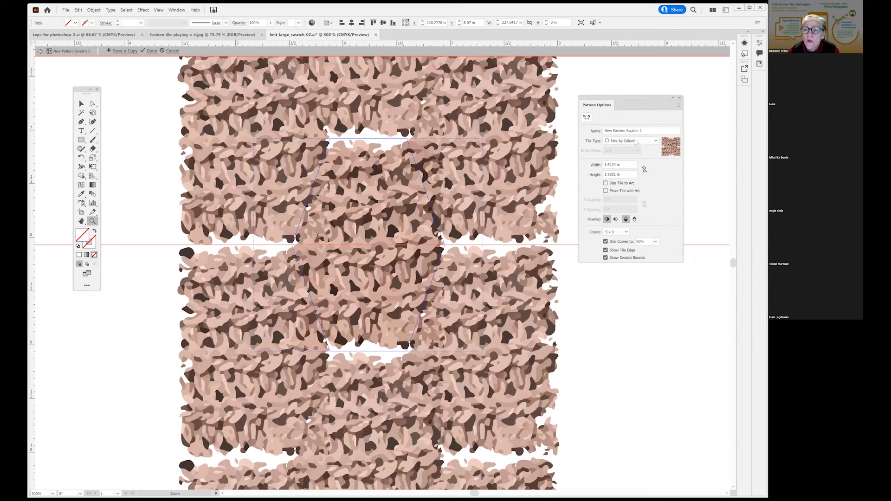
# - Set the tile type to Brick by Row with a 4/5 brick offset, trying Brick by Column and a 2/3 offset on the way
pyautogui.click(635, 141)
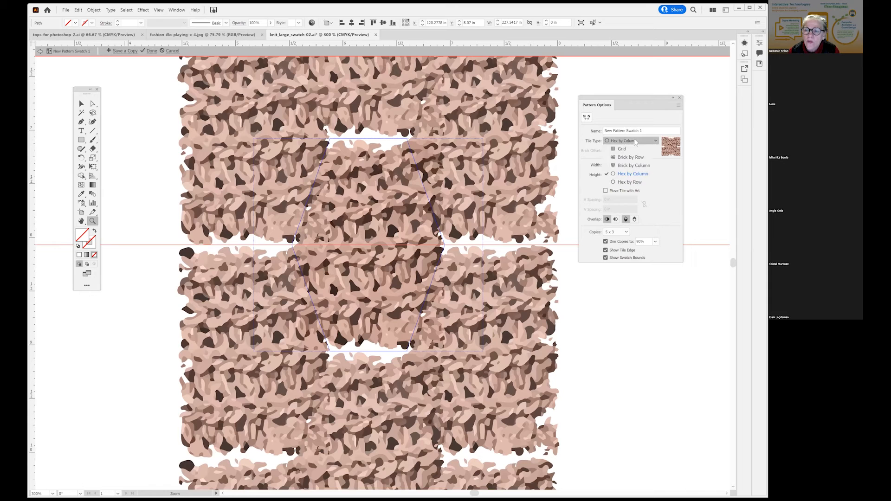
pyautogui.click(631, 165)
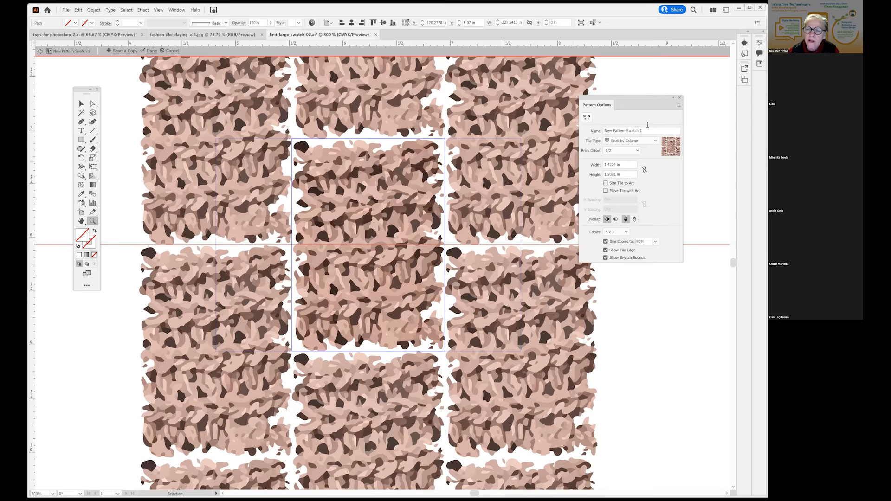
pyautogui.click(630, 141)
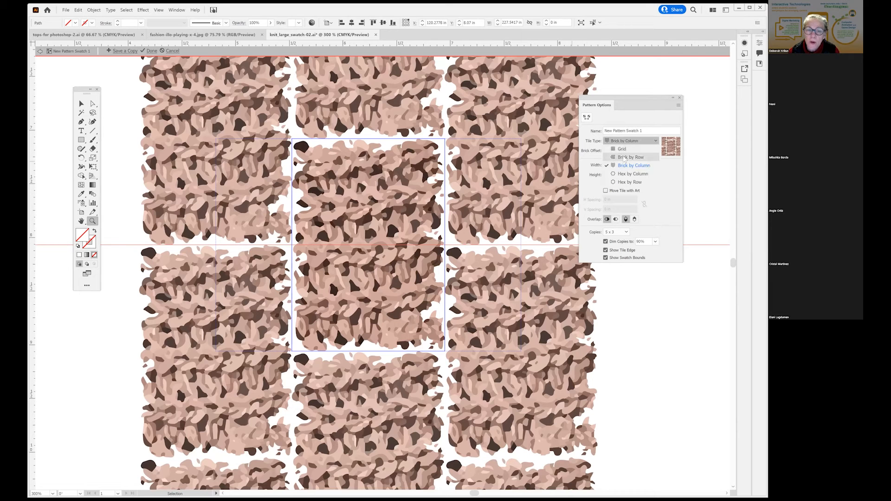
pyautogui.click(625, 158)
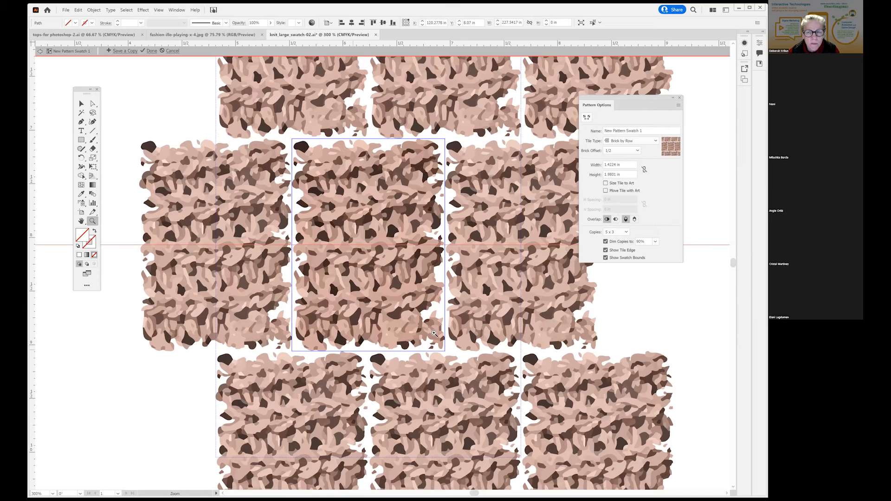
pyautogui.click(622, 151)
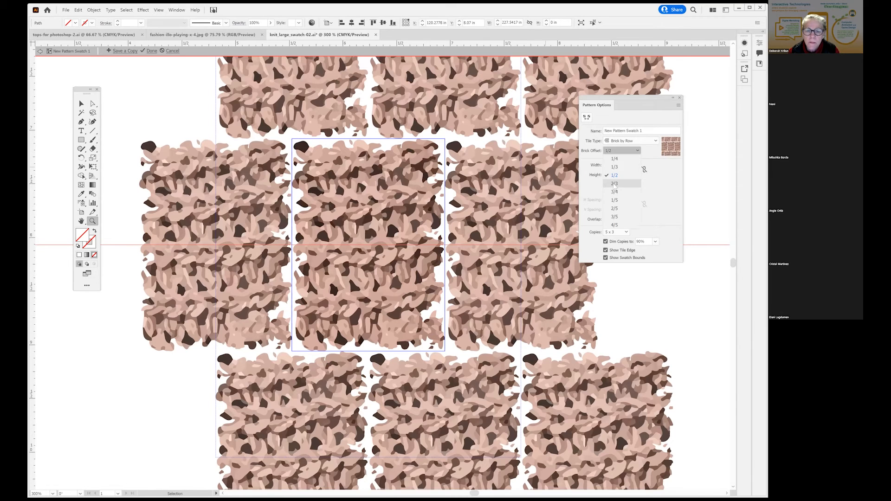
pyautogui.click(614, 184)
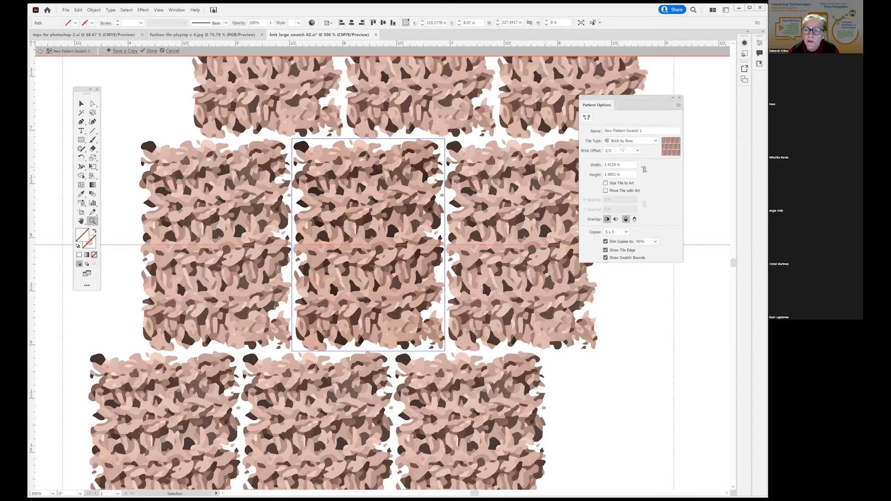
pyautogui.click(622, 150)
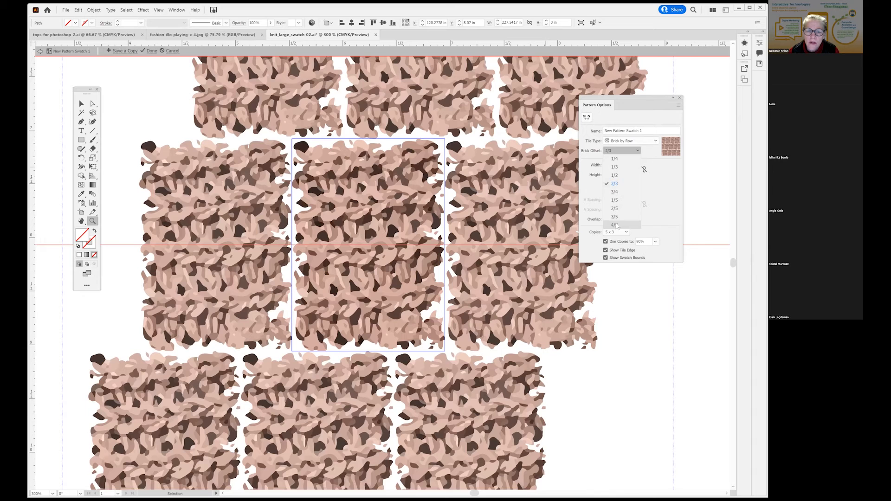
pyautogui.click(614, 225)
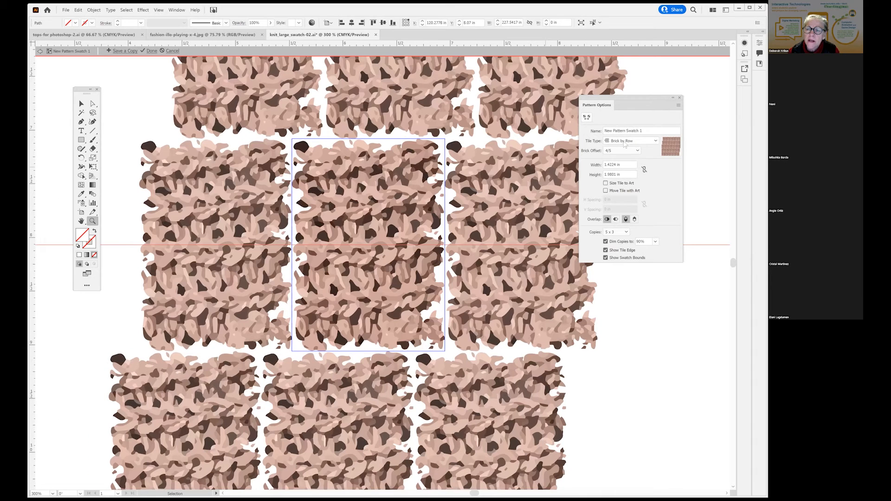
# - Set the pattern's tile type to Hex by Column, trying Grid and Hex by Row on the way, and finish the pattern edit
pyautogui.click(624, 144)
pyautogui.click(621, 149)
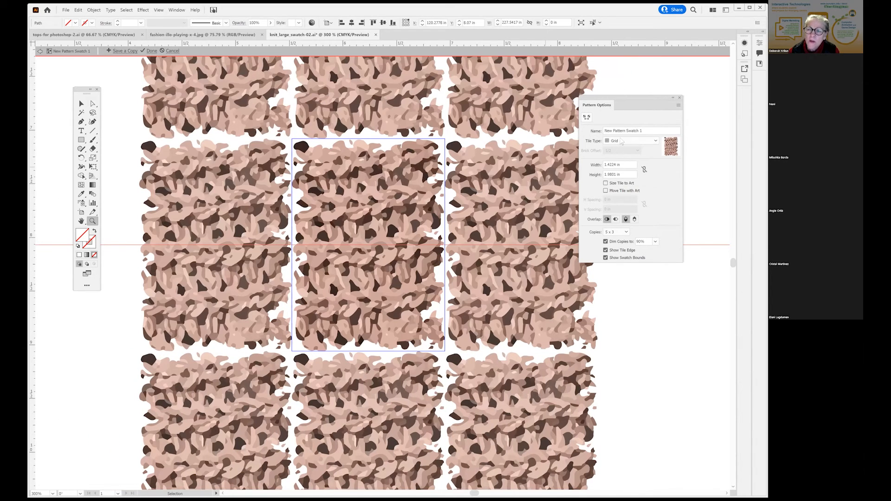
pyautogui.click(631, 141)
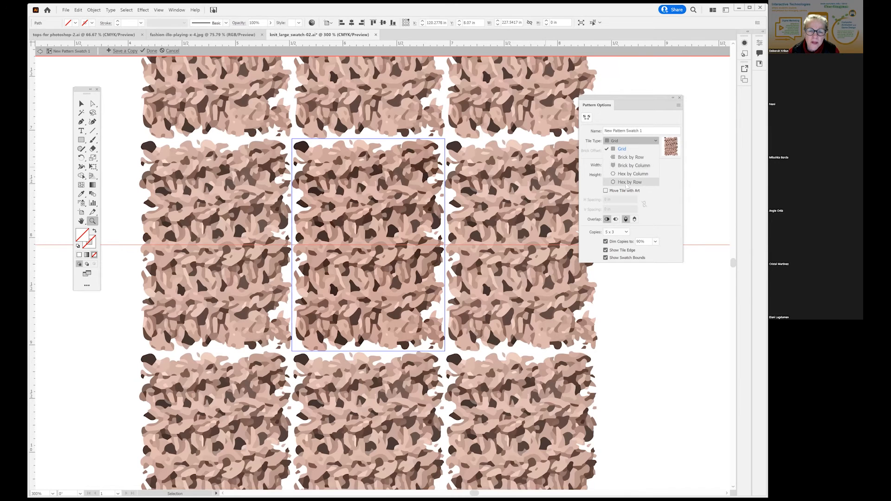
pyautogui.click(627, 183)
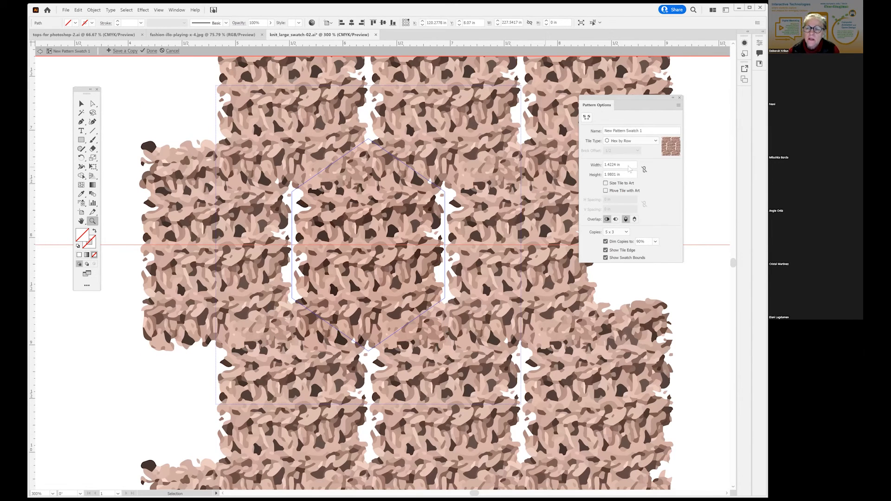
pyautogui.click(630, 142)
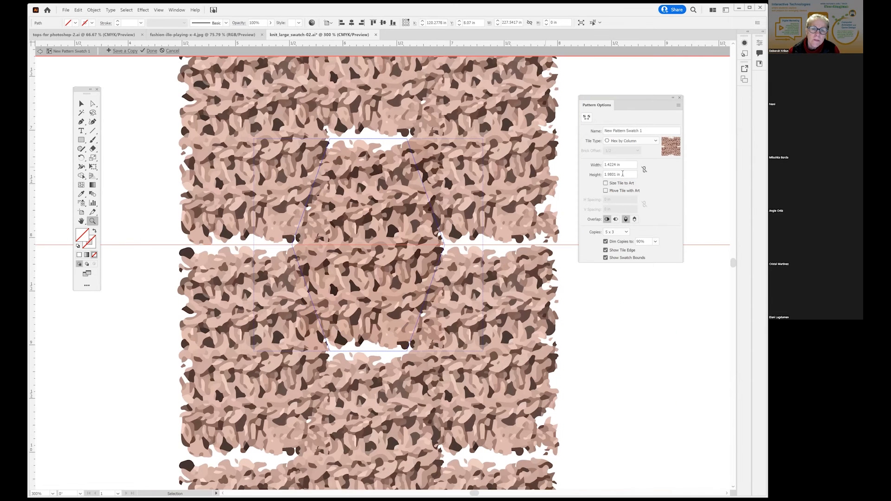
pyautogui.click(623, 174)
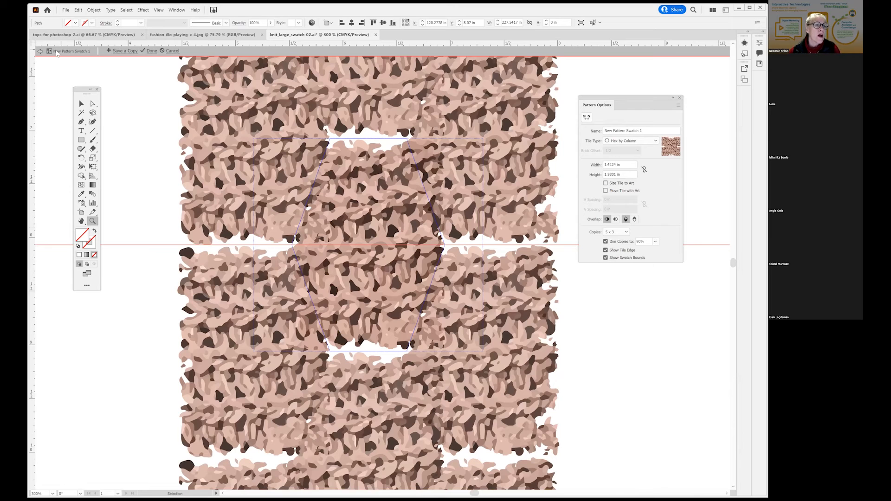
pyautogui.click(144, 52)
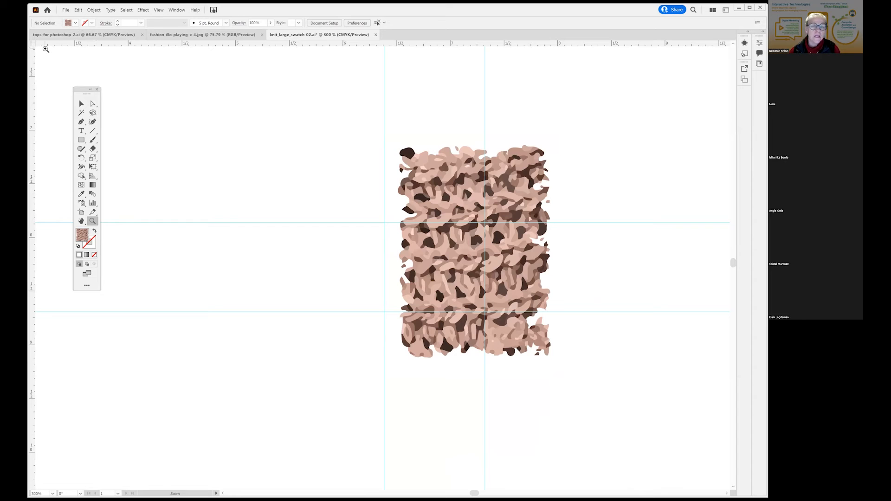
# - Copy the outlined printed T-shirt from tops-for photoshop-2.ai into knit_large_swatch-02.ai and place it on the artboard below the knit swatch
pyautogui.click(81, 104)
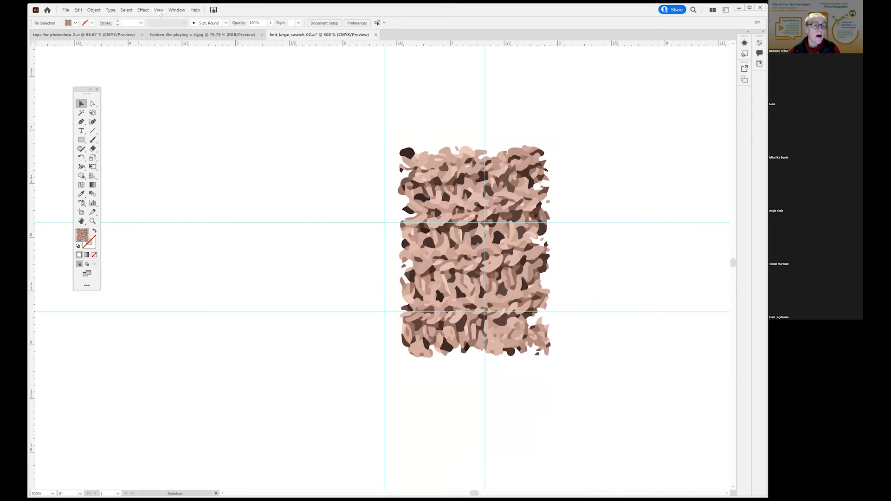
pyautogui.click(159, 10)
pyautogui.click(178, 113)
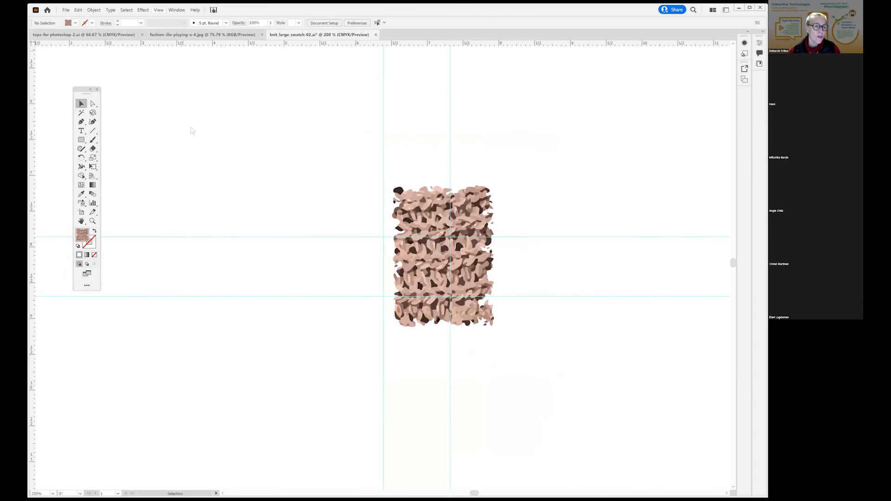
pyautogui.hotkey('ctrl', '0')
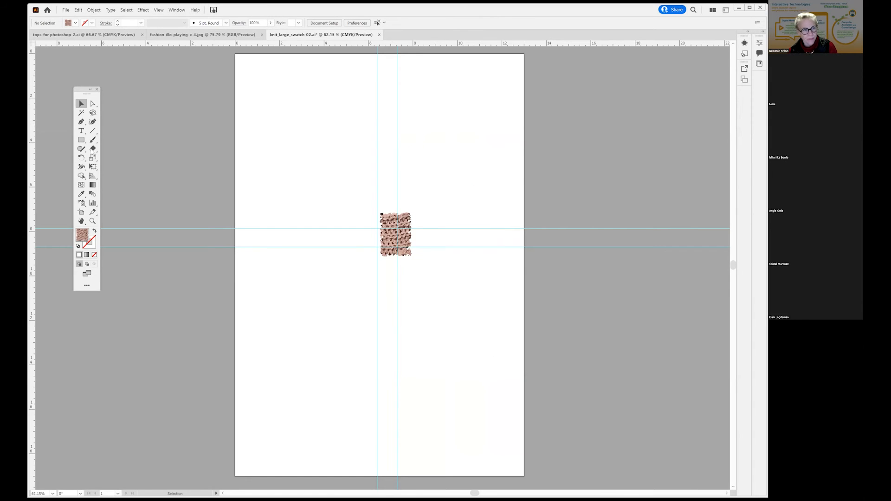
pyautogui.click(170, 35)
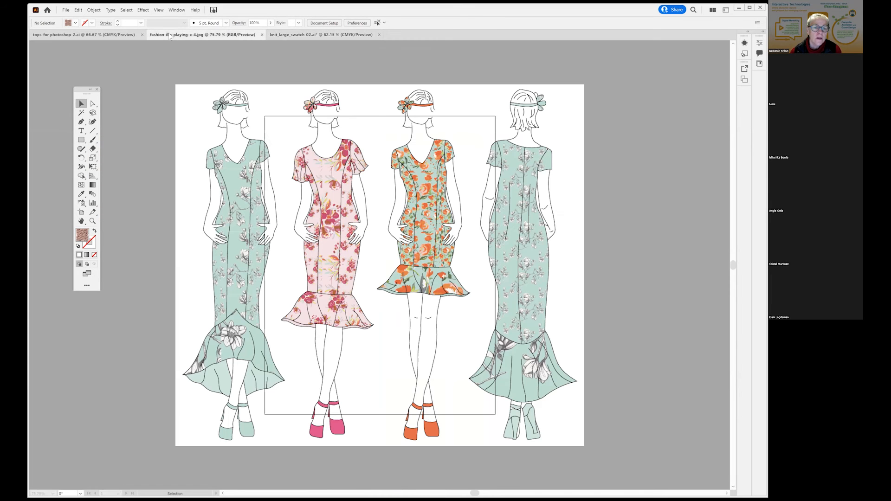
pyautogui.click(121, 35)
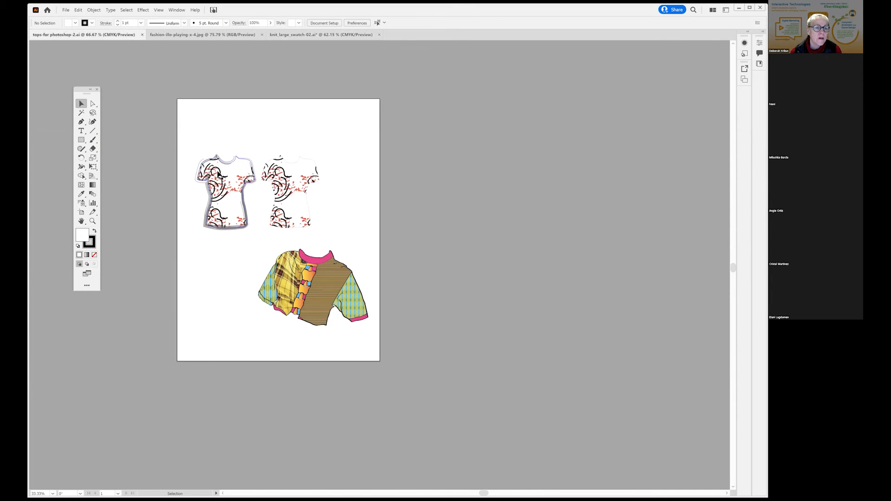
pyautogui.click(251, 168)
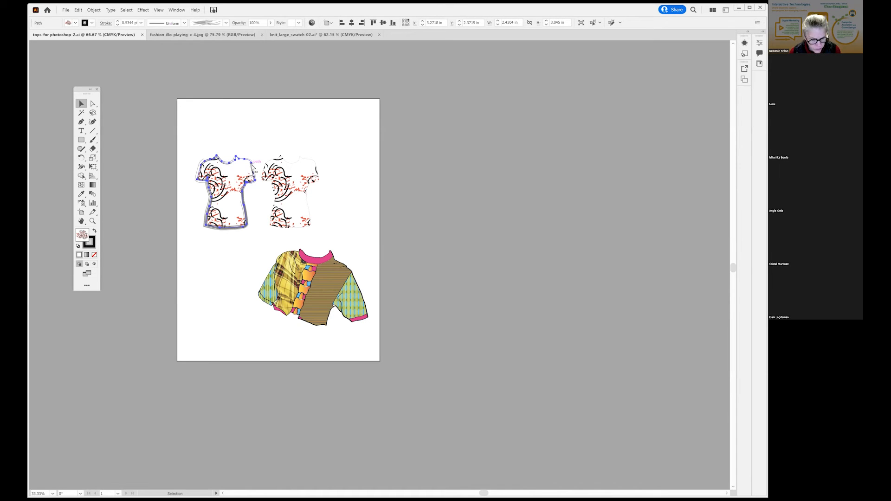
pyautogui.click(302, 34)
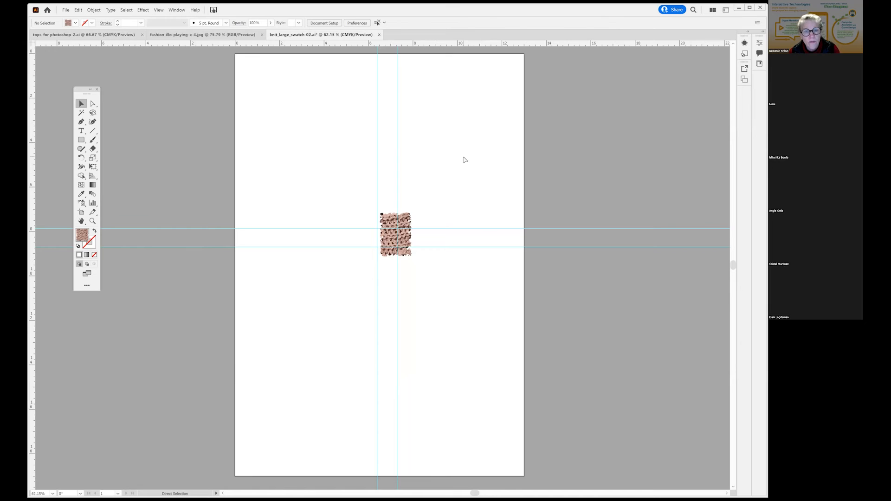
pyautogui.hotkey('ctrl', 'v')
pyautogui.moveTo(370, 239); pyautogui.dragTo(428, 333)
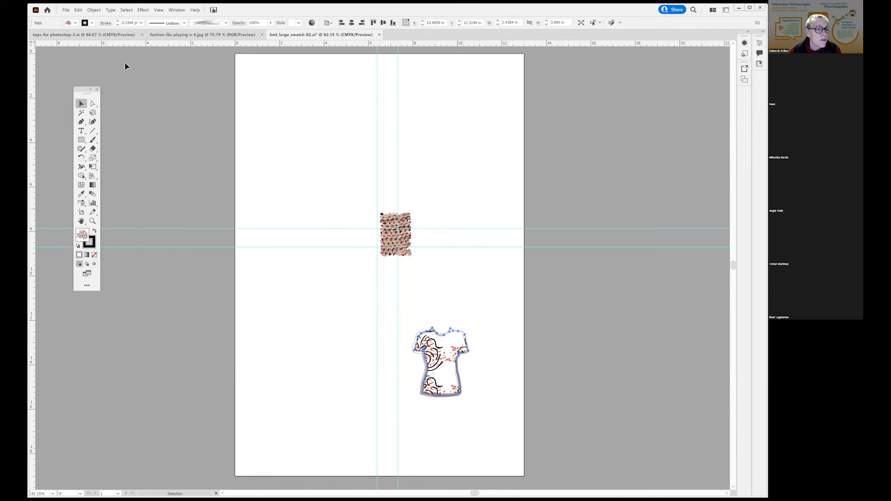
# - Display the document's swatches on the empty canvas beside the artboard, with the tools moved clear of them
pyautogui.moveTo(82, 92); pyautogui.dragTo(270, 115)
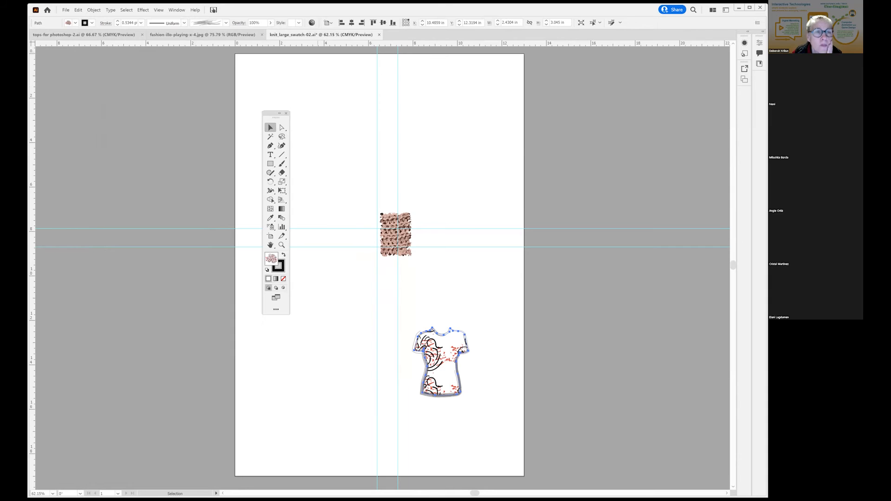
pyautogui.click(177, 10)
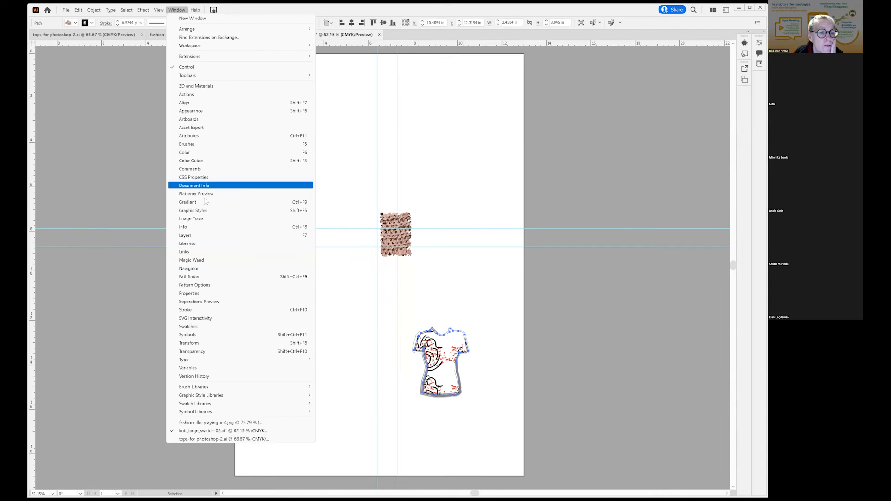
pyautogui.click(194, 328)
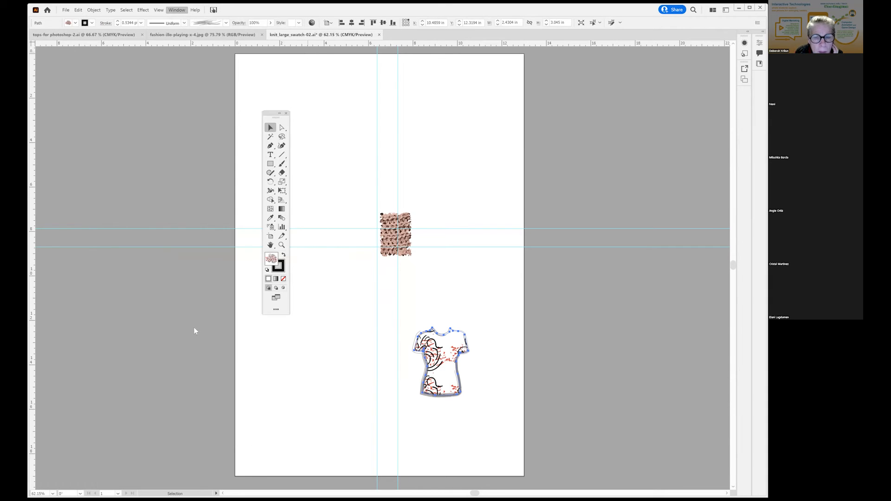
pyautogui.moveTo(295, 123); pyautogui.dragTo(518, 156)
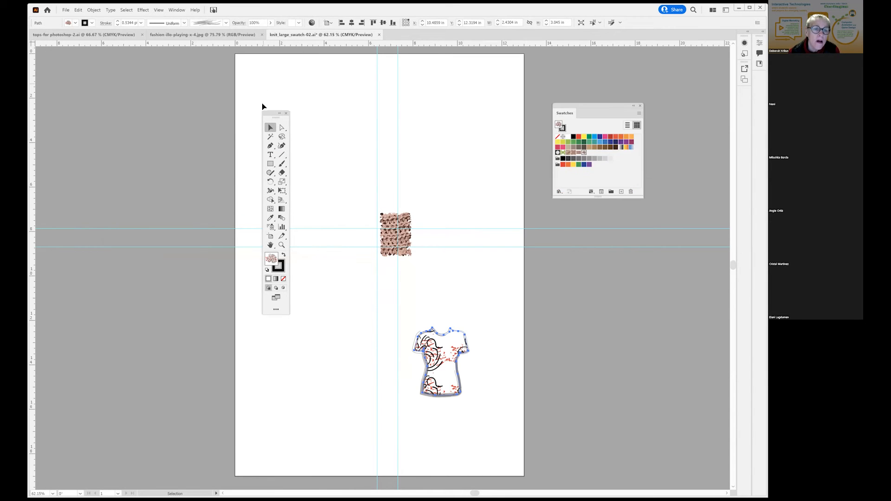
# - Enlarge the T-shirt proportionally with Free Transform to about 8 x 10 in
pyautogui.click(282, 190)
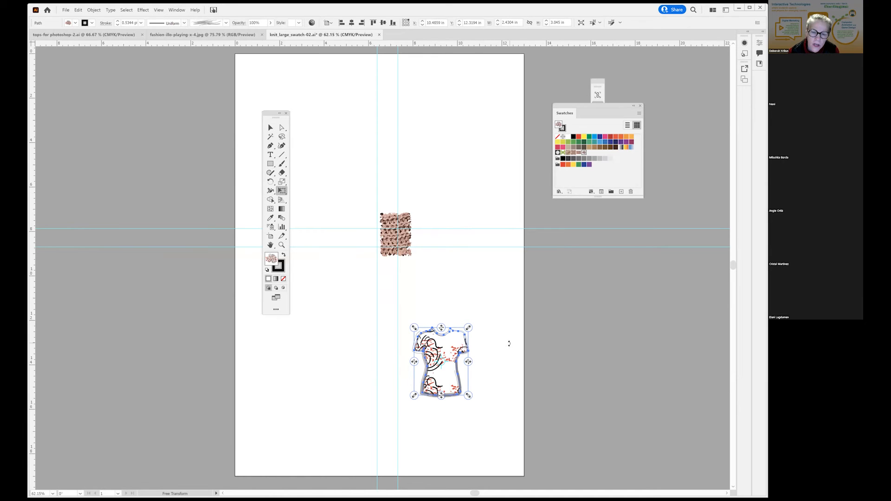
pyautogui.moveTo(414, 328); pyautogui.dragTo(321, 151)
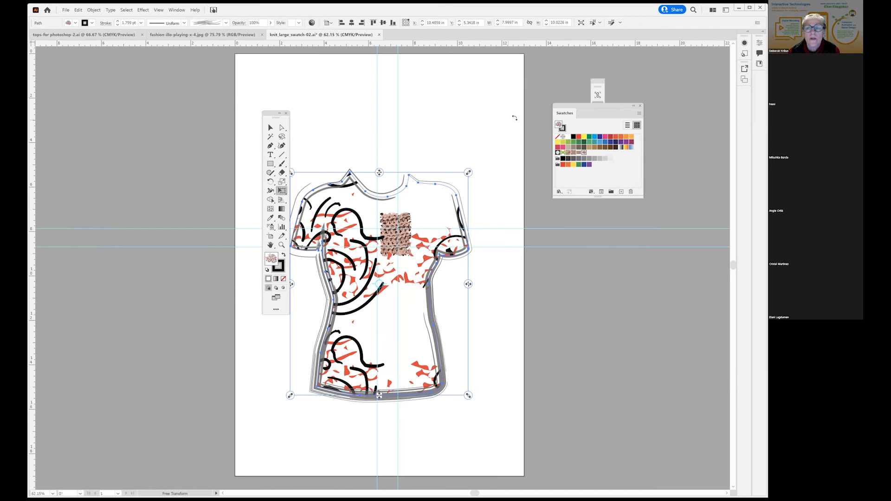
pyautogui.moveTo(597, 83); pyautogui.dragTo(537, 76)
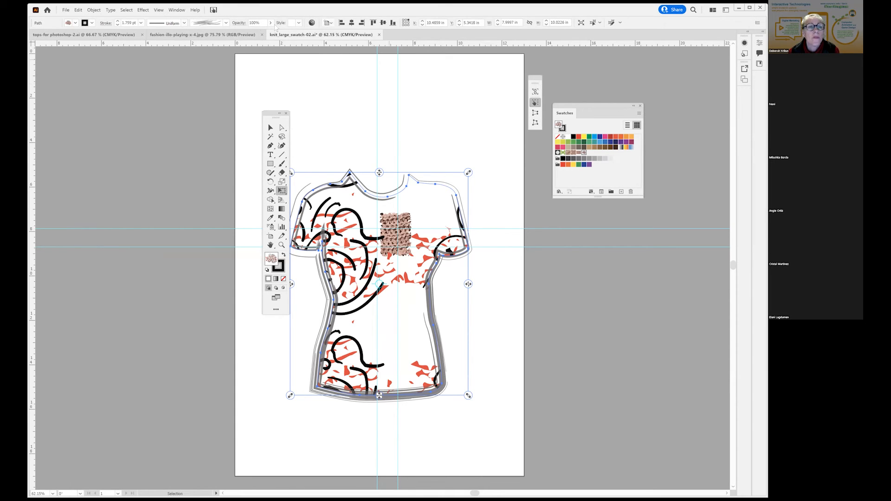
# - Display the layer list and hide the horz group that overlaps the T-shirt
pyautogui.click(177, 10)
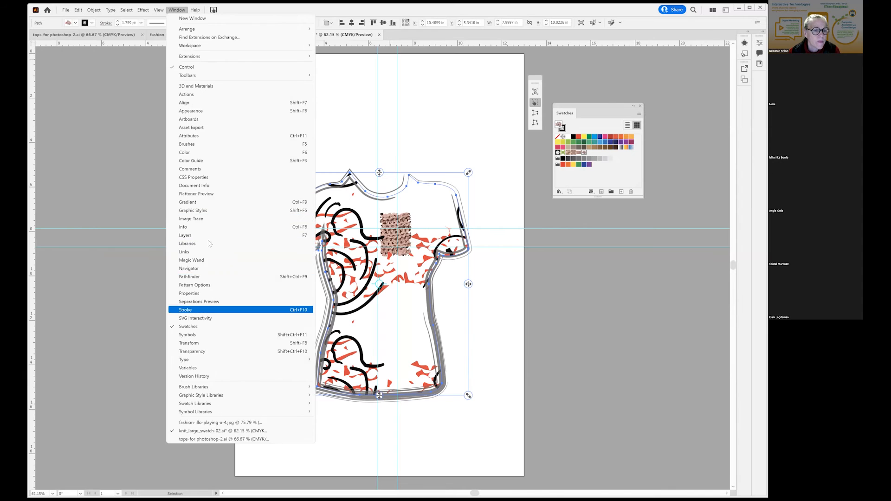
pyautogui.click(207, 235)
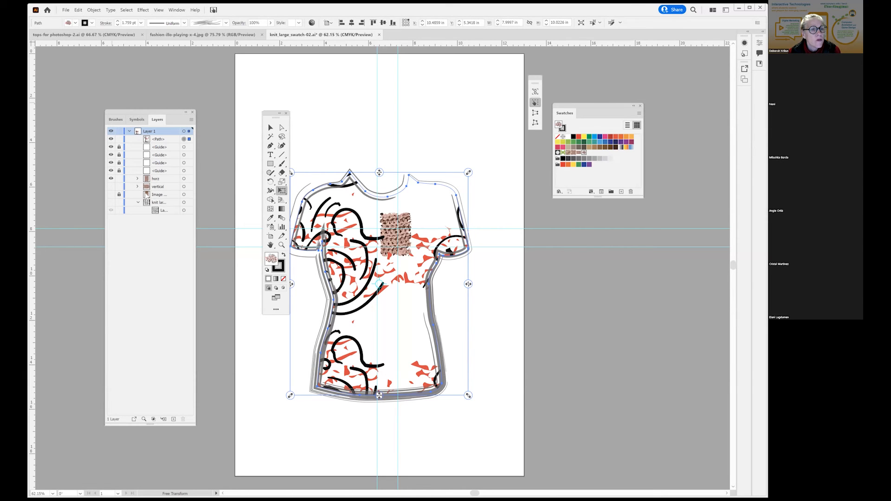
pyautogui.click(111, 179)
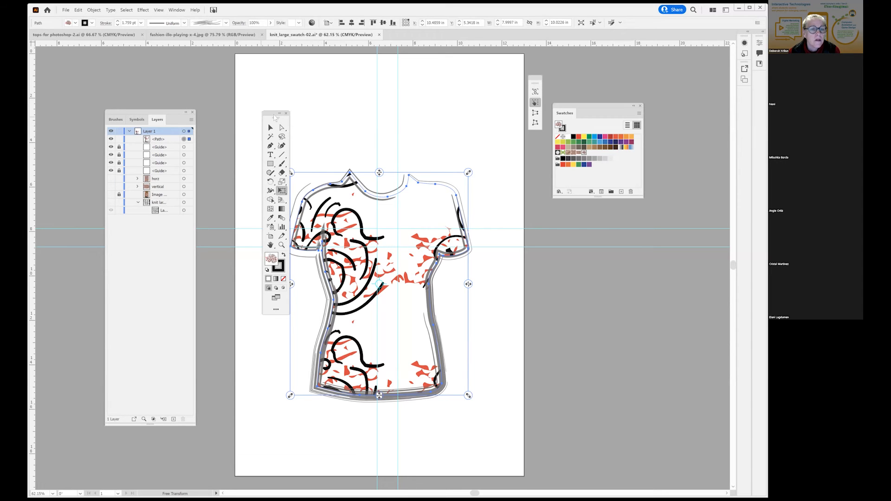
pyautogui.moveTo(273, 113); pyautogui.dragTo(258, 104)
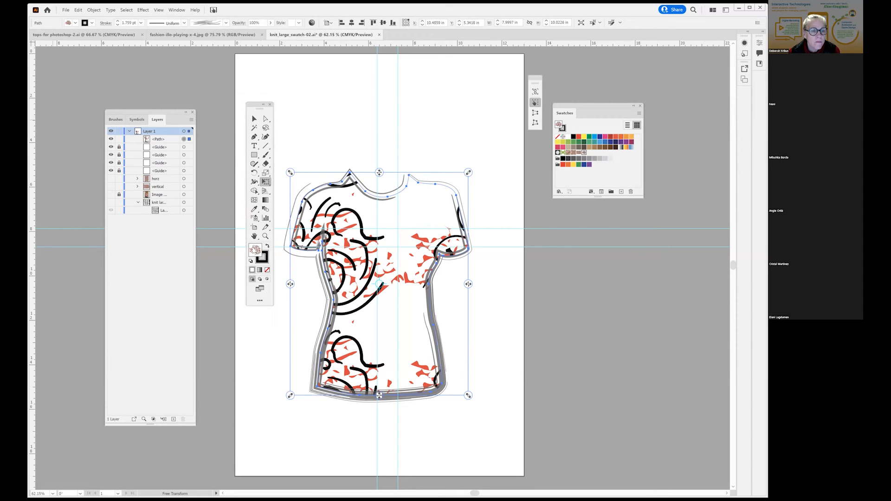
# - Reset the T-shirt to the default fill and stroke, and set its fill colour to CC9999
pyautogui.click(251, 261)
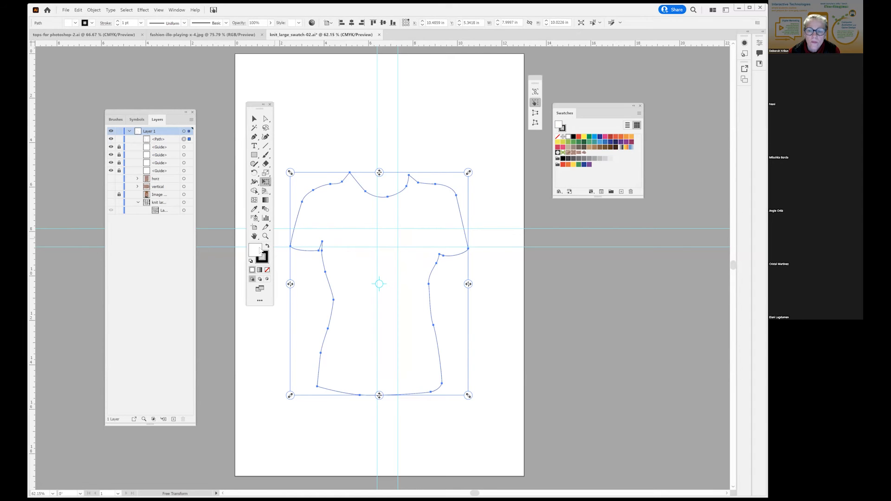
pyautogui.doubleClick(260, 250)
pyautogui.click(515, 277)
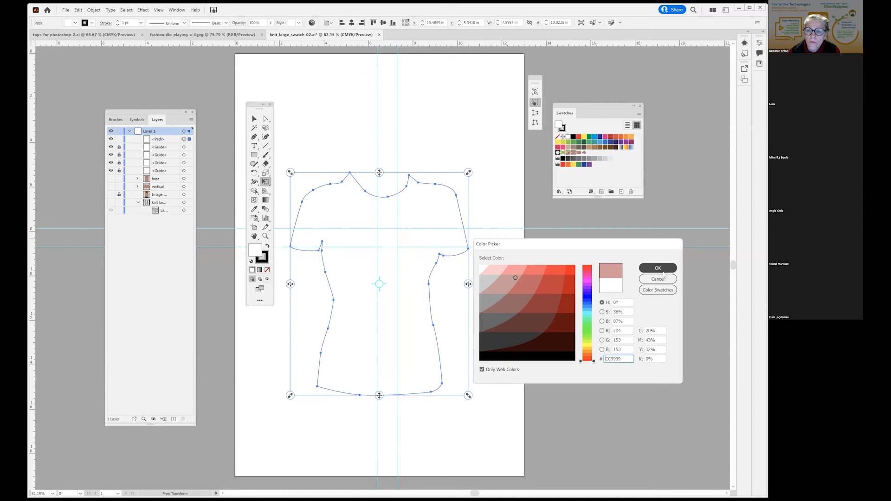
pyautogui.click(659, 269)
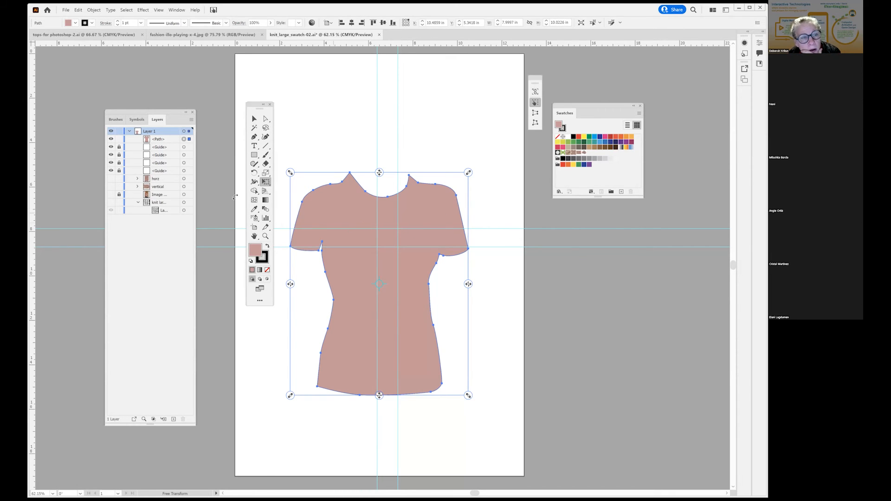
# - Duplicate the T-shirt path in the layer list and rename the lower copy solid
pyautogui.click(163, 140)
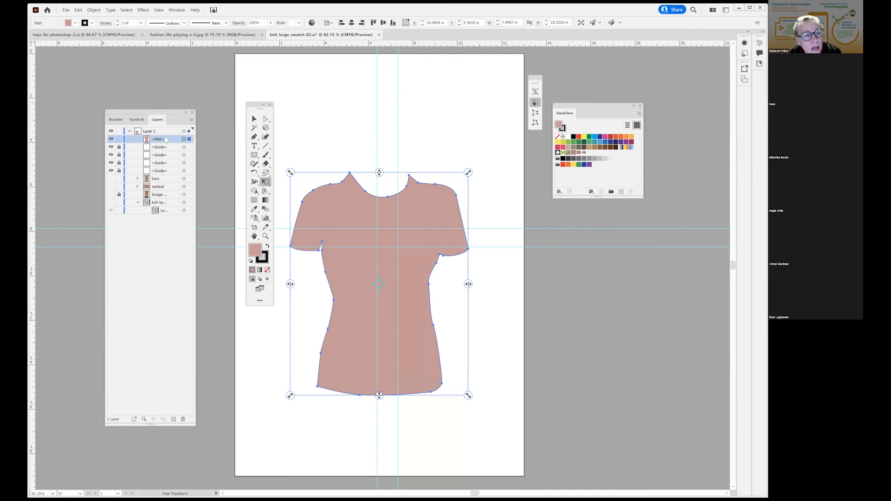
pyautogui.click(192, 121)
pyautogui.click(208, 139)
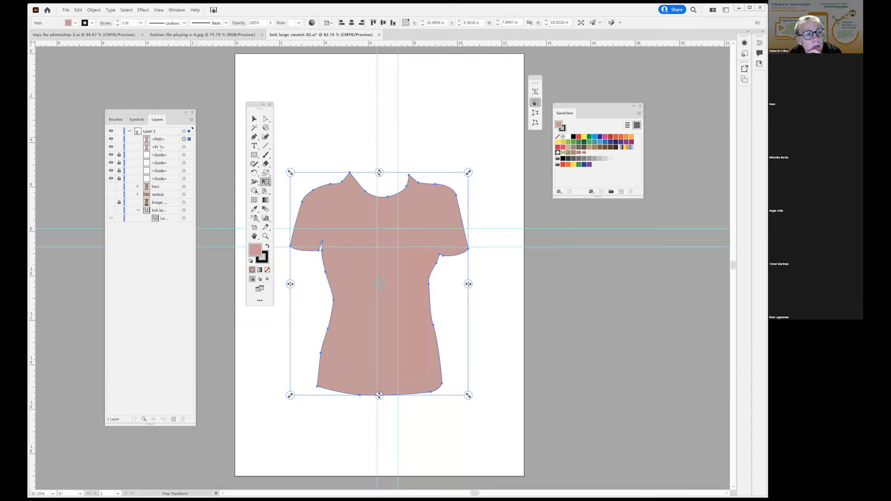
pyautogui.click(158, 148)
pyautogui.doubleClick(158, 148)
pyautogui.write('back')
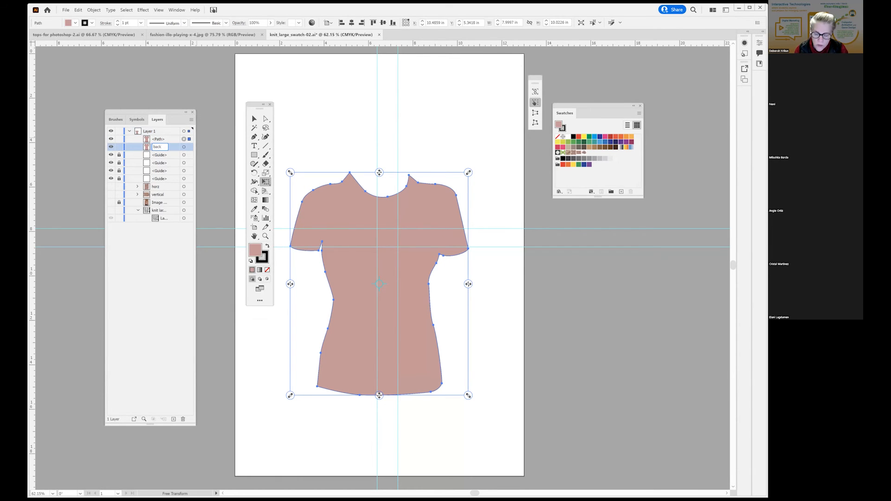
pyautogui.press('BackSpace')
pyautogui.press('BackSpace')
pyautogui.press('BackSpace')
pyautogui.press('BackSpace')
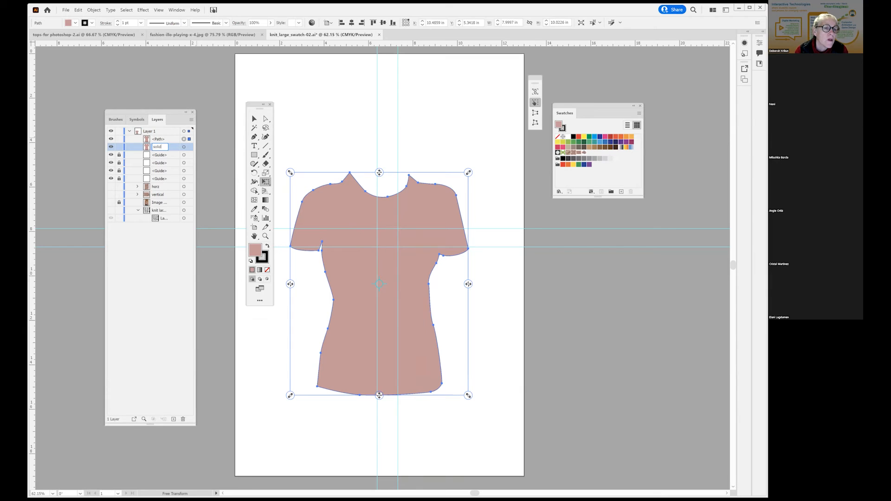
# - Fill the upper T-shirt path with the knit pattern swatch, then hide it and target the solid copy
pyautogui.click(160, 141)
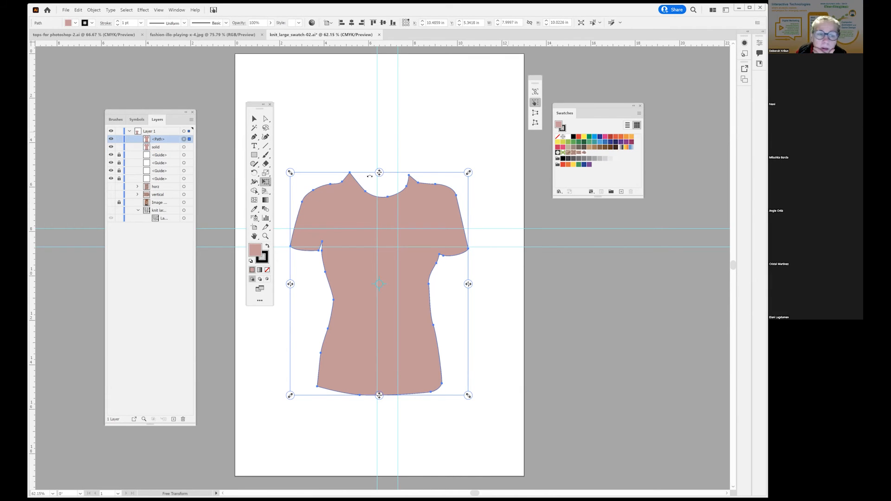
pyautogui.click(573, 153)
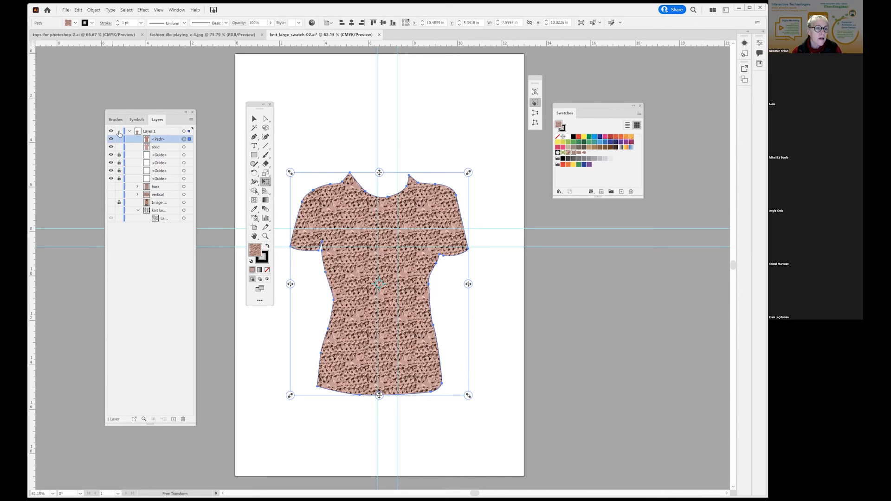
pyautogui.click(111, 139)
pyautogui.click(155, 146)
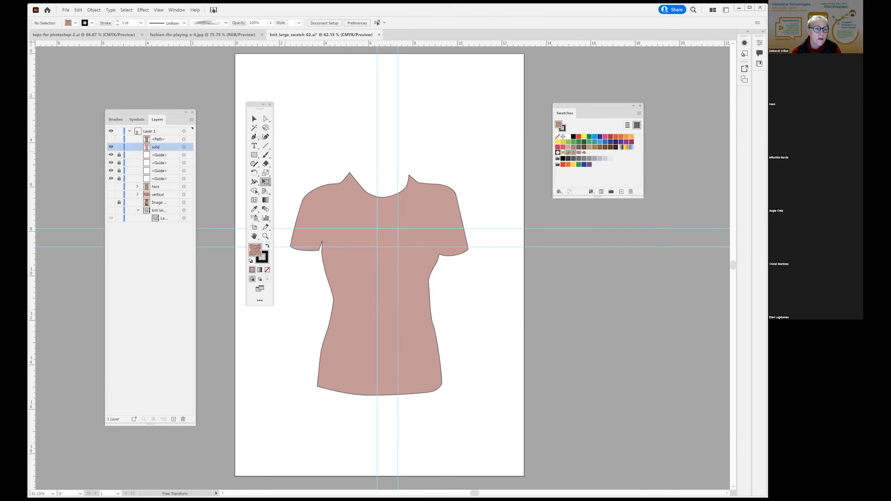
# - Recolour the solid T-shirt copy a darker dusty rose and show the knit-patterned path over it
pyautogui.click(265, 118)
pyautogui.click(357, 216)
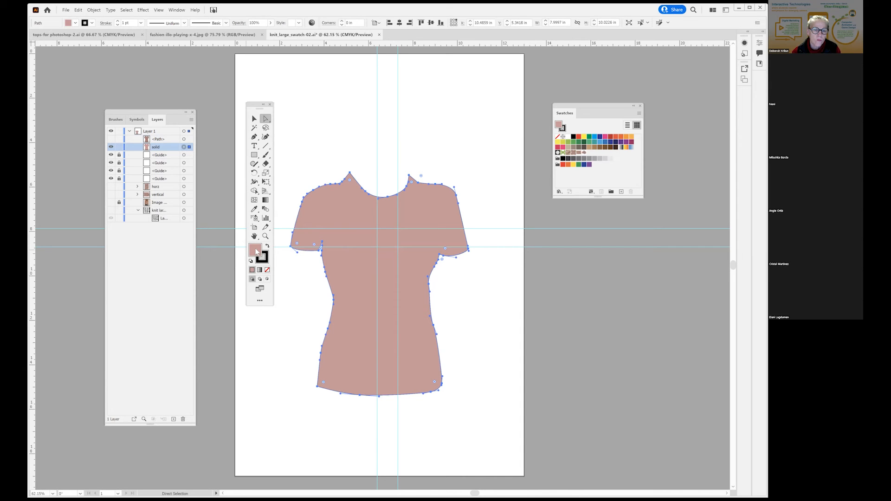
pyautogui.doubleClick(256, 252)
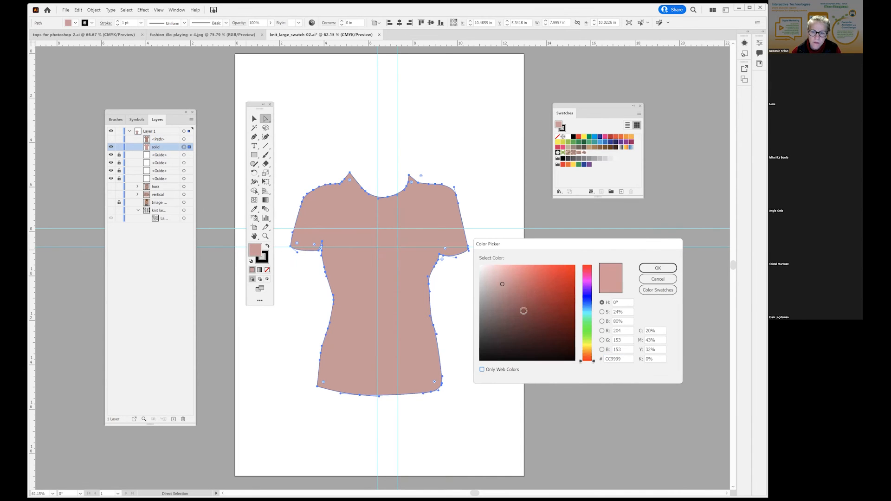
pyautogui.click(515, 295)
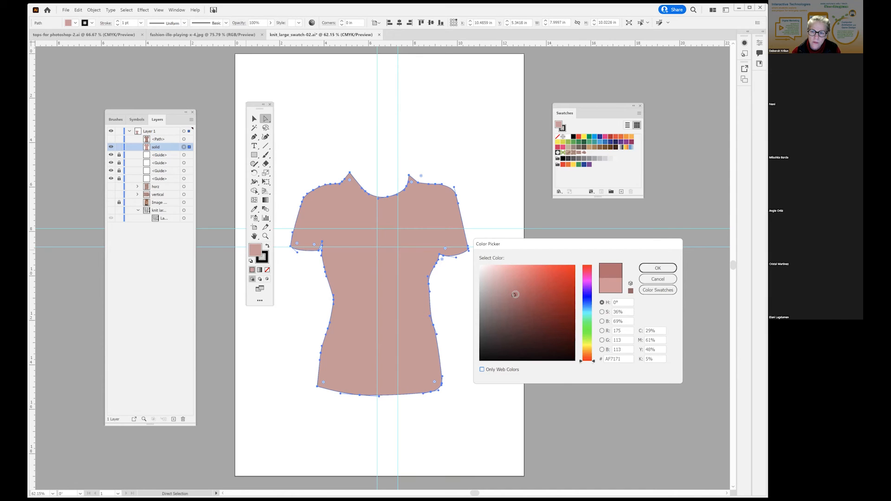
pyautogui.click(511, 297)
pyautogui.click(657, 270)
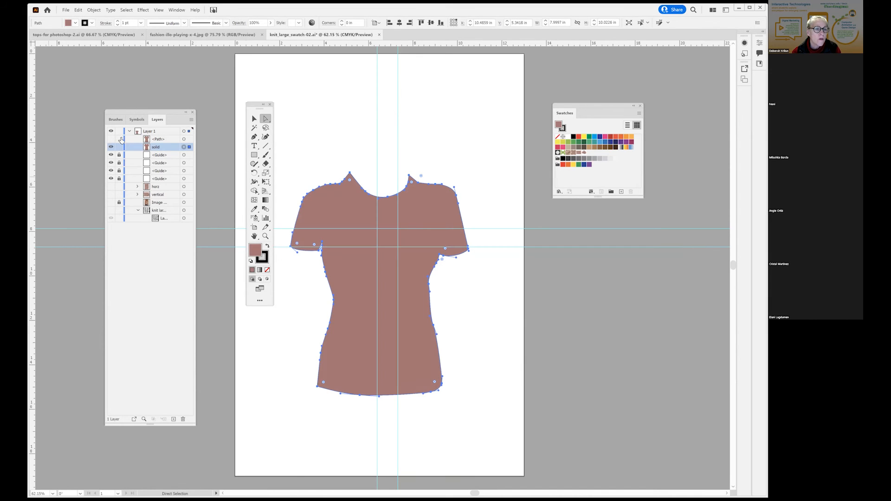
pyautogui.click(111, 140)
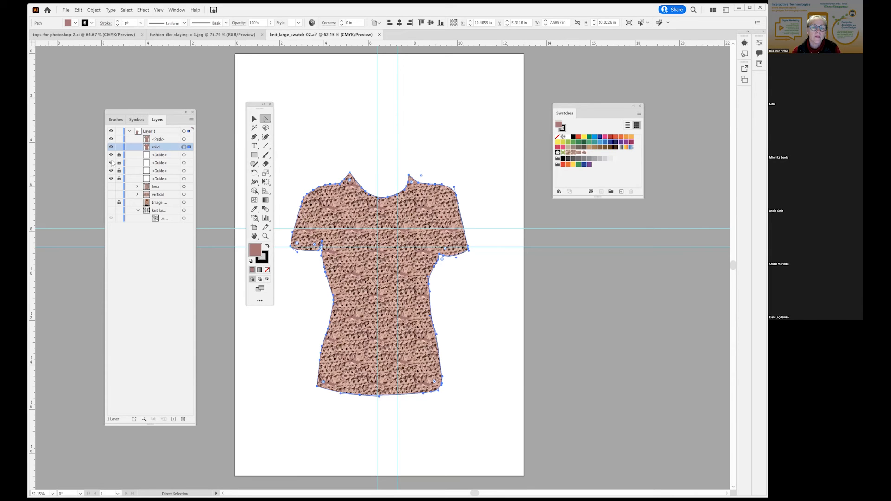
pyautogui.click(320, 141)
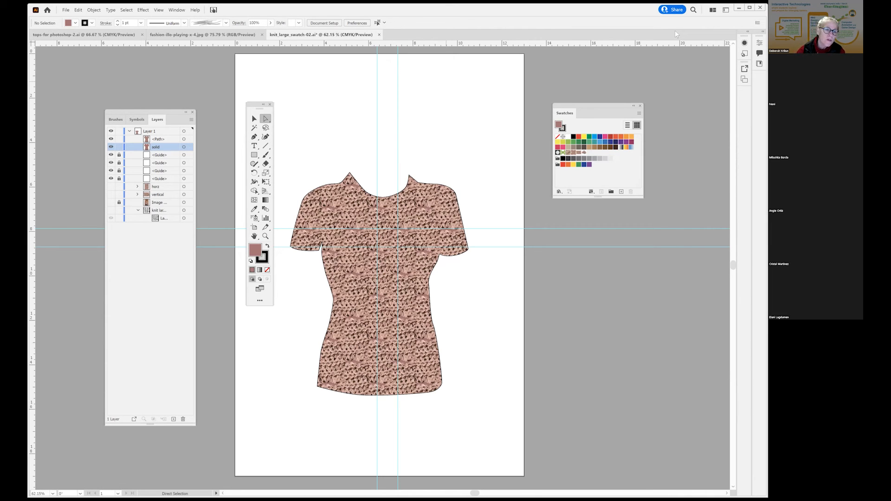
# - Lock and hide the knit T-shirt path, and fill the solid copy with black 000000, restricted to web colours
pyautogui.click(119, 140)
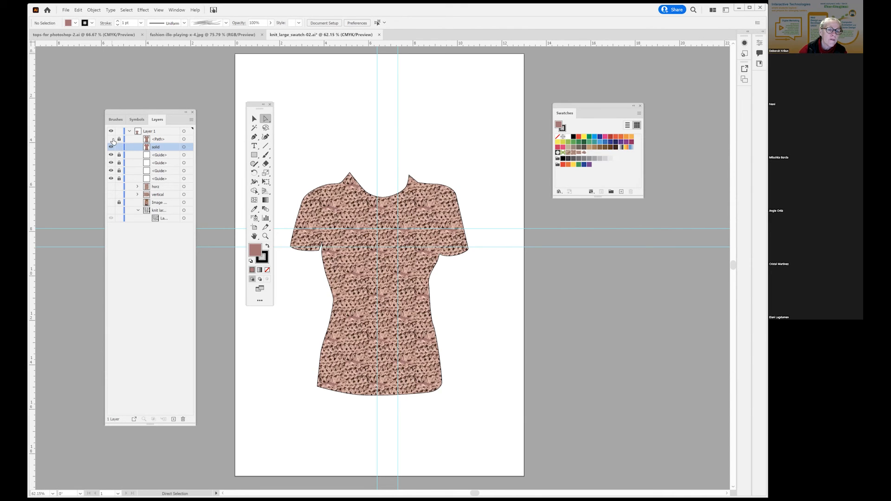
pyautogui.click(111, 139)
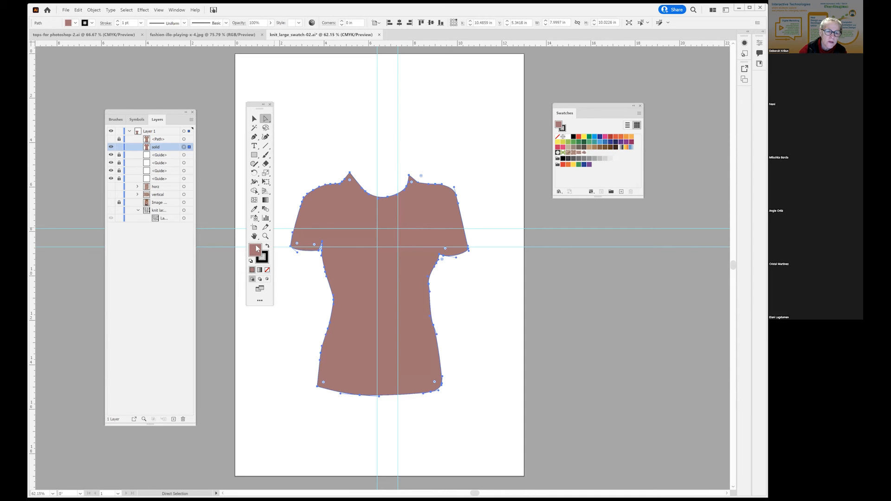
pyautogui.doubleClick(257, 249)
pyautogui.click(482, 370)
pyautogui.click(485, 355)
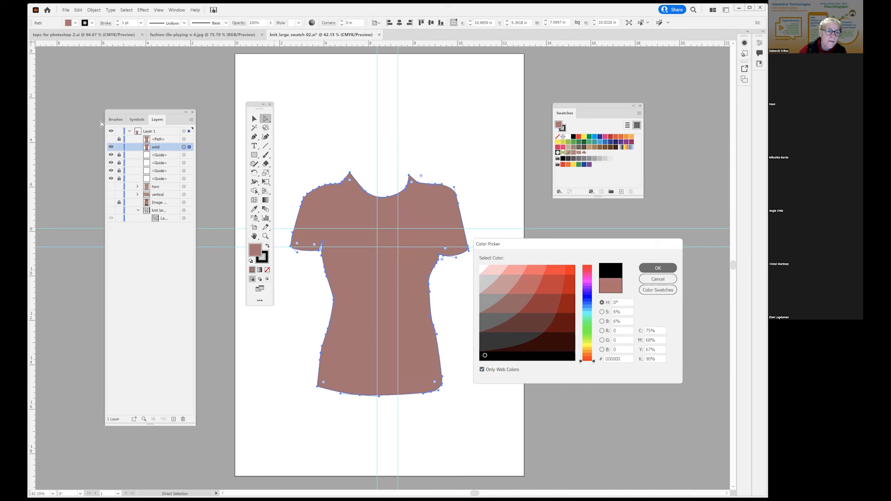
# - Show and unlock the knit T-shirt path, and hide the guides and all artwork below the solid copy
pyautogui.click(111, 139)
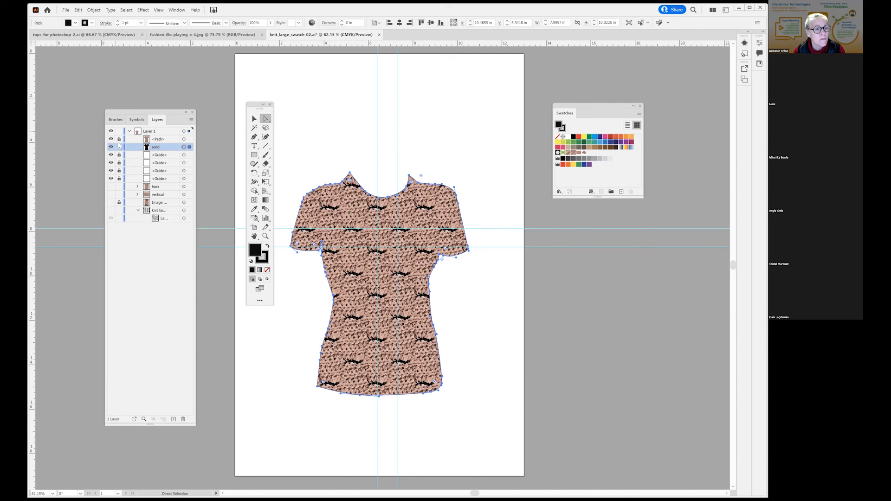
pyautogui.moveTo(116, 155); pyautogui.dragTo(106, 259)
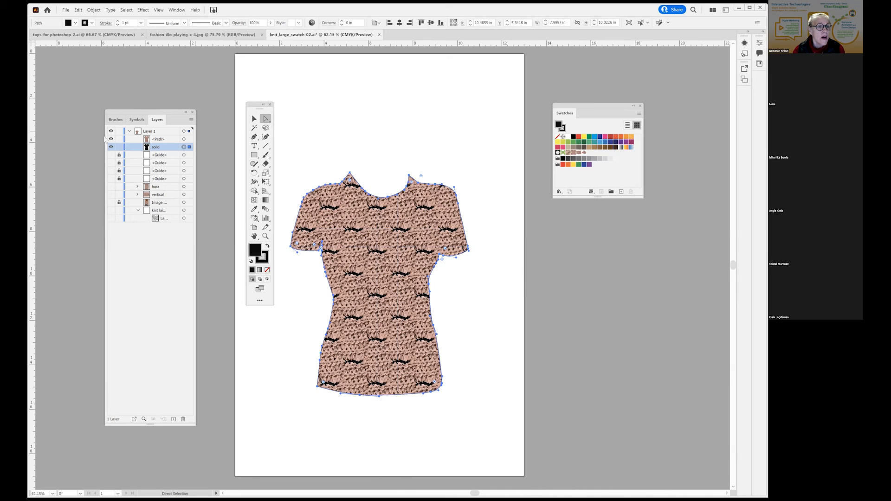
pyautogui.click(310, 102)
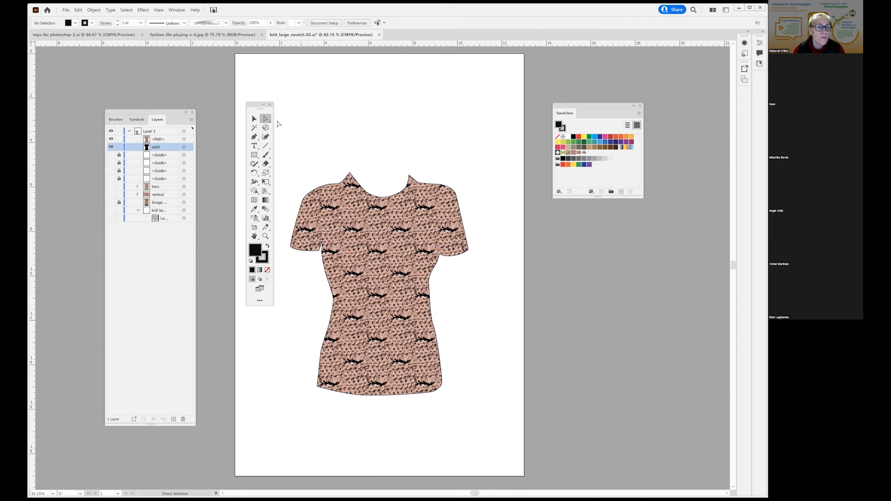
# - Free-transform the knit and solid T-shirts together to about 11.6 by 14.5 in and reposition them within the artboard
pyautogui.keyDown('shift'); pyautogui.click(170, 139); pyautogui.keyUp('shift')
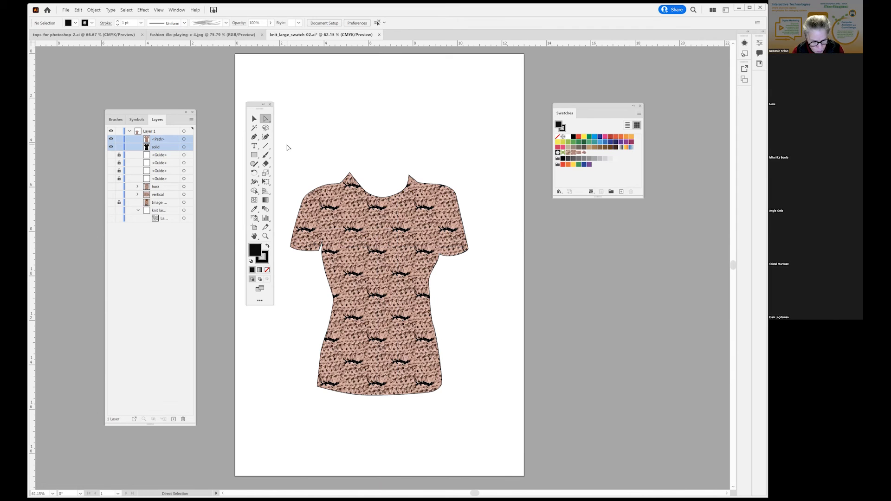
pyautogui.press('e')
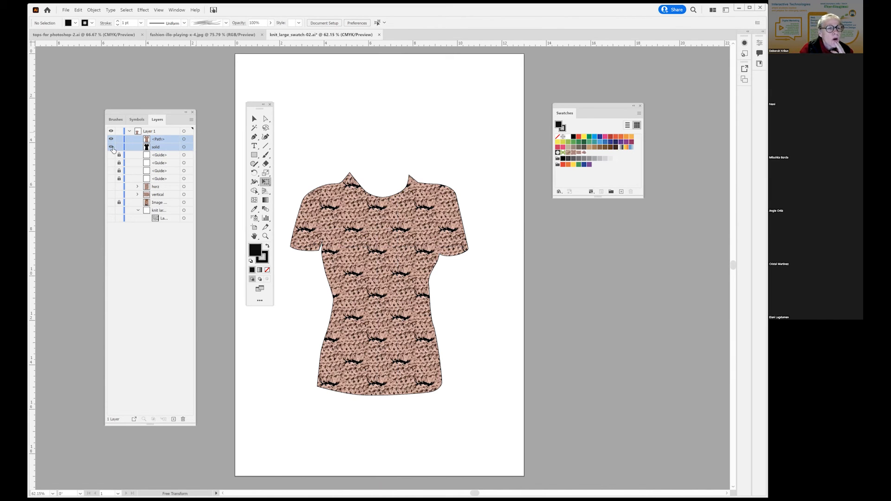
pyautogui.click(163, 147)
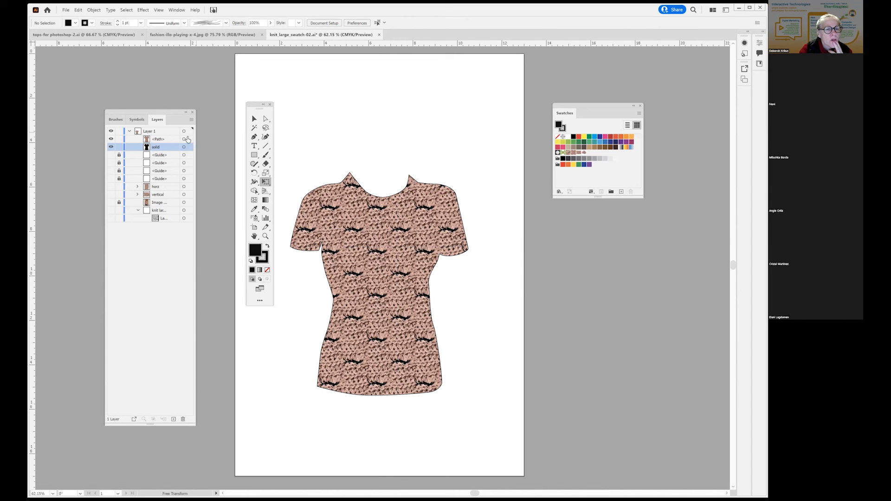
pyautogui.click(183, 139)
pyautogui.keyDown('shift'); pyautogui.click(184, 147); pyautogui.keyUp('shift')
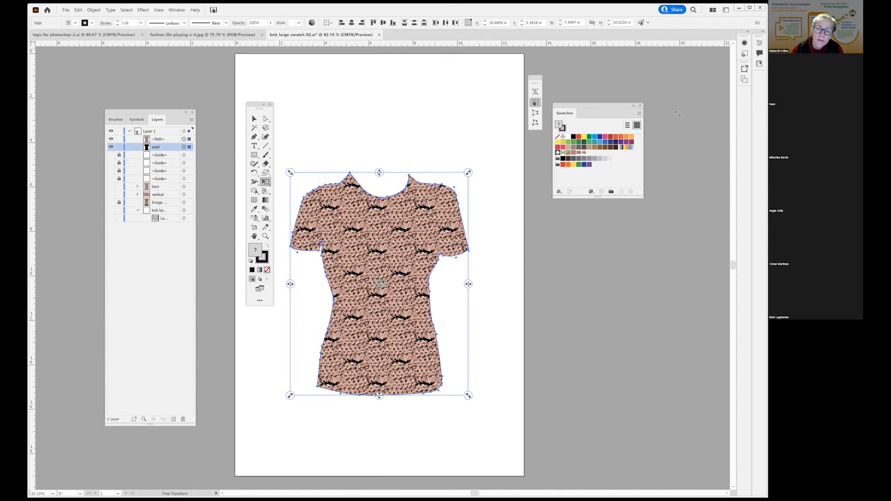
pyautogui.moveTo(469, 172); pyautogui.dragTo(577, 116)
pyautogui.moveTo(442, 191); pyautogui.dragTo(411, 211)
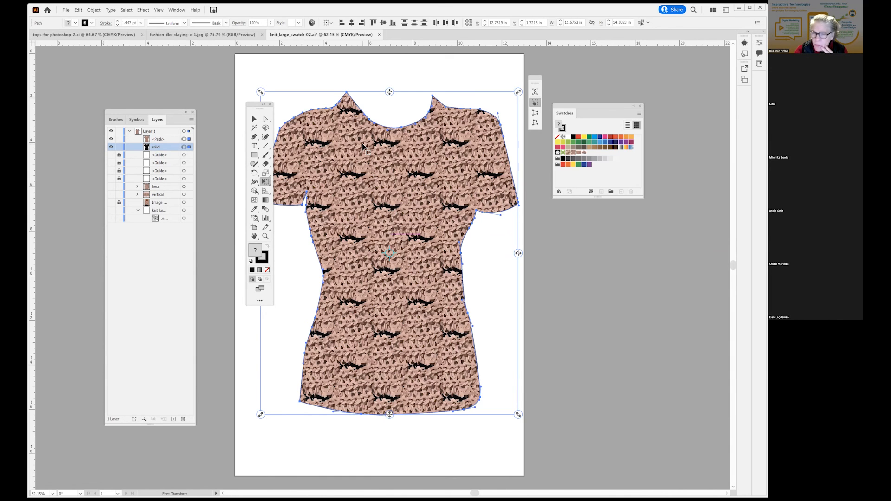
pyautogui.click(254, 119)
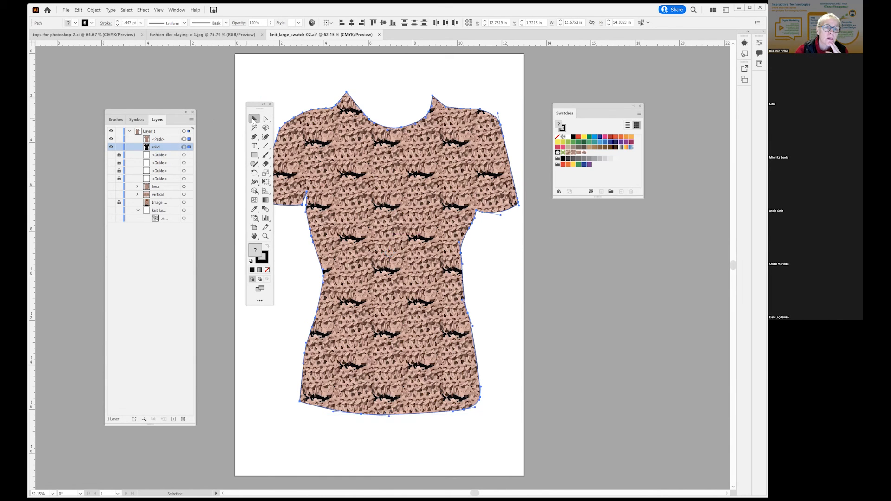
pyautogui.click(304, 76)
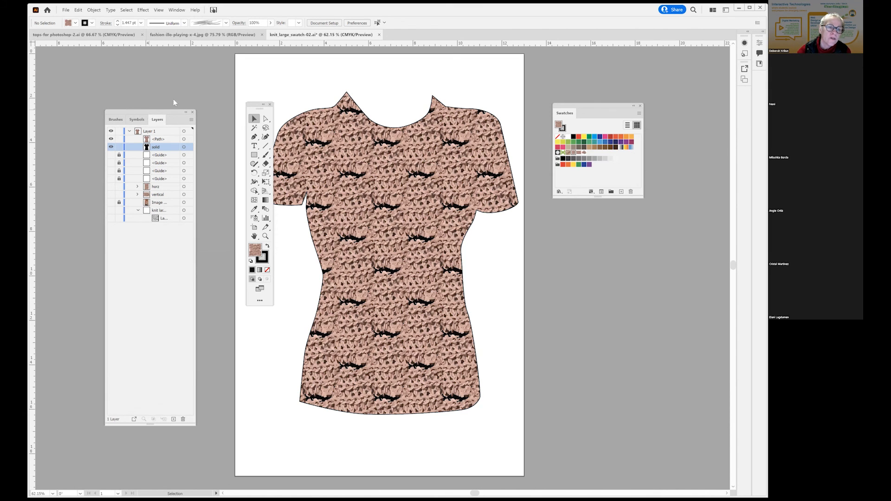
# - Move the layer list, tools and swatches clear of the T-shirt, and save the document
pyautogui.moveTo(173, 112); pyautogui.dragTo(133, 109)
pyautogui.moveTo(256, 108); pyautogui.dragTo(190, 120)
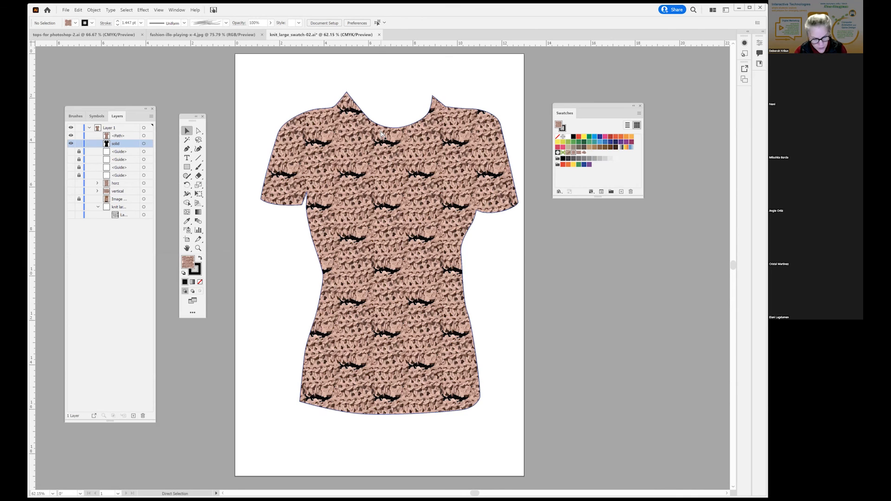
pyautogui.hotkey('ctrl', 's')
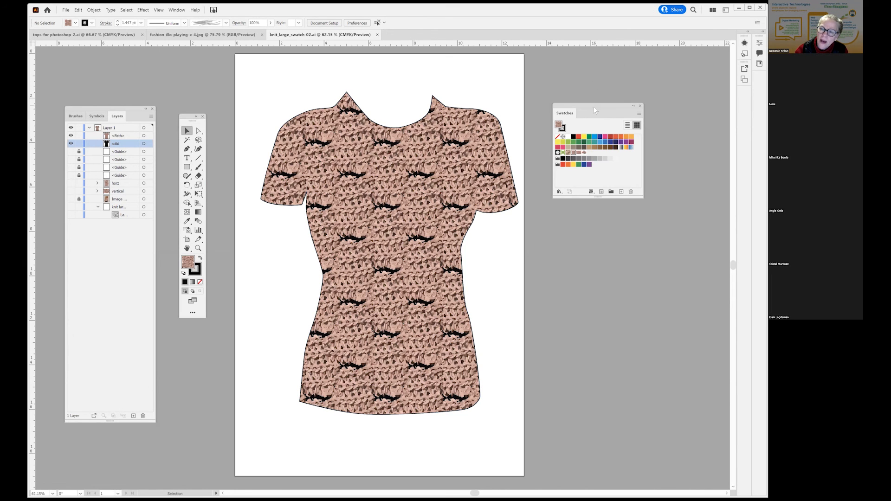
pyautogui.moveTo(594, 108); pyautogui.dragTo(633, 127)
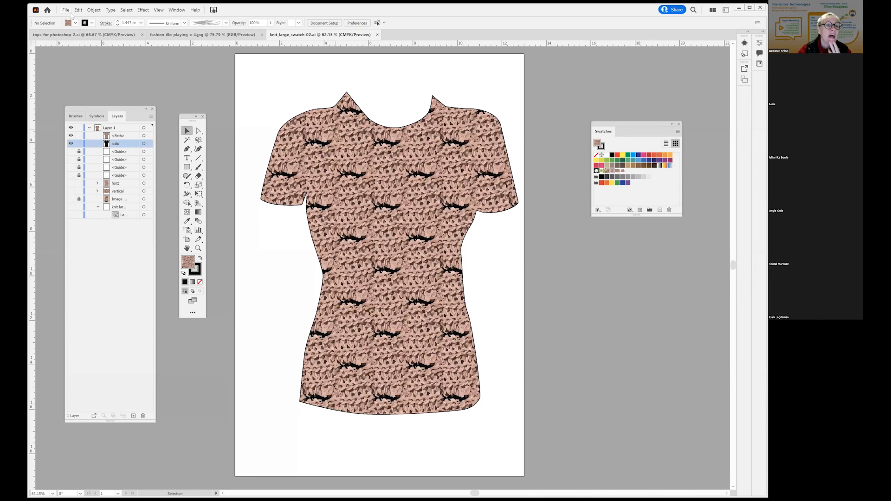
# - Export the T-shirt as the Photoshop file knit_large_swatch-02, using CMYK, High (300 ppi) resolution and a flat image
pyautogui.click(65, 9)
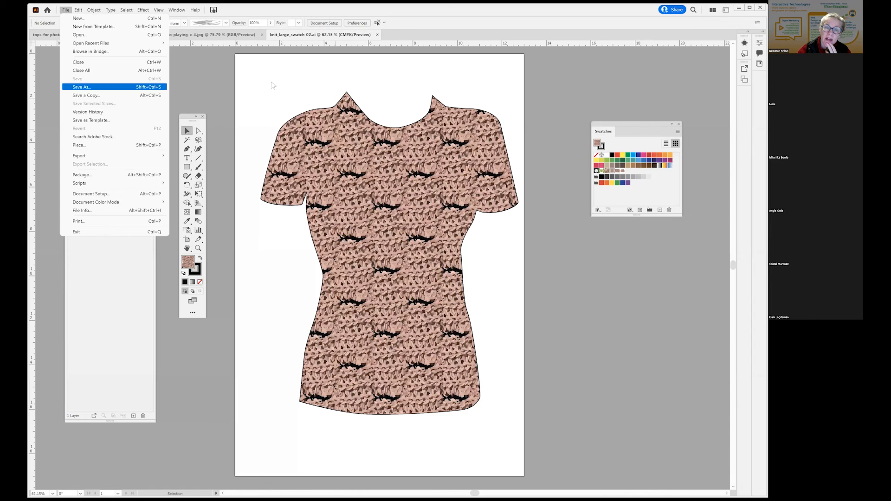
pyautogui.click(330, 68)
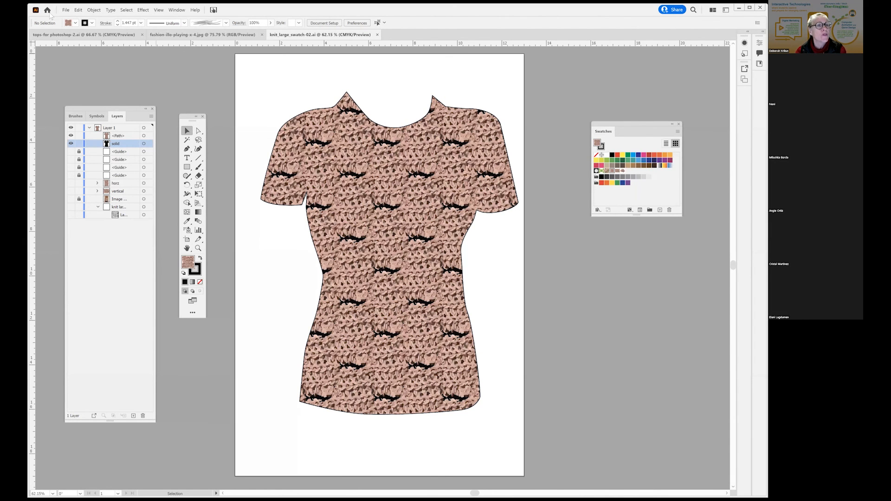
pyautogui.click(66, 10)
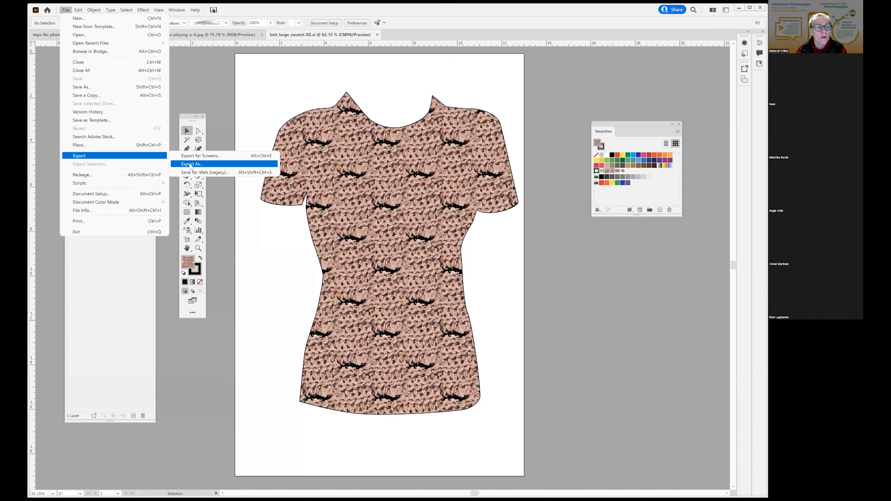
pyautogui.click(190, 164)
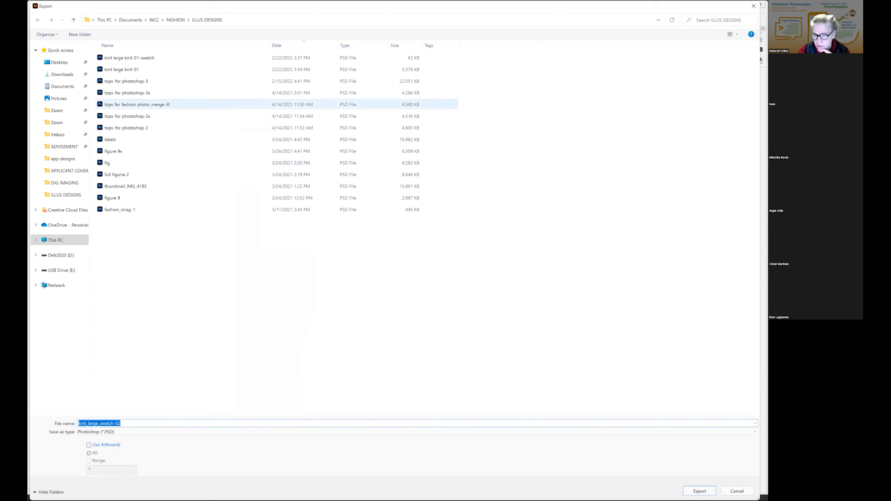
pyautogui.press('Escape')
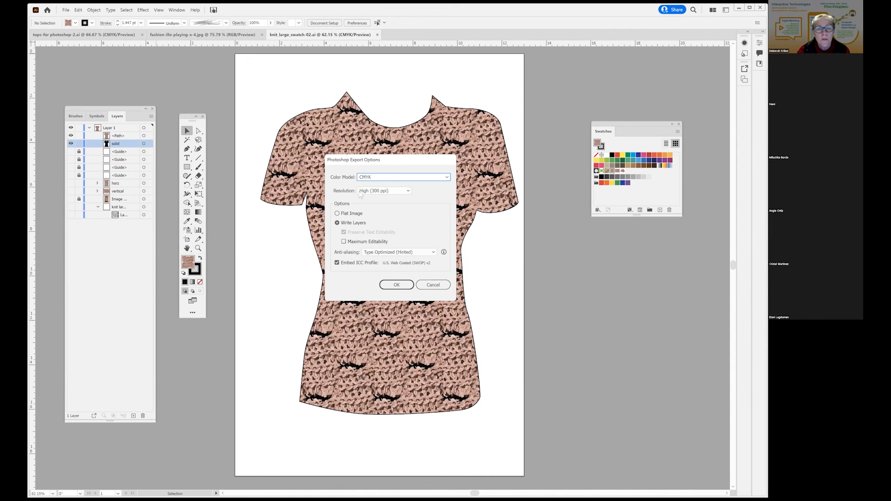
pyautogui.click(337, 214)
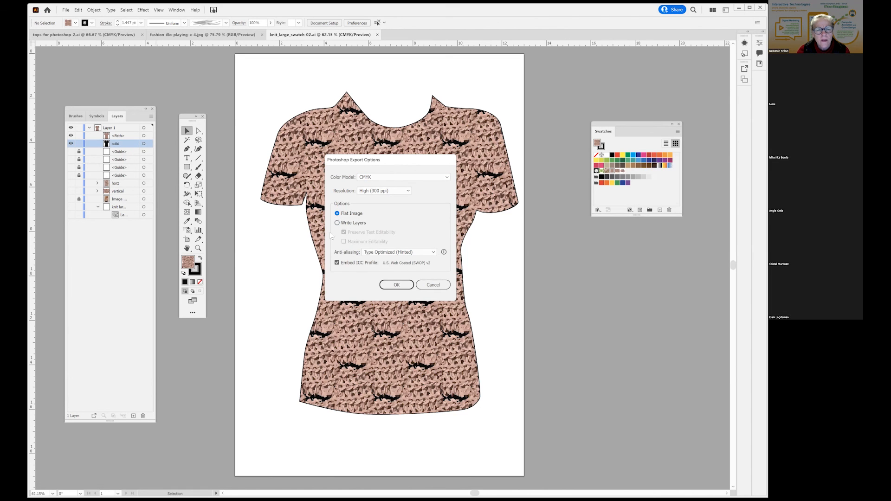
pyautogui.click(393, 286)
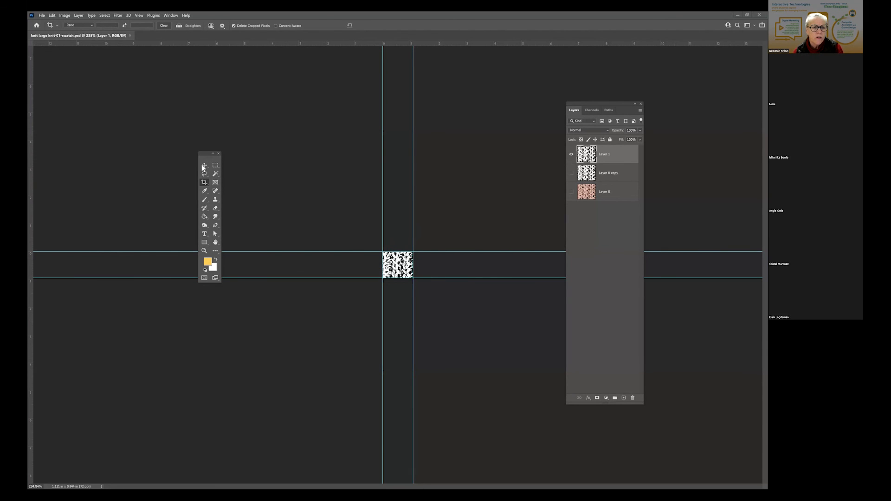
# - Switch to Photoshop, leave the crop preview and examine the black-and-white knit swatch up close
pyautogui.click(403, 283)
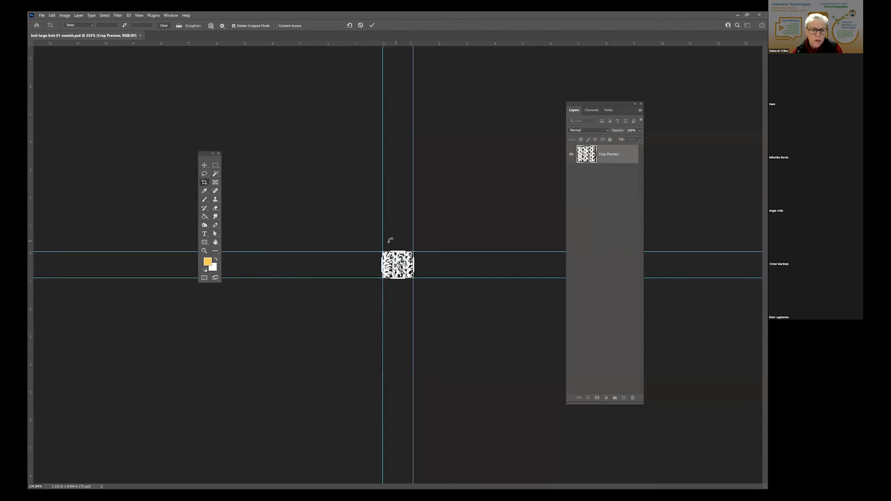
pyautogui.click(204, 165)
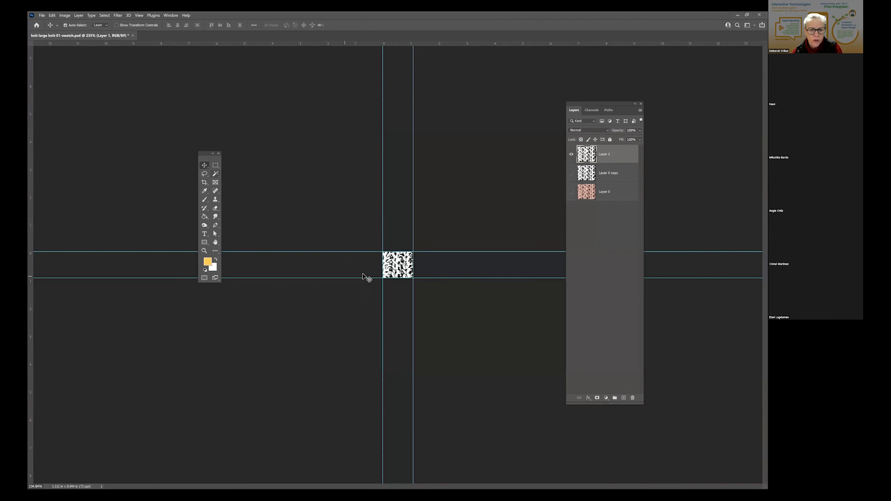
pyautogui.press('z')
pyautogui.click(402, 268)
pyautogui.click(402, 268)
pyautogui.click(402, 268)
pyautogui.click(402, 268)
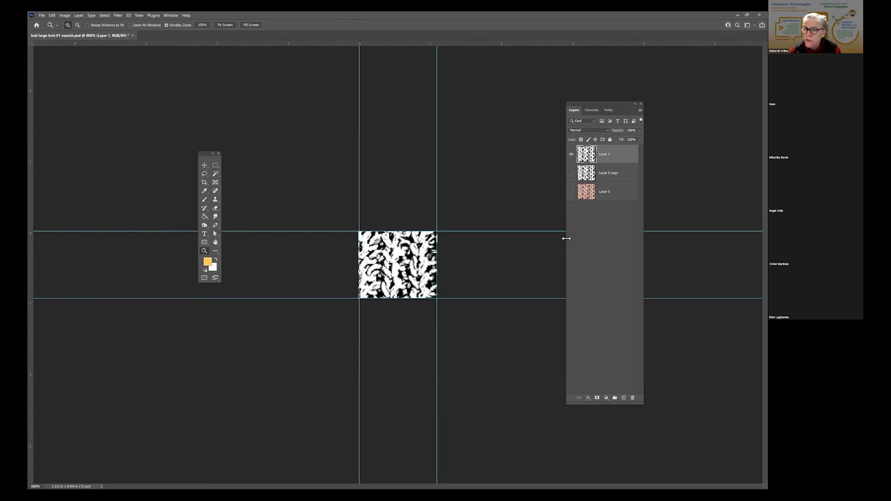
# - Open the exported knit_large_swatch-02 PSD file from the ILLUS DESIGNS folder
pyautogui.click(41, 16)
pyautogui.press('Escape')
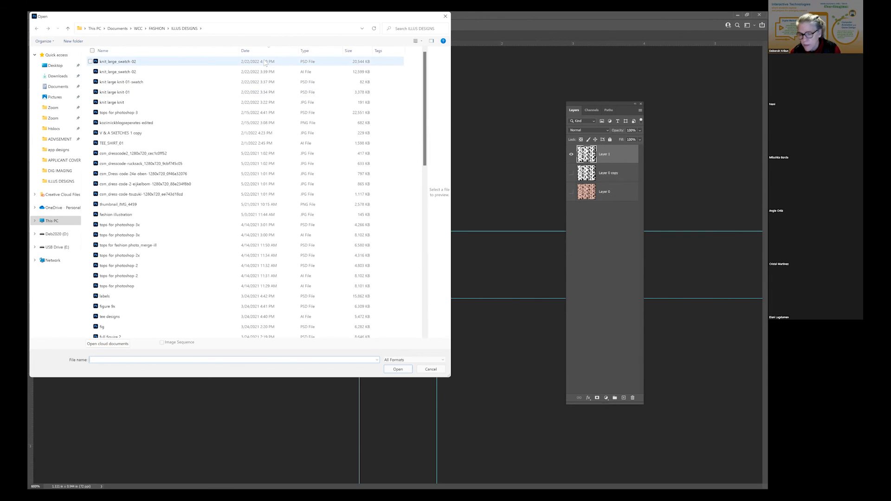
pyautogui.click(236, 62)
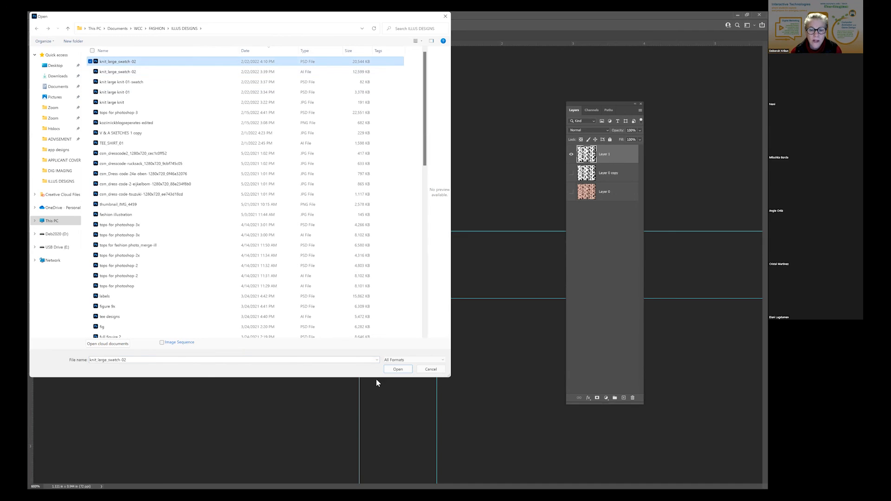
pyautogui.click(398, 370)
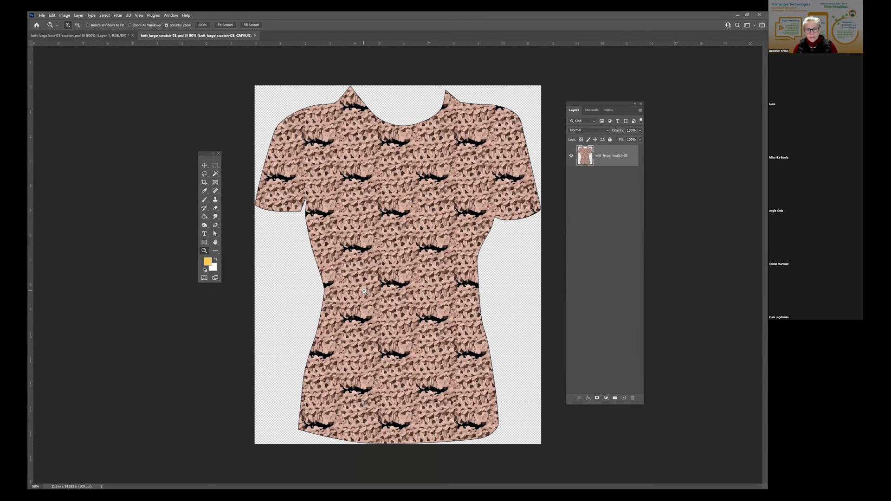
# - Enlarge the canvas around the T-shirt to 13 inches wide and 19 inches high
pyautogui.click(65, 15)
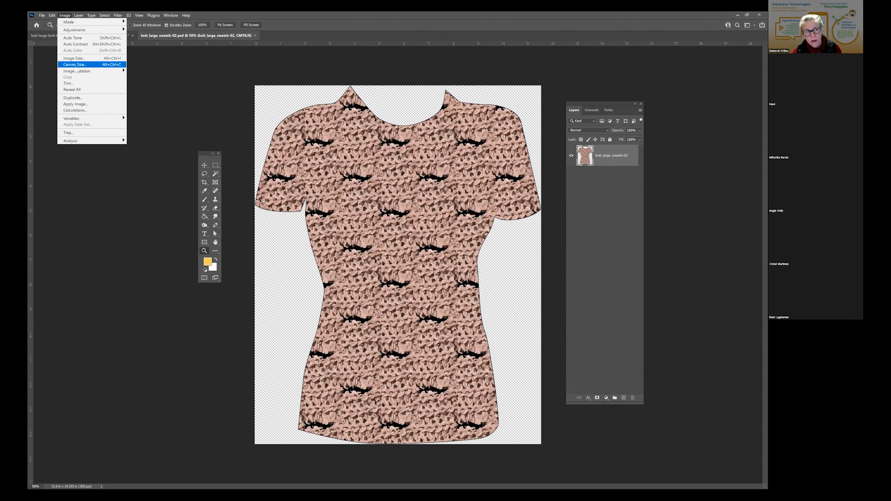
pyautogui.click(75, 65)
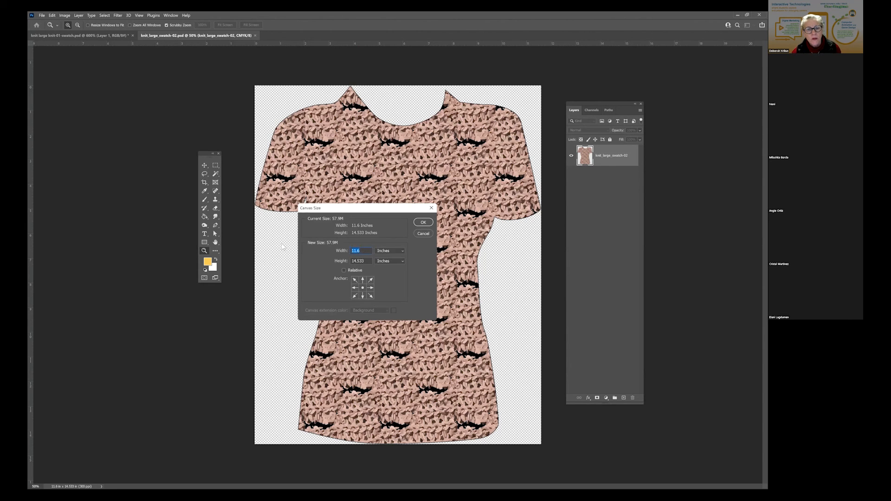
pyautogui.write('13')
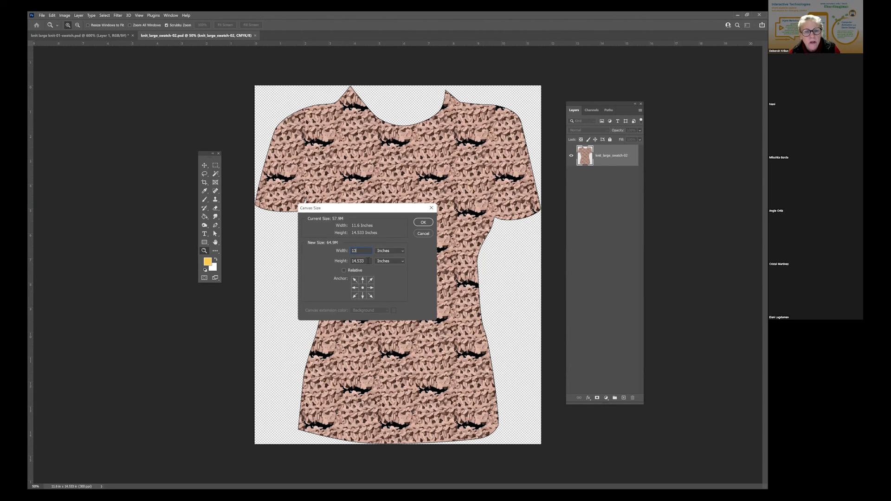
pyautogui.click(343, 261)
pyautogui.write('19')
pyautogui.click(423, 223)
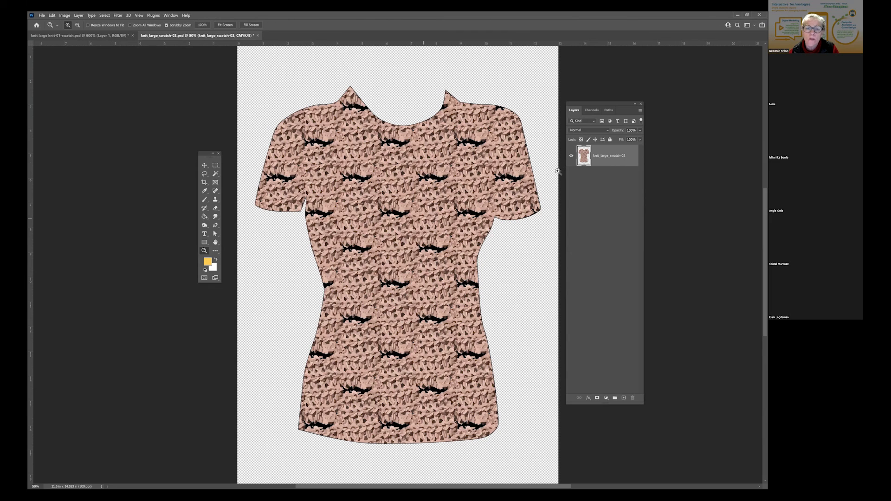
# - Add a Drop Shadow effect to the knit T-shirt layer and set the shadow colour to black (000000)
pyautogui.click(78, 15)
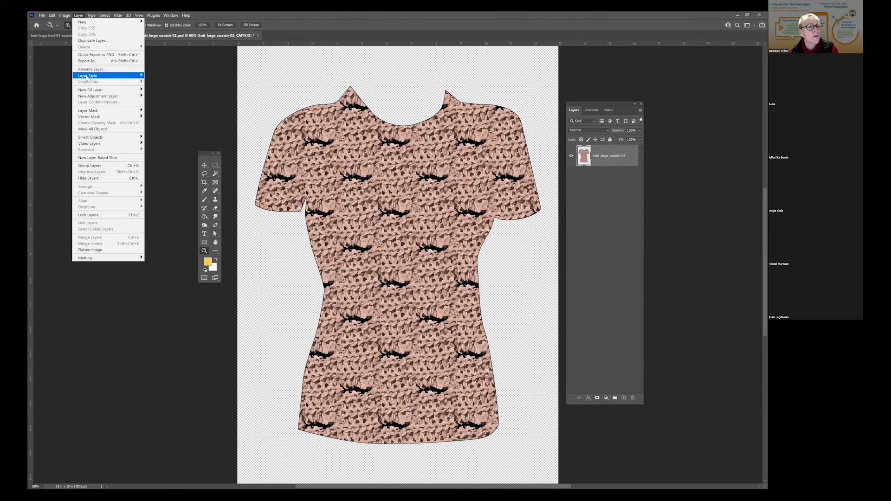
pyautogui.moveTo(135, 77)
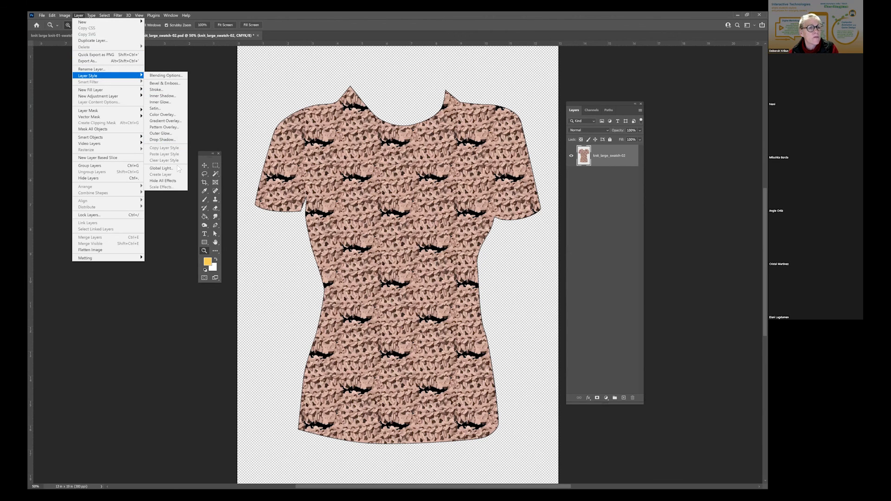
pyautogui.click(168, 137)
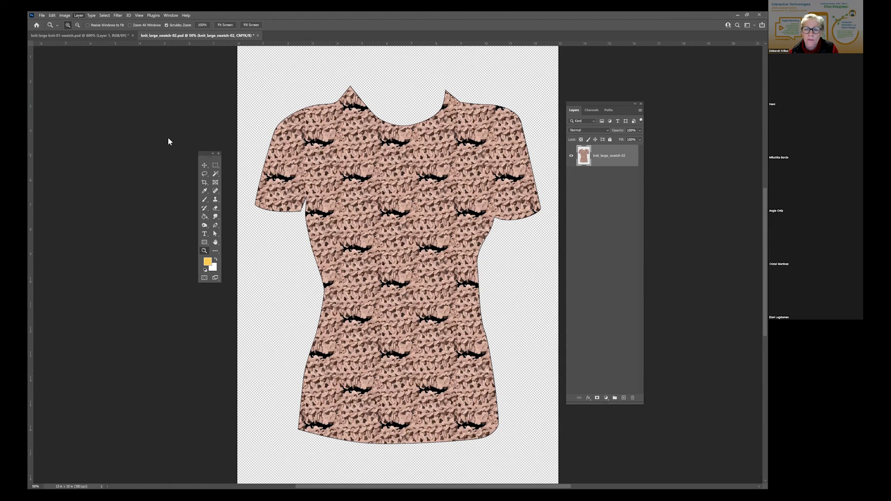
pyautogui.click(457, 349)
pyautogui.click(165, 333)
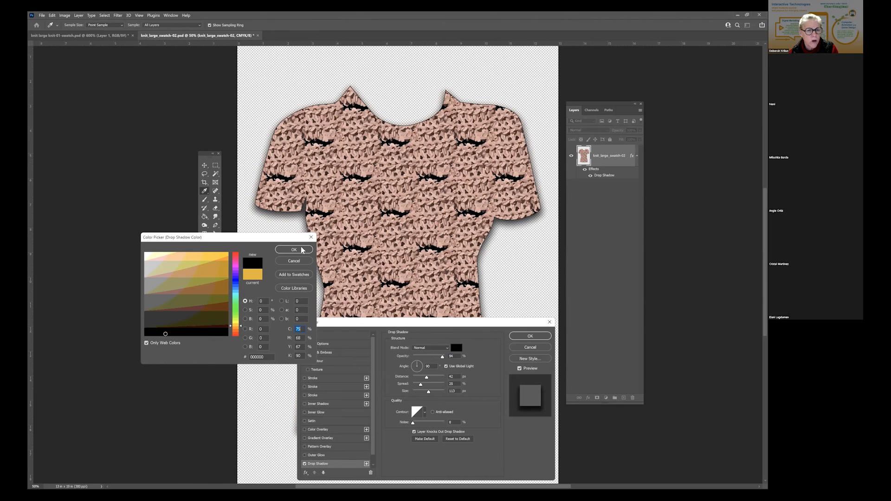
pyautogui.click(294, 249)
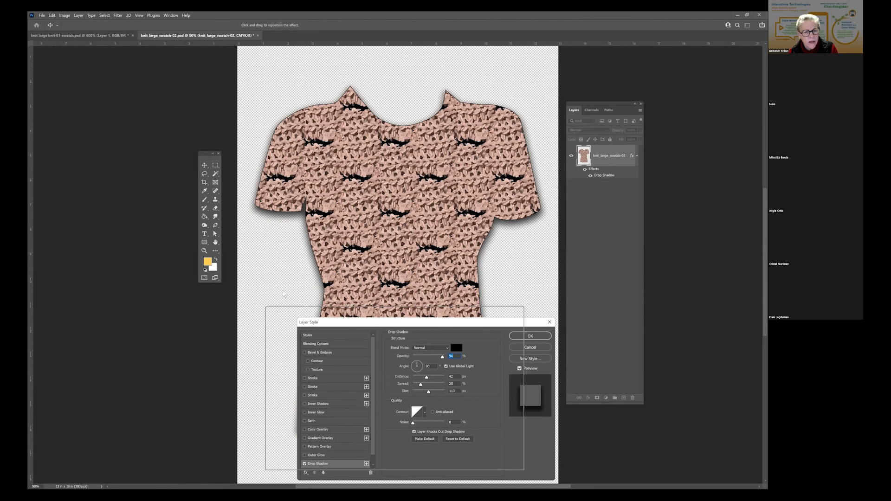
# - Set the drop shadow's angle to about 136°, distance to about 76 px and size to 152 px, reduce its spread, and apply it
pyautogui.moveTo(283, 293); pyautogui.dragTo(279, 304)
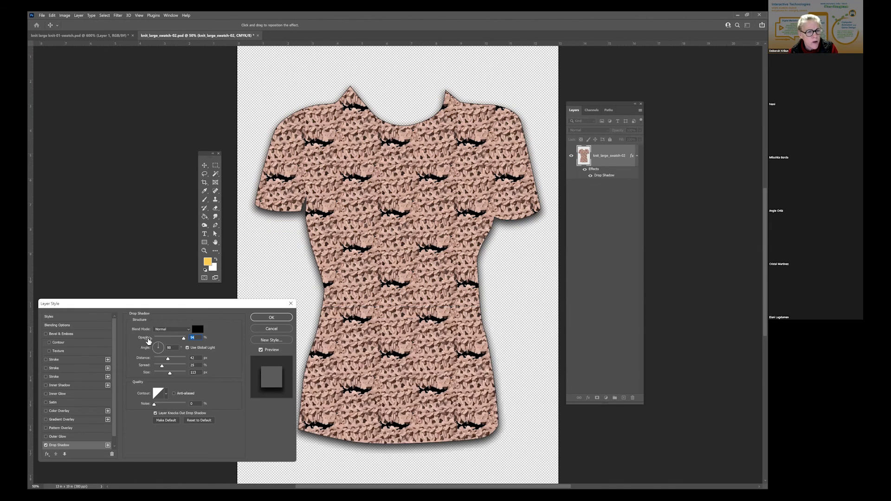
pyautogui.moveTo(157, 346); pyautogui.dragTo(155, 347)
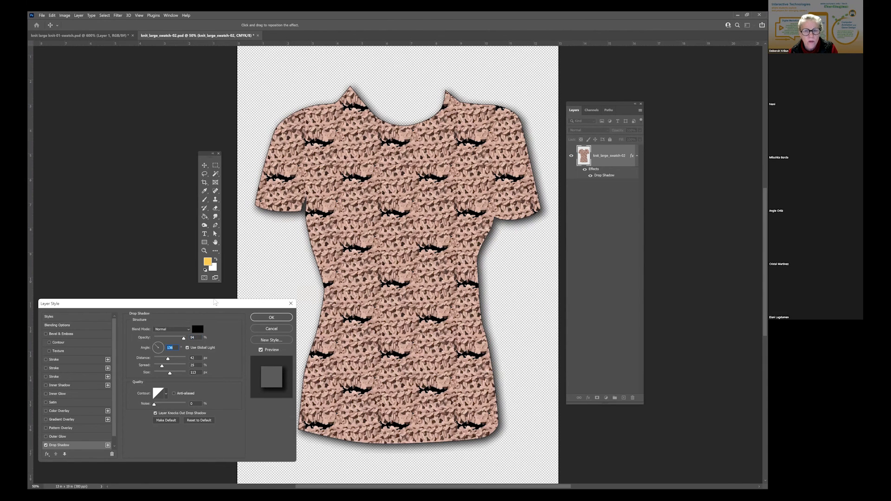
pyautogui.moveTo(170, 358)
pyautogui.mouseDown()
pyautogui.moveTo(170, 373)
pyautogui.moveTo(161, 373)
pyautogui.moveTo(167, 360)
pyautogui.mouseUp()
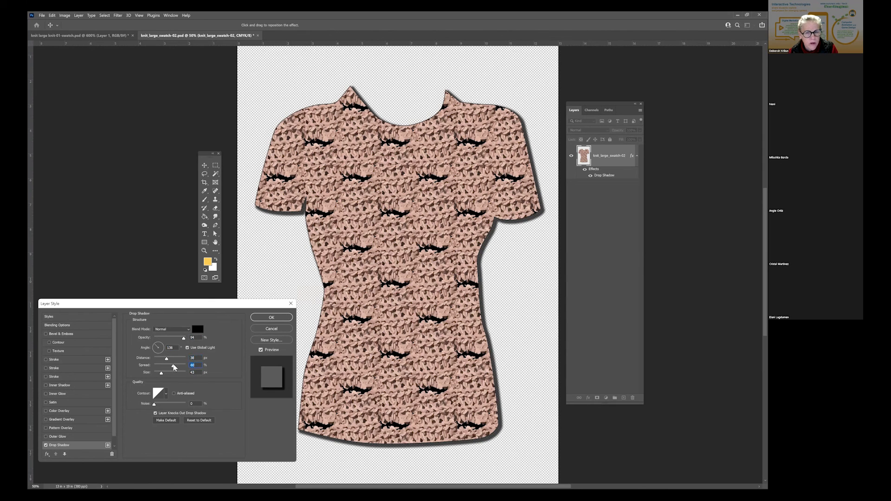
pyautogui.moveTo(163, 375)
pyautogui.mouseDown()
pyautogui.moveTo(176, 375)
pyautogui.moveTo(159, 367)
pyautogui.mouseUp()
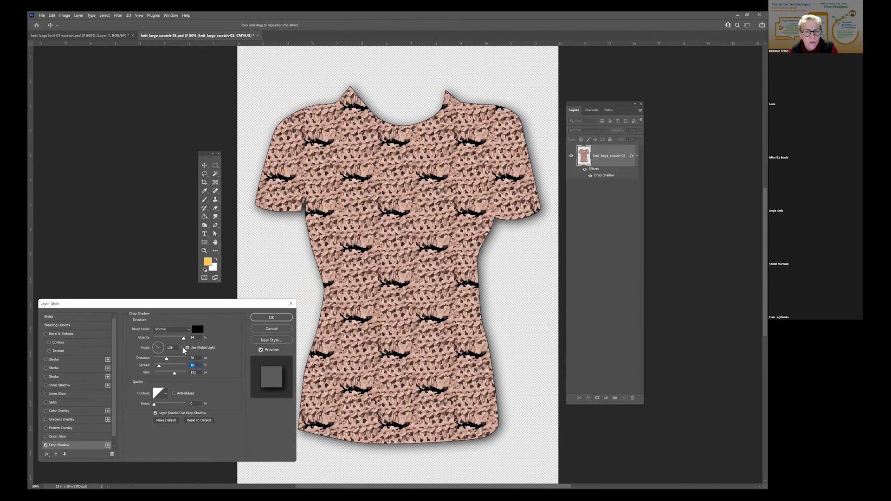
pyautogui.moveTo(166, 359); pyautogui.dragTo(175, 360)
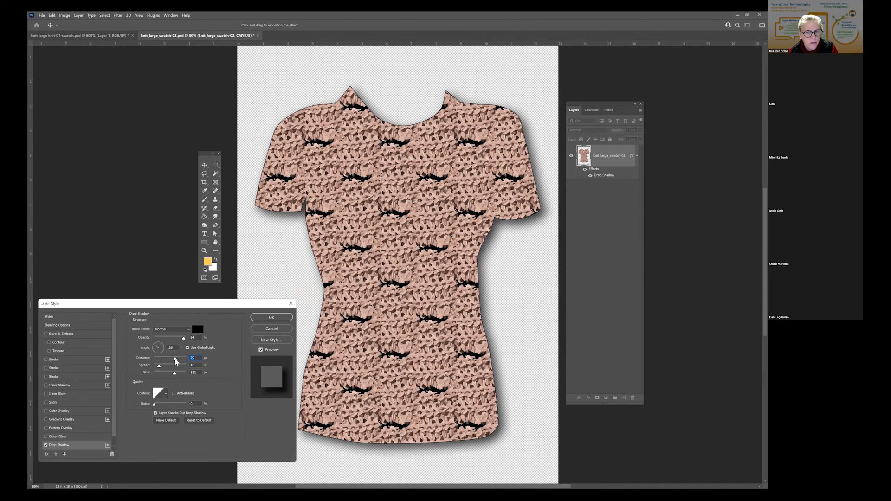
pyautogui.click(262, 317)
# - Examine the knit texture and drop shadow on the T-shirt, both up close and as a whole
pyautogui.press('z')
pyautogui.moveTo(414, 340); pyautogui.dragTo(252, 328)
pyautogui.moveTo(404, 207); pyautogui.dragTo(572, 183)
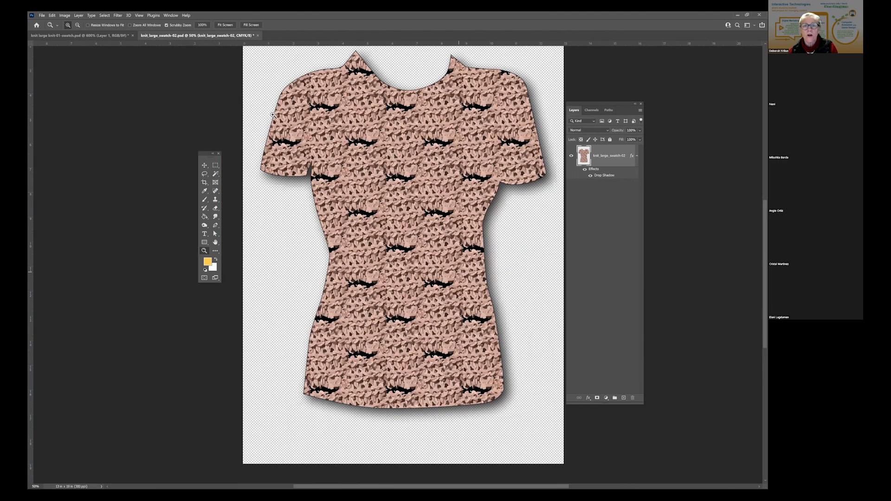
pyautogui.click(140, 15)
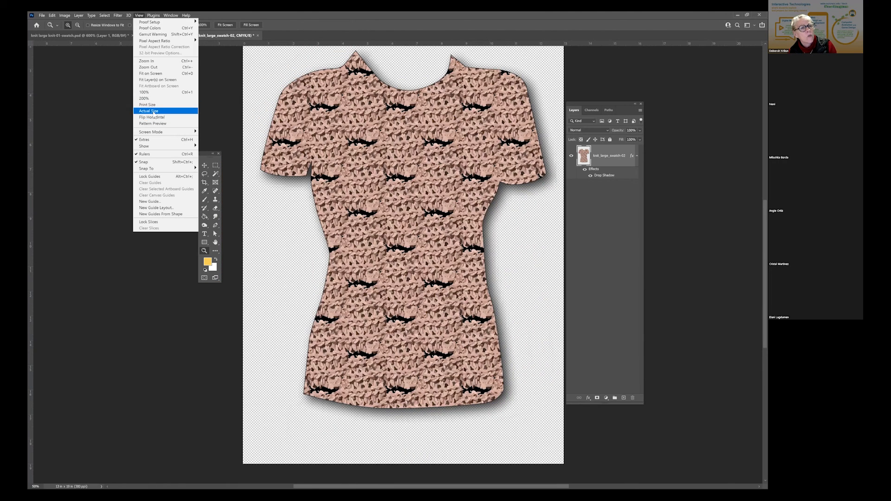
pyautogui.click(267, 66)
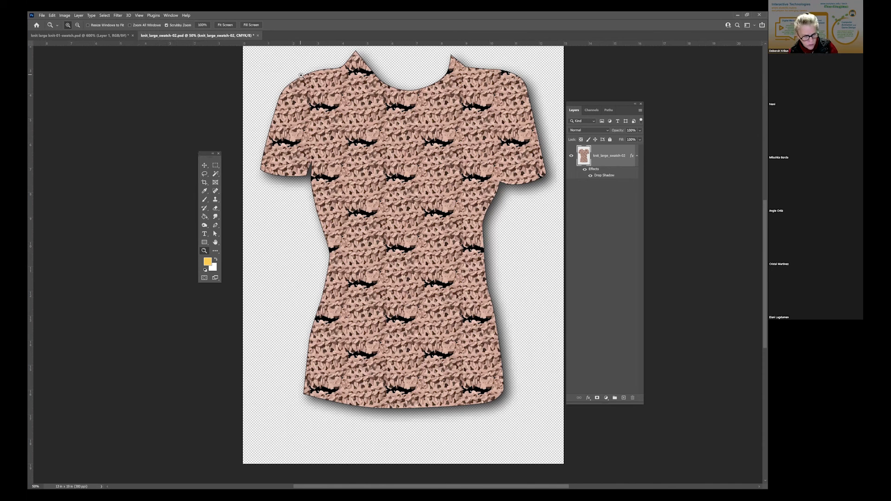
pyautogui.moveTo(367, 171); pyautogui.dragTo(362, 188)
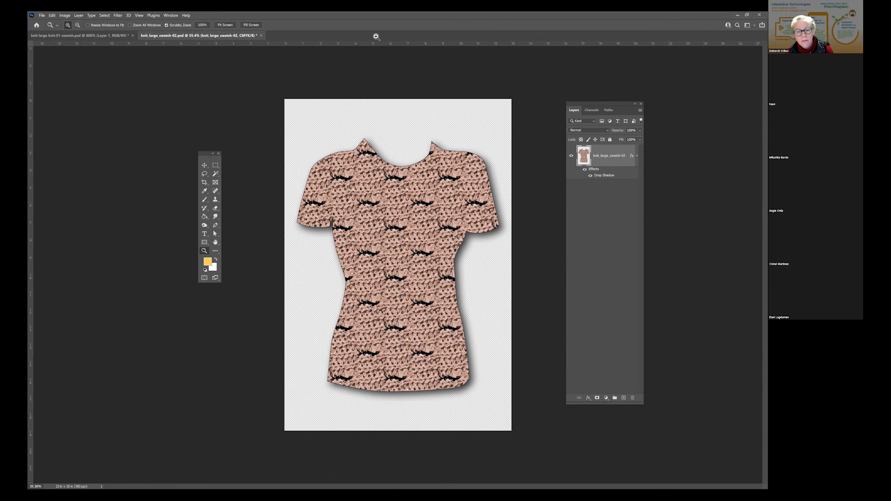
pyautogui.click(414, 297)
pyautogui.click(414, 297)
pyautogui.click(414, 297)
pyautogui.click(414, 297)
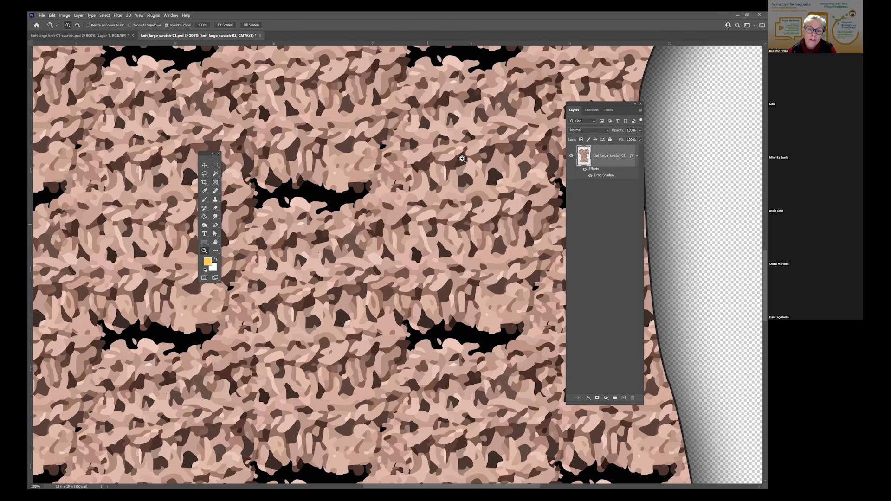
pyautogui.moveTo(411, 223); pyautogui.dragTo(427, 207)
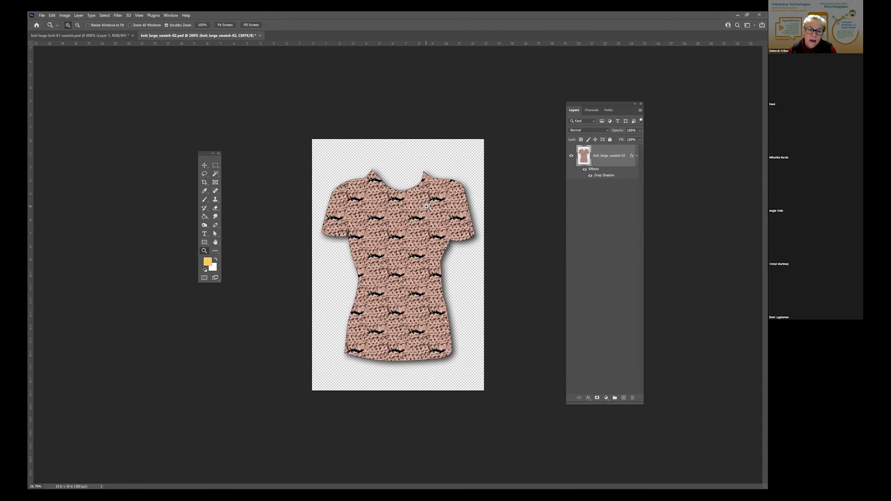
pyautogui.click(420, 237)
pyautogui.click(421, 238)
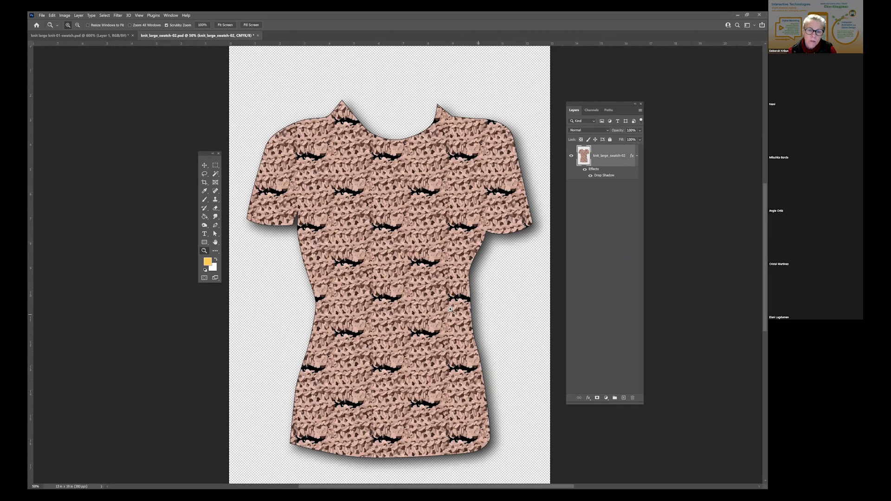
pyautogui.click(437, 305)
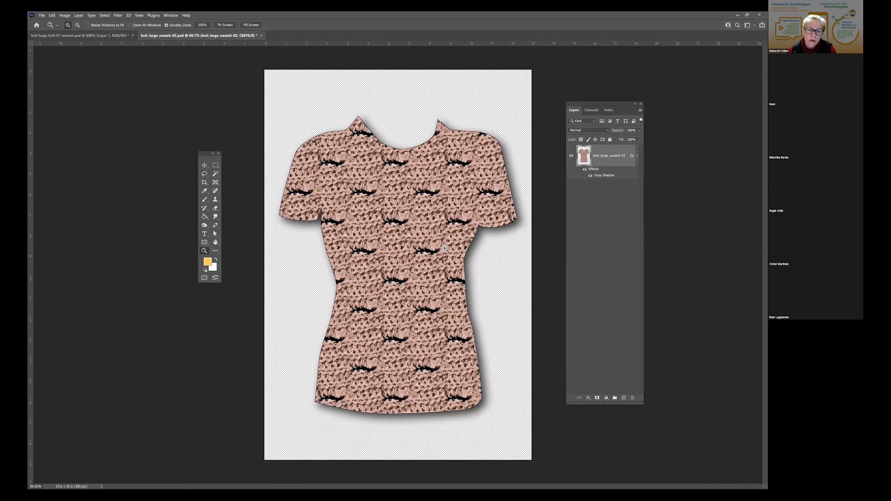
pyautogui.moveTo(449, 241); pyautogui.dragTo(354, 260)
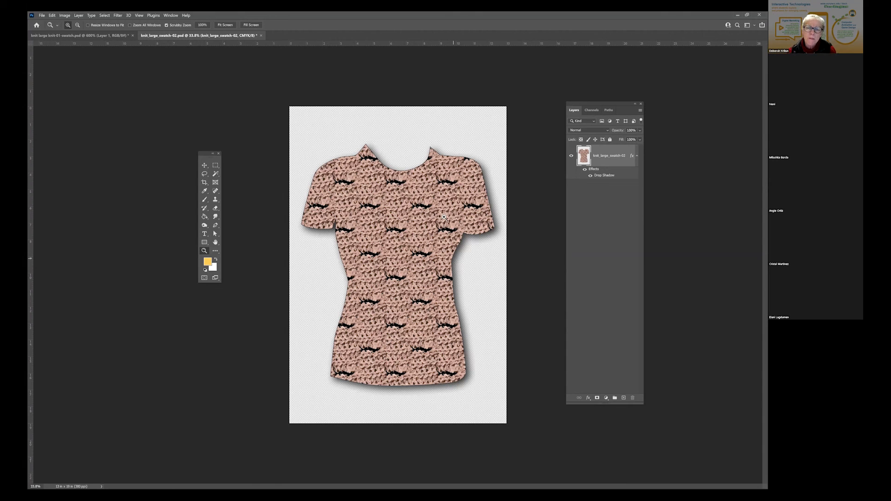
pyautogui.click(422, 287)
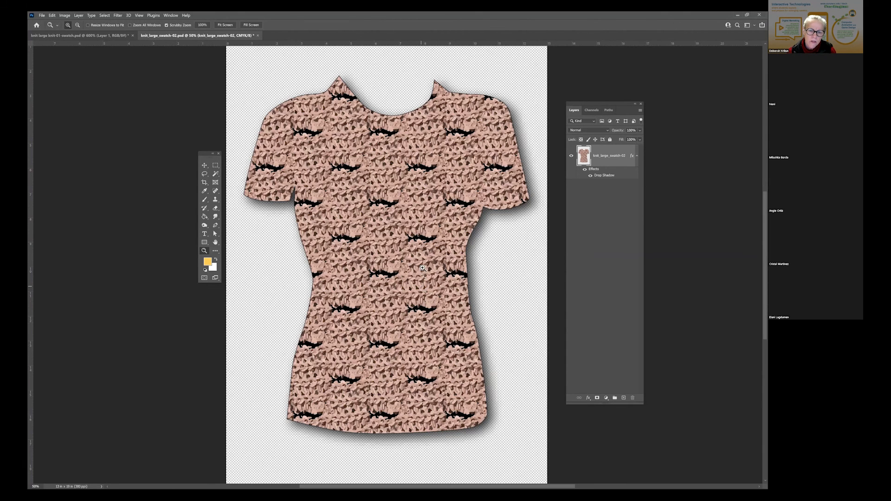
pyautogui.keyDown('alt'); pyautogui.click(441, 242); pyautogui.keyUp('alt')
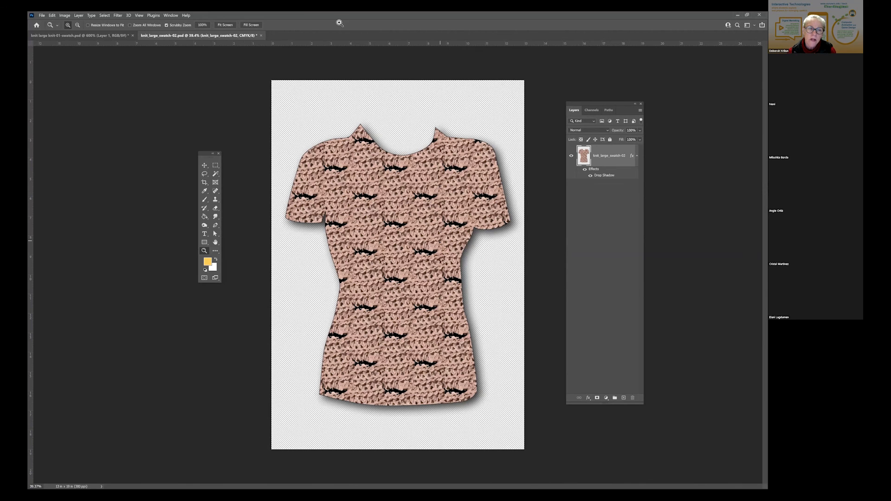